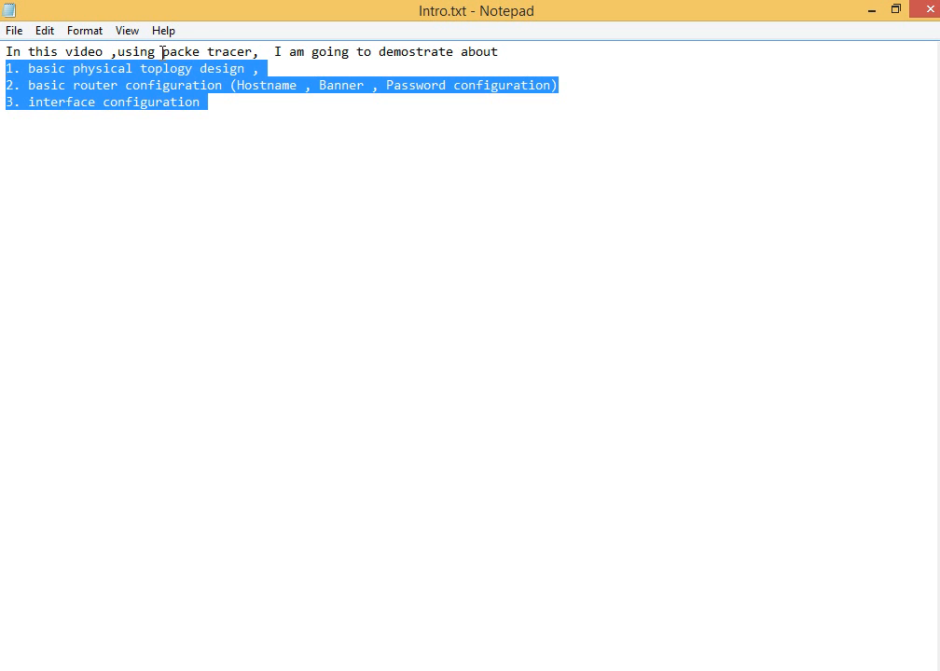
click(143, 92)
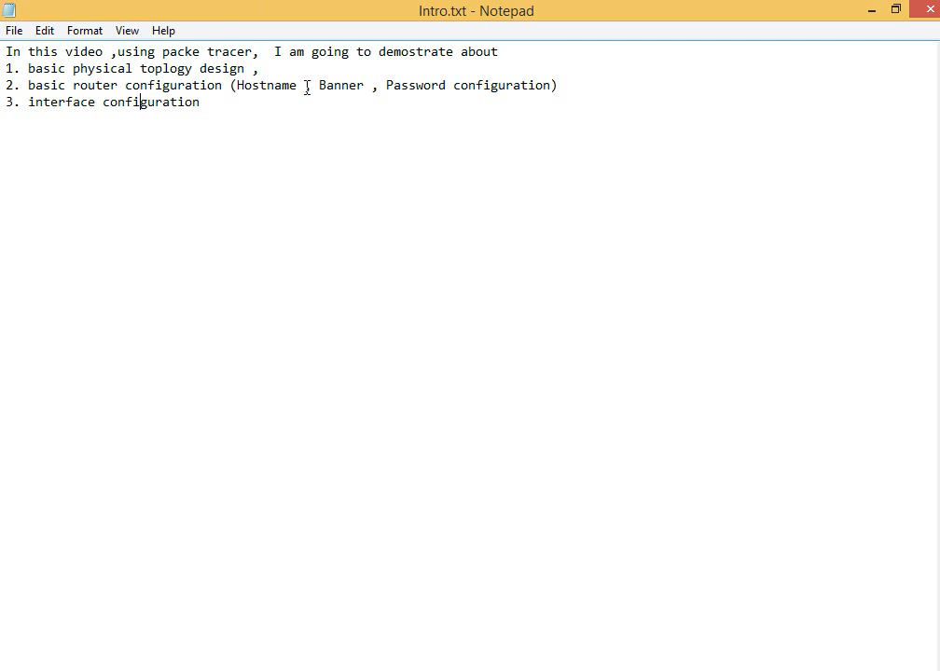
drag(307, 87, 283, 87)
drag(372, 86, 334, 86)
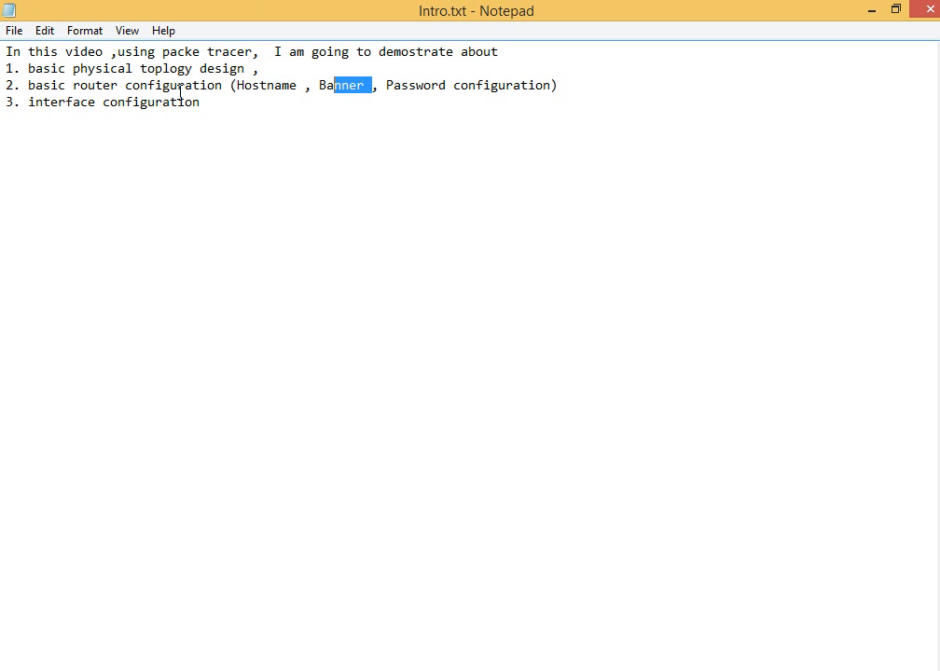
drag(213, 107, 13, 104)
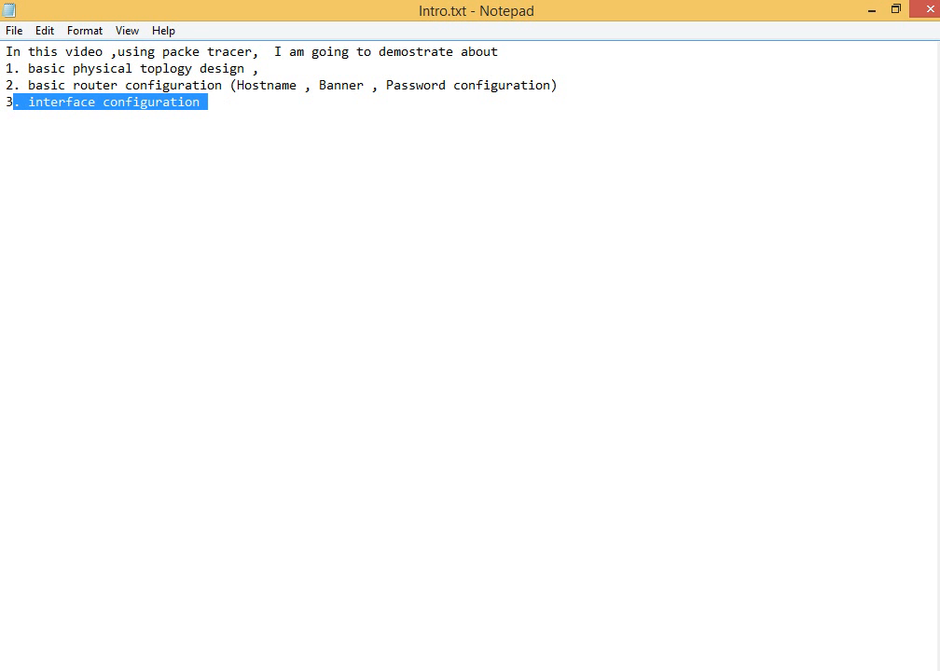
Open topology.jpg from the video prep folder and examine the planned network layout and its IP addresses
click(149, 669)
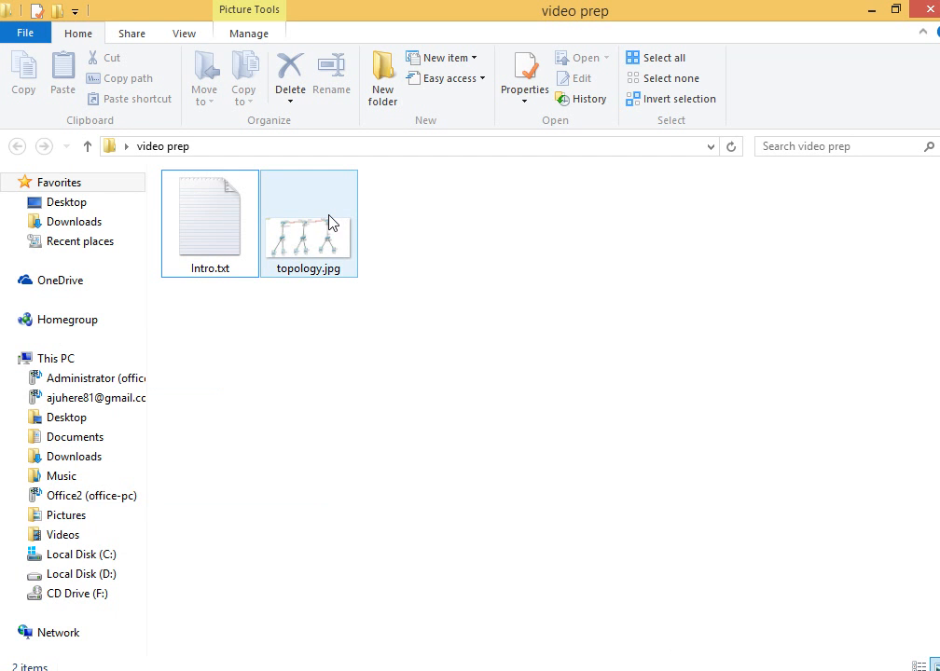
click(323, 222)
double_click(322, 229)
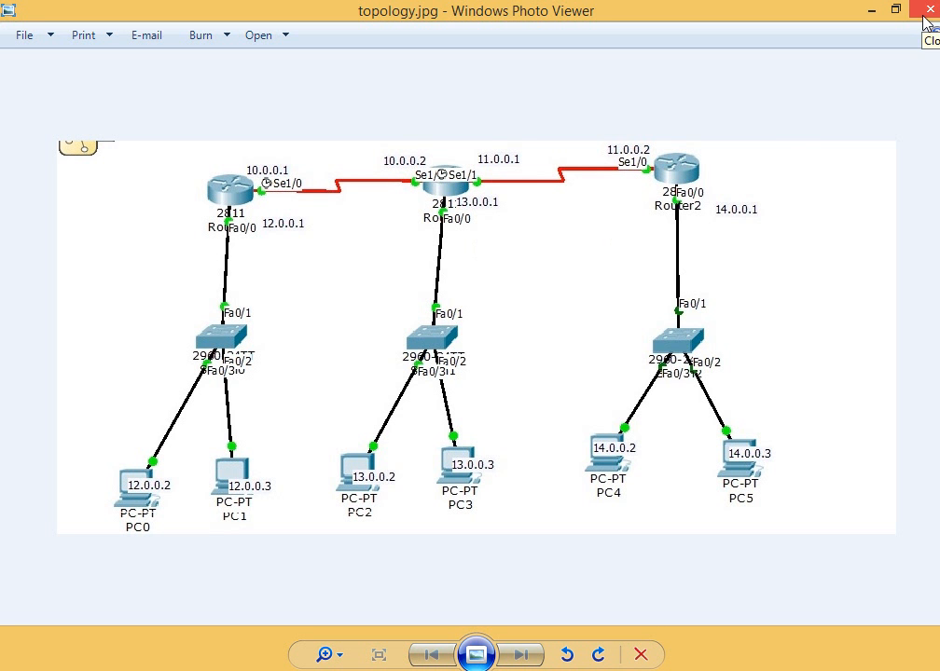
click(873, 10)
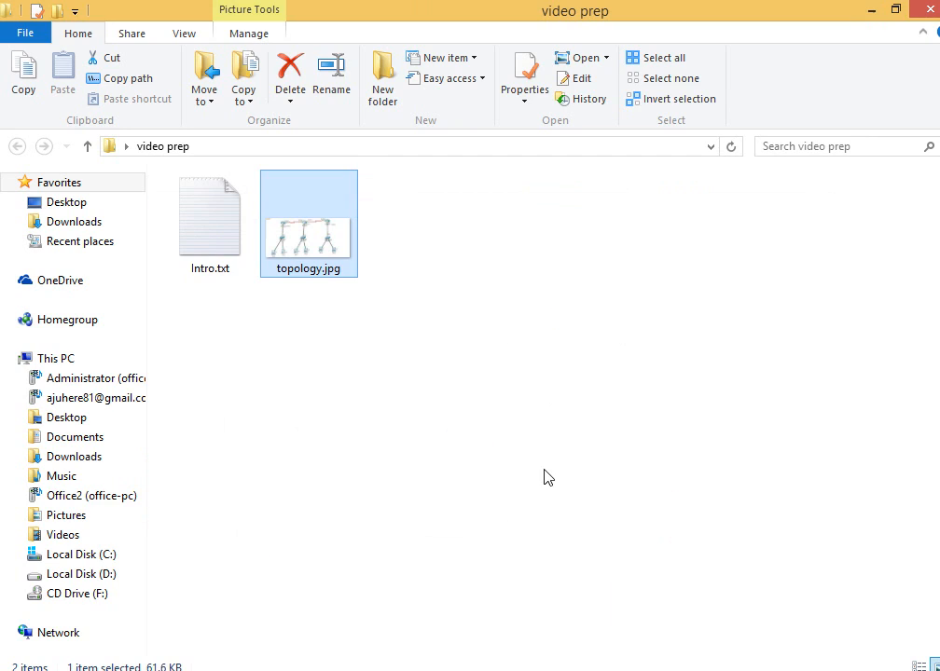
Switch to Cisco Packet Tracer and place three 2811 routers in a horizontal row in the logical workspace
key(alt+Tab)
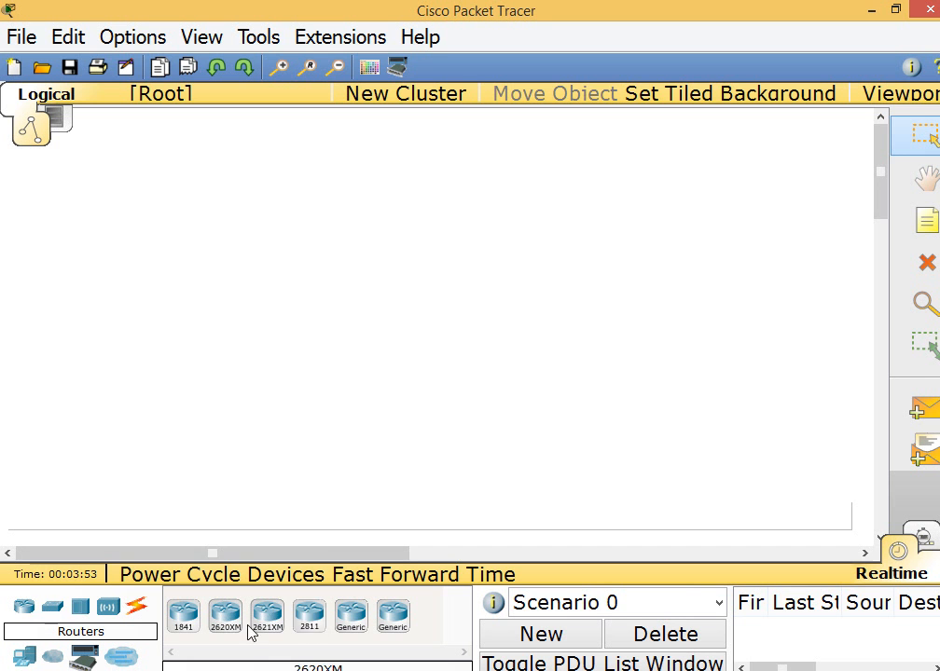
click(309, 615)
click(230, 185)
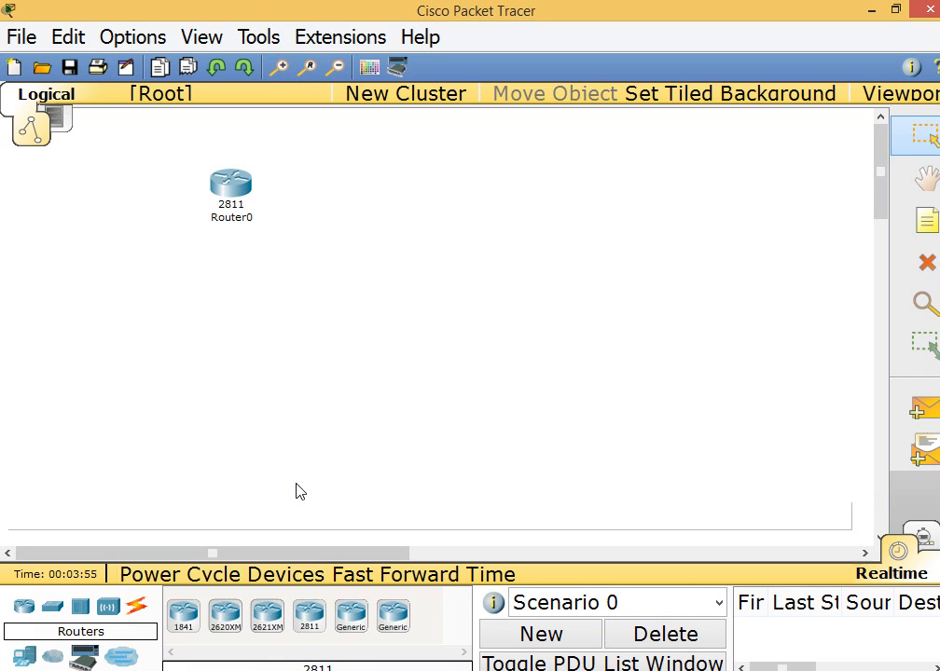
click(309, 615)
click(384, 175)
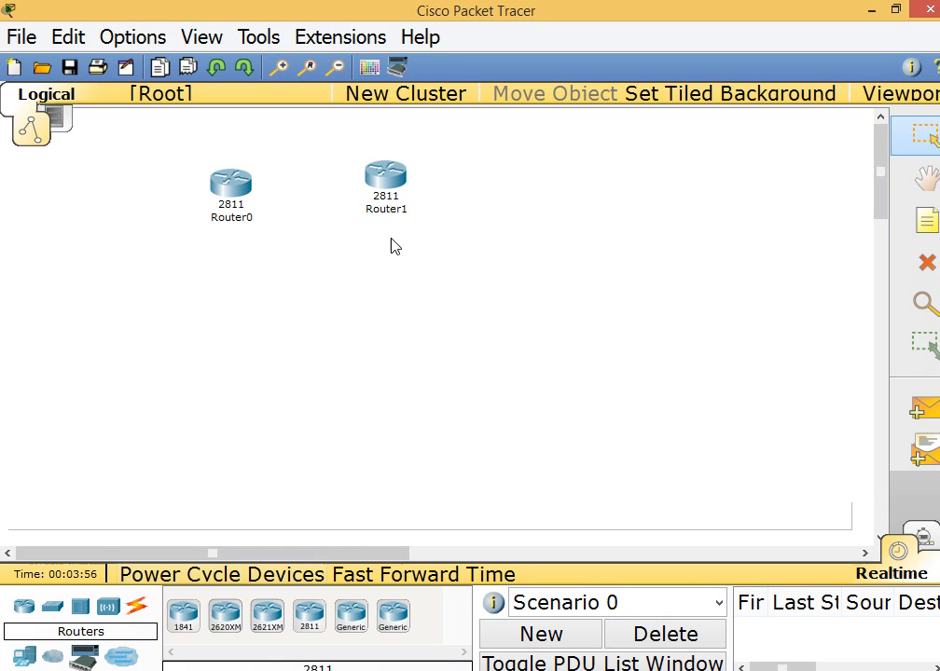
click(306, 627)
click(611, 179)
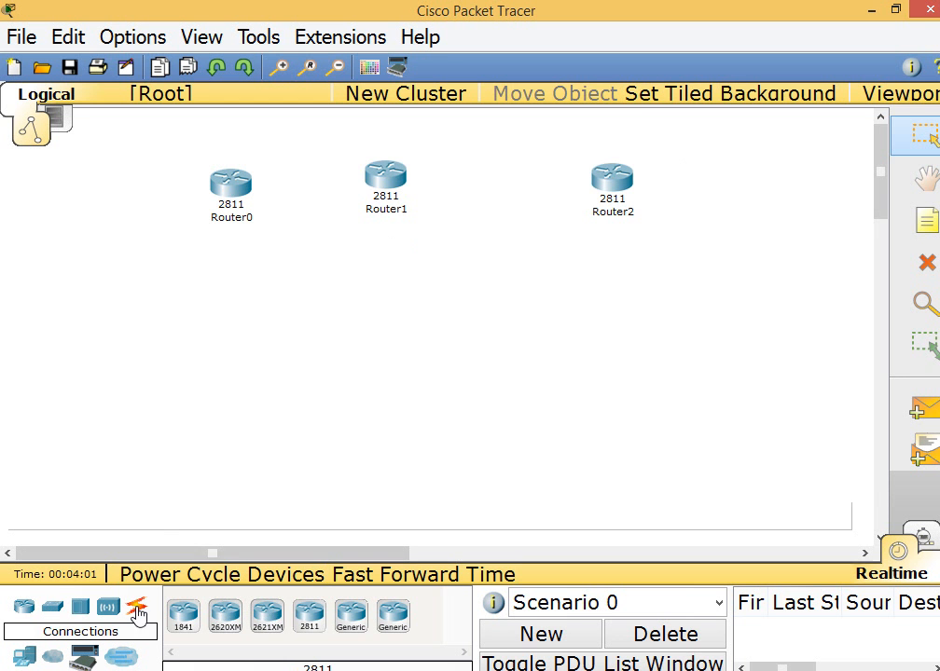
Place three 2960 switches in the workspace, one below each router
click(52, 606)
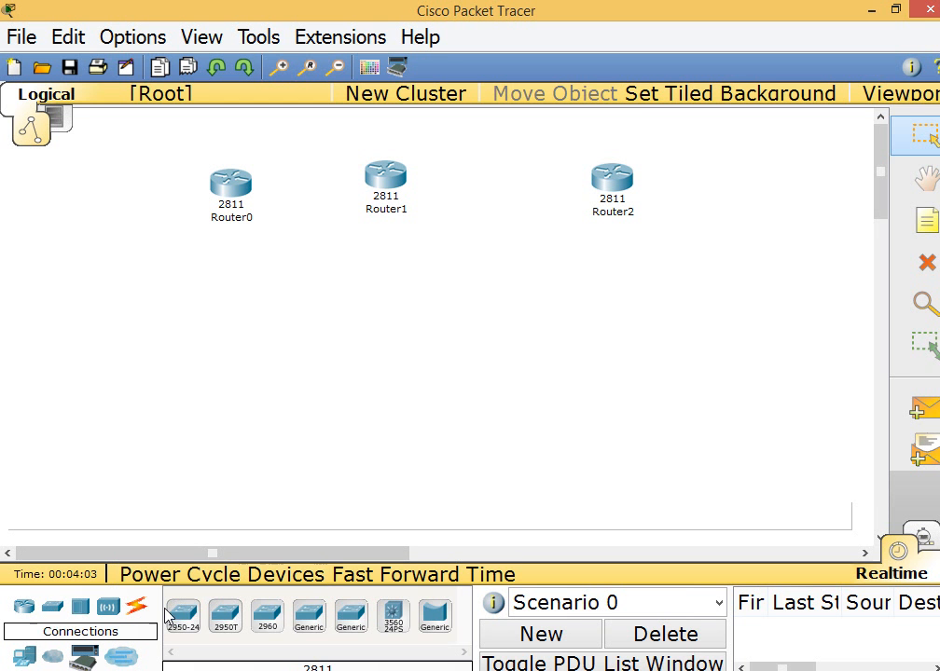
click(270, 619)
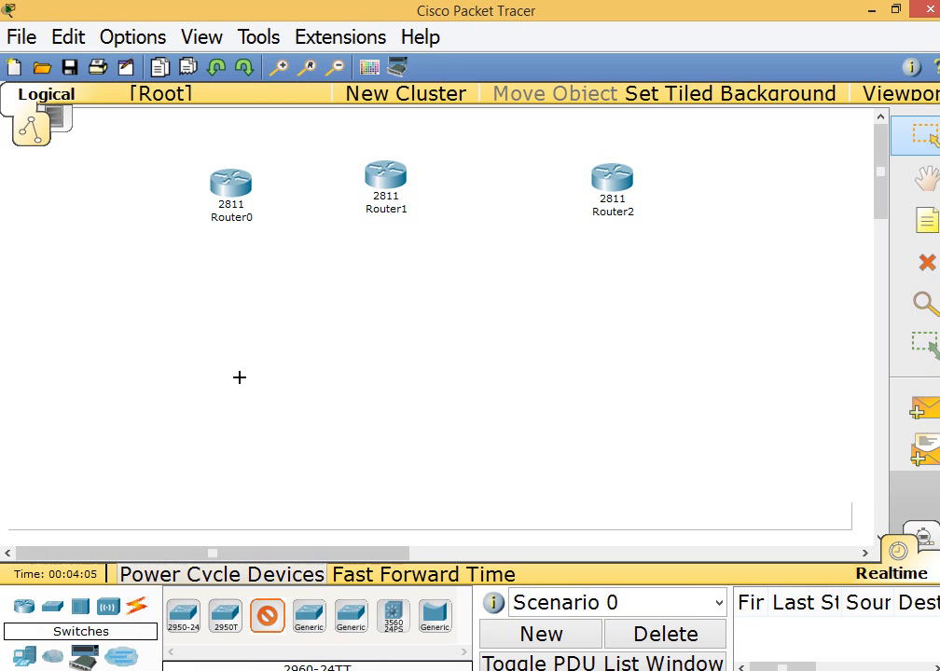
click(225, 301)
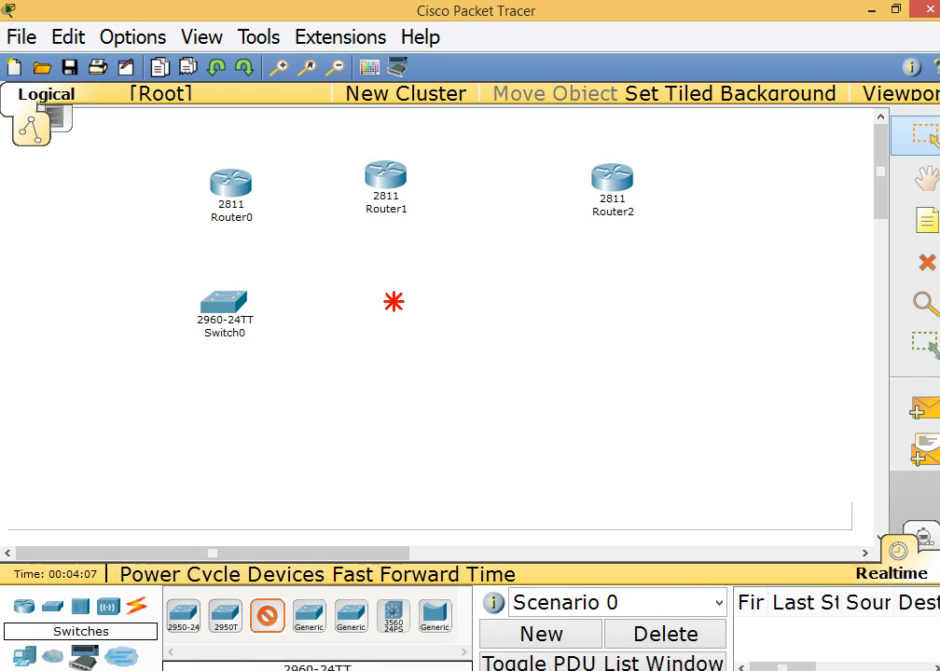
click(393, 301)
click(267, 616)
click(619, 300)
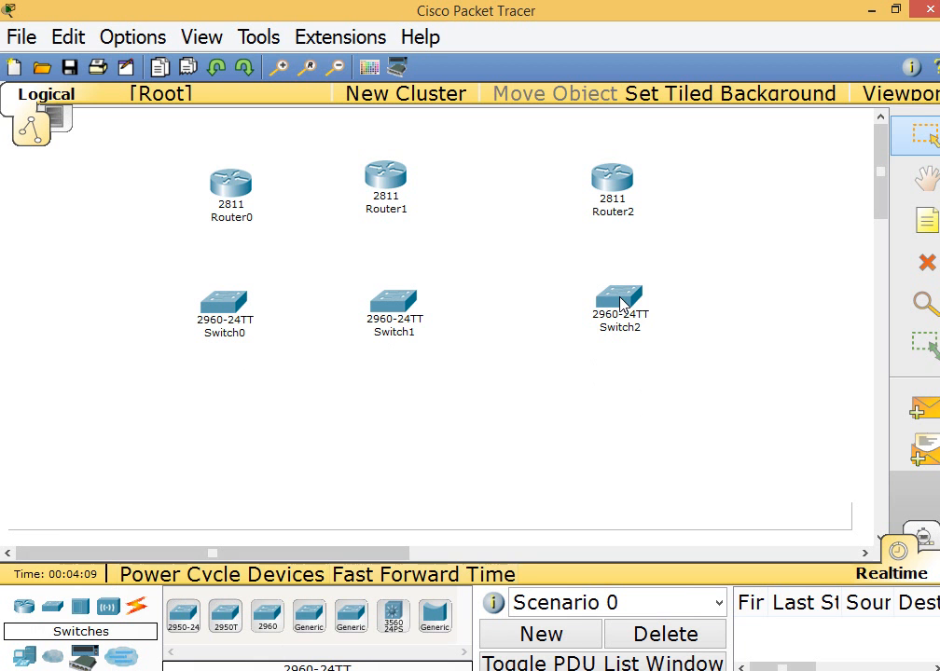
Place six generic PCs in a row below the switches, two for each switch
click(23, 657)
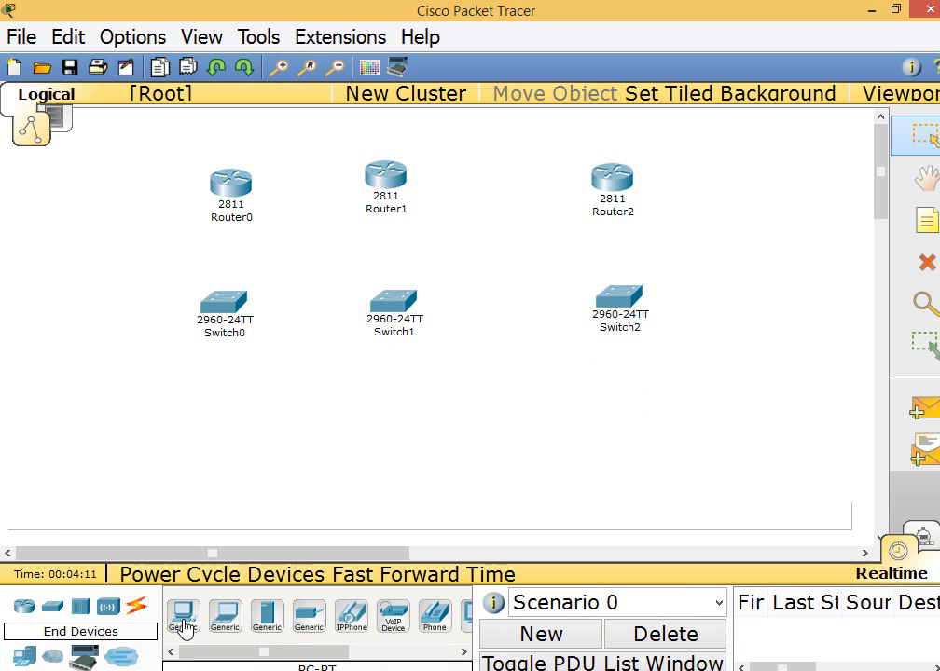
click(184, 616)
click(164, 429)
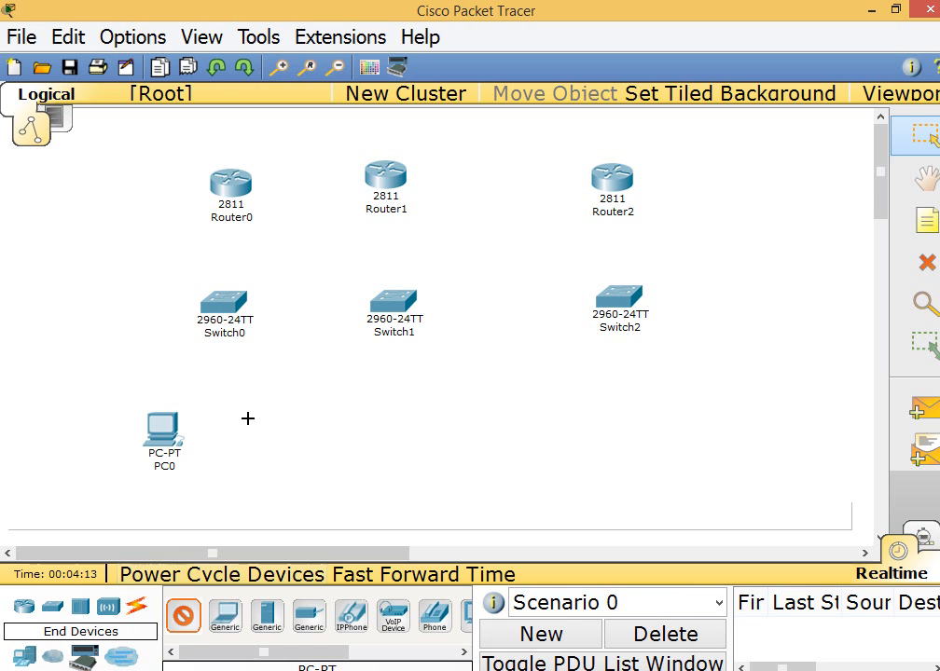
click(248, 418)
click(226, 616)
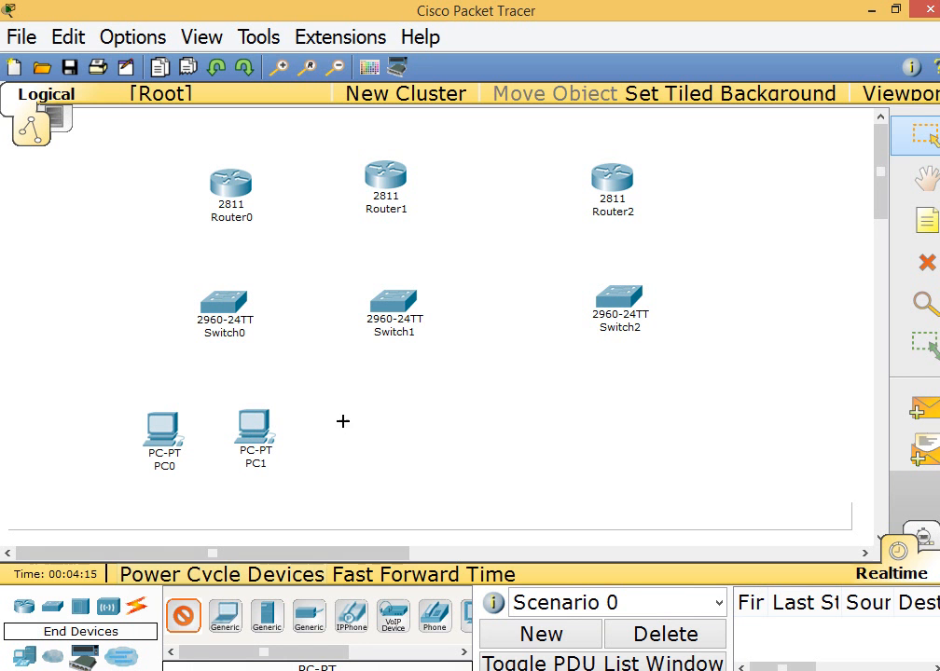
click(343, 421)
click(184, 616)
click(445, 413)
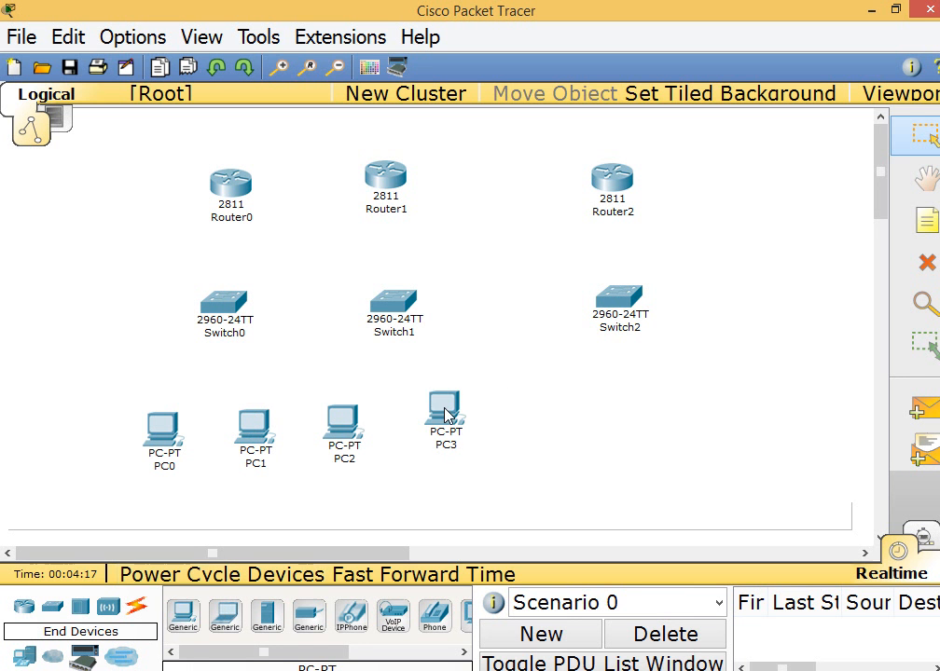
click(184, 617)
click(569, 401)
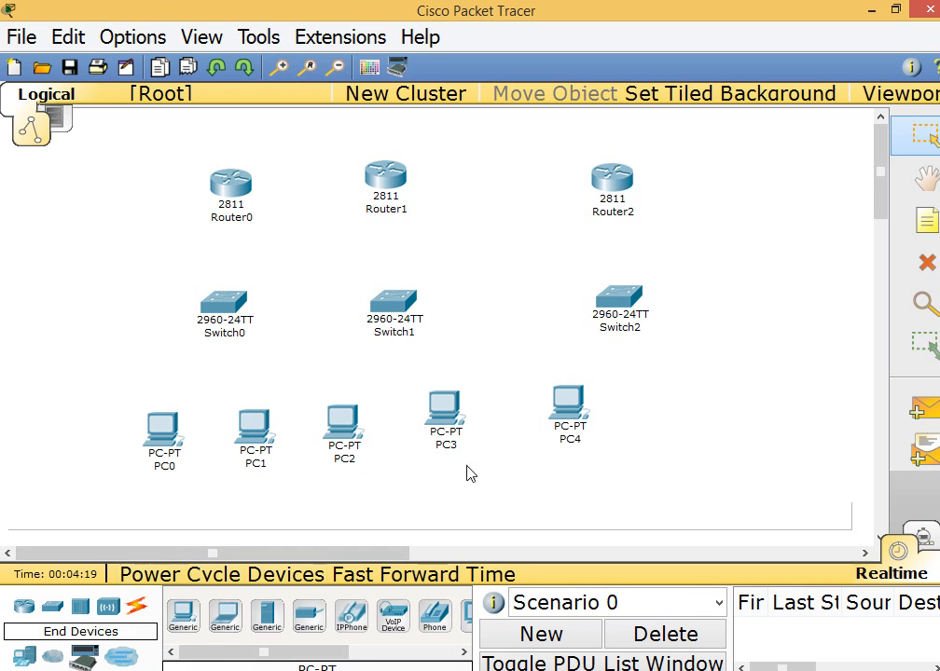
click(183, 616)
click(678, 396)
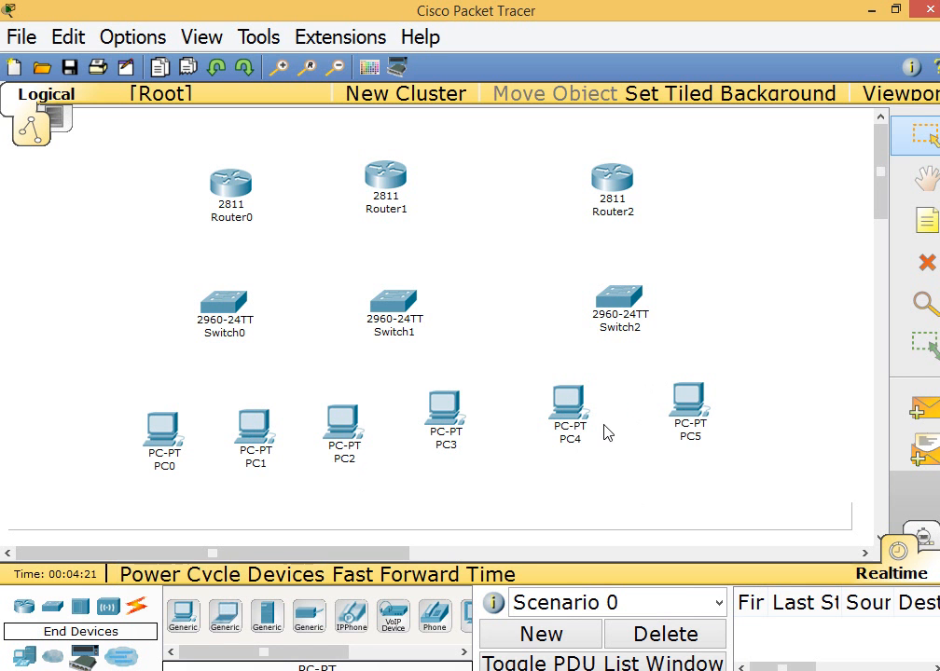
click(137, 606)
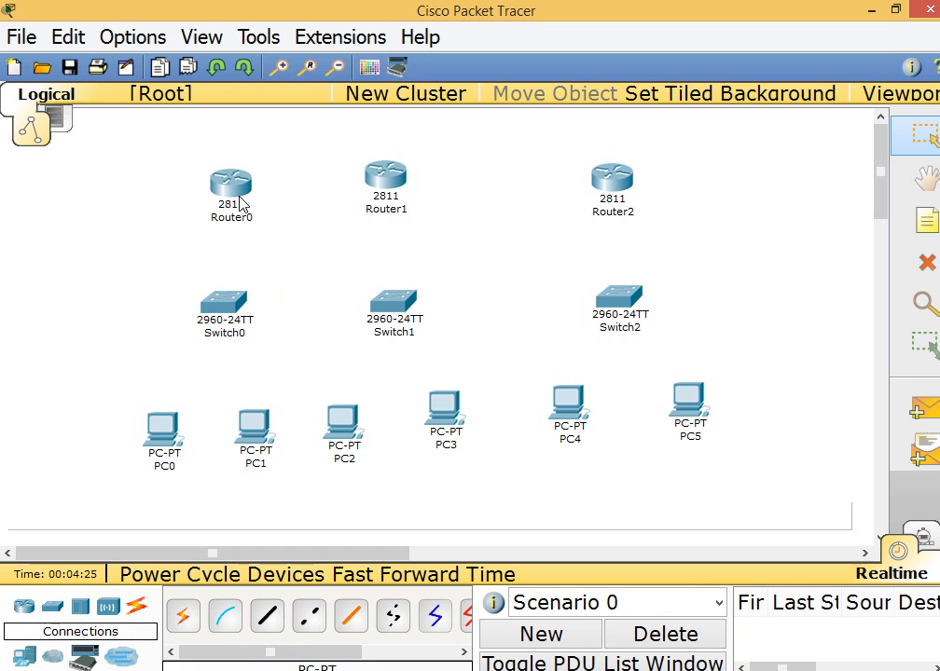
mouse_move(236, 203)
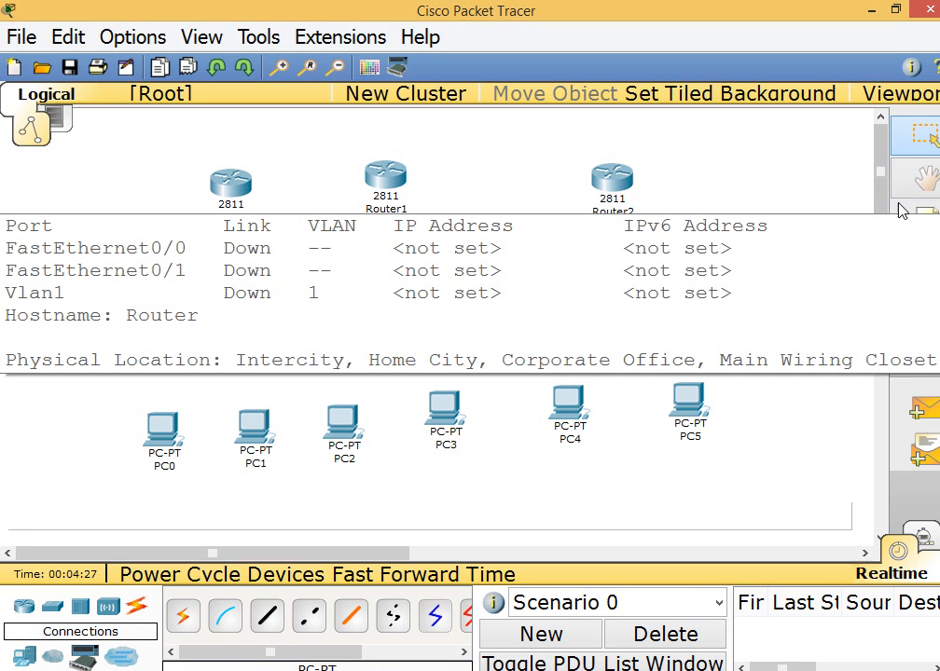
Add text notes above the routers: Kabul for Router0, India for Router1 and USA for Router2
click(925, 219)
click(212, 149)
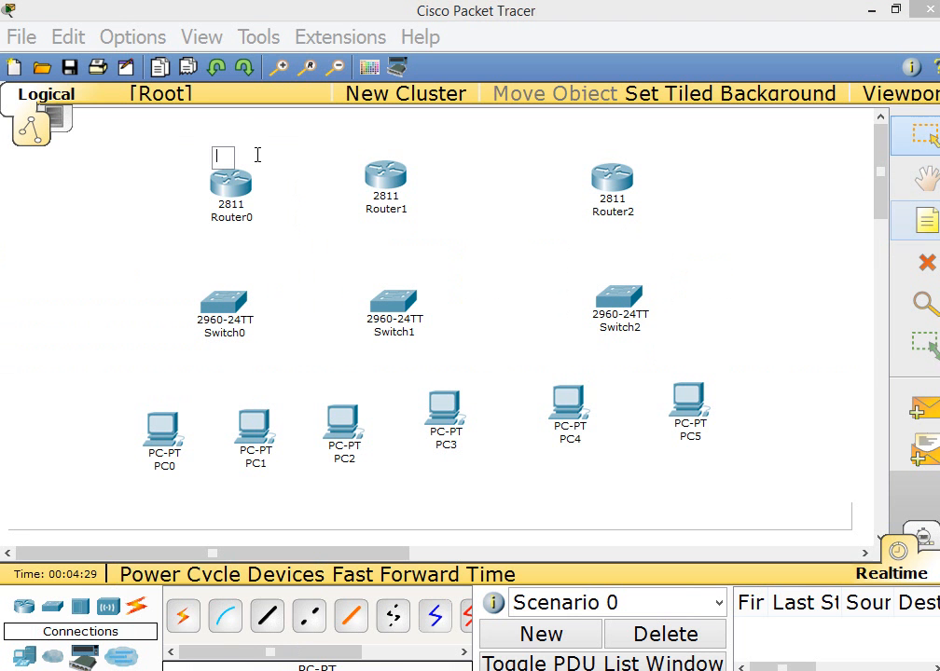
text(Kabul)
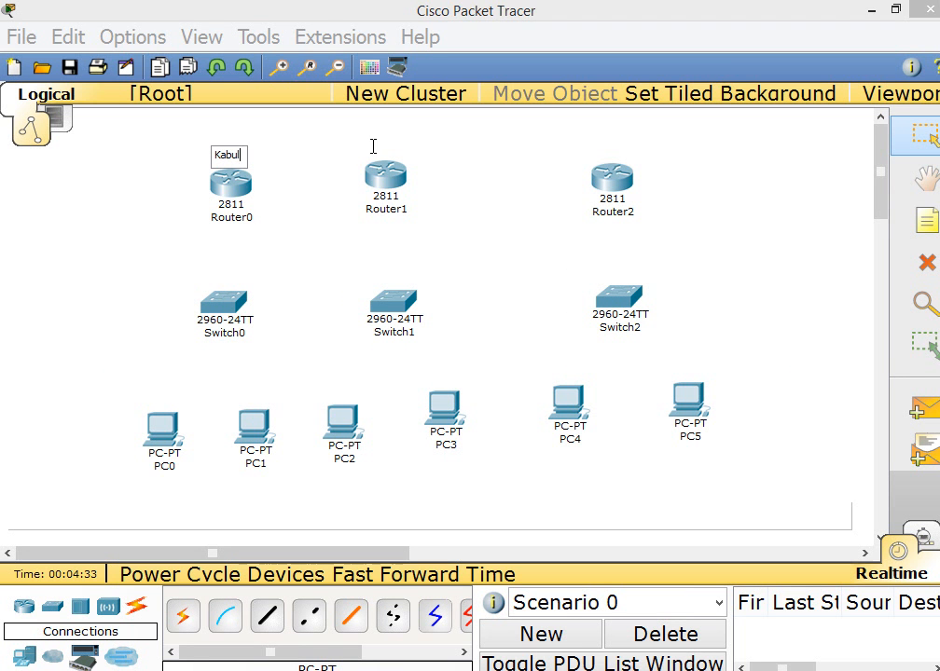
click(925, 219)
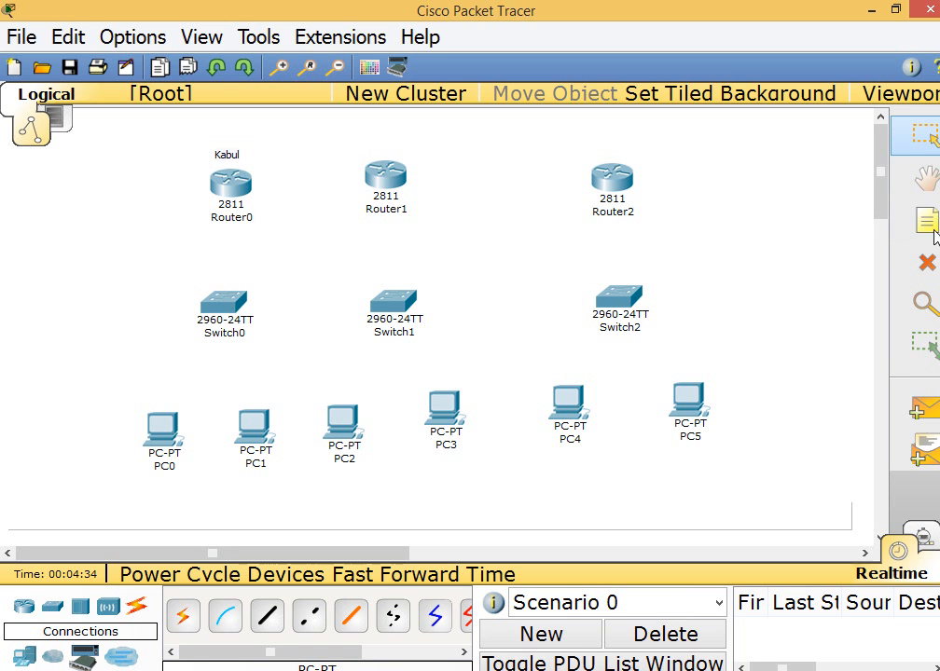
click(363, 152)
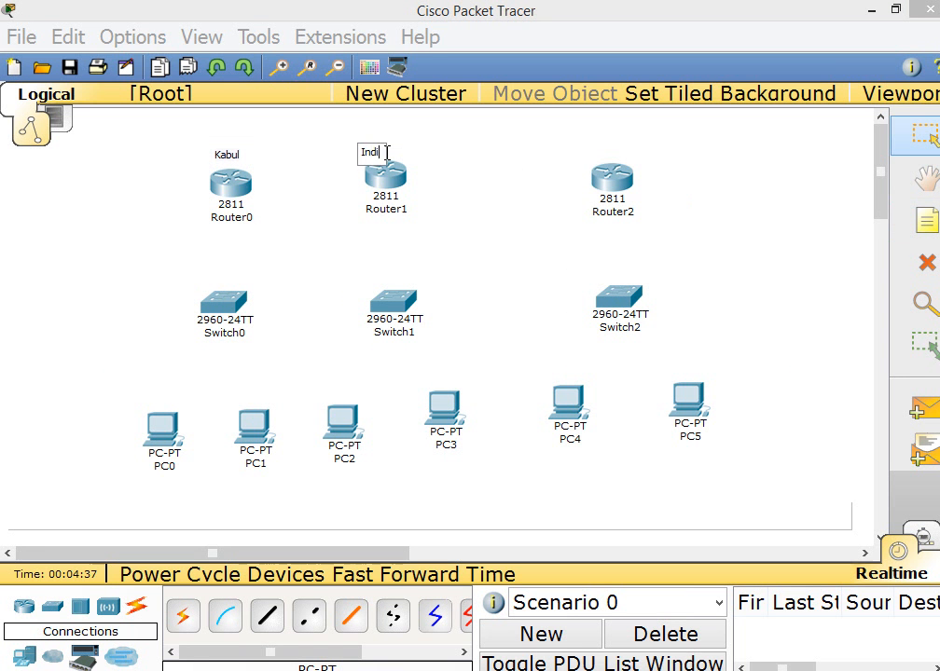
click(849, 214)
click(925, 219)
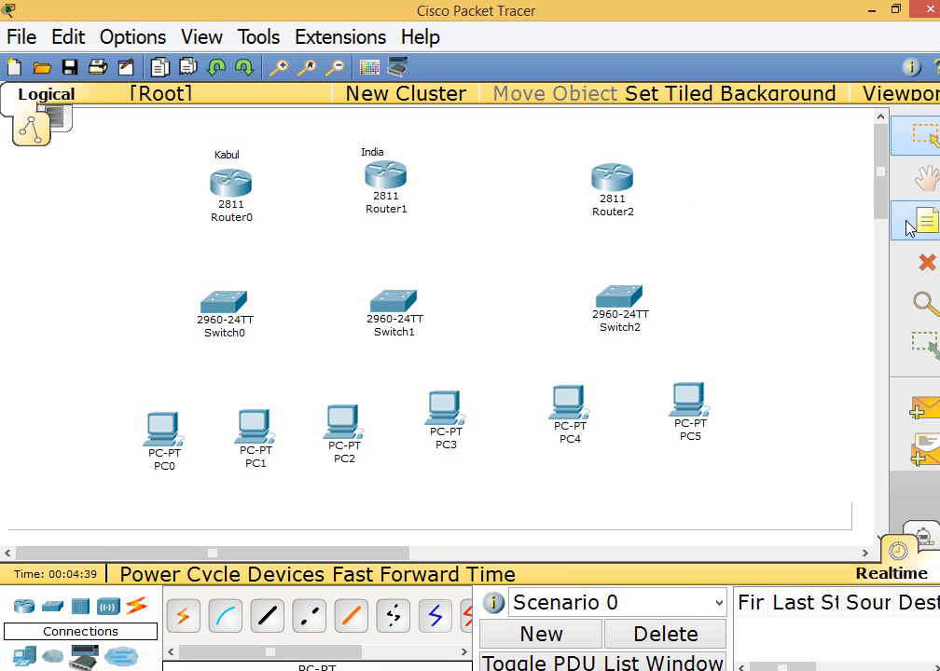
click(596, 145)
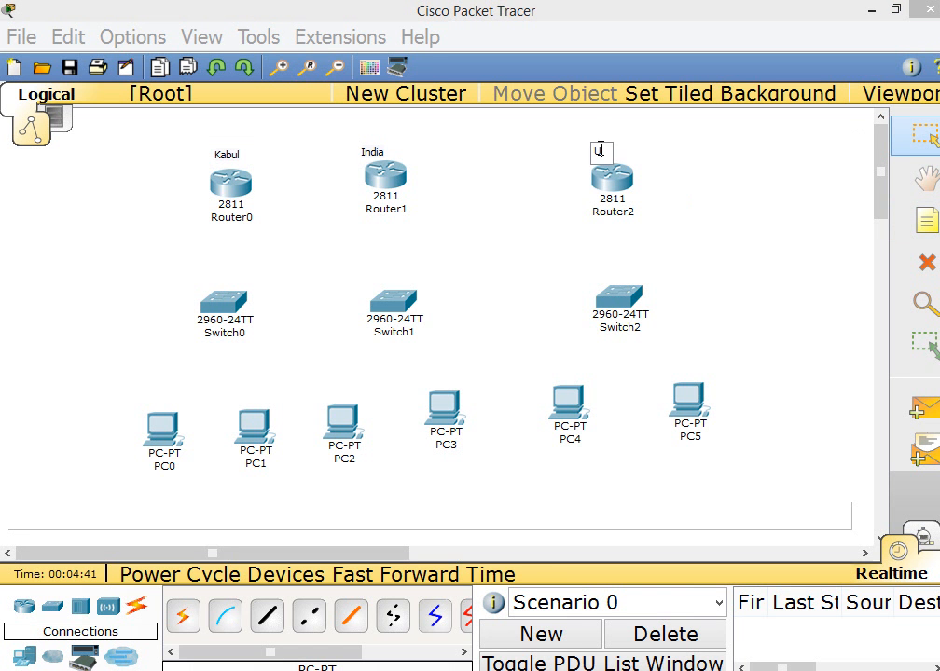
click(728, 183)
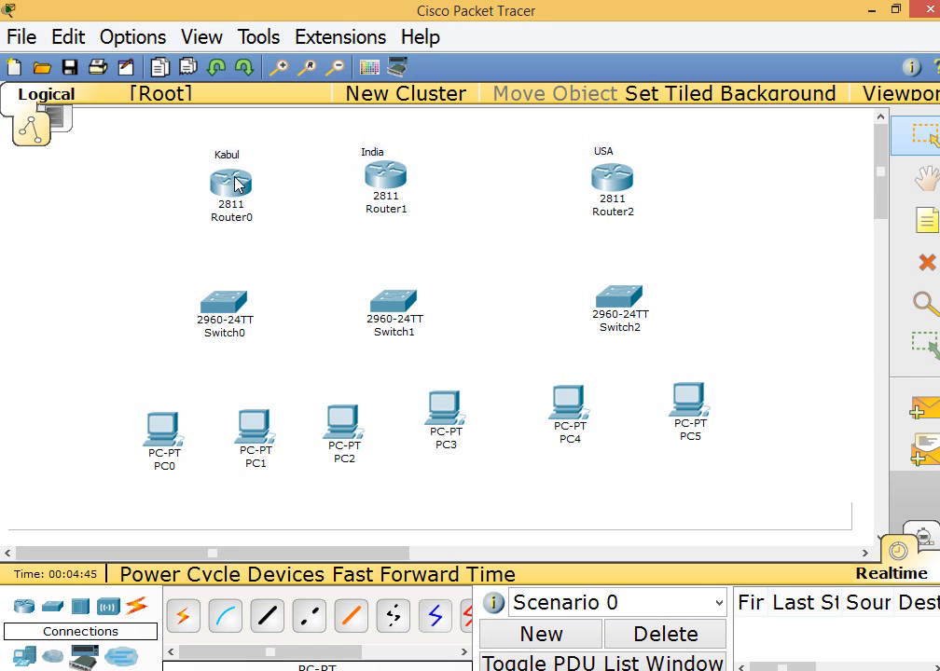
Power off Router0, install an NM-4A/S serial module in its large empty slot, and close its device window
mouse_move(235, 184)
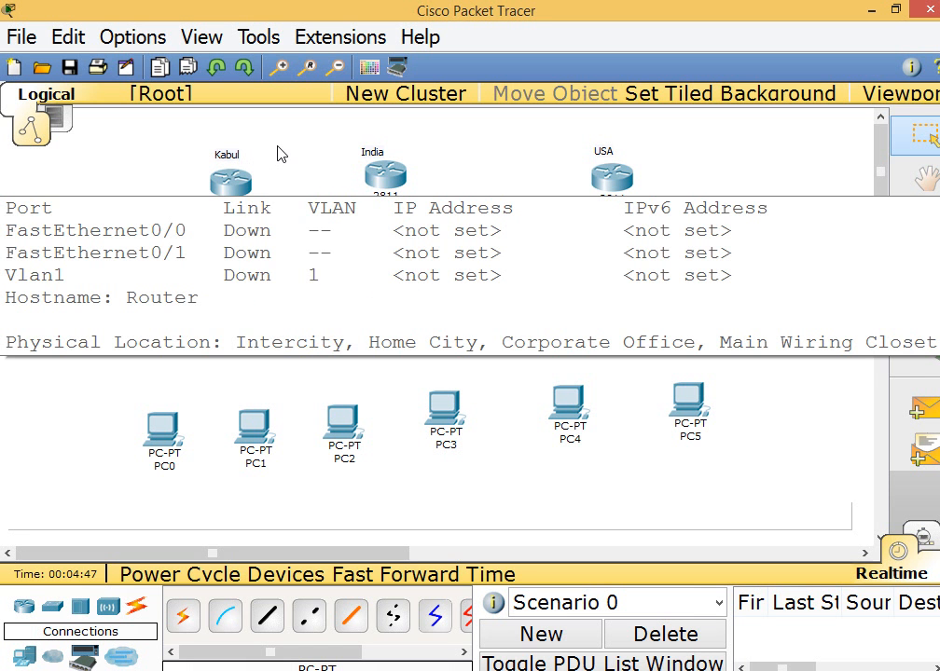
double_click(222, 195)
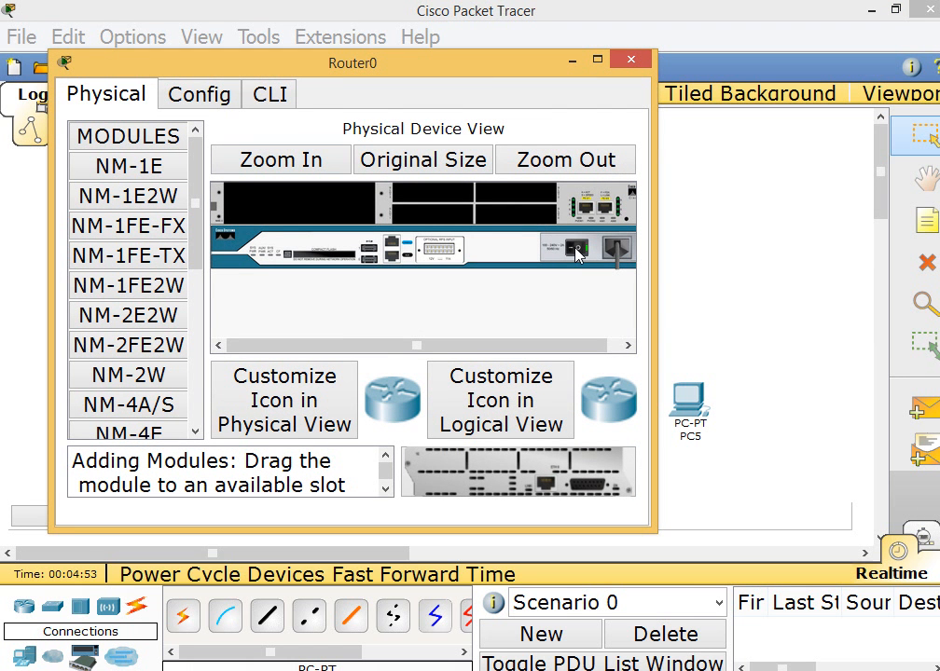
click(577, 250)
drag(174, 410, 294, 214)
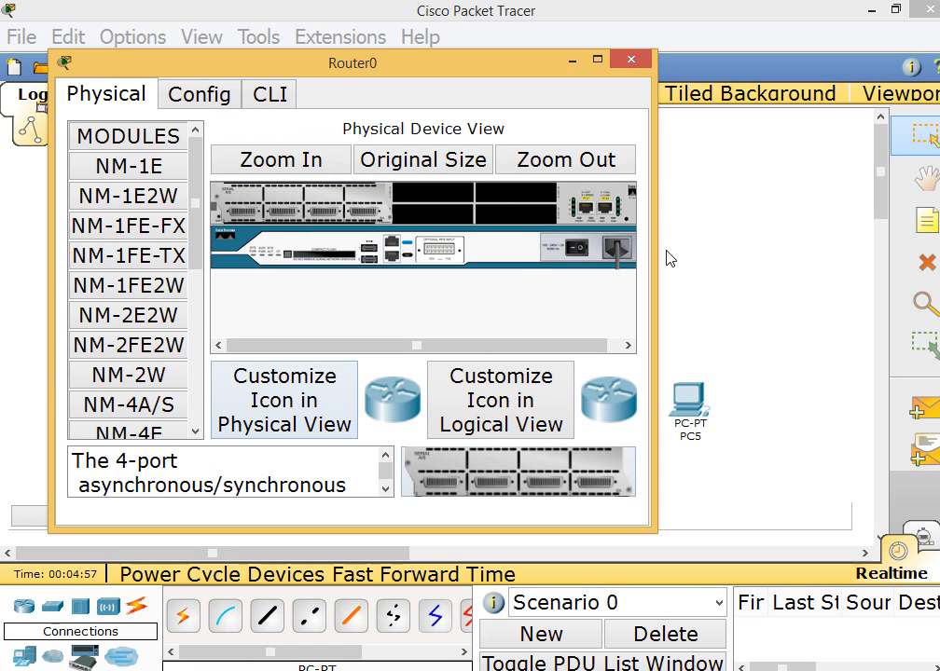
click(643, 60)
Power off Router1, install an NM-4A/S serial module in its large empty slot, and close its device window
click(382, 188)
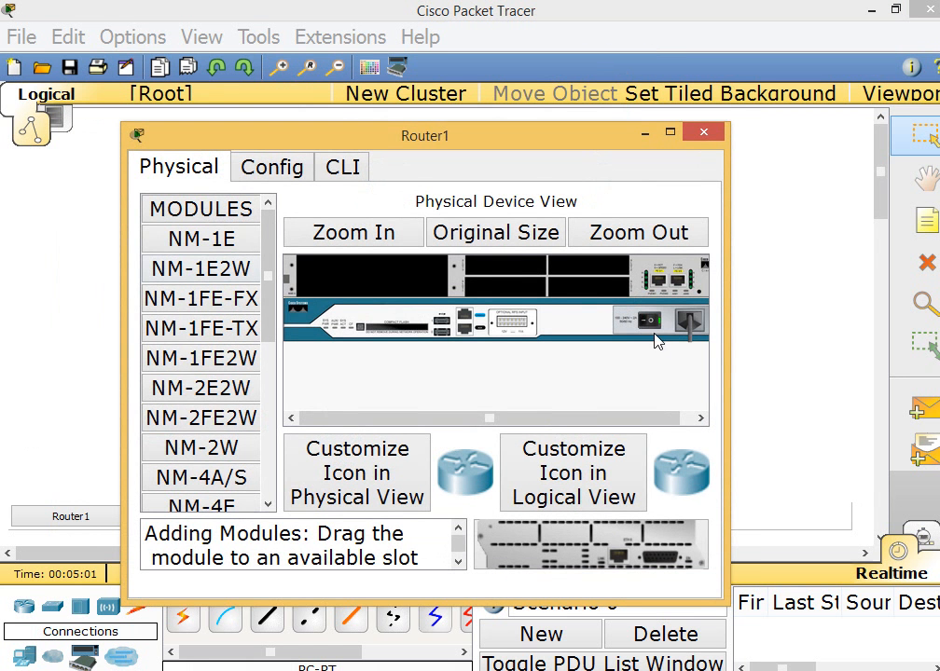
drag(189, 480, 373, 278)
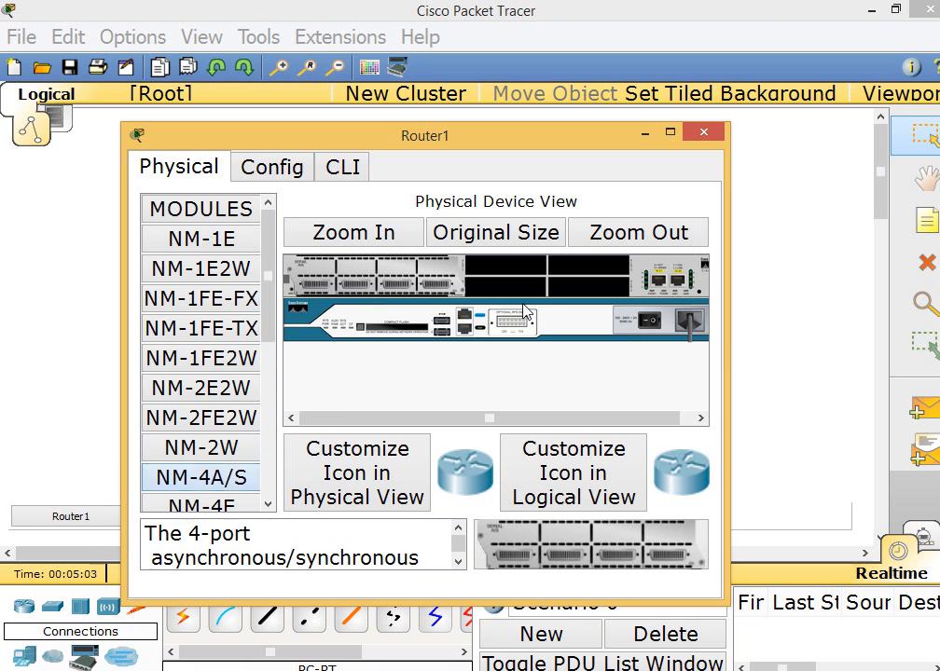
click(706, 137)
Install an NM-4A/S serial module in Router2's large empty slot and close its device window
click(609, 180)
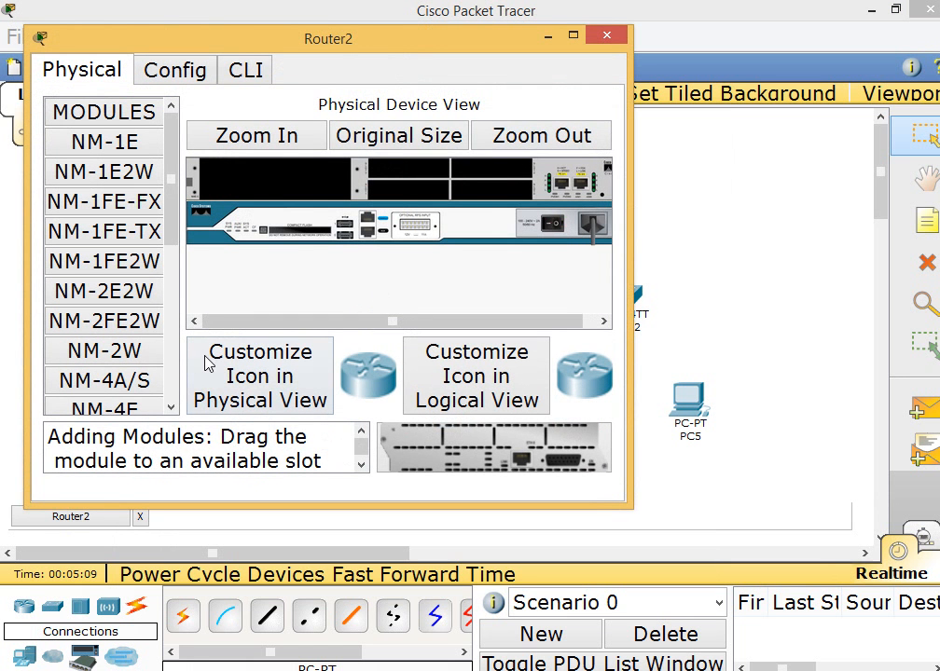
drag(145, 375, 266, 181)
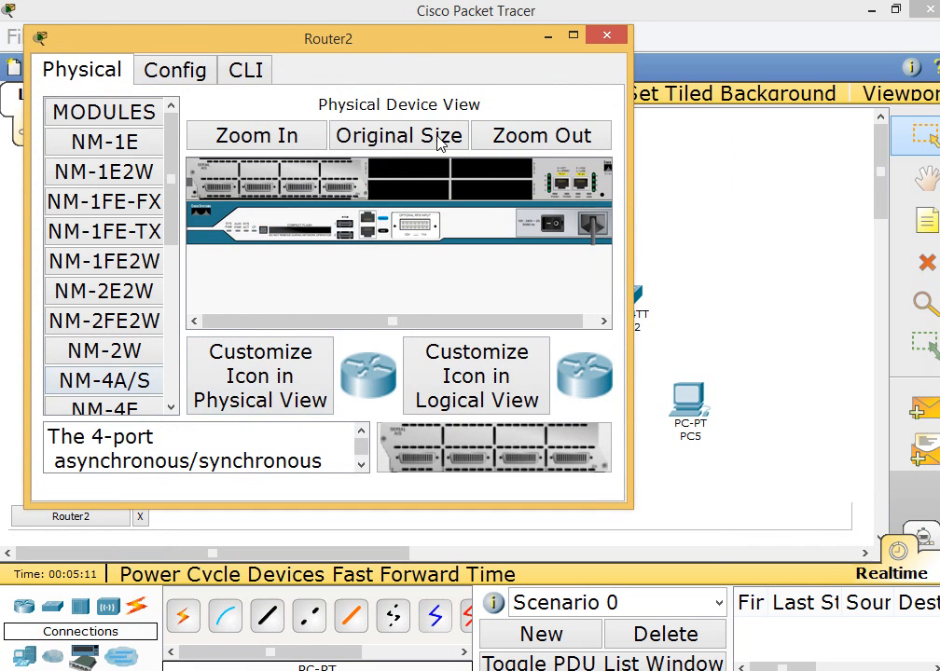
click(614, 38)
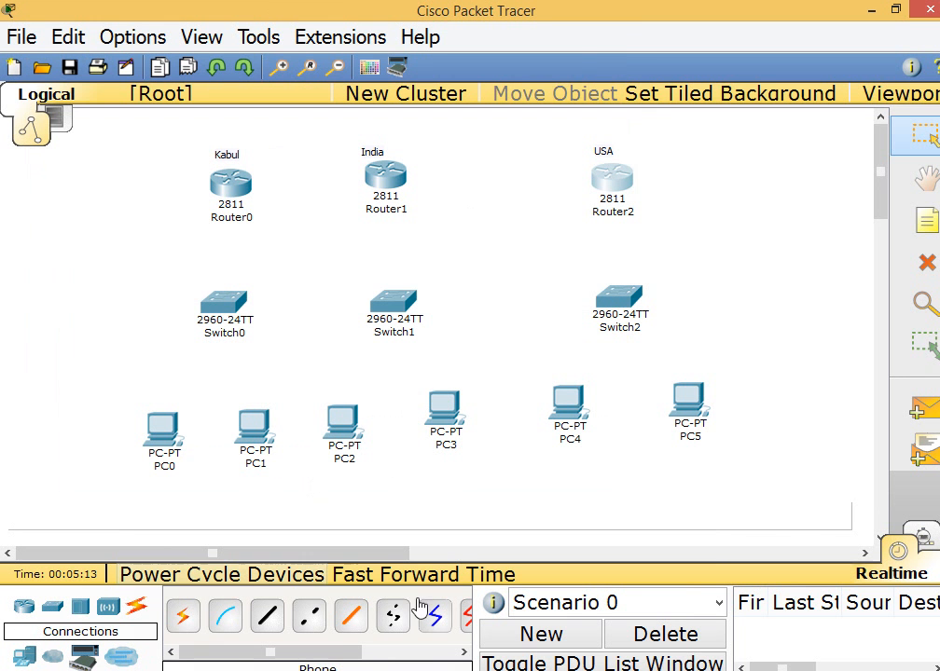
Connect Router0 Serial1/0 to Router1 Serial1/0 with a Serial DCE cable, keeping the clock end at Router0
drag(320, 655, 353, 657)
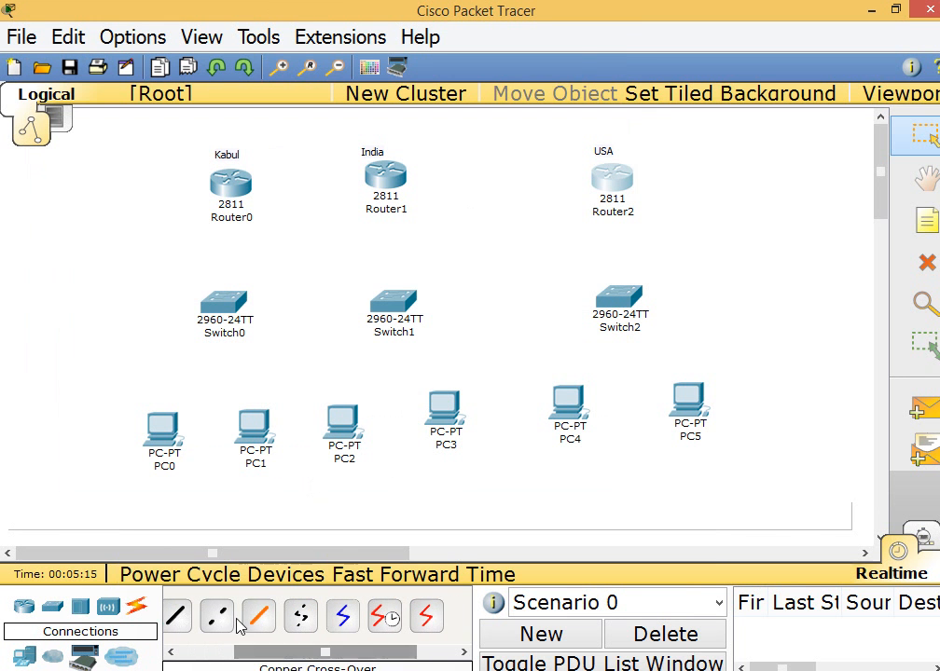
click(391, 623)
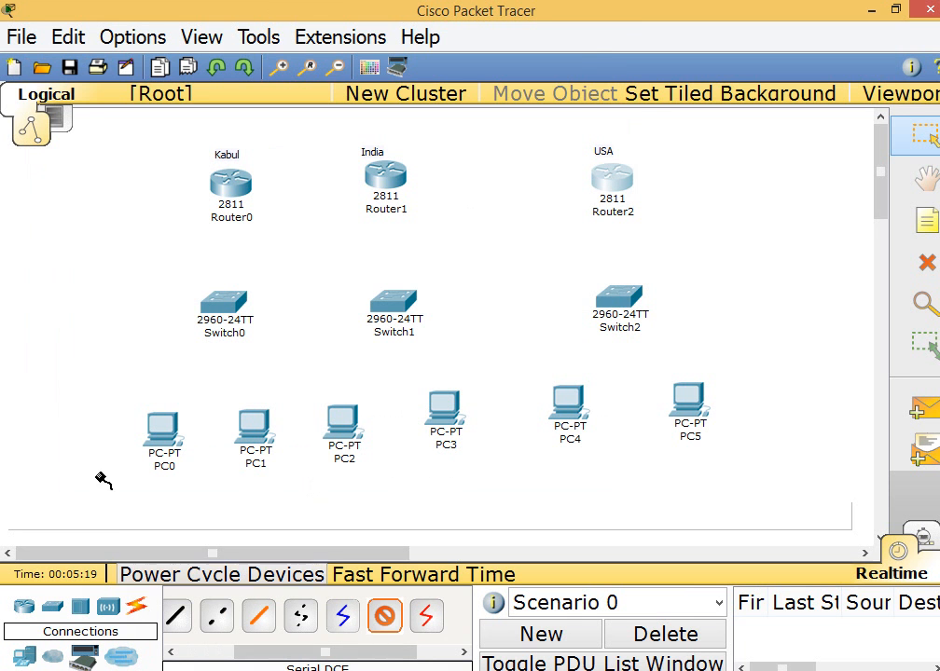
click(234, 190)
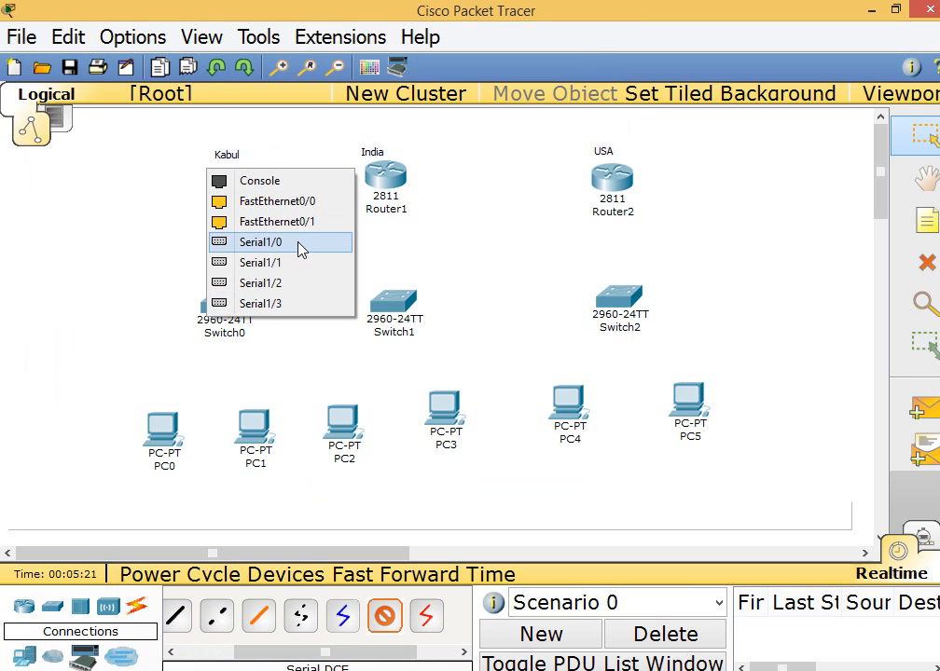
click(308, 245)
click(391, 179)
click(398, 233)
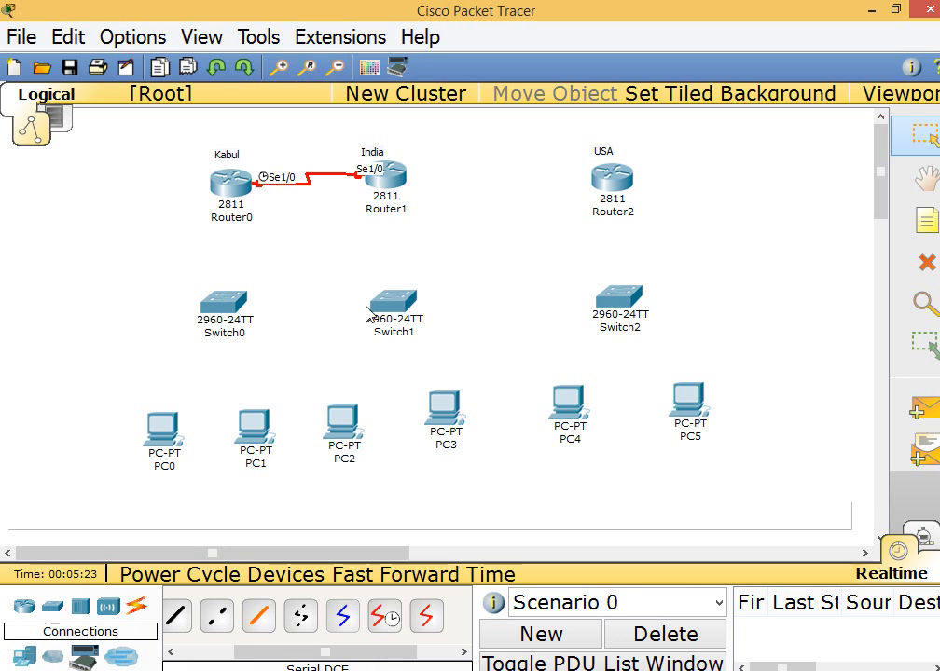
Connect Router1 Serial1/1 to Router2 Serial1/0 with a Serial DCE cable, keeping the clock end at Router1
click(398, 177)
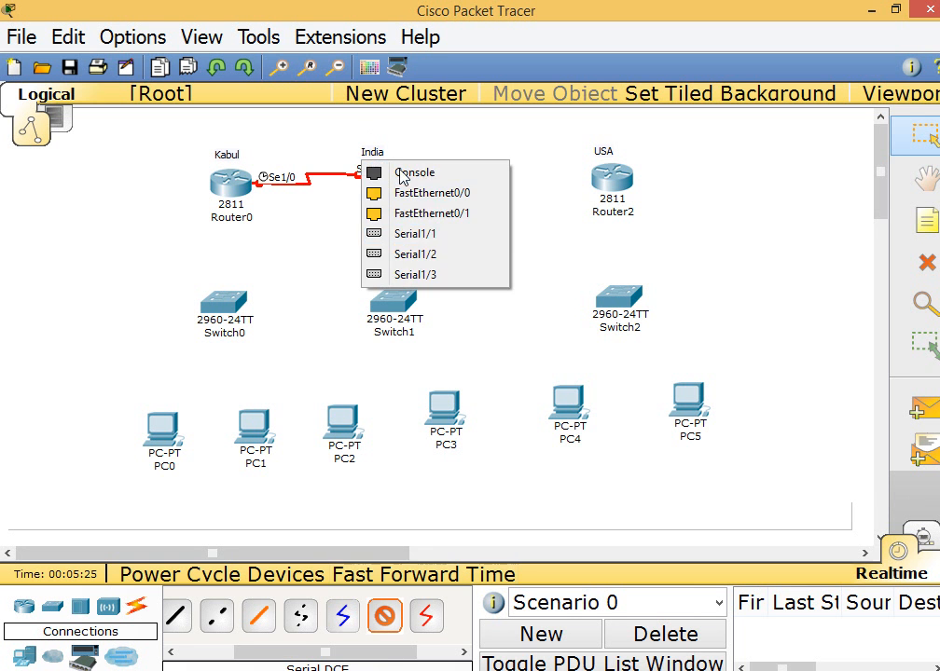
click(430, 235)
click(606, 191)
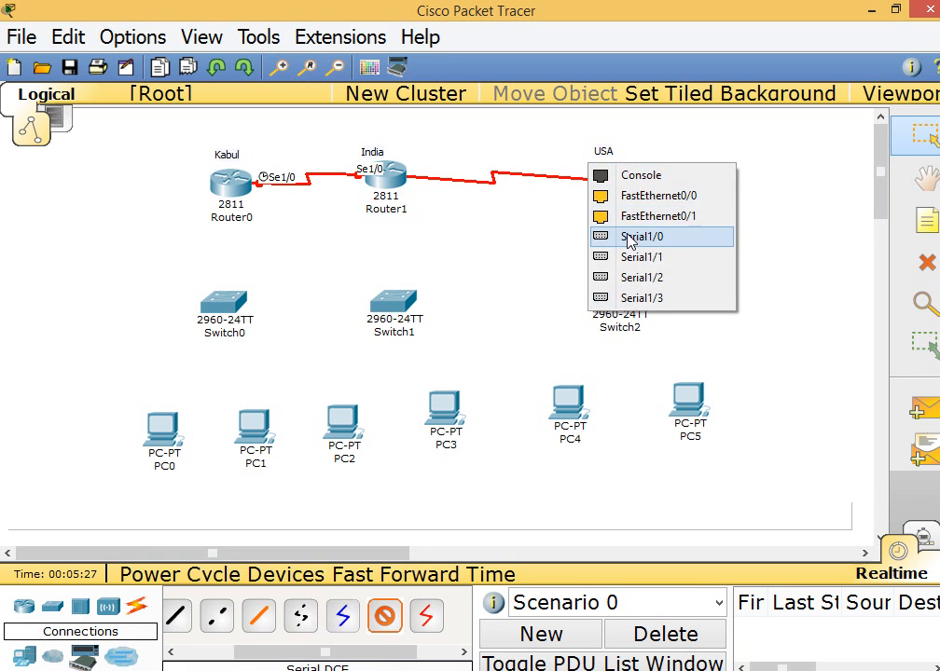
click(608, 236)
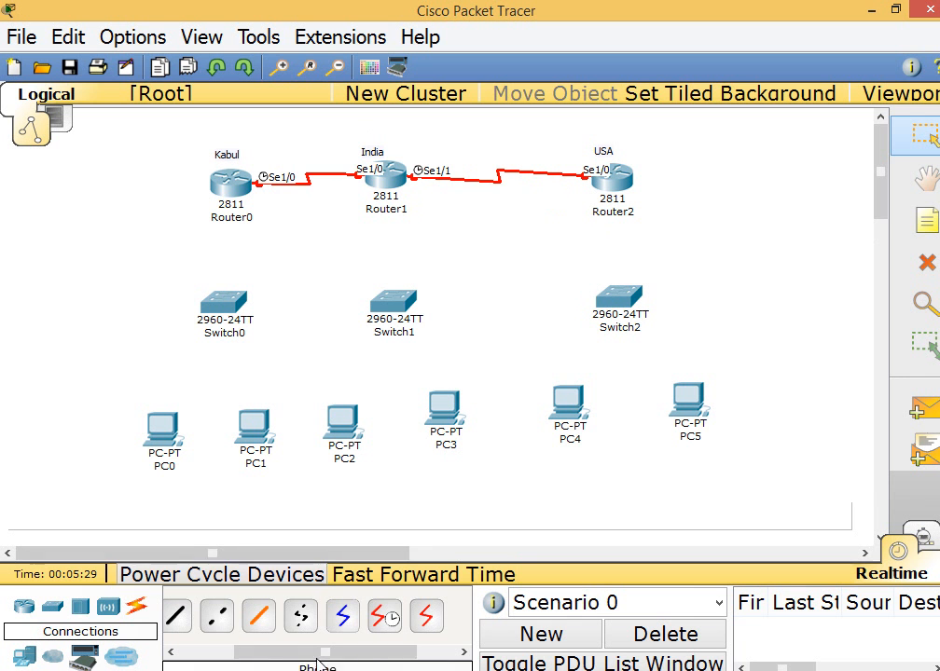
Connect Router0 FastEthernet0/0 to Switch0 FastEthernet0/1 with a Copper Straight-Through cable
drag(268, 652, 234, 652)
click(241, 617)
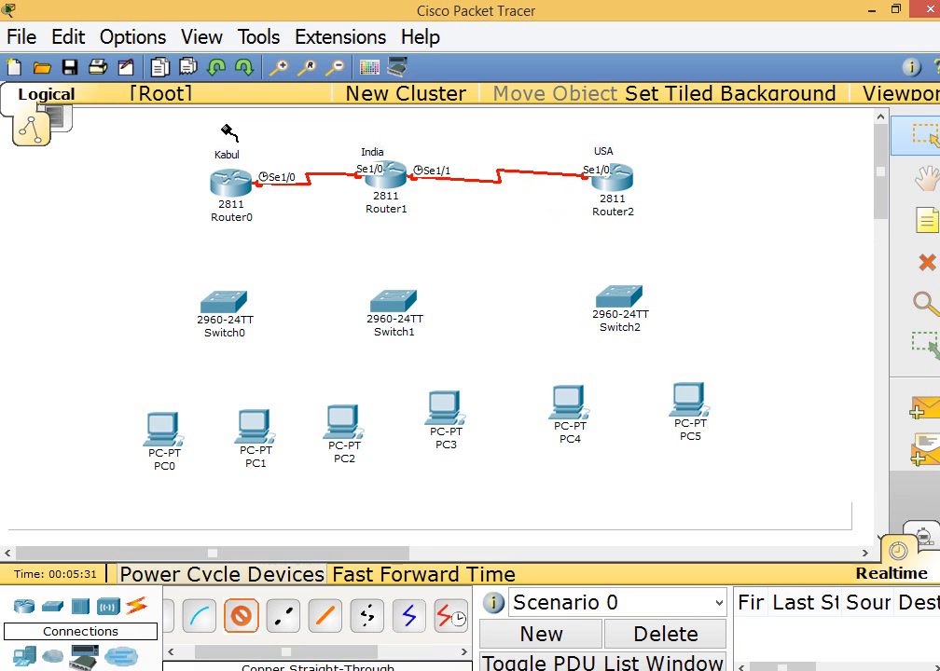
click(217, 175)
click(252, 202)
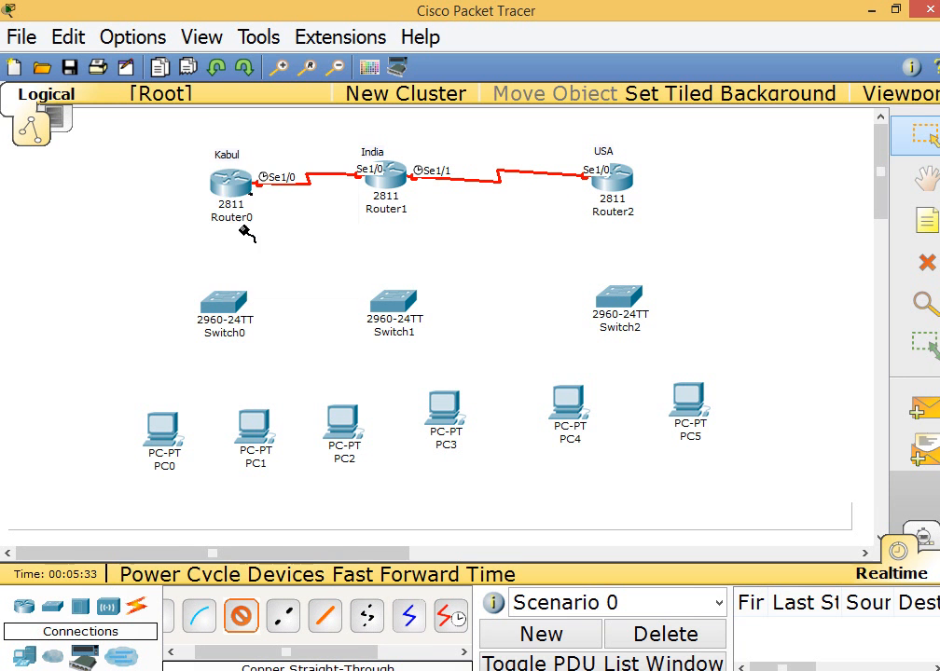
click(219, 308)
click(289, 190)
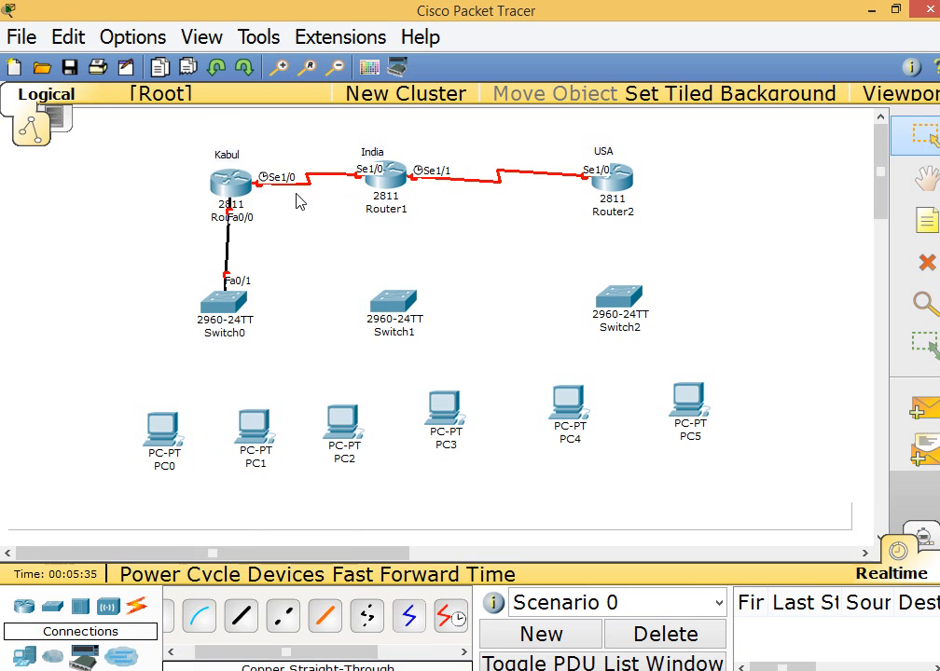
Connect Switch0 FastEthernet0/2 to PC1 and FastEthernet0/3 to PC0 with Copper Straight-Through cables, using each PC's FastEthernet port
click(241, 617)
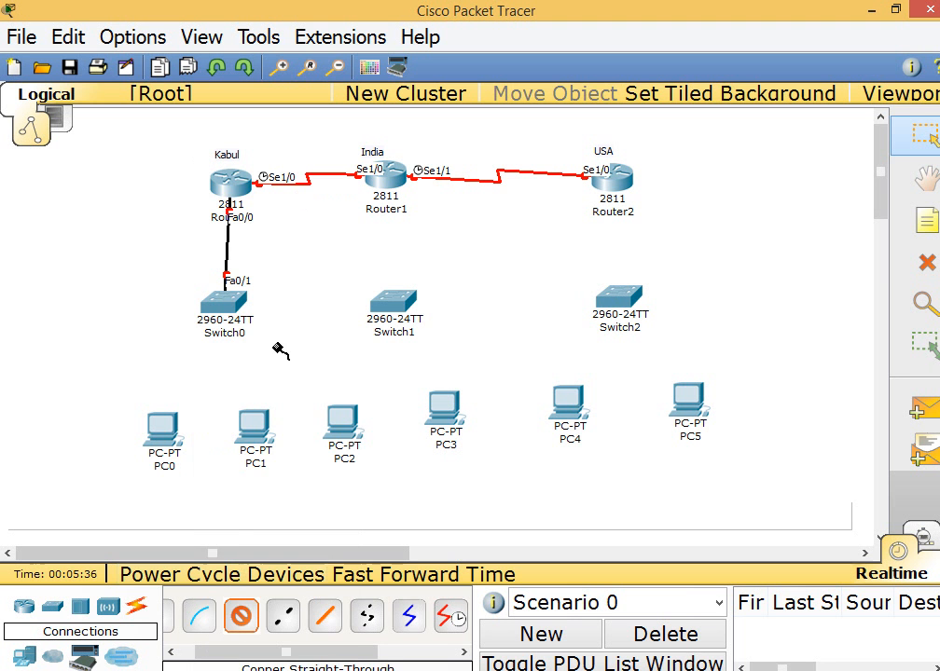
click(224, 303)
click(253, 211)
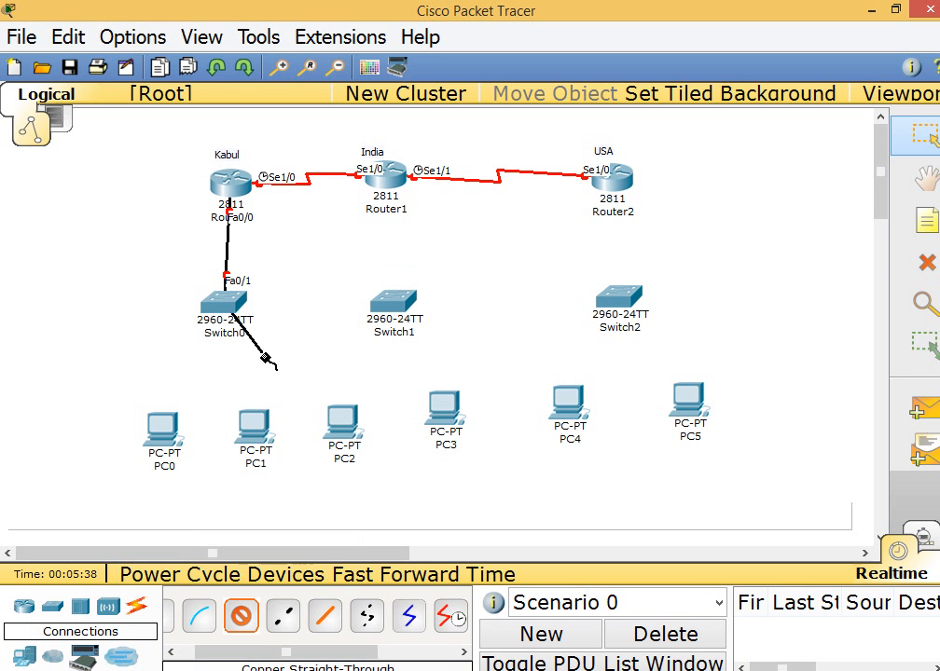
click(252, 431)
click(264, 440)
click(241, 617)
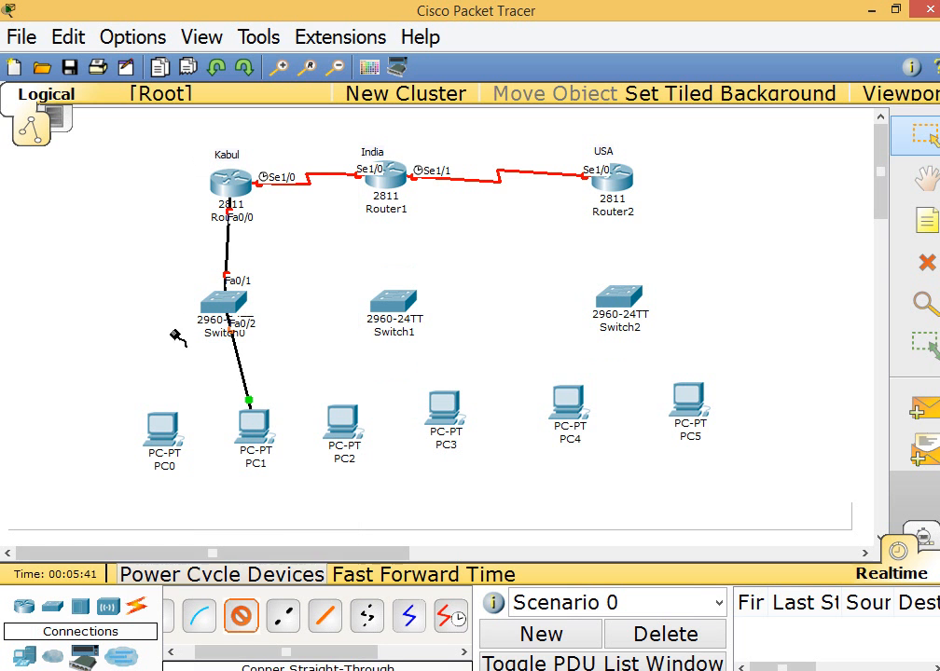
click(203, 302)
click(254, 248)
click(161, 427)
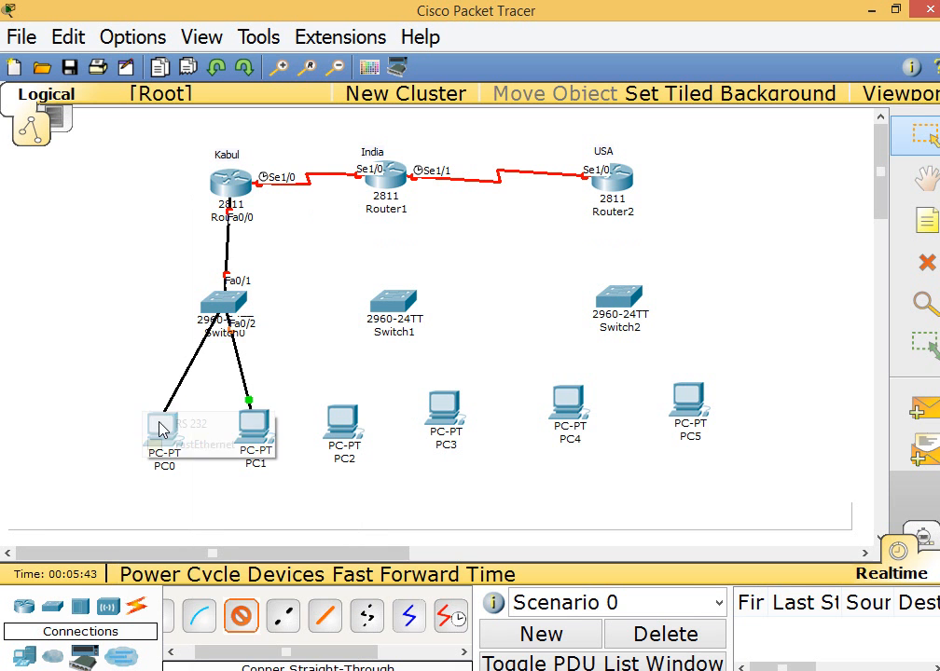
click(173, 440)
Connect Router1 FastEthernet0/0 to Switch1 FastEthernet0/1 with a Copper Straight-Through cable
click(240, 618)
click(393, 187)
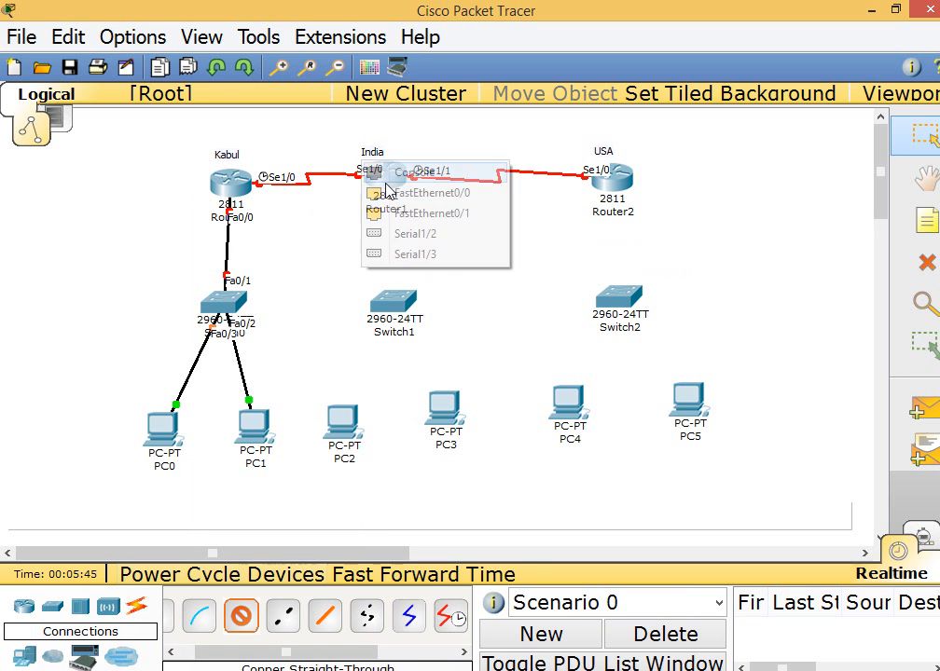
click(427, 197)
click(399, 304)
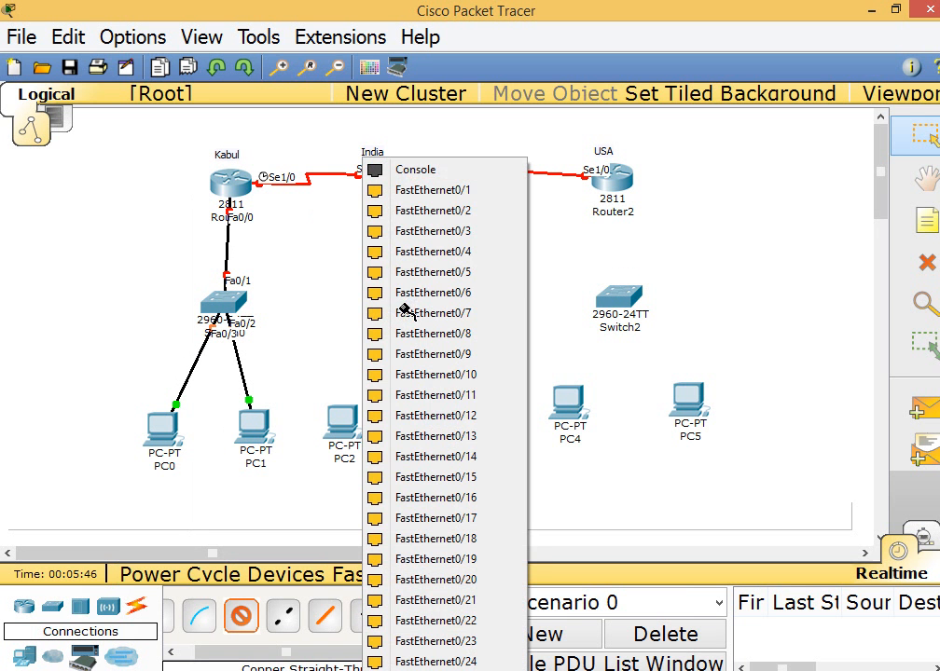
click(419, 192)
Connect Switch1 FastEthernet0/2 to PC3 and FastEthernet0/3 to PC2 with Copper Straight-Through cables, using each PC's FastEthernet port
click(241, 617)
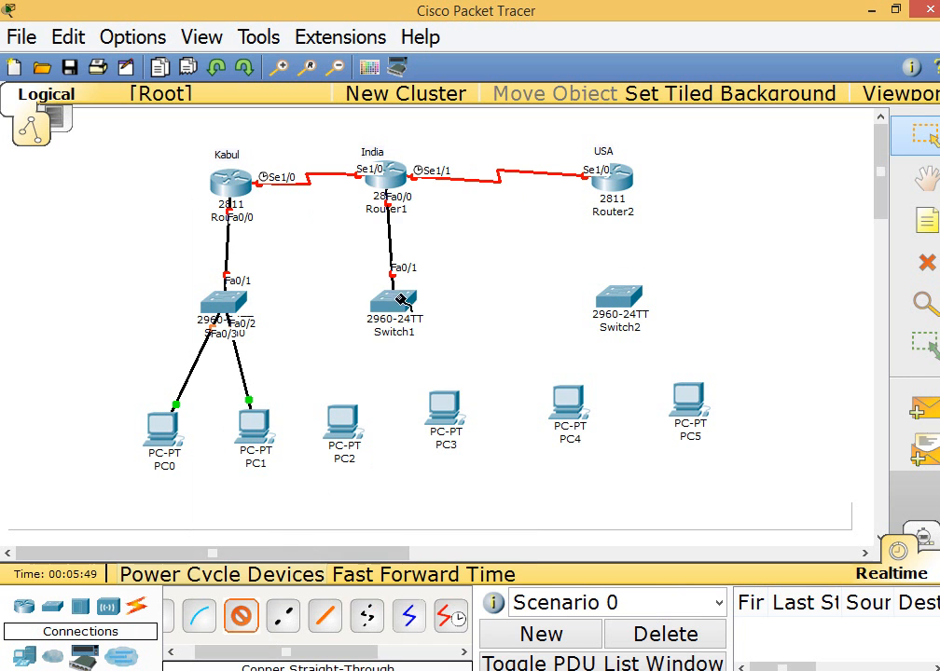
click(399, 304)
click(410, 209)
click(444, 413)
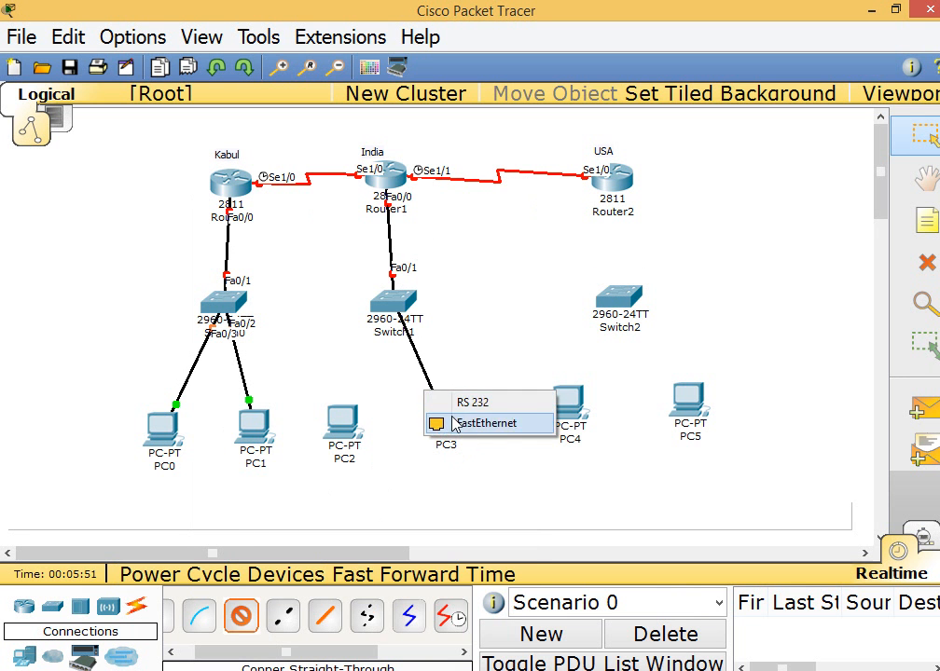
click(483, 423)
click(242, 614)
click(394, 304)
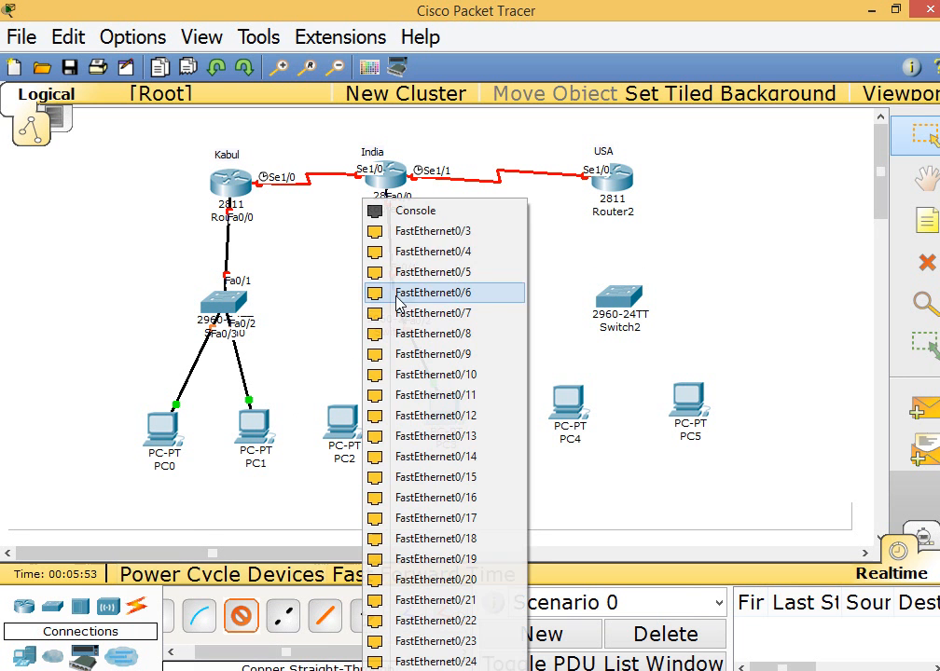
click(407, 244)
click(343, 431)
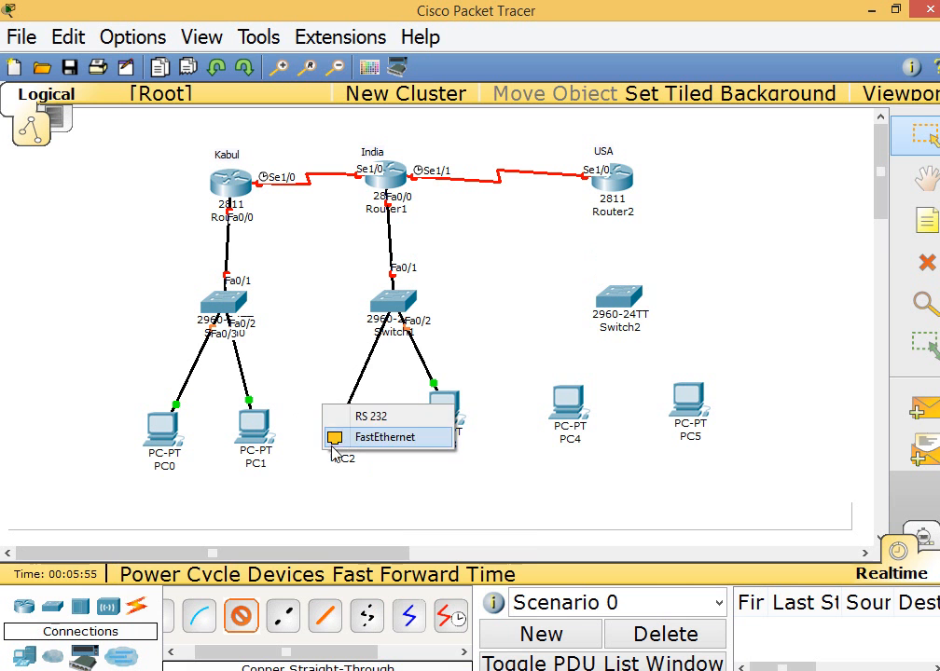
click(377, 436)
Connect Router2 FastEthernet0/0 to Switch2 FastEthernet0/1 with a Copper Straight-Through cable
click(239, 632)
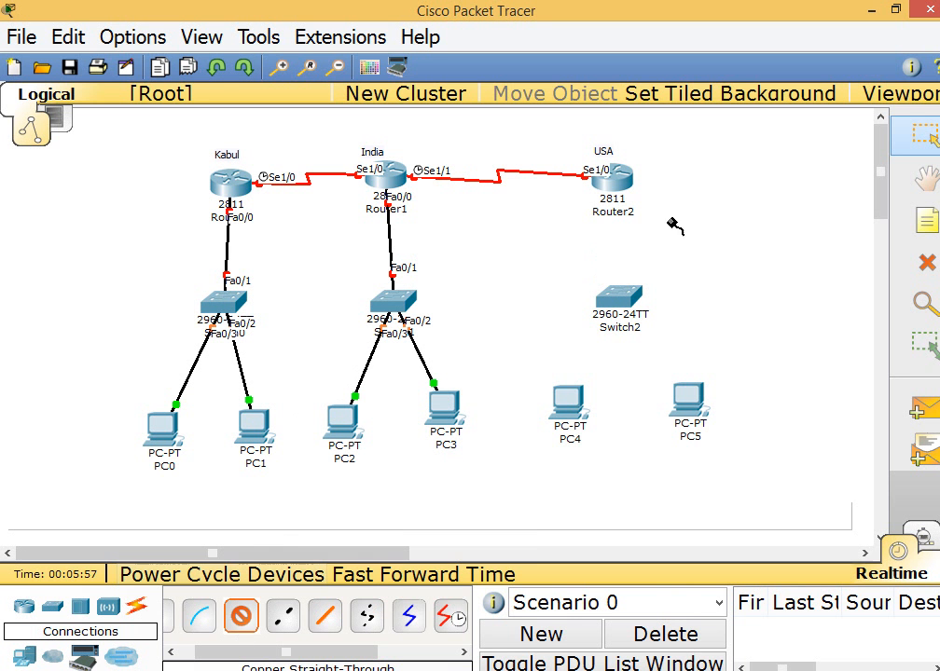
click(611, 176)
click(629, 194)
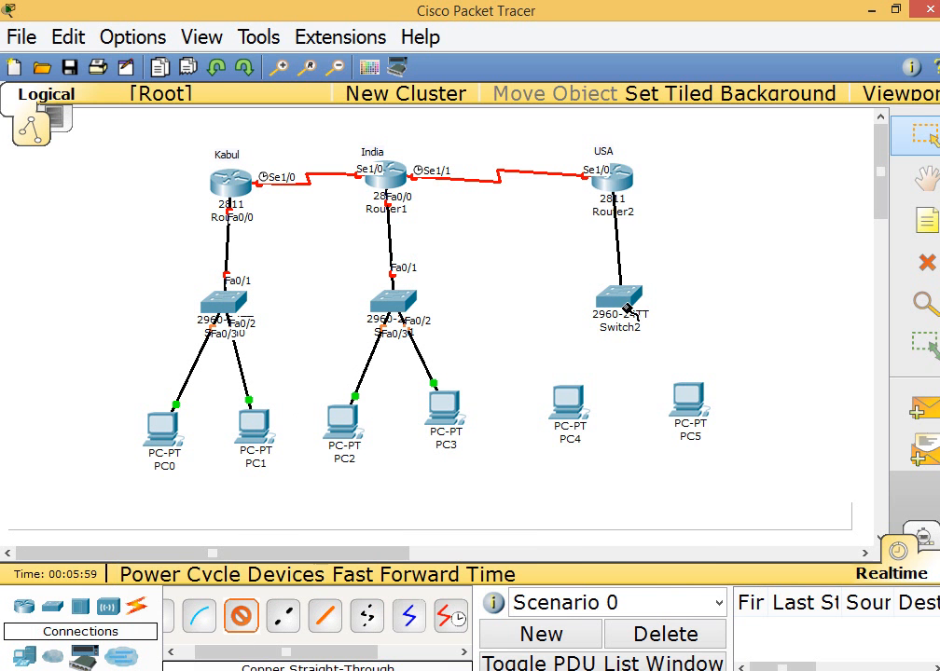
click(628, 296)
click(663, 190)
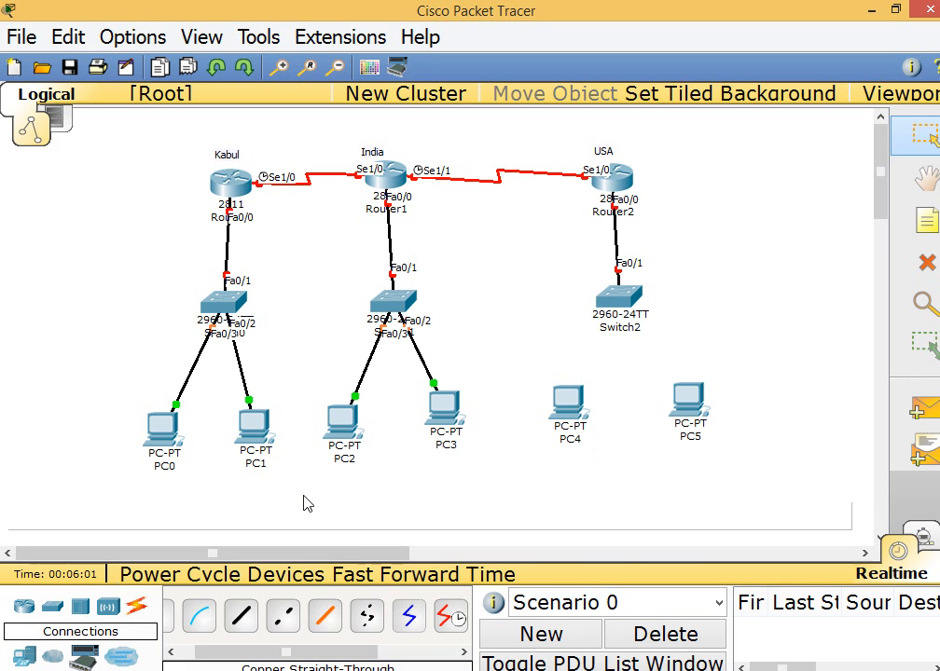
Connect Switch2 FastEthernet0/2 to PC5 and FastEthernet0/3 to PC4 with Copper Straight-Through cables, using each PC's FastEthernet port
click(240, 615)
click(636, 299)
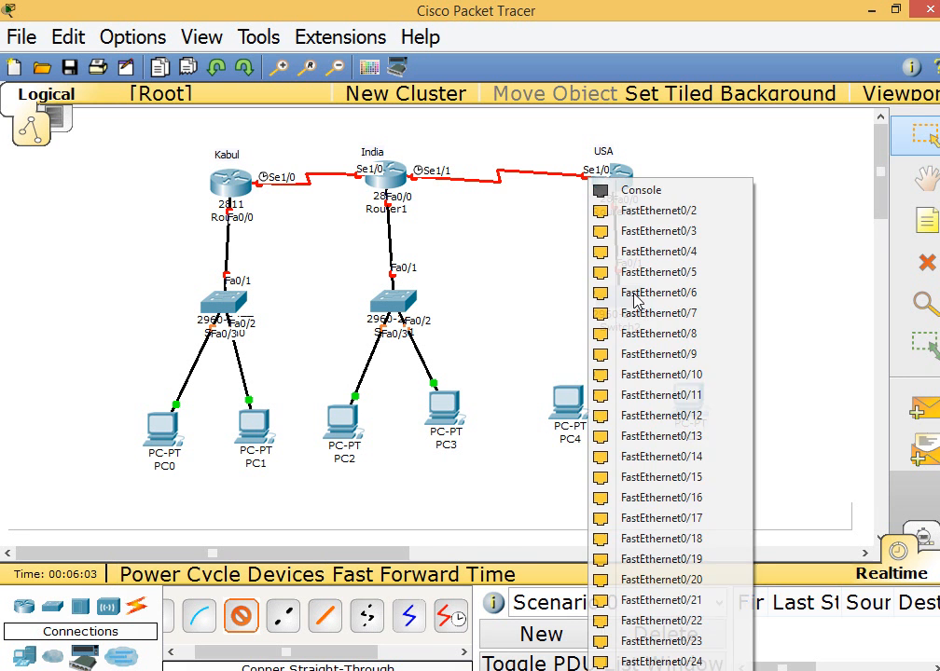
click(636, 211)
click(687, 403)
click(689, 414)
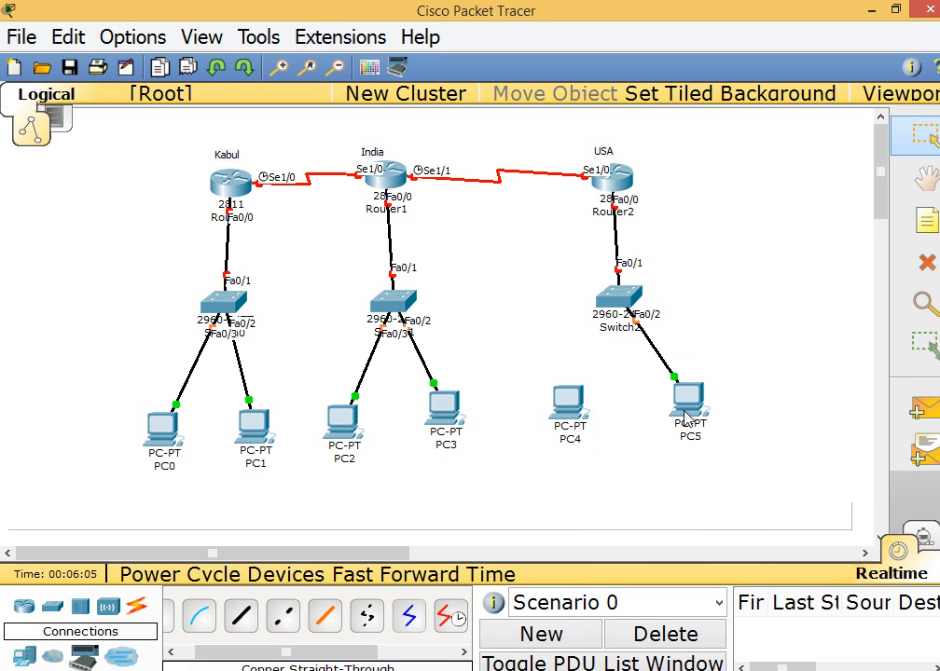
click(244, 619)
click(622, 301)
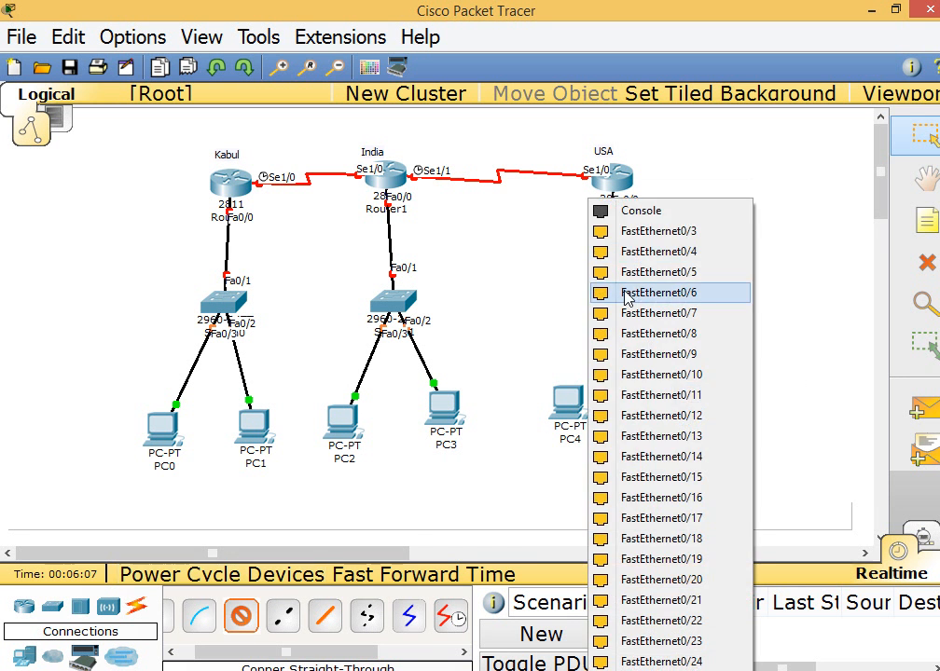
click(614, 231)
click(573, 398)
click(580, 421)
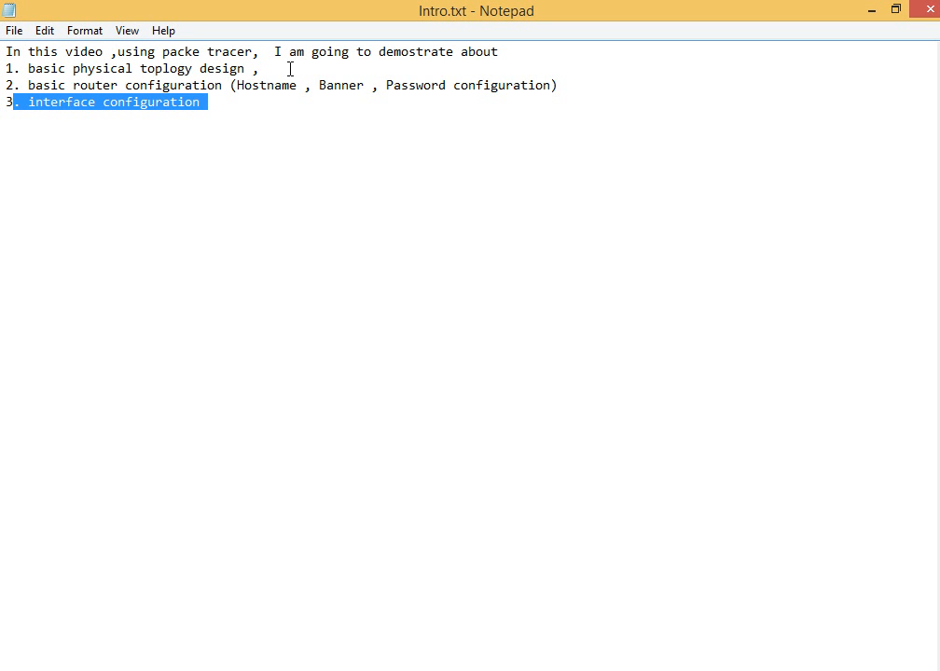
Review the topology design and basic router configuration items in the Intro.txt notes, and return to Packet Tracer
drag(290, 69, 6, 69)
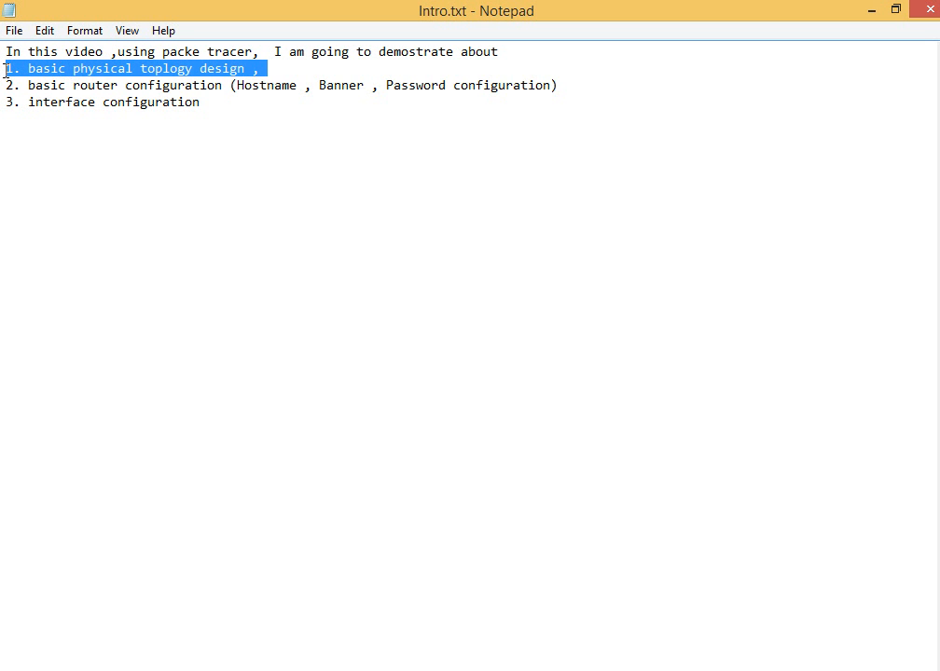
drag(557, 86, 16, 86)
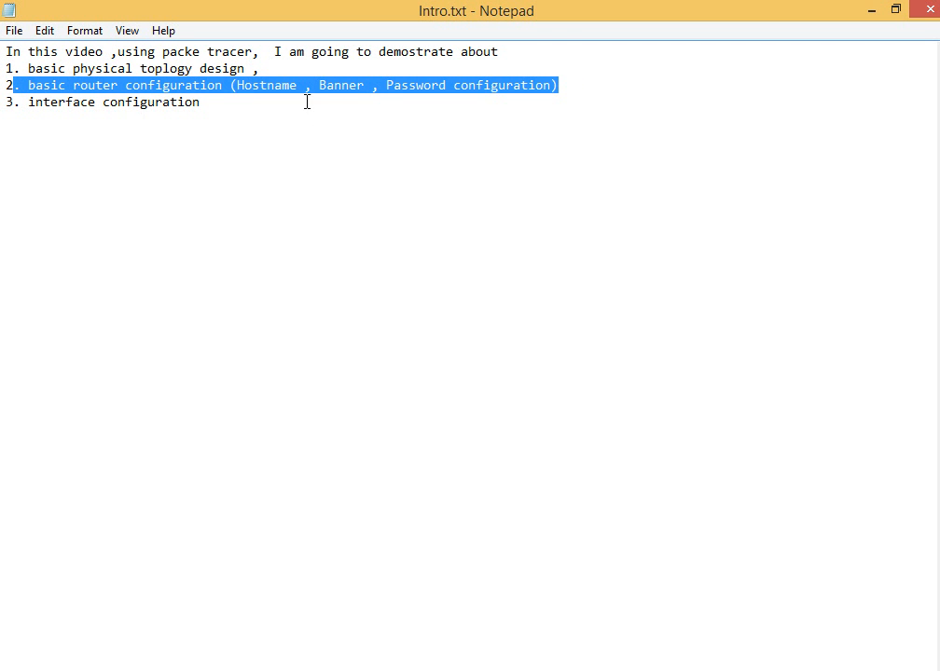
click(872, 13)
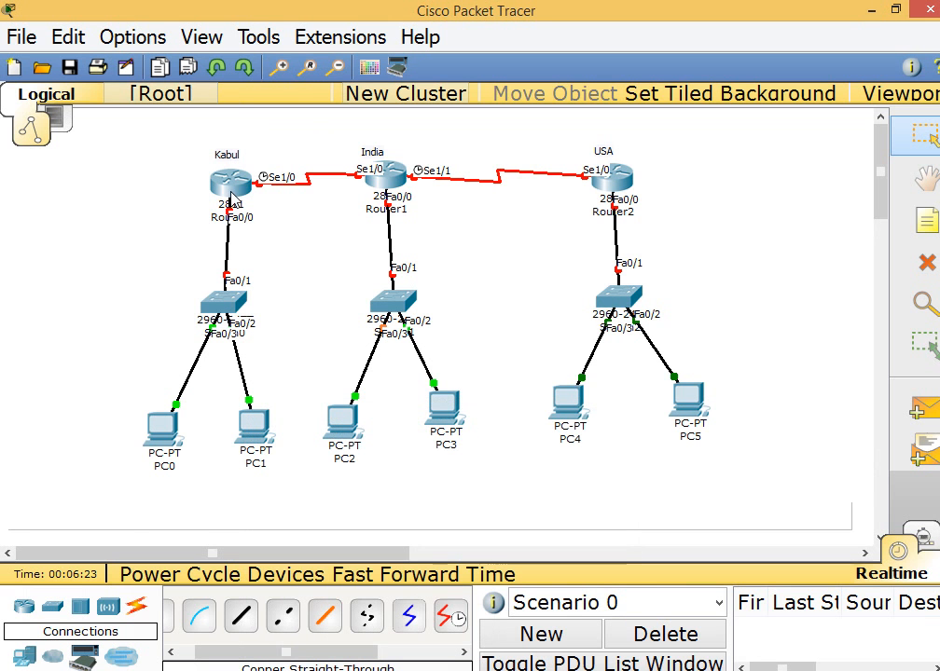
Open Router0's device window maximized and show its IOS command line interface
click(233, 191)
double_click(346, 114)
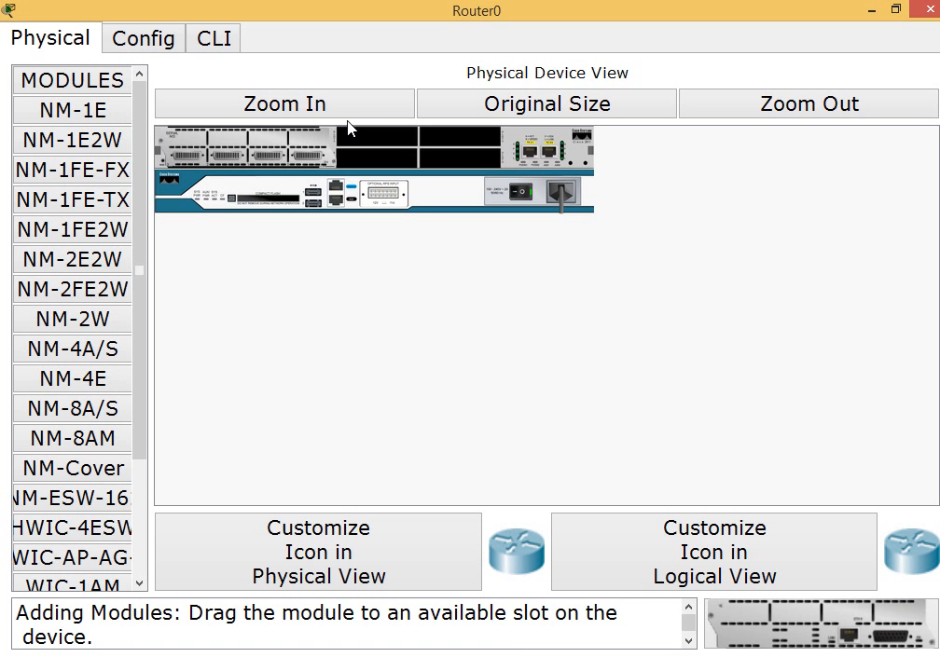
click(212, 41)
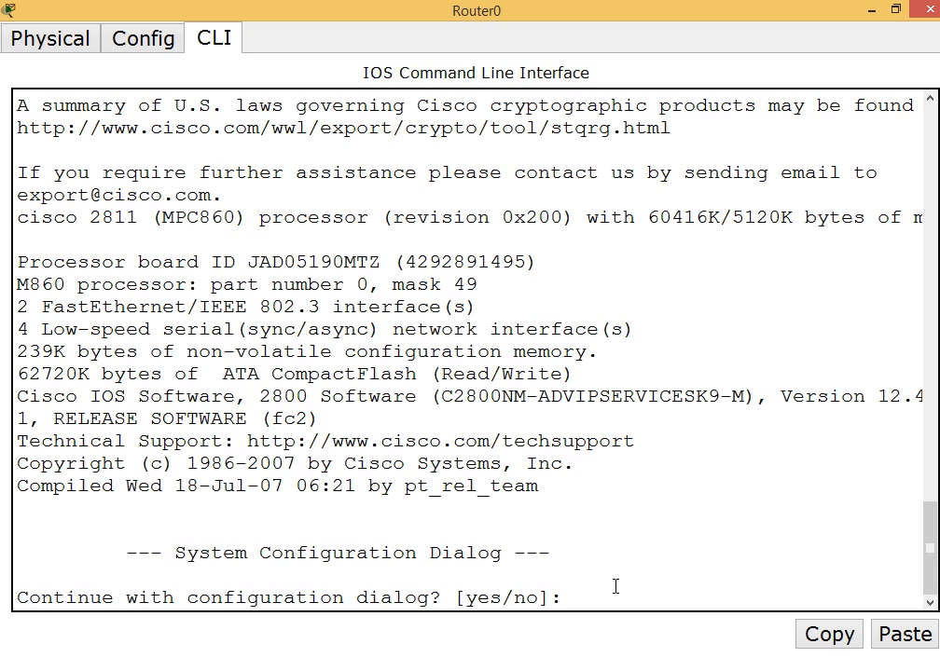
Decline the initial configuration dialog on Router0 and enter privileged EXEC mode with the enable command
key(Return)
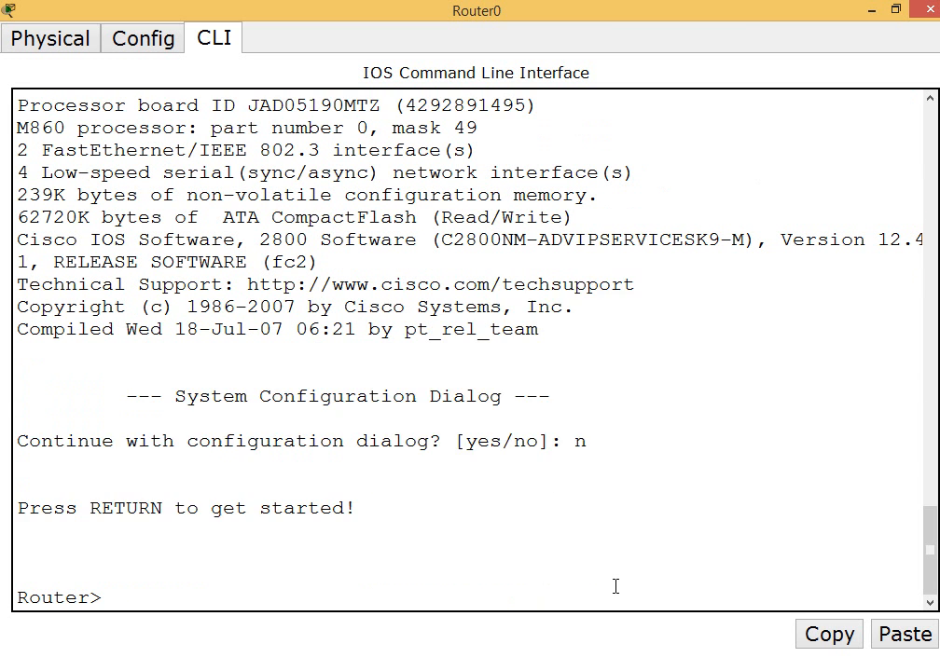
key(Return)
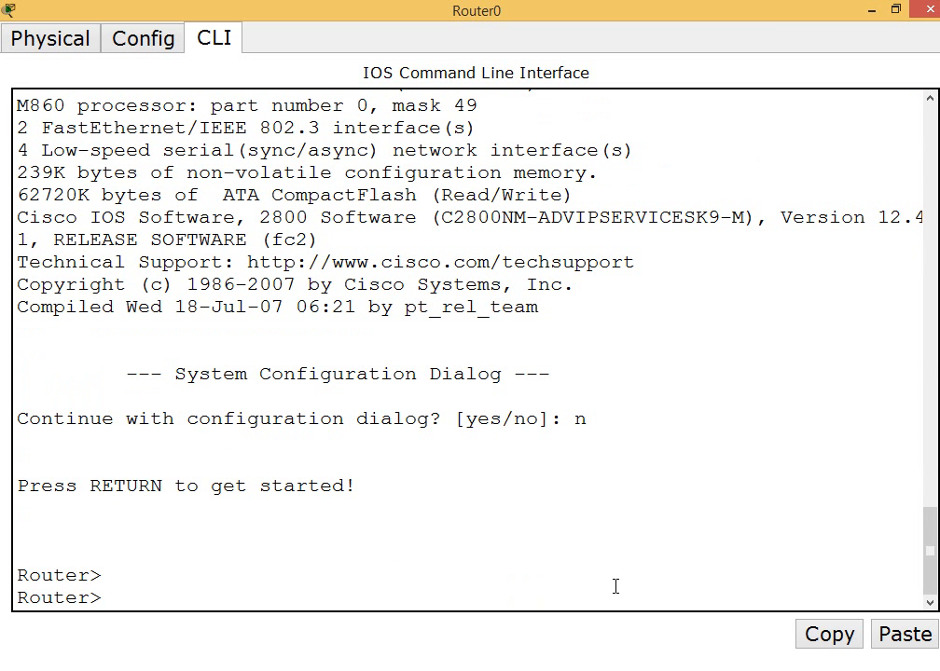
text(ena)
key(Tab)
key(Return)
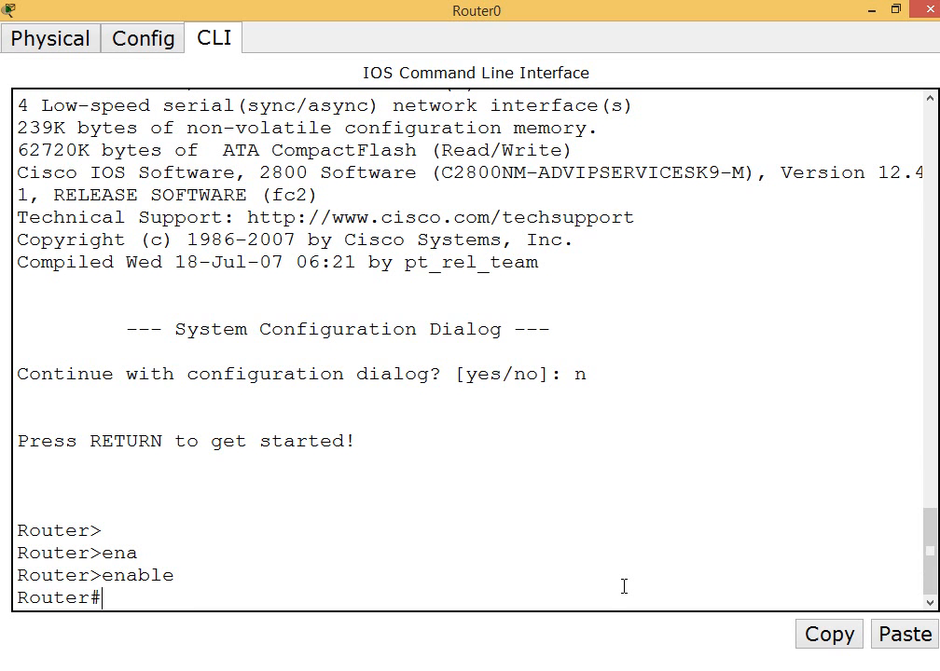
Enter global configuration mode on Router0 with configure terminal
text(confi)
key(Tab)
text(termina)
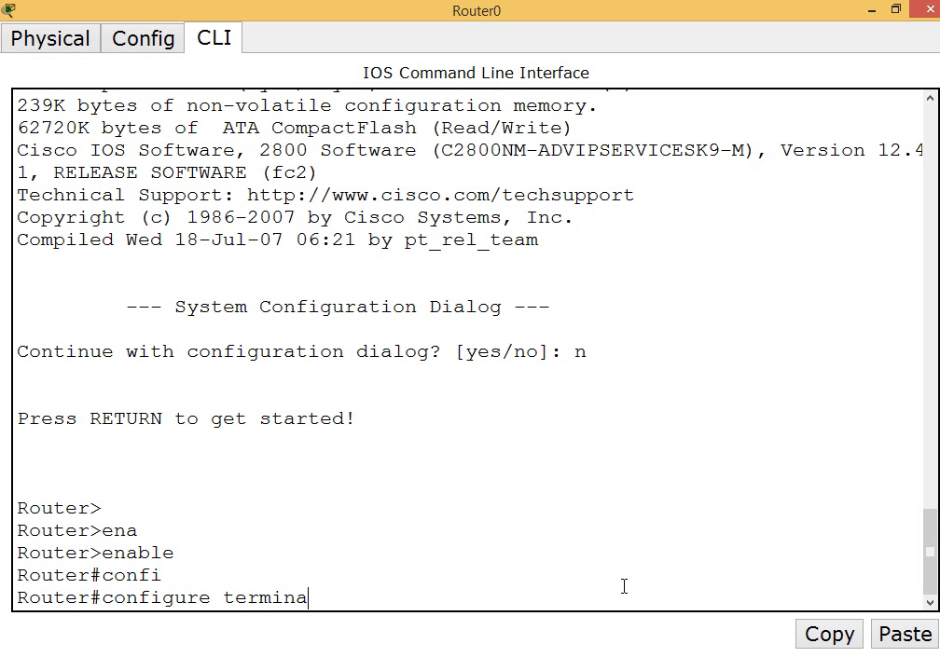
key(Tab)
key(Return)
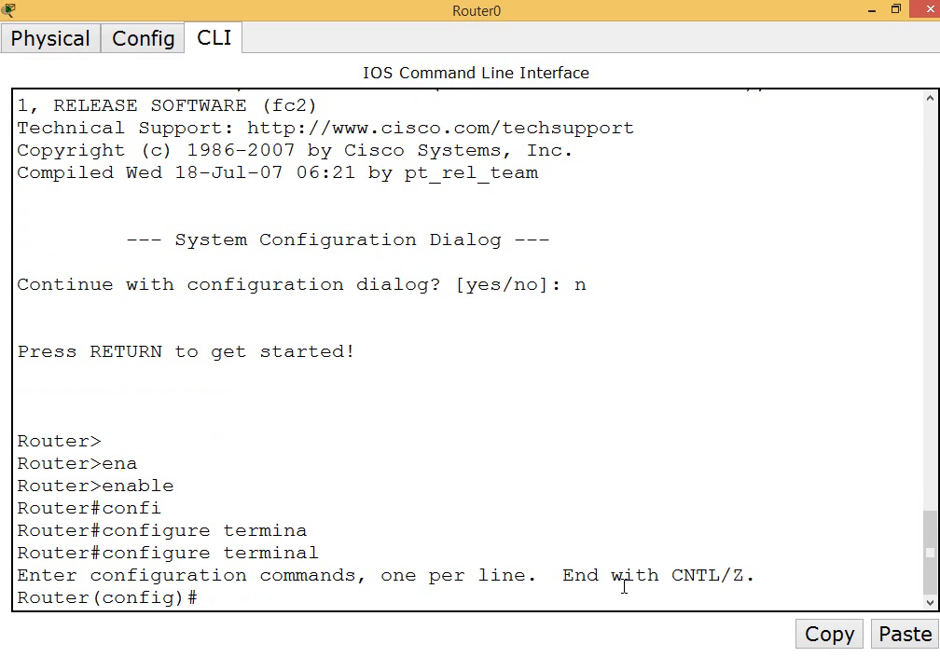
Return to the topology and label the Kabul–India serial link with notes 10.0.0.1 at Kabul's Se1/0 and 10.0.0.2 at India's Se1/0
click(871, 9)
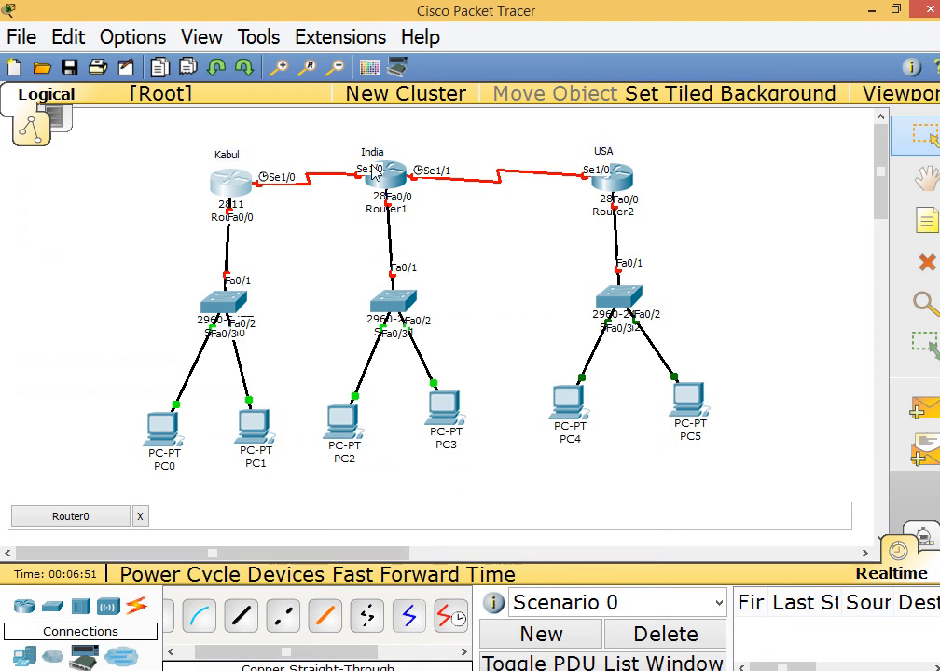
click(928, 224)
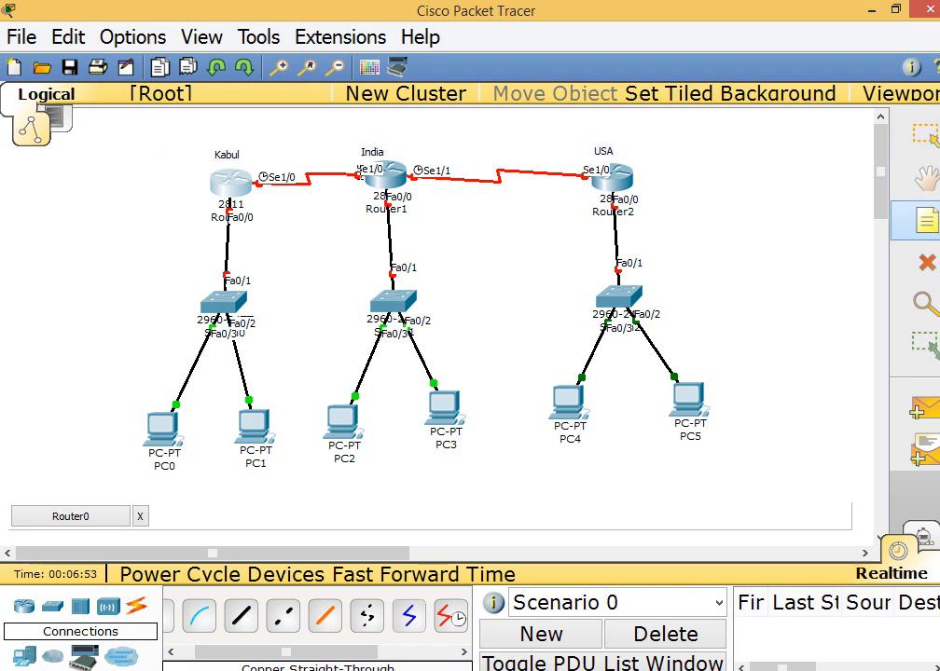
click(246, 159)
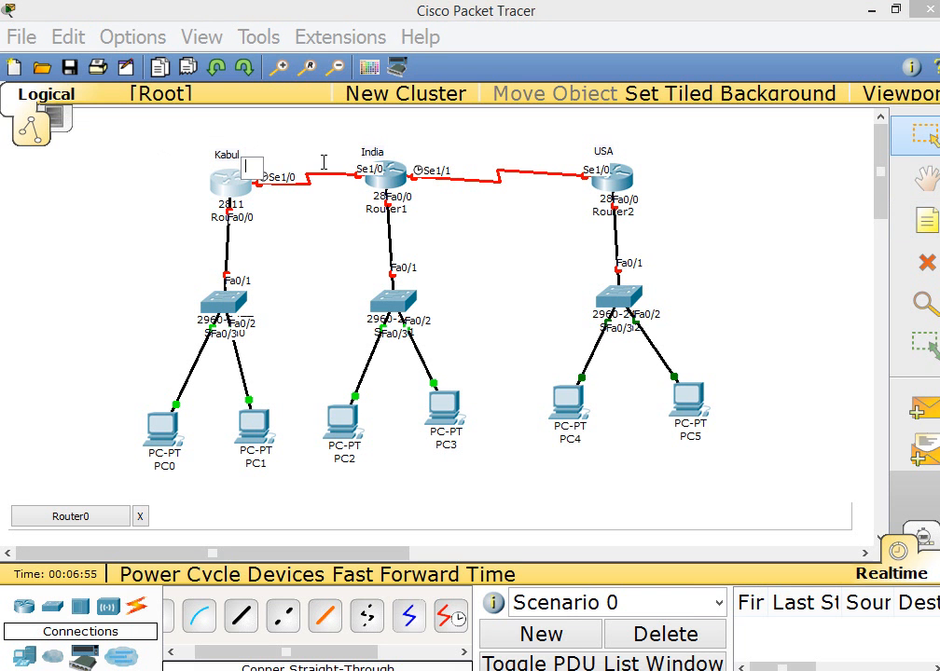
text(10.0.0.1)
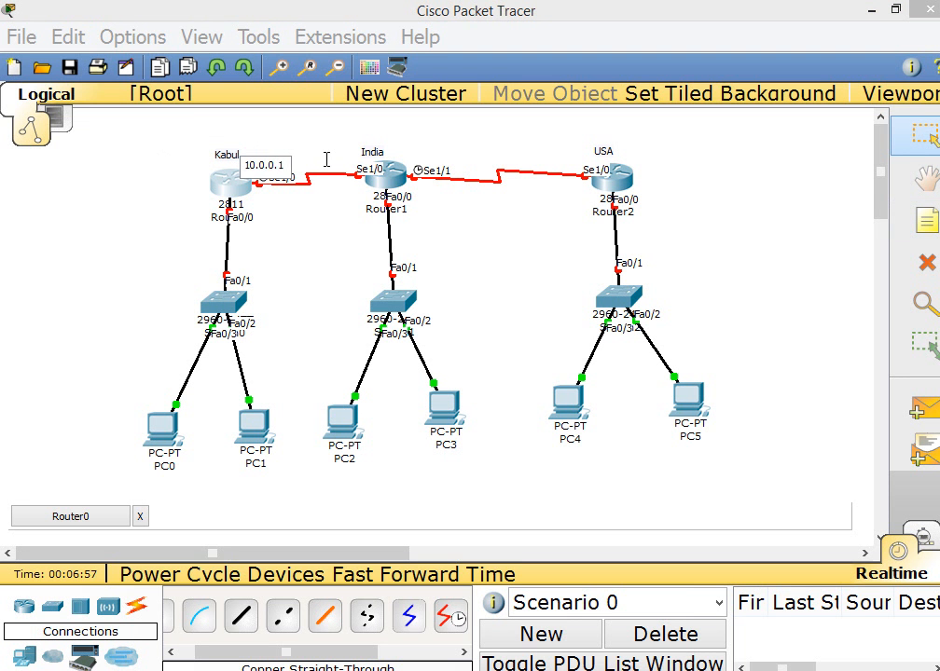
click(327, 225)
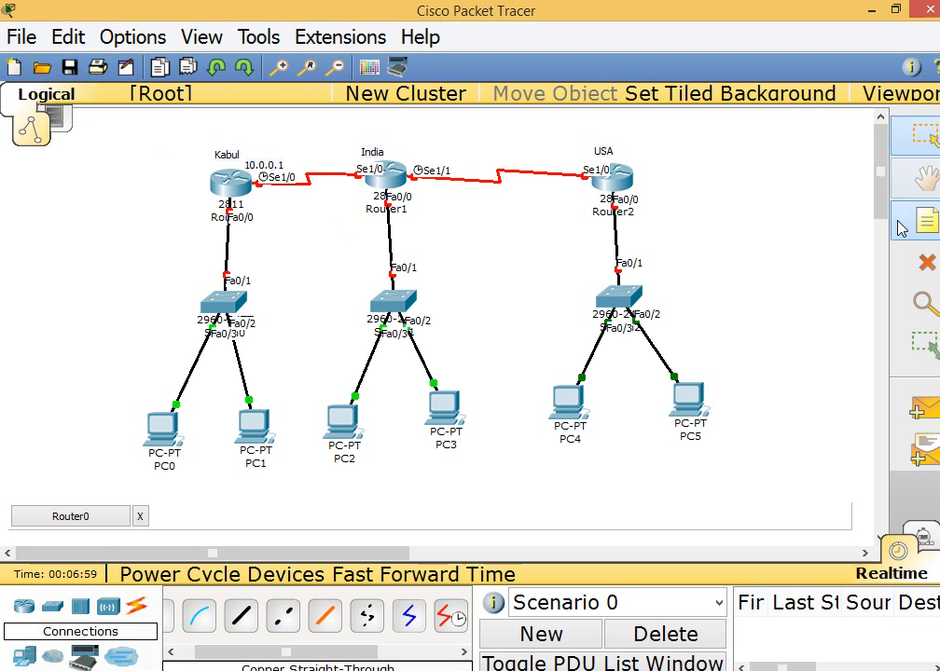
click(333, 153)
text(10.0.0.2)
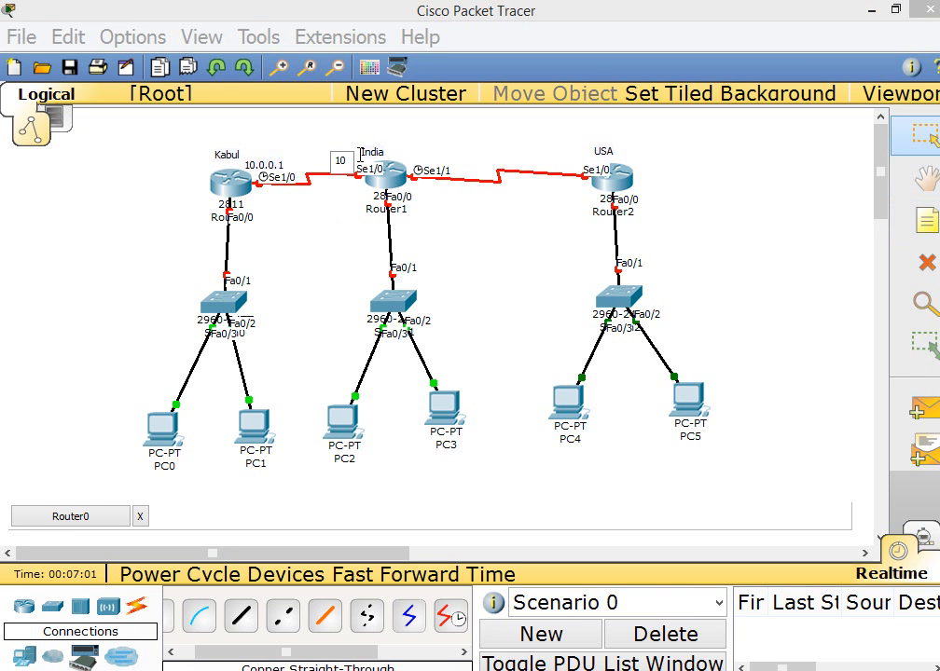
click(429, 216)
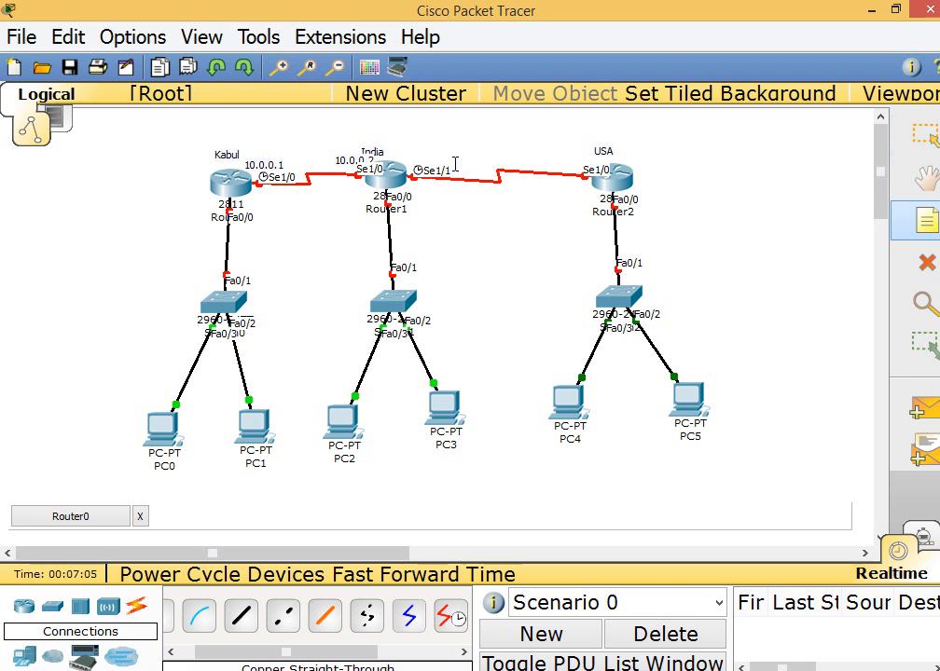
Label the India–USA serial link with notes 11.0.0.1 at India's Se1/1 and 11.0.0.2 at USA's Se1/0
click(421, 157)
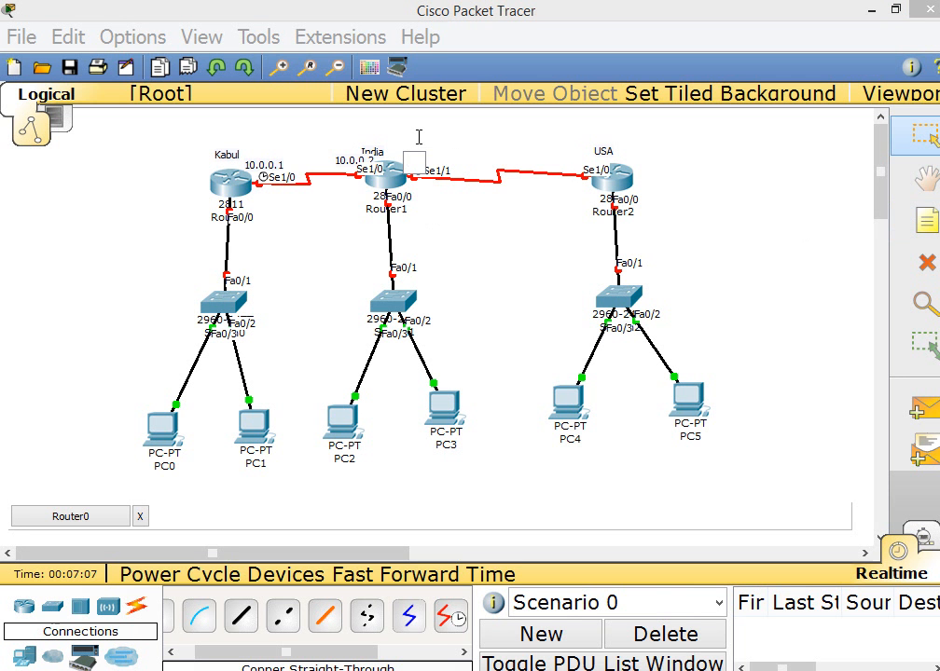
text(11.0.0.1)
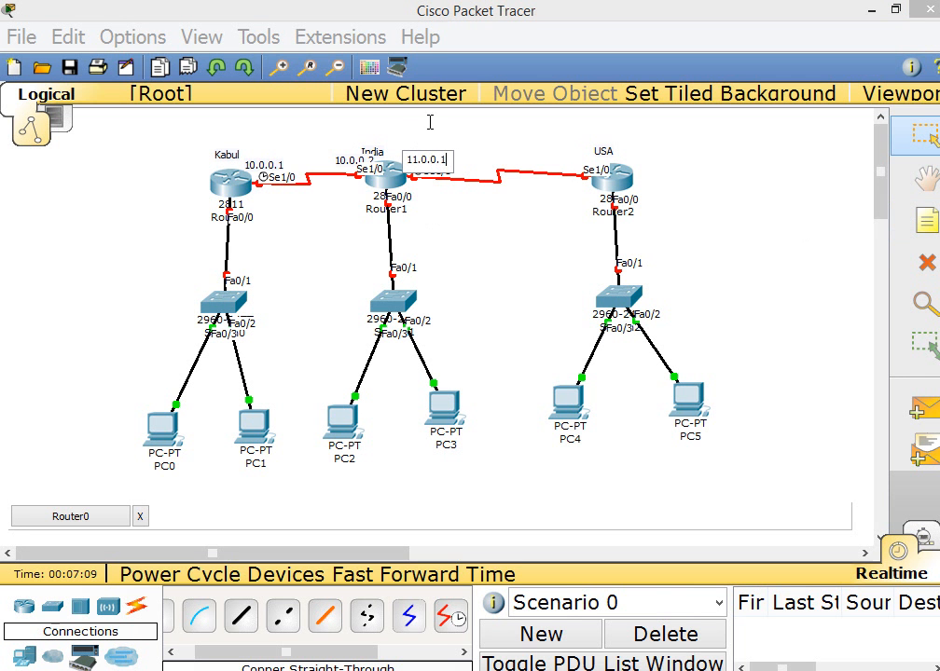
click(918, 228)
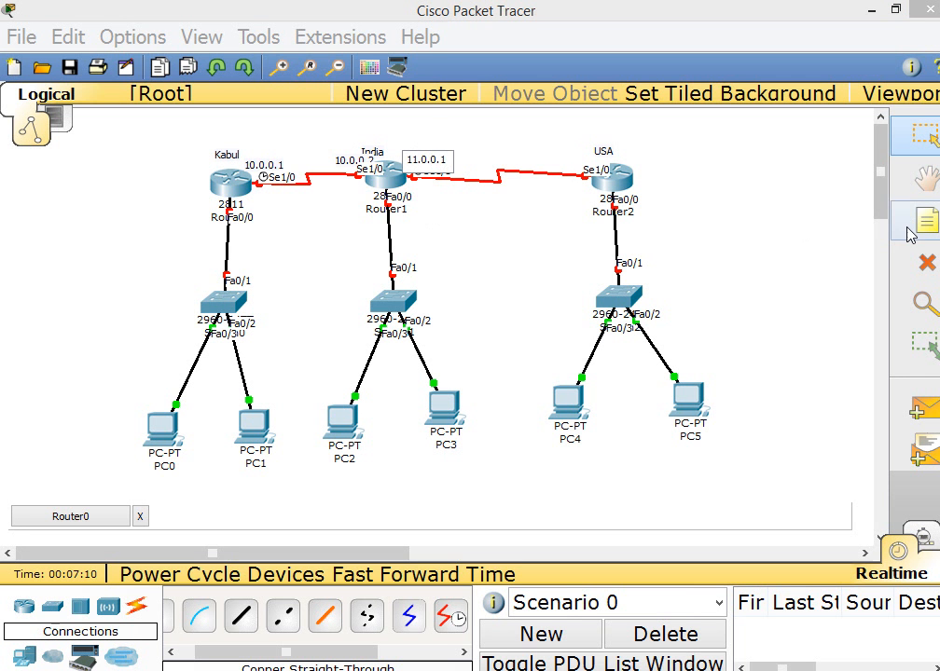
click(565, 159)
text(11.0.0.2)
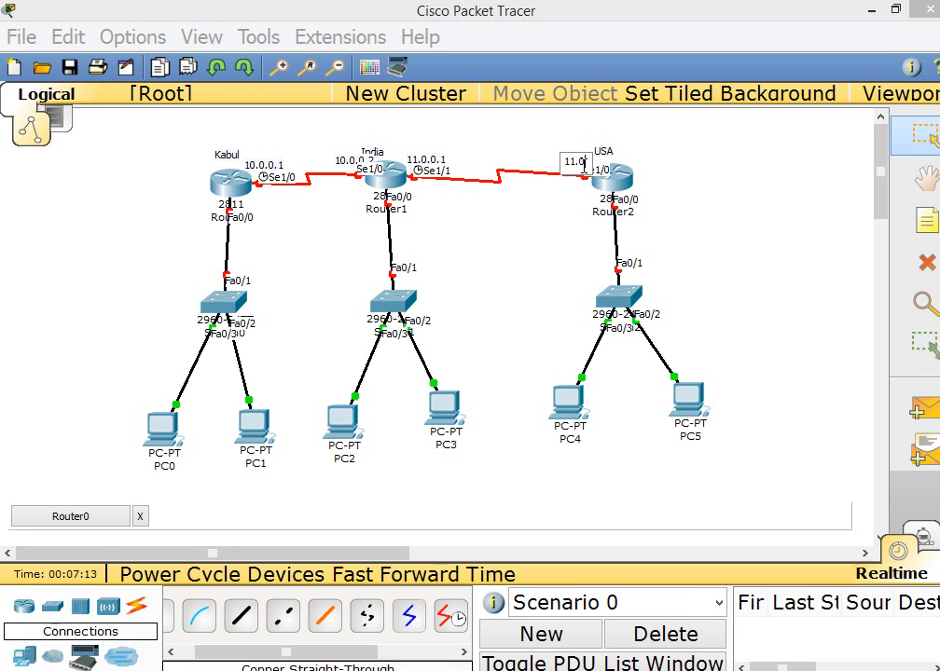
click(713, 221)
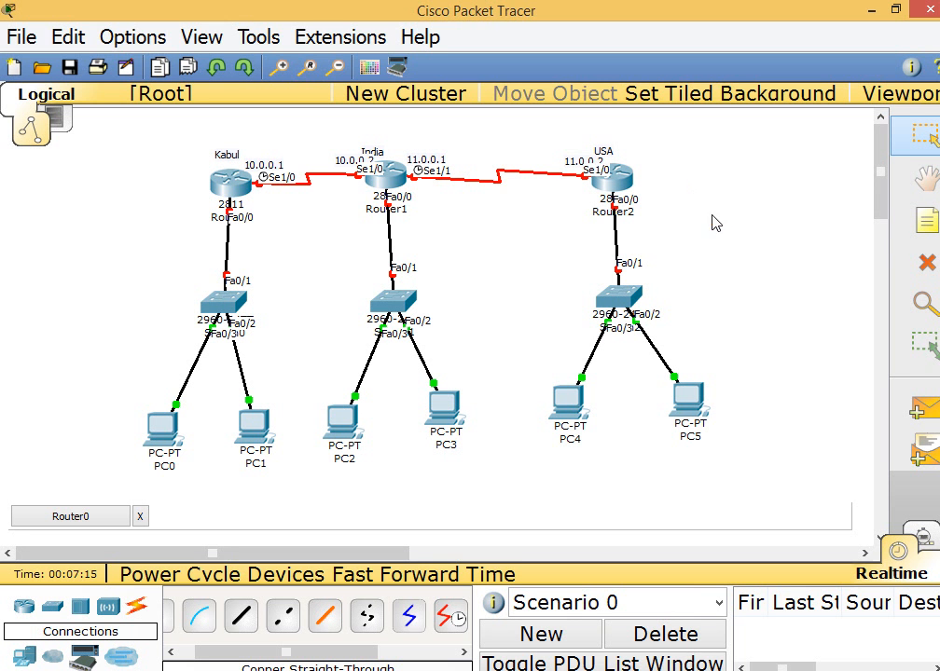
Add the note 12.0.0.1 beside Kabul's Fa0/0 and the note 13.0.0.1 beside India's Fa0/0
click(925, 229)
click(255, 214)
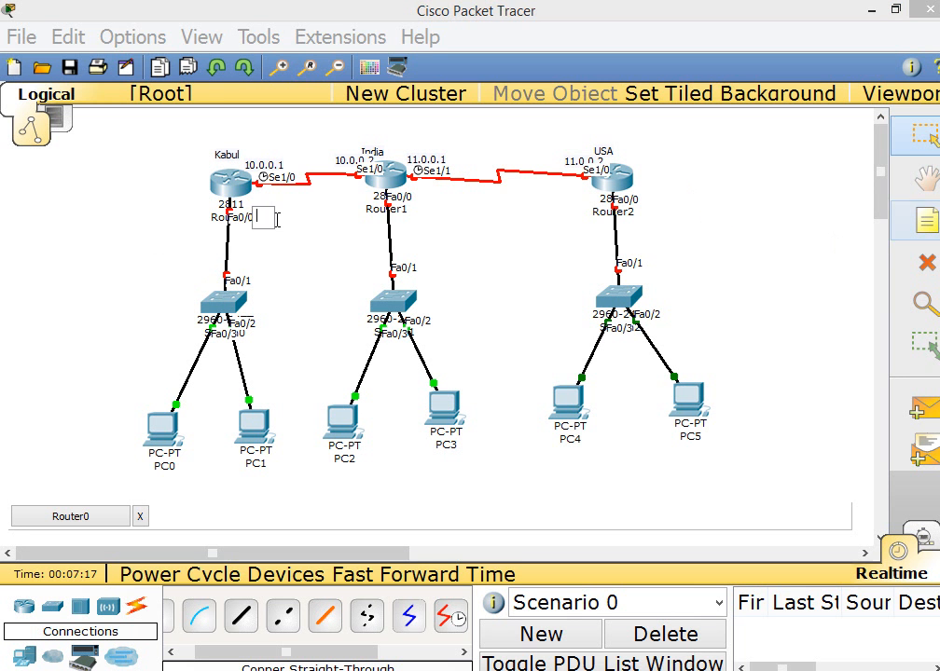
text(12.0)
text(.0.0)
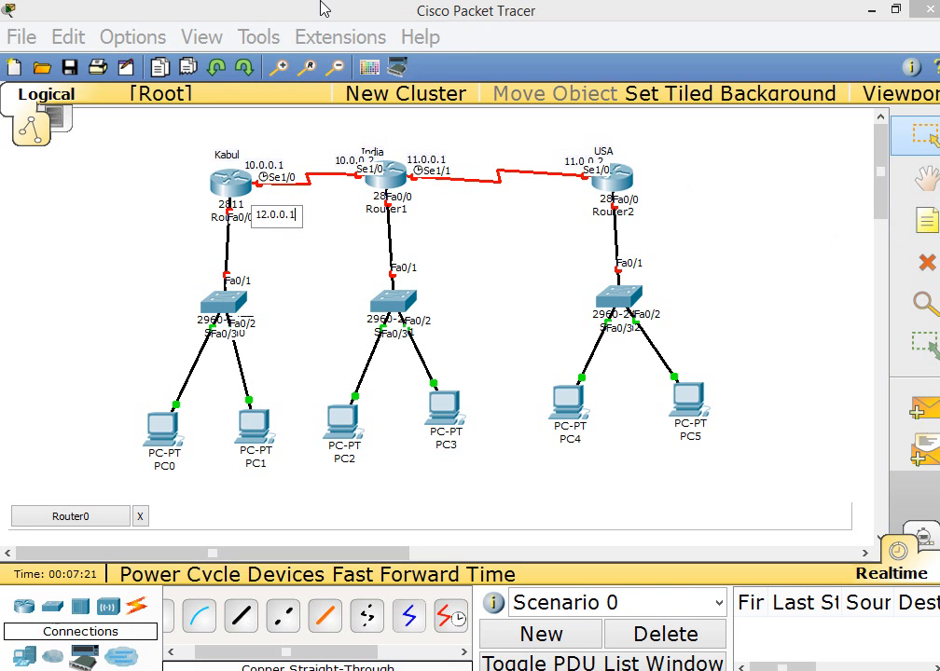
click(411, 208)
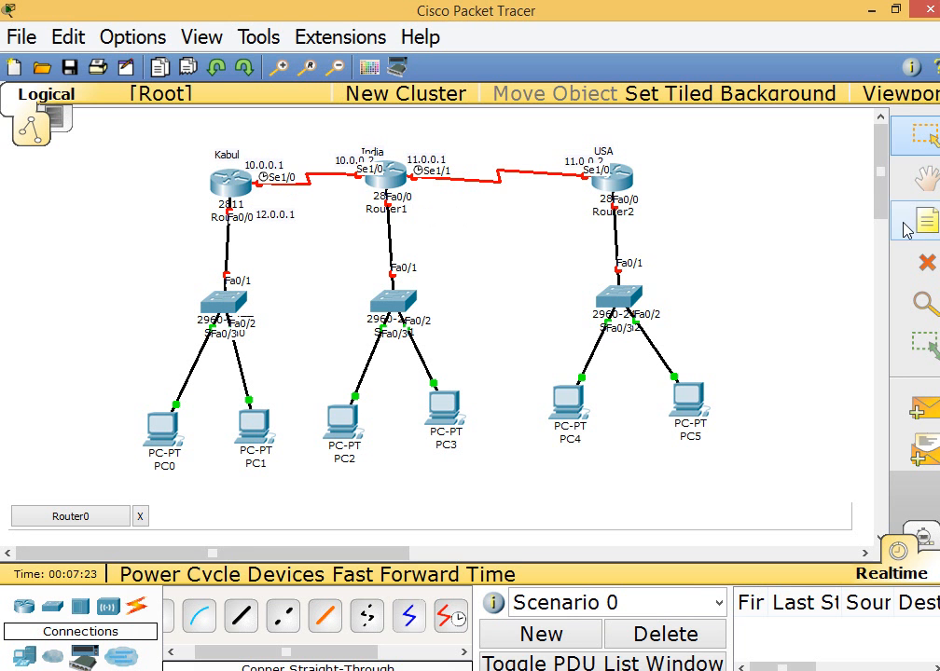
click(907, 229)
click(415, 204)
text(1)
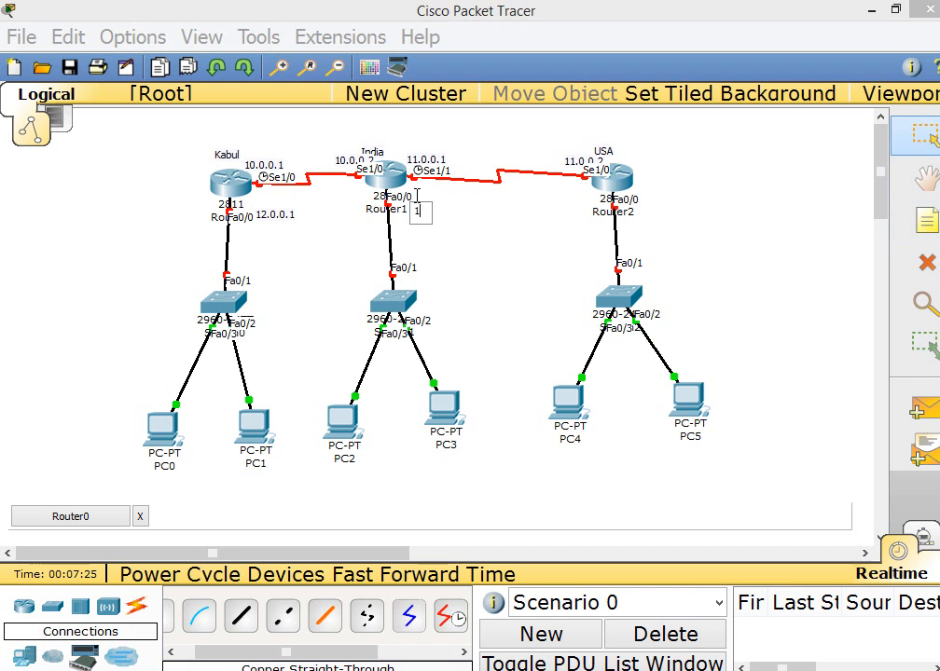
text(3.0.0.1)
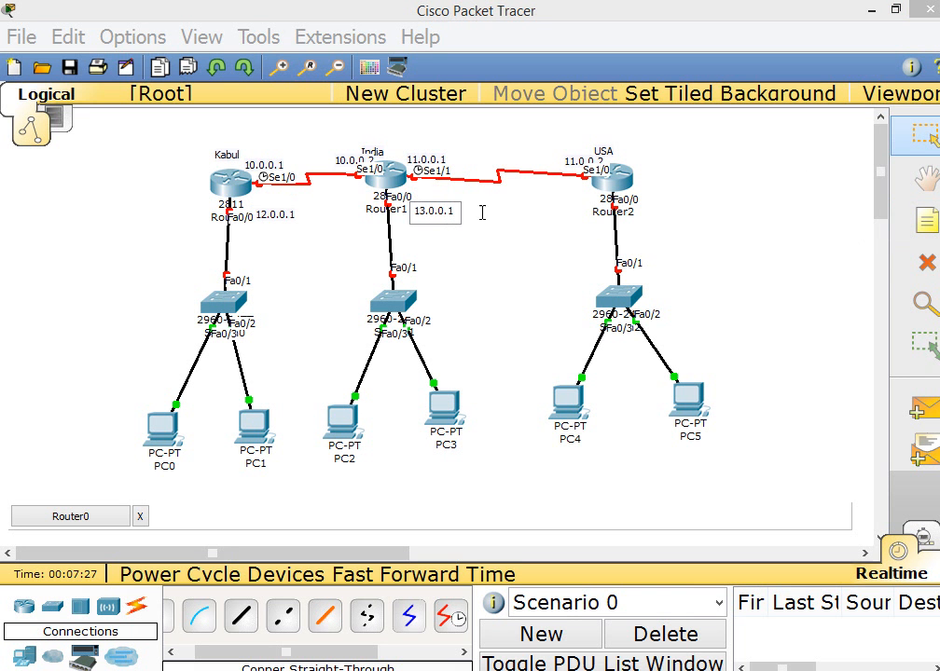
Add the note 14.0.0.1 beside the USA router's Fa0/0 interface
click(909, 223)
click(655, 207)
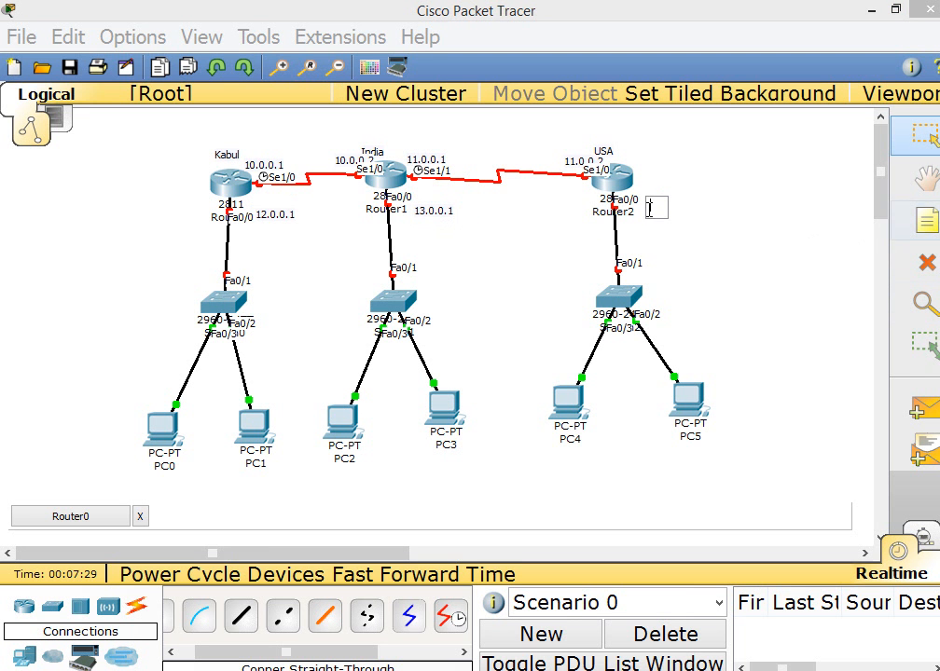
text(13.0.0.)
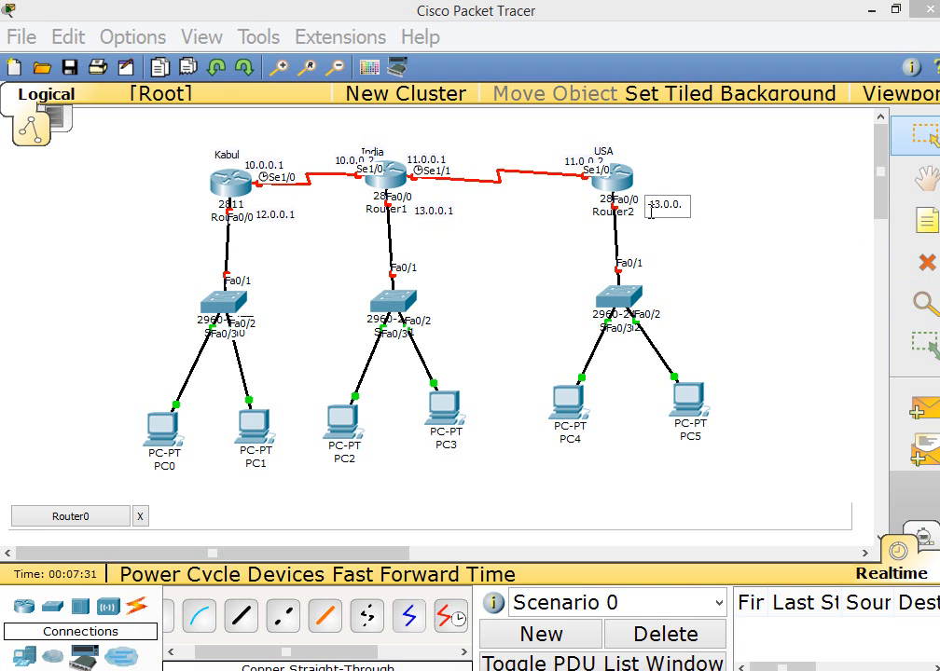
key(BackSpace)
key(BackSpace)
key(BackSpace)
text(14.0.0.1)
click(712, 266)
Add the note 12.0.0.2 on PC0 and the note 12.0.0.3 below PC1
click(919, 229)
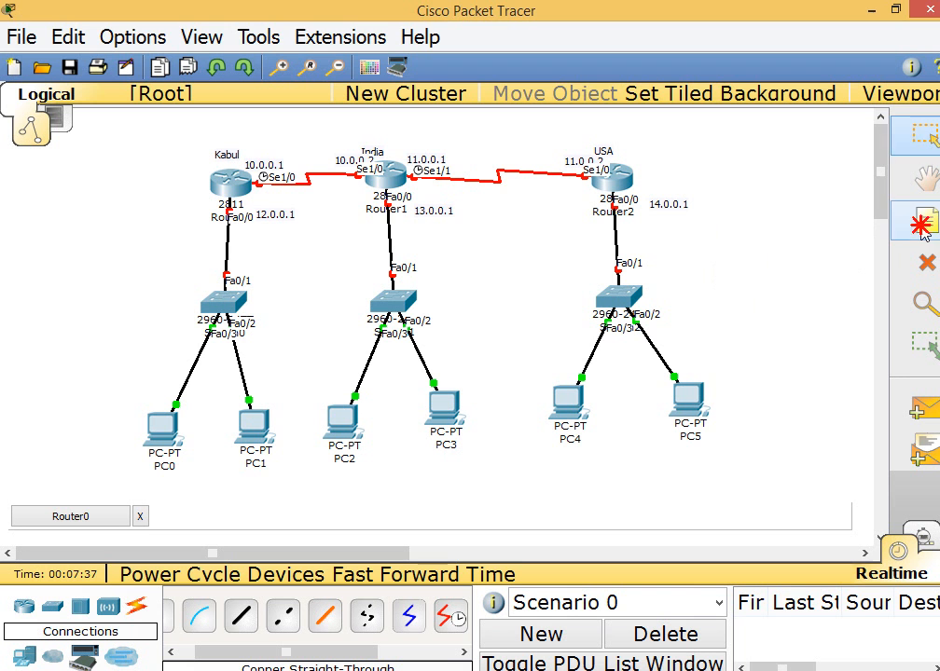
click(163, 424)
text(12)
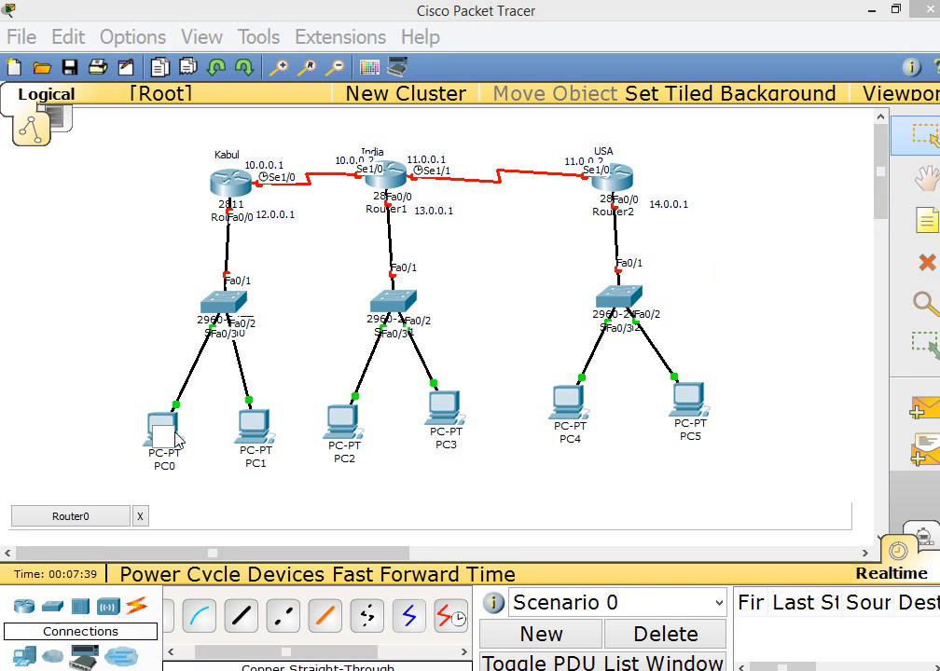
text(.0.0.2)
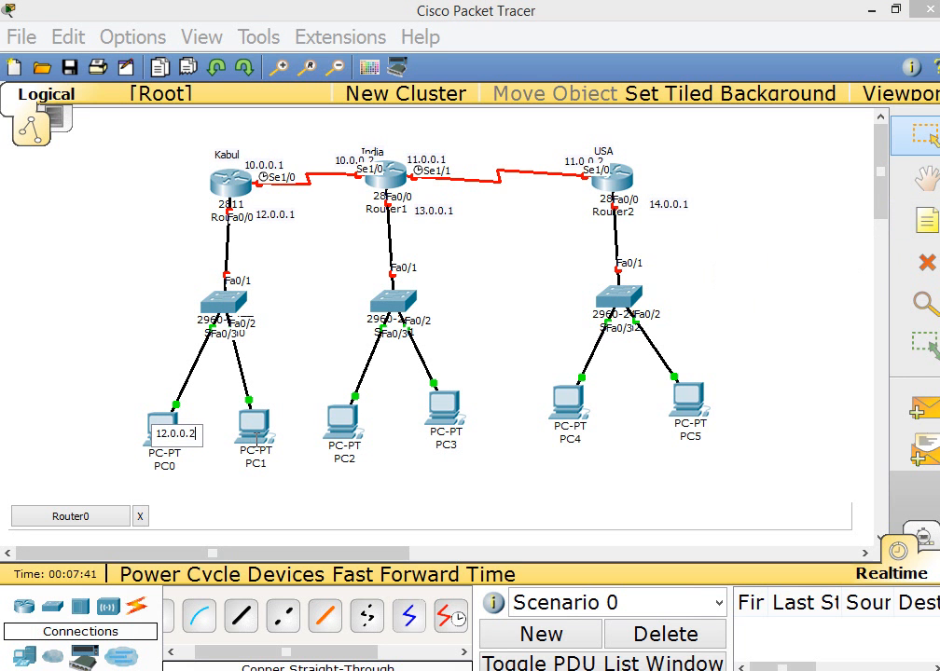
click(921, 225)
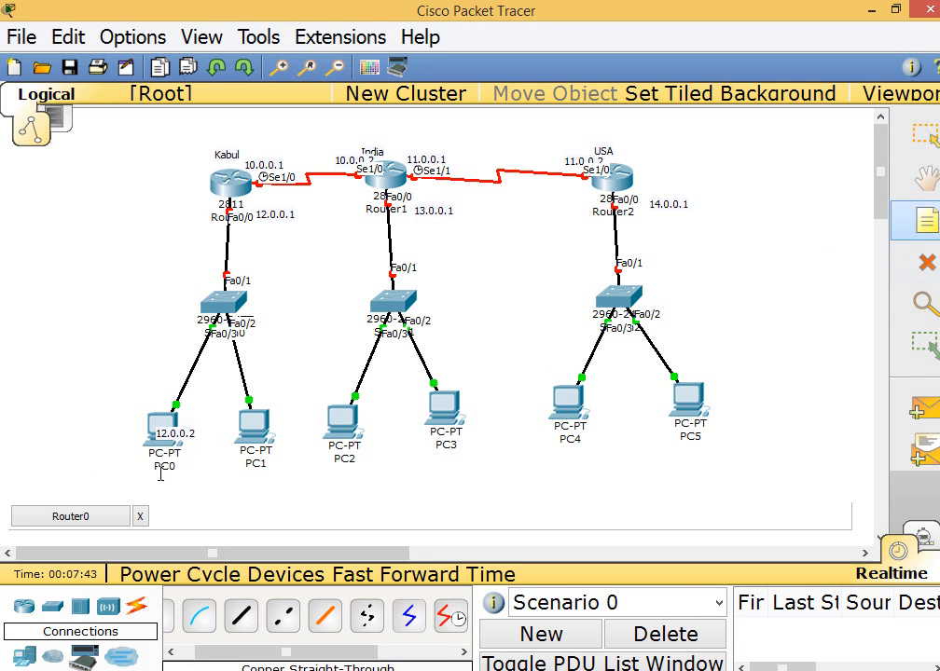
click(234, 478)
text(12.)
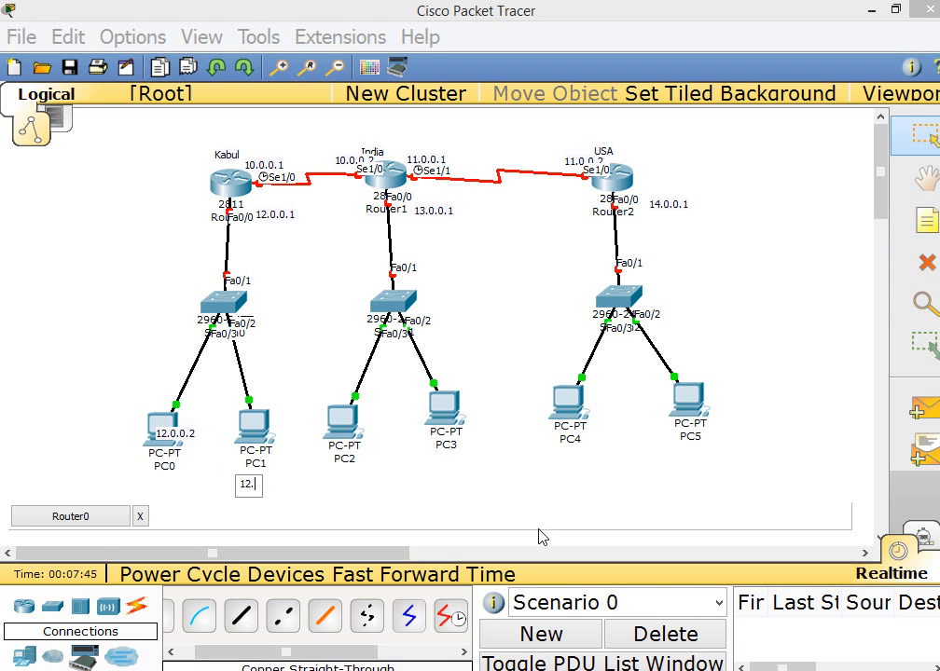
text(0.0.0)
key(BackSpace)
text(3)
click(623, 445)
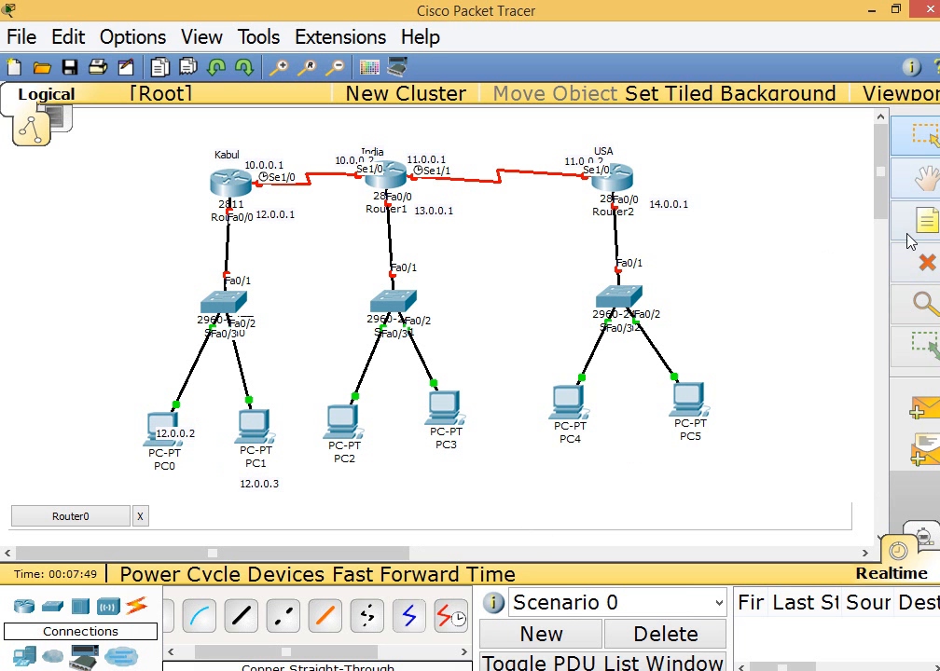
Add the note 13.0.0.2 below PC2 and the note 13.0.0.3 below PC3
click(345, 483)
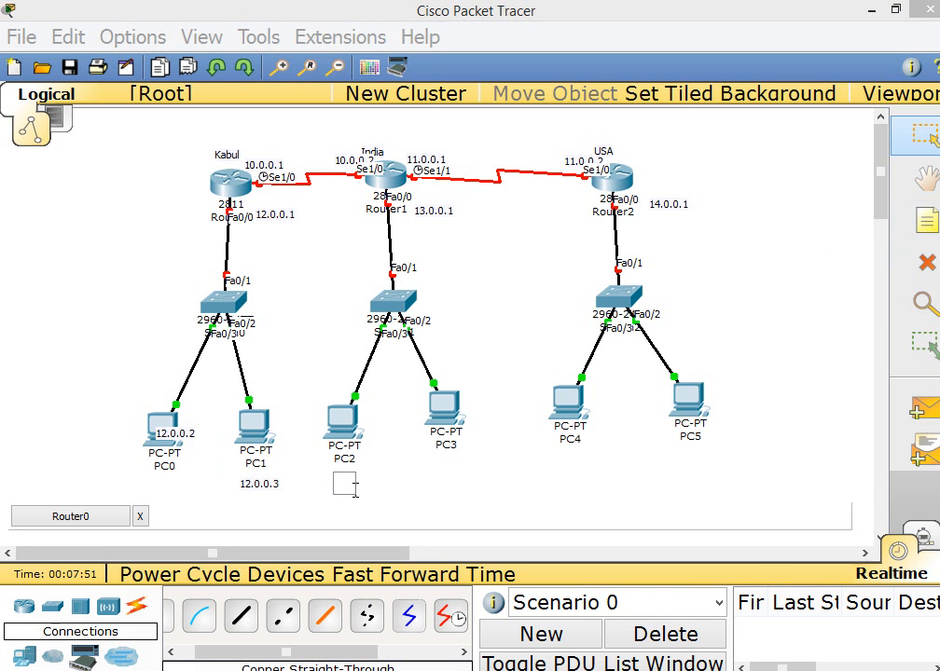
text(13.0.0.2)
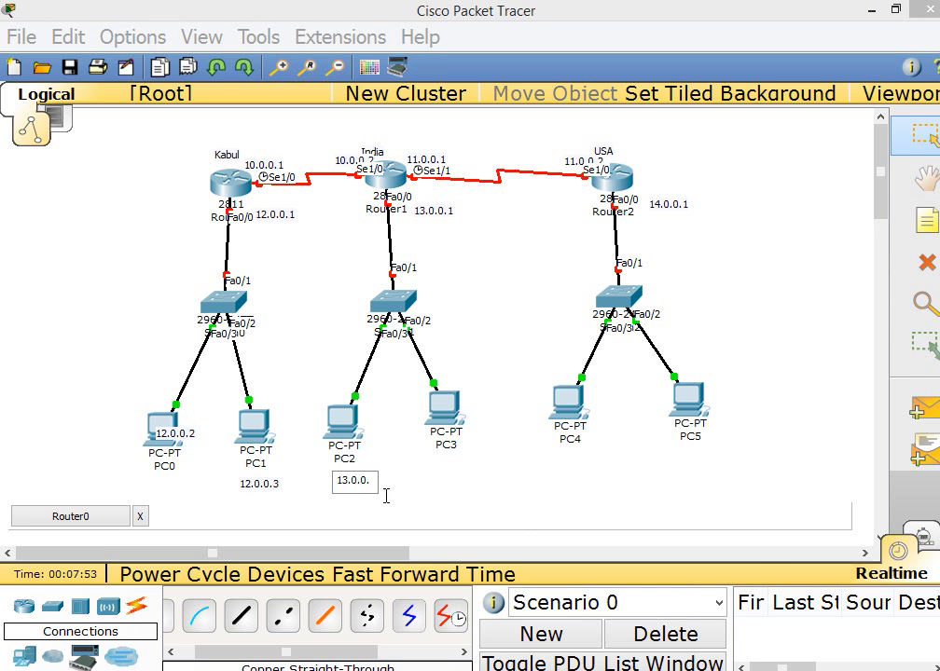
click(918, 224)
click(435, 457)
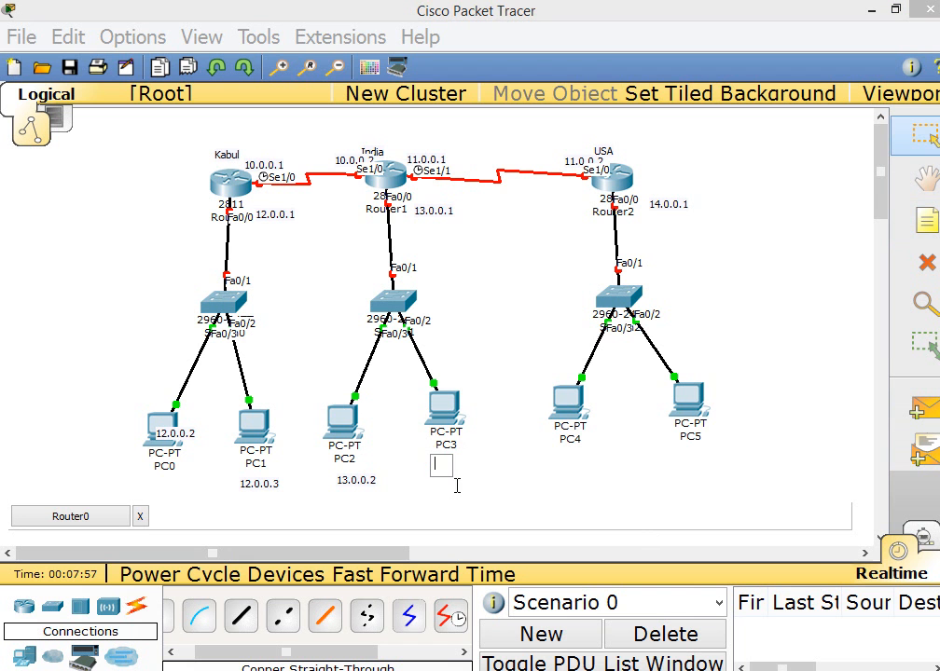
text(13.0.0.3)
Add the note 14.0.0.2 below PC4 and the note 14.0.0.3 below PC5
click(926, 221)
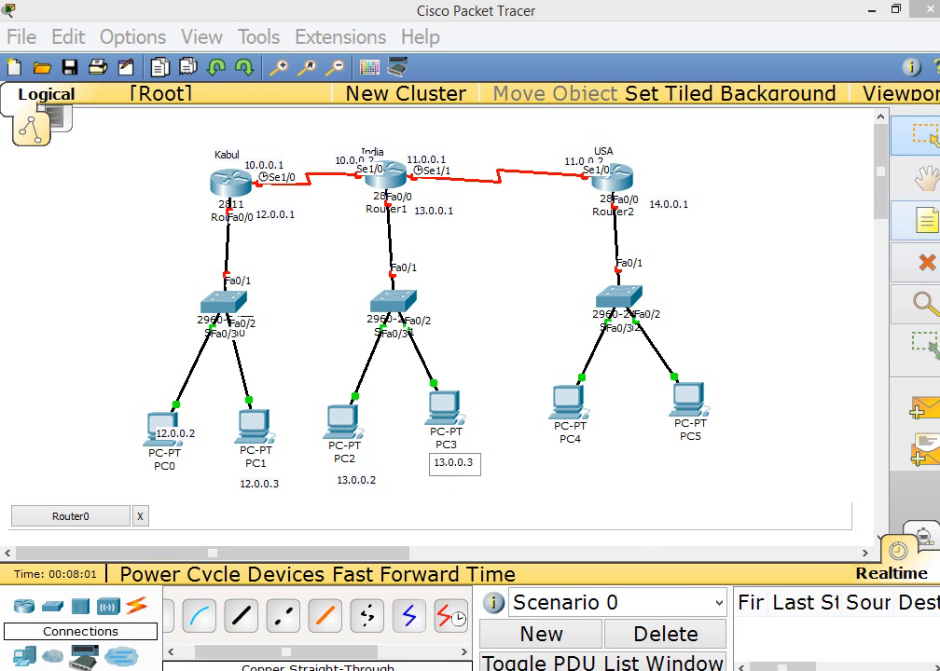
click(569, 461)
text(1)
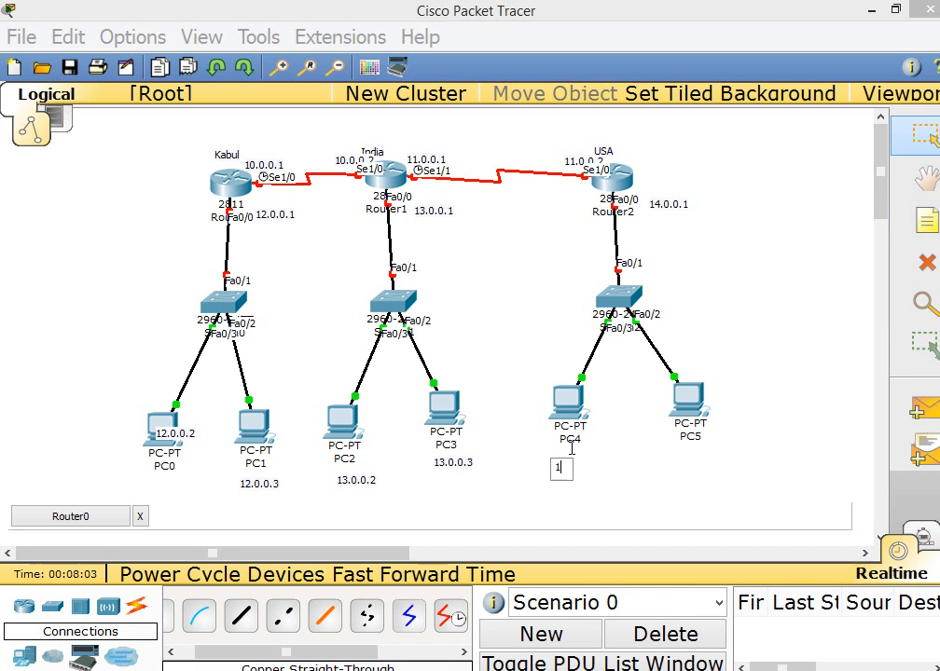
text(4.0.0.2)
click(925, 221)
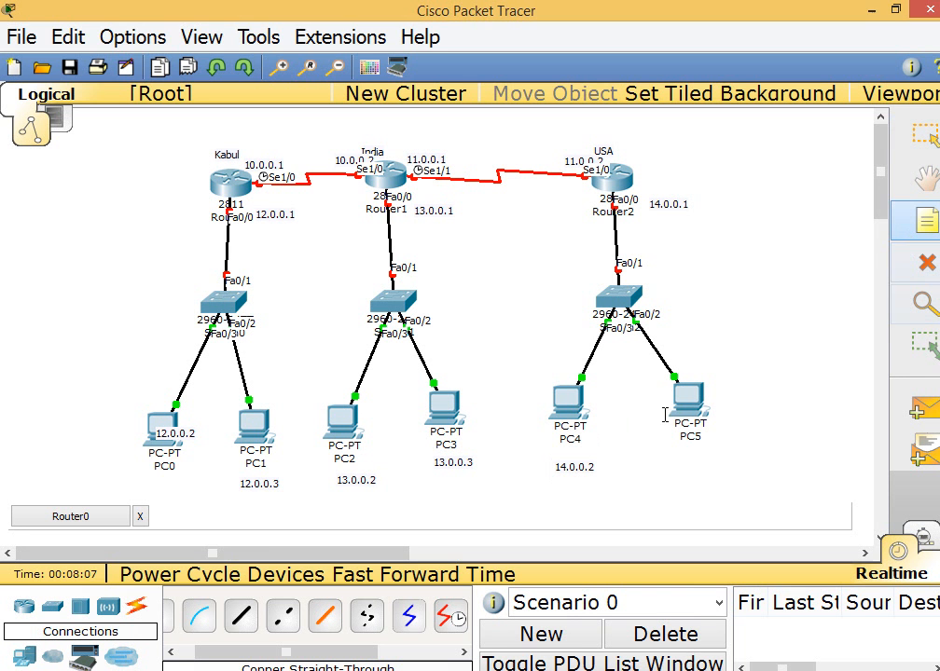
click(684, 464)
text(14)
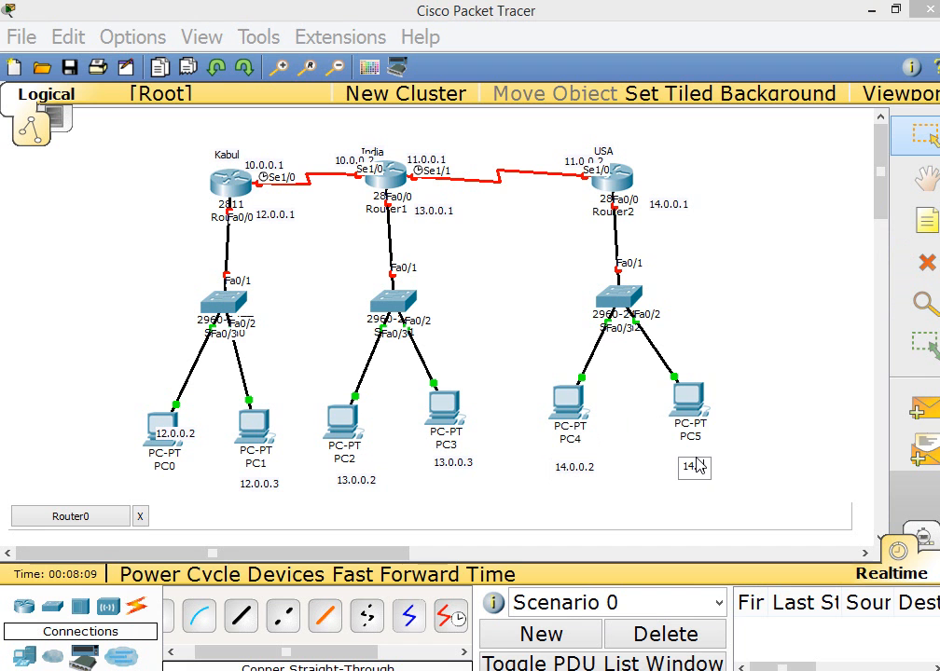
text(.0.0.3)
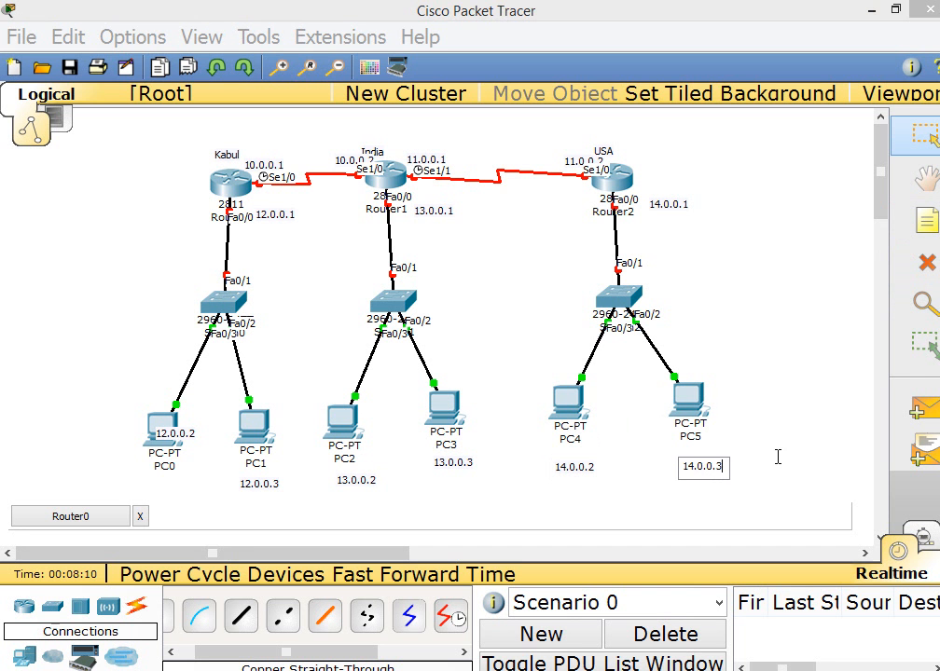
click(751, 410)
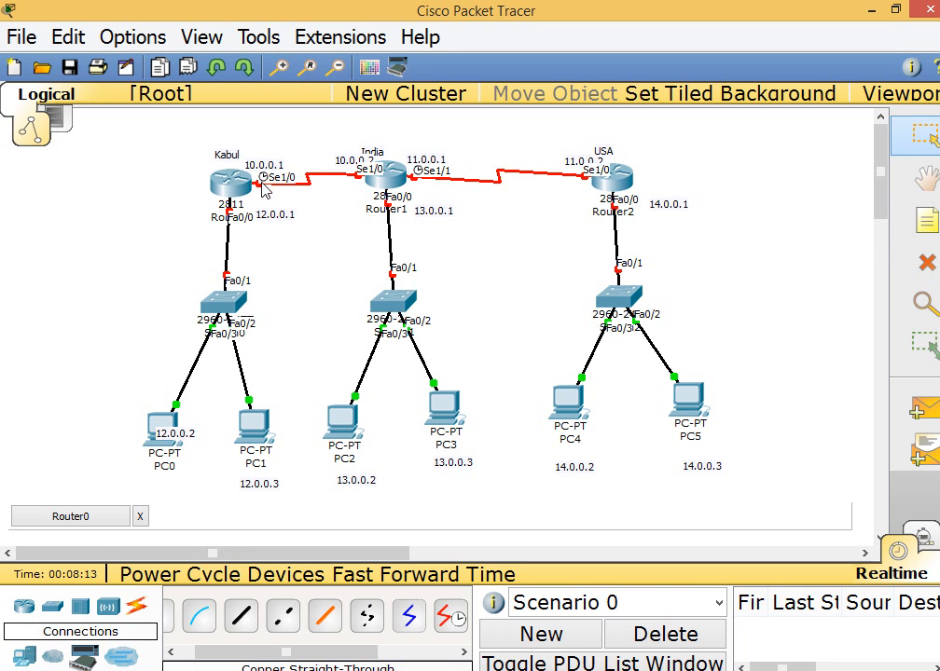
drag(219, 138, 284, 199)
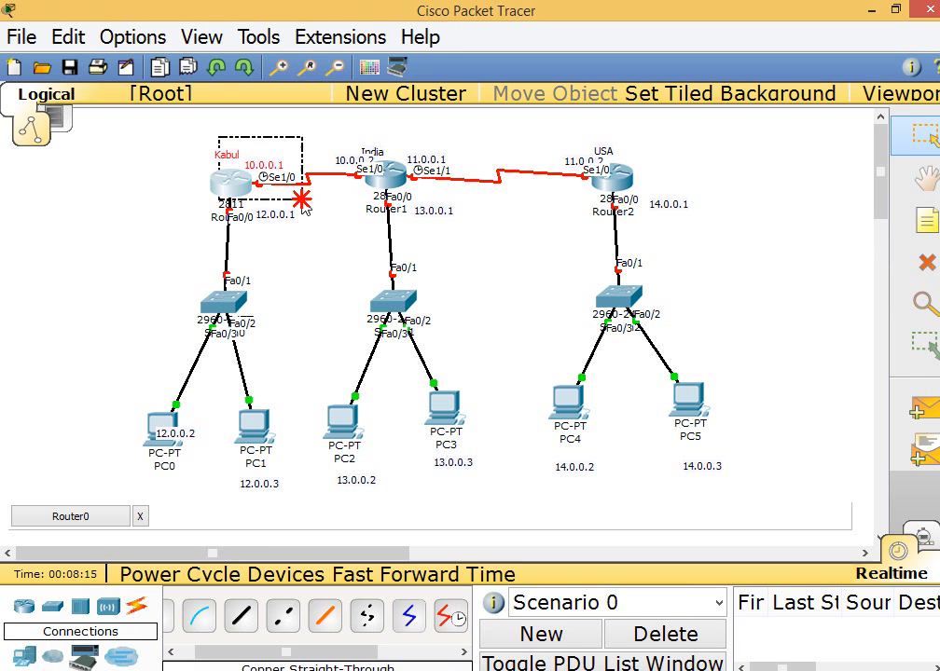
click(296, 202)
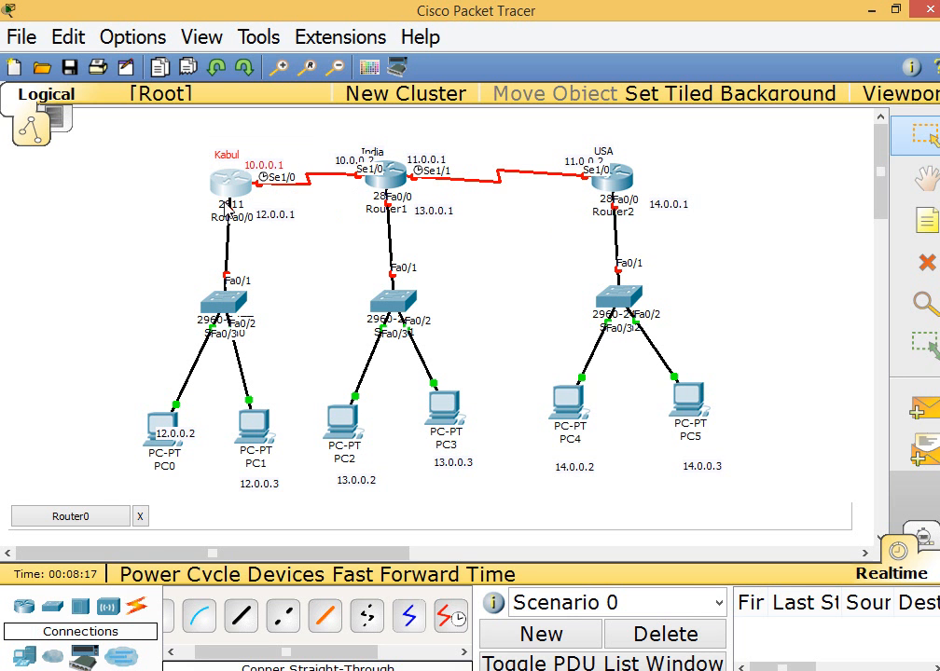
drag(197, 190, 279, 237)
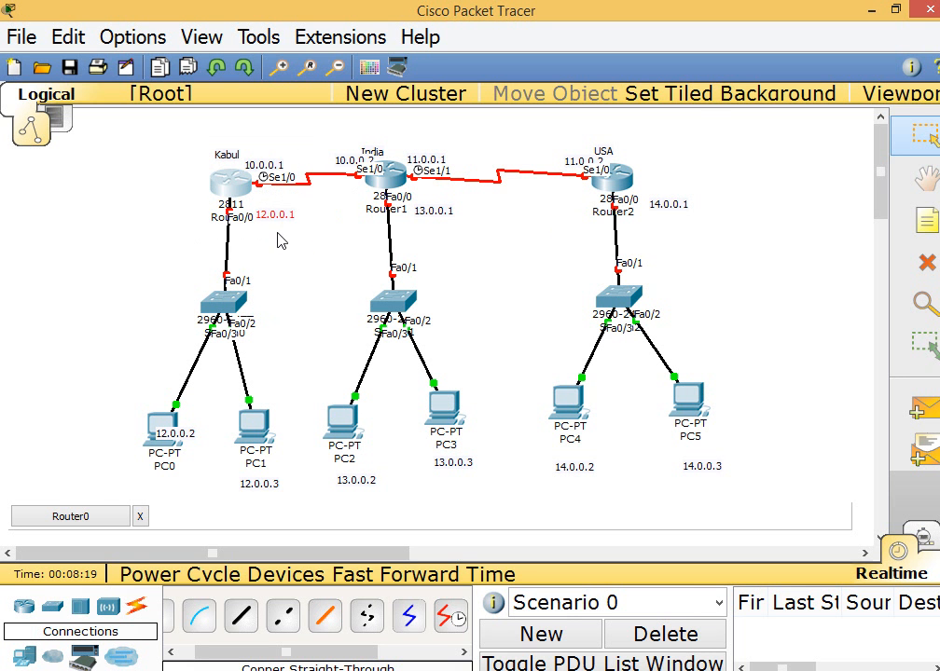
Open the Kabul router's command-line window and maximize it
click(223, 182)
double_click(337, 119)
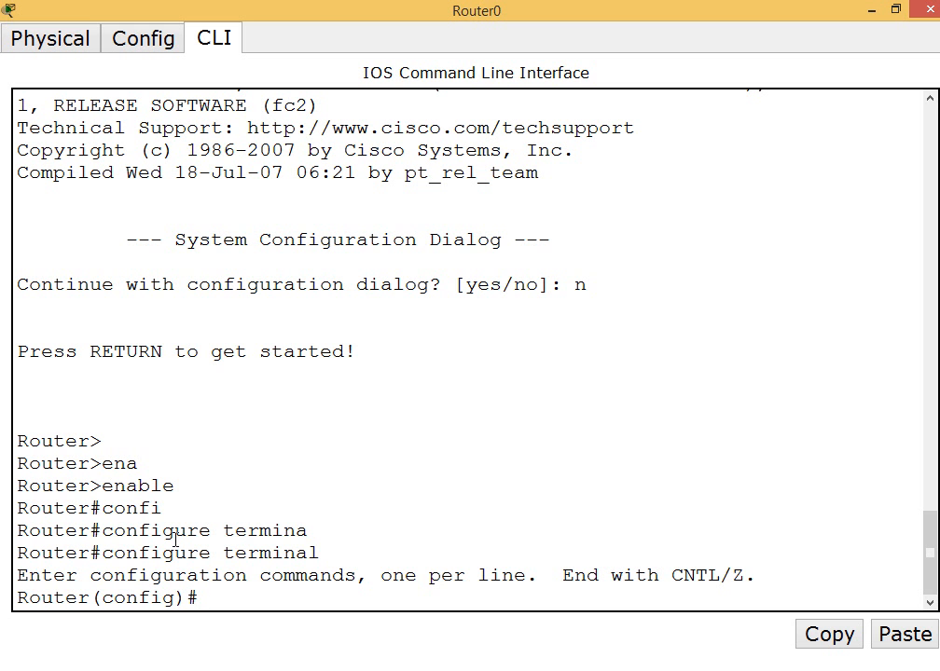
text(nter)
key(Tab)
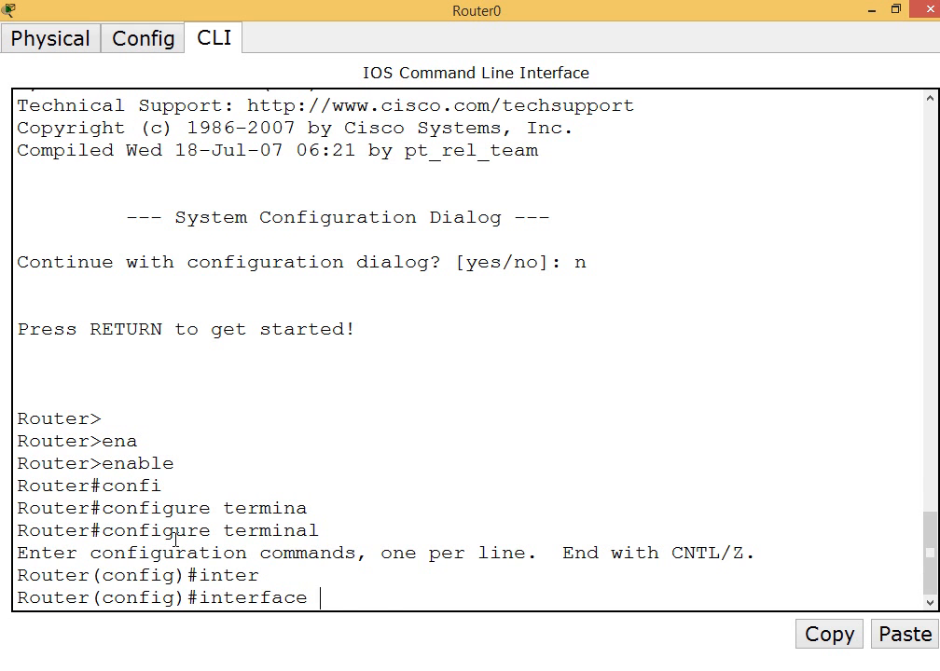
text(se)
key(Tab)
text(1/0)
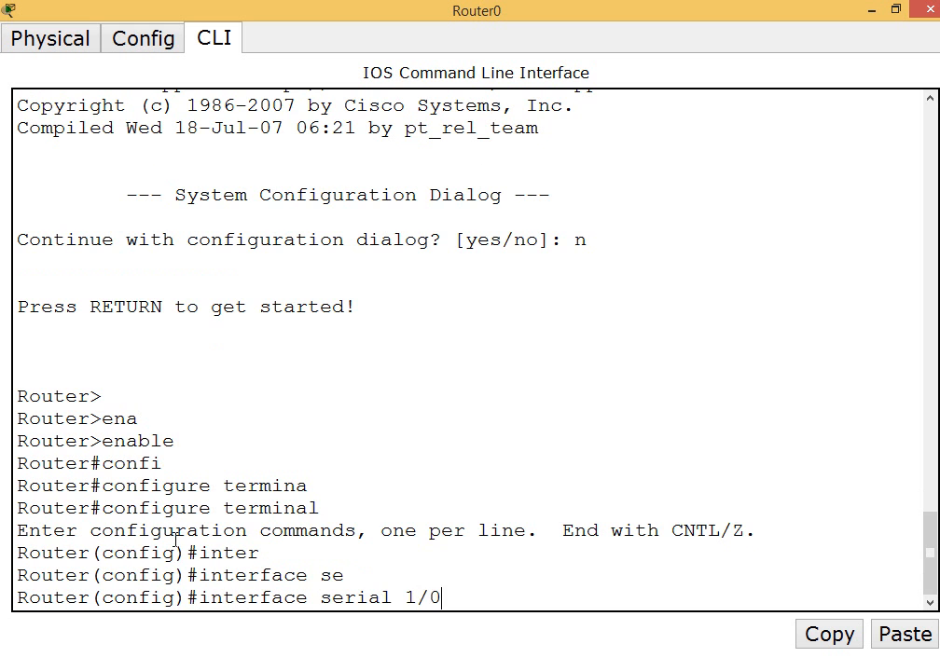
key(Return)
text(ip a)
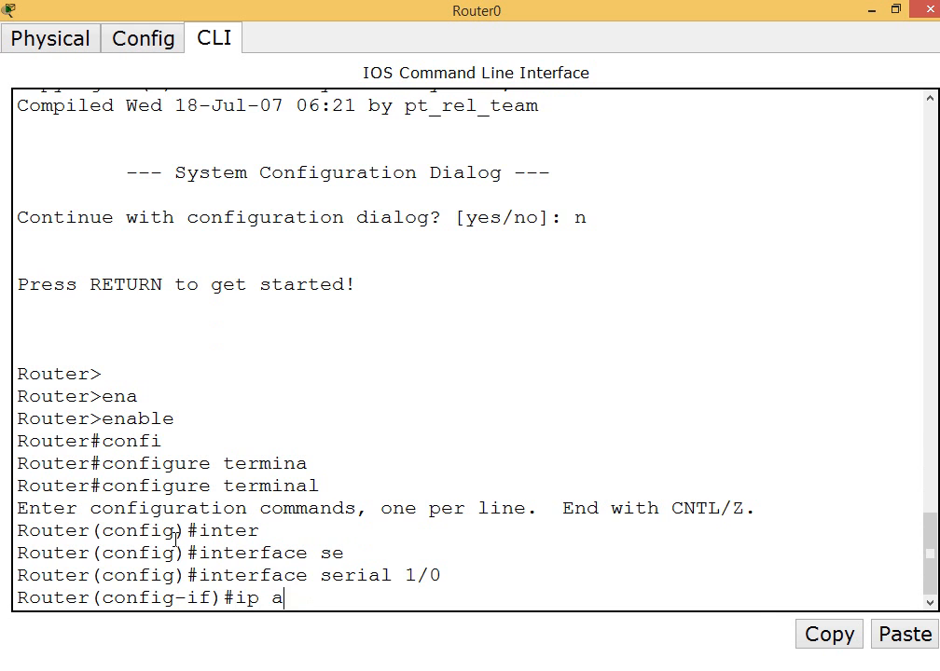
text(dd)
key(Tab)
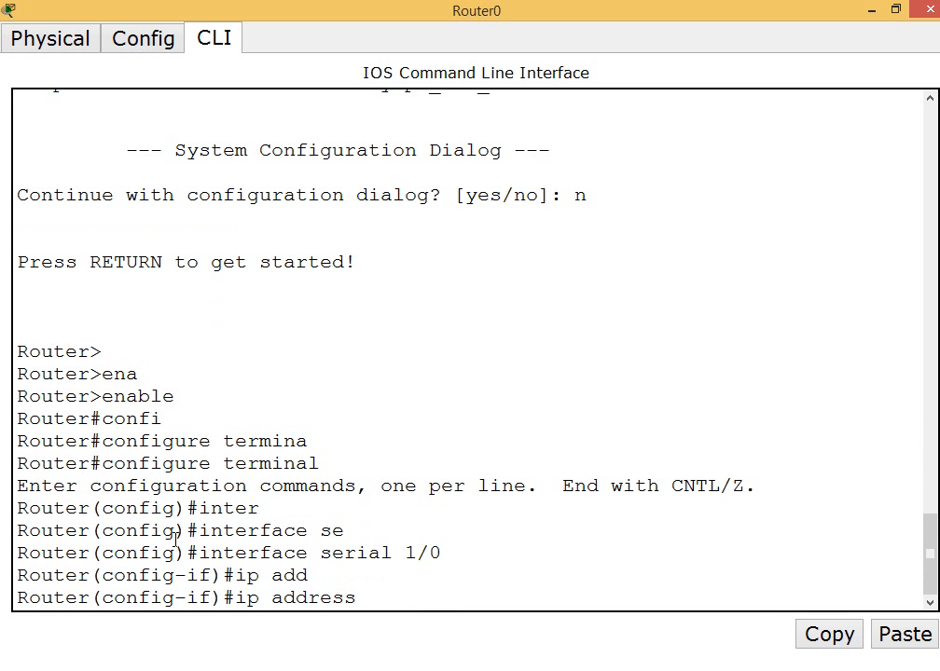
text(10.0.)
key(BackSpace)
key(BackSpace)
key(BackSpace)
key(BackSpace)
key(BackSpace)
key(BackSpace)
key(BackSpace)
key(BackSpace)
key(BackSpace)
key(BackSpace)
key(BackSpace)
key(BackSpace)
key(BackSpace)
key(BackSpace)
key(BackSpace)
key(BackSpace)
key(BackSpace)
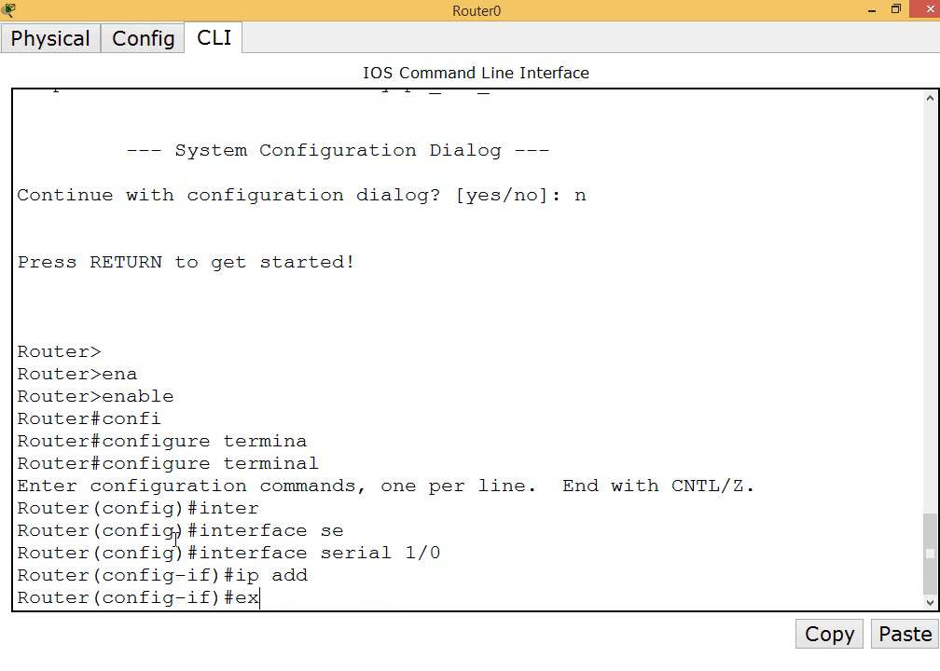
text(exit)
key(Return)
key(Return)
key(Return)
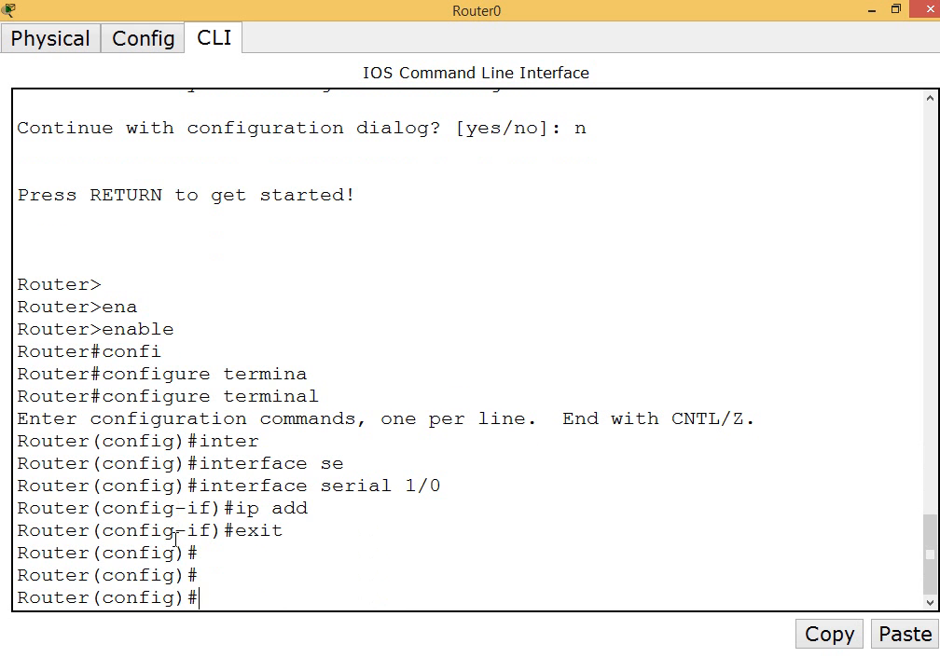
Set the router's hostname to kabul in global configuration mode
text(h)
drag(94, 601, 6, 596)
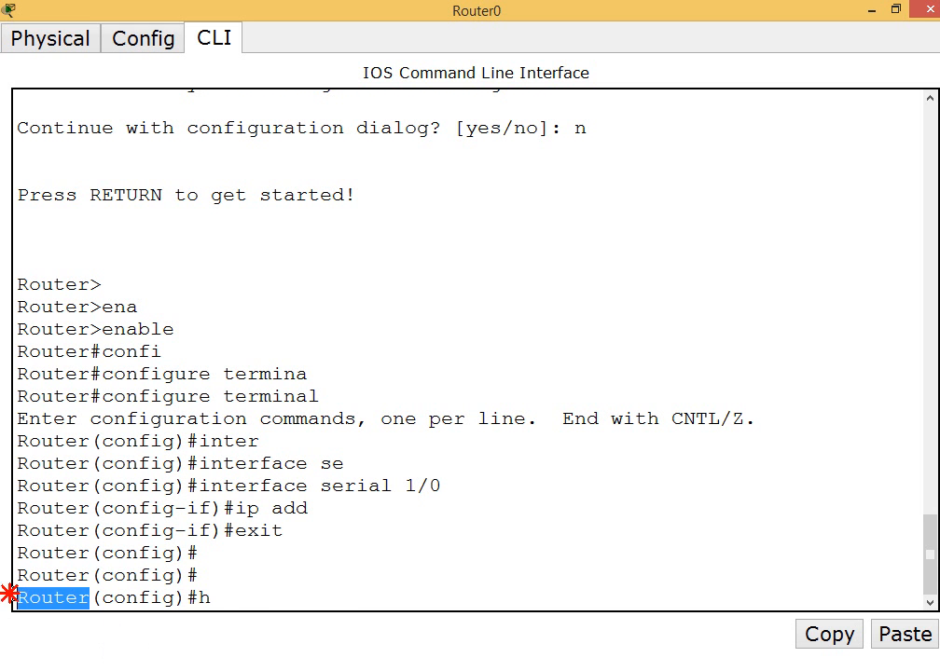
click(196, 598)
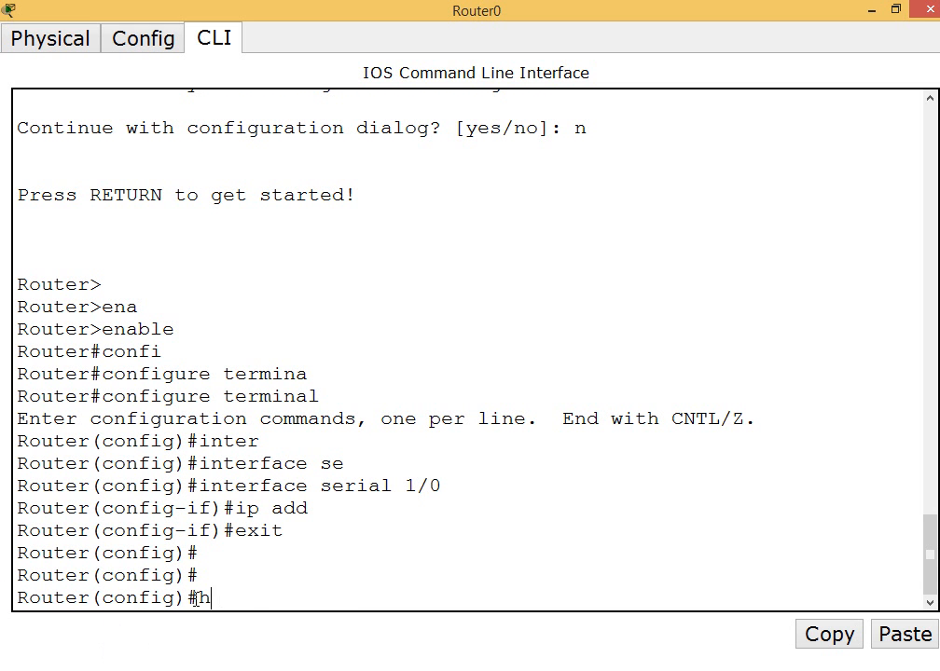
text(stname)
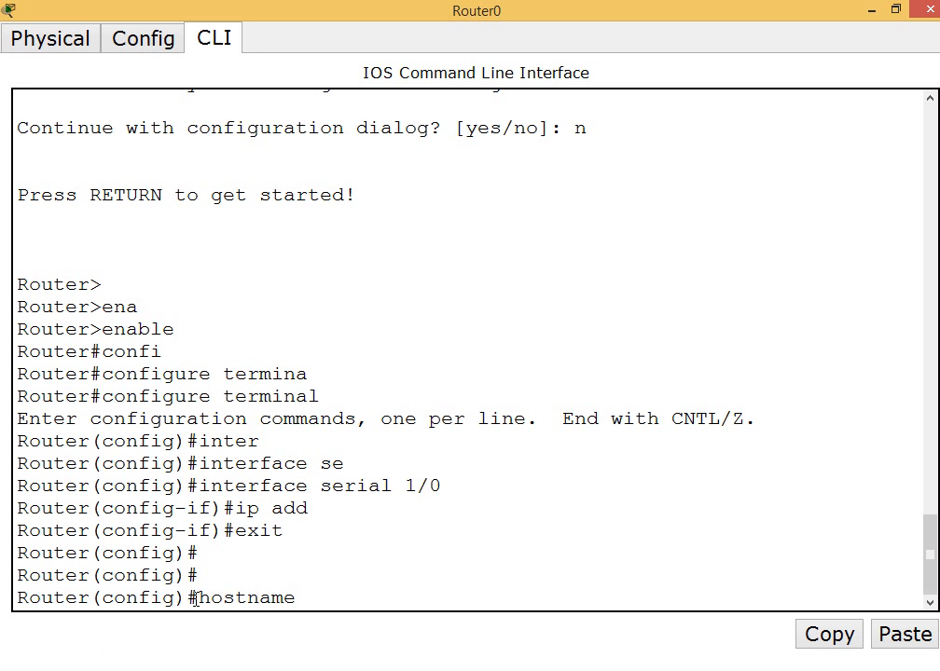
text( kabbu)
key(BackSpace)
text(il)
key(BackSpace)
key(BackSpace)
text(i)
key(BackSpace)
text(ul)
key(Return)
key(Return)
key(Return)
key(Return)
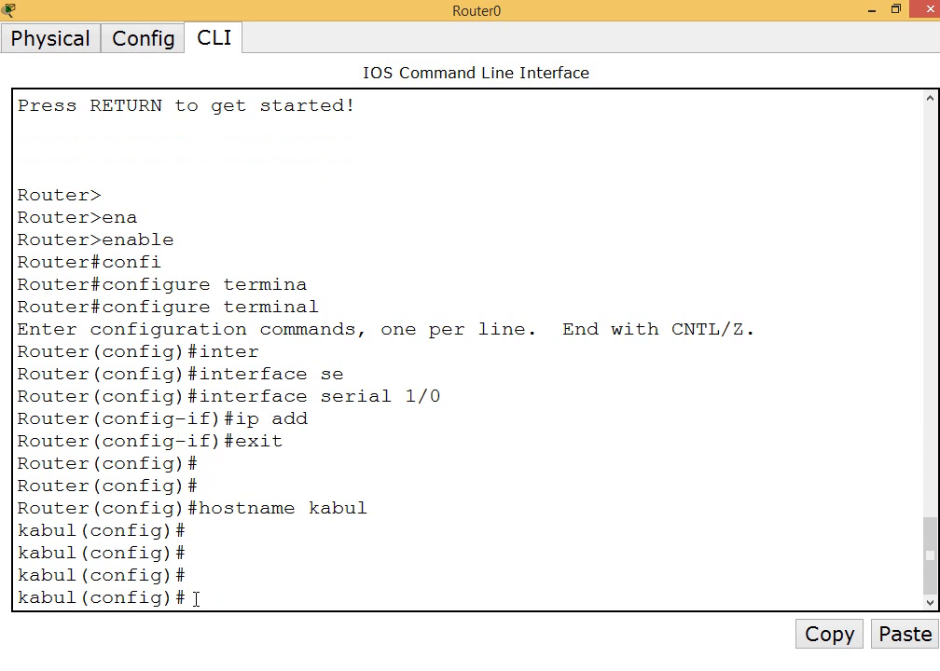
drag(78, 596, 4, 595)
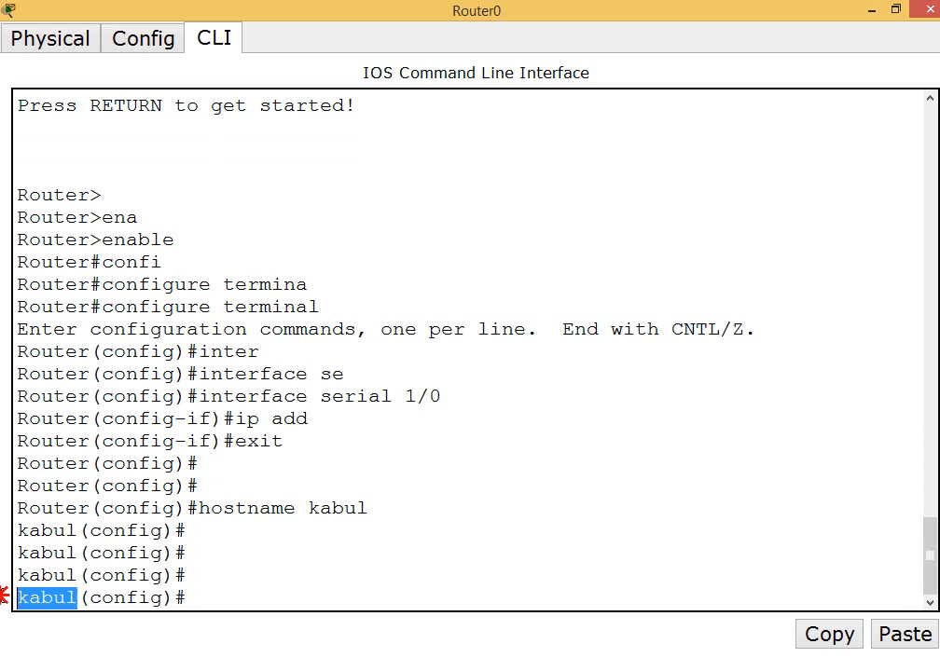
click(209, 598)
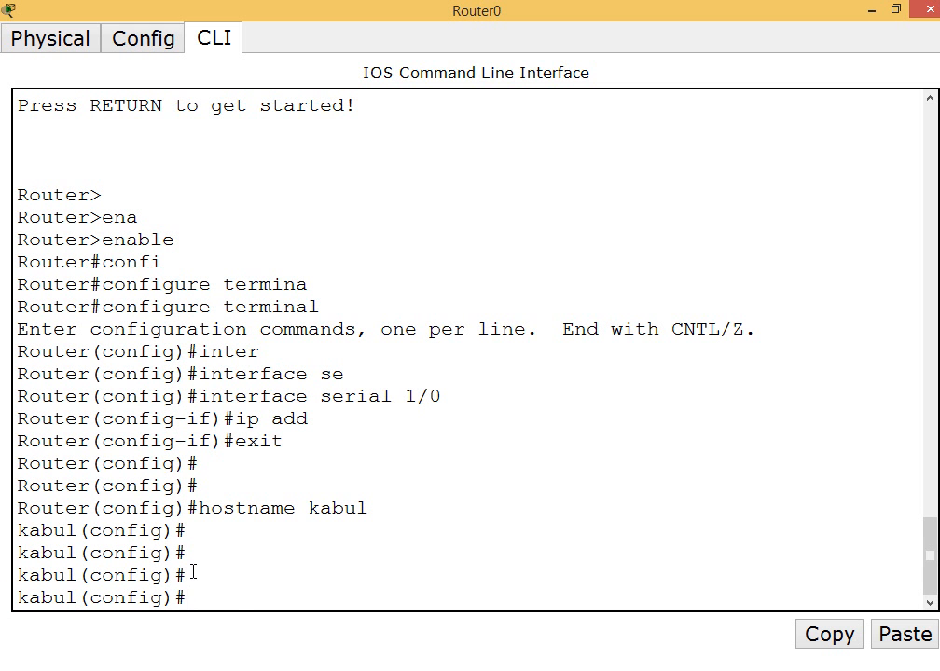
Configure the message-of-the-day banner as "Hi , Welcome to Aptech", using # as the delimiter
text(banner motd)
text(#)
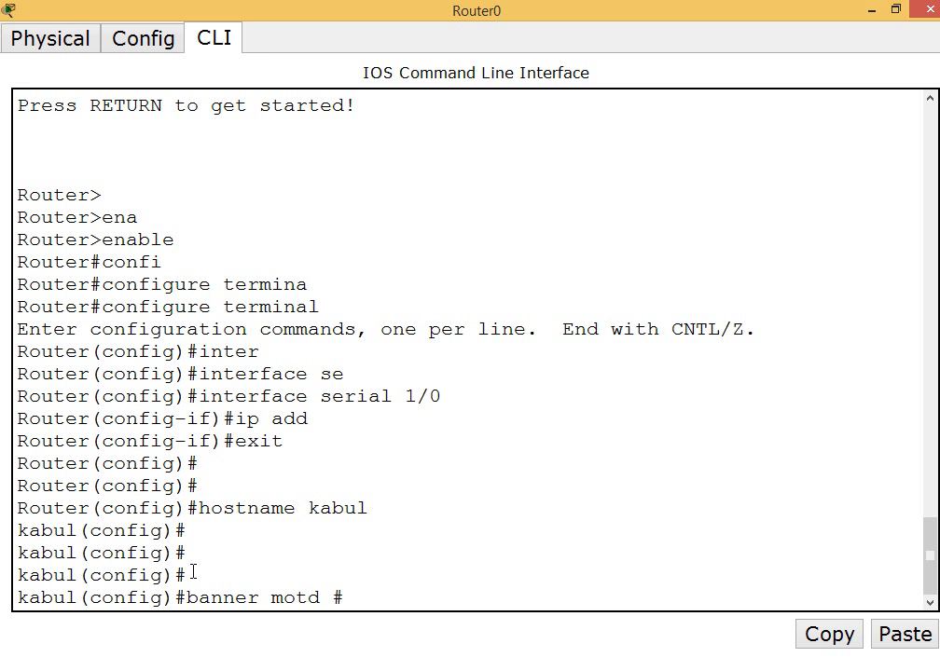
text(Hi , Welcome )
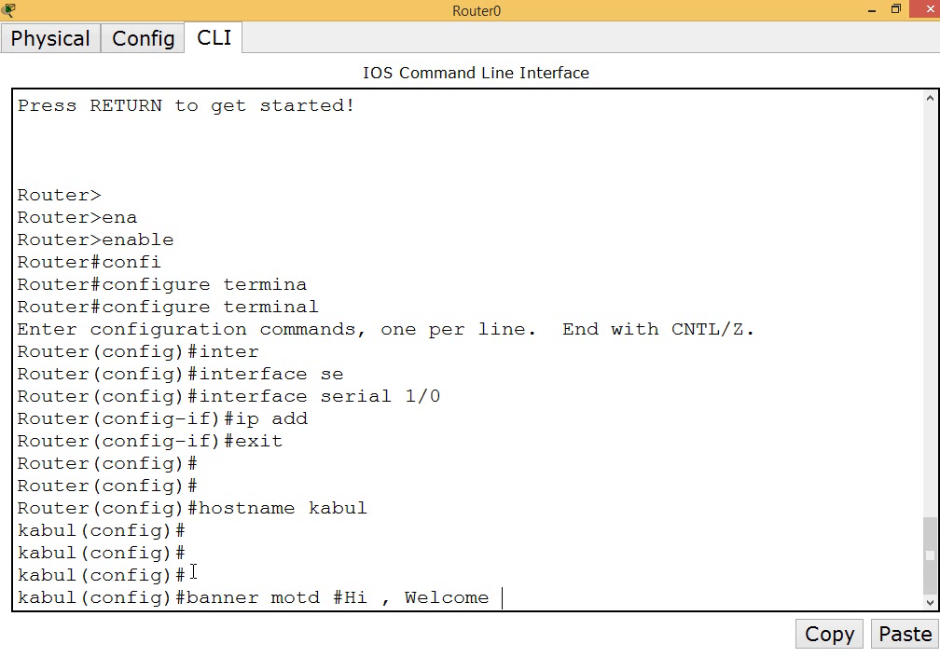
text(to Aptech)
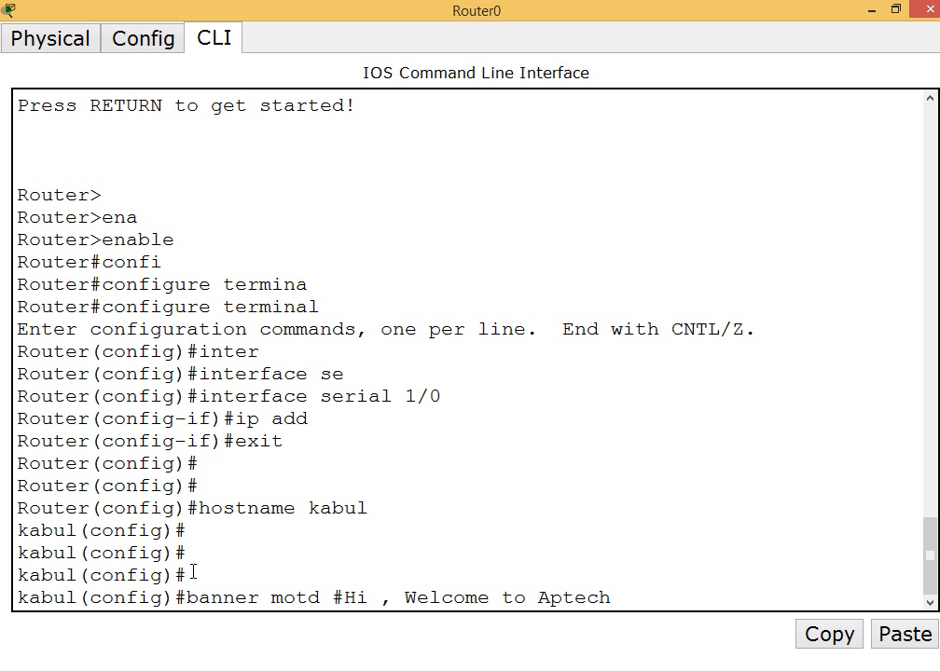
text(#)
key(Return)
key(Return)
Leave configuration mode, exit the console session and start it again to check the login banner
key(Return)
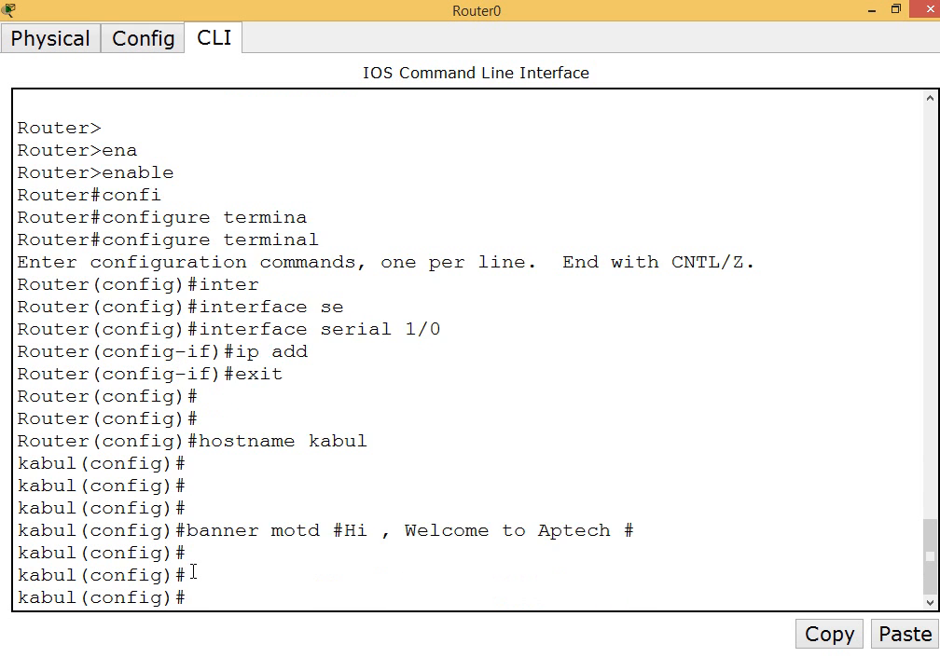
key(ctrl+z)
key(Return)
key(Return)
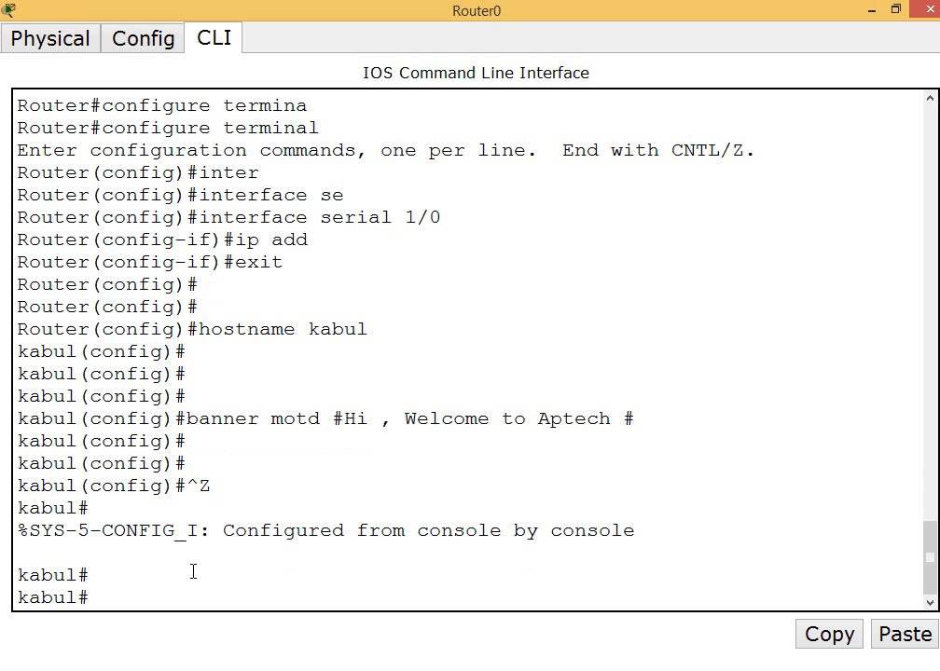
text(exit)
key(Return)
key(Return)
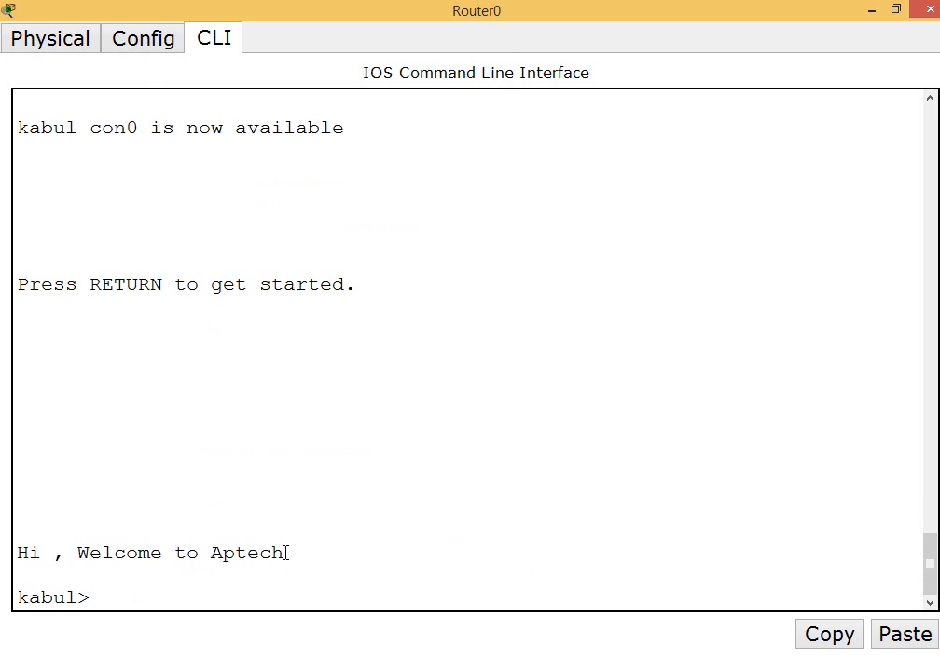
drag(286, 553, 17, 553)
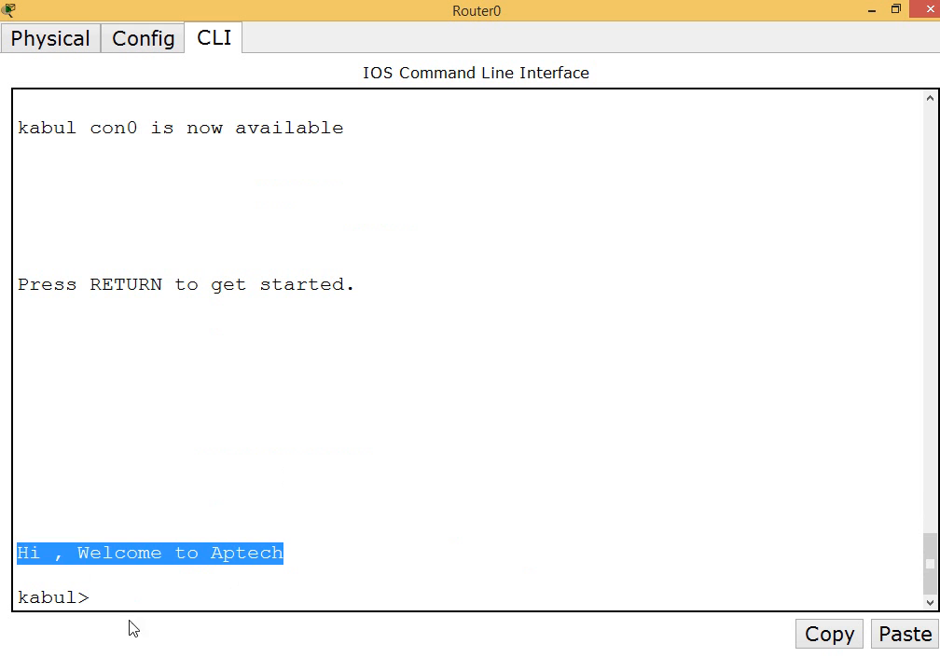
click(124, 597)
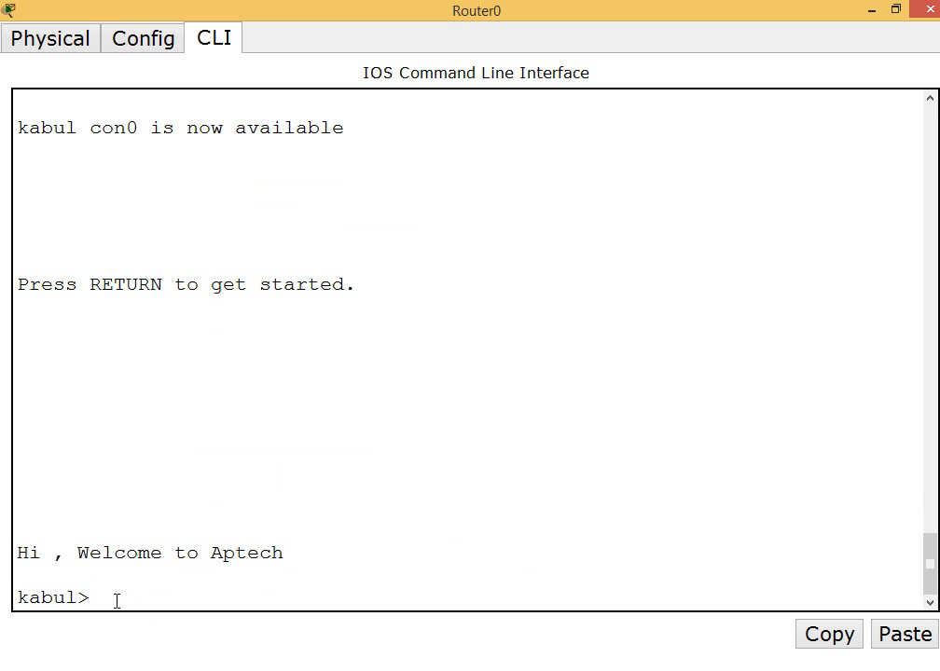
Enter privileged mode and display the running configuration to check its hostname entry
text(enable)
key(Return)
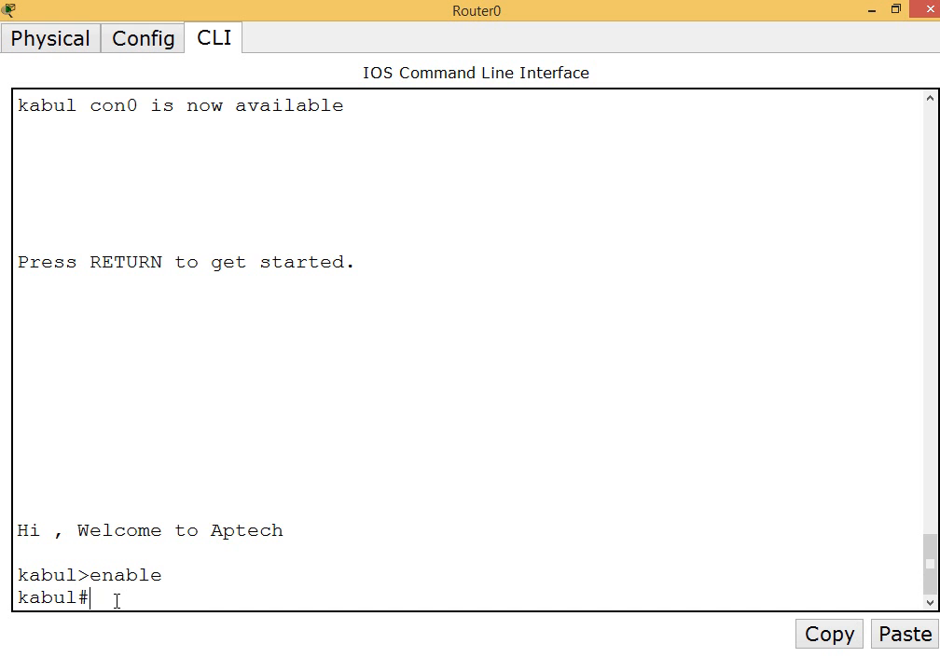
text(show runn)
key(Tab)
key(Return)
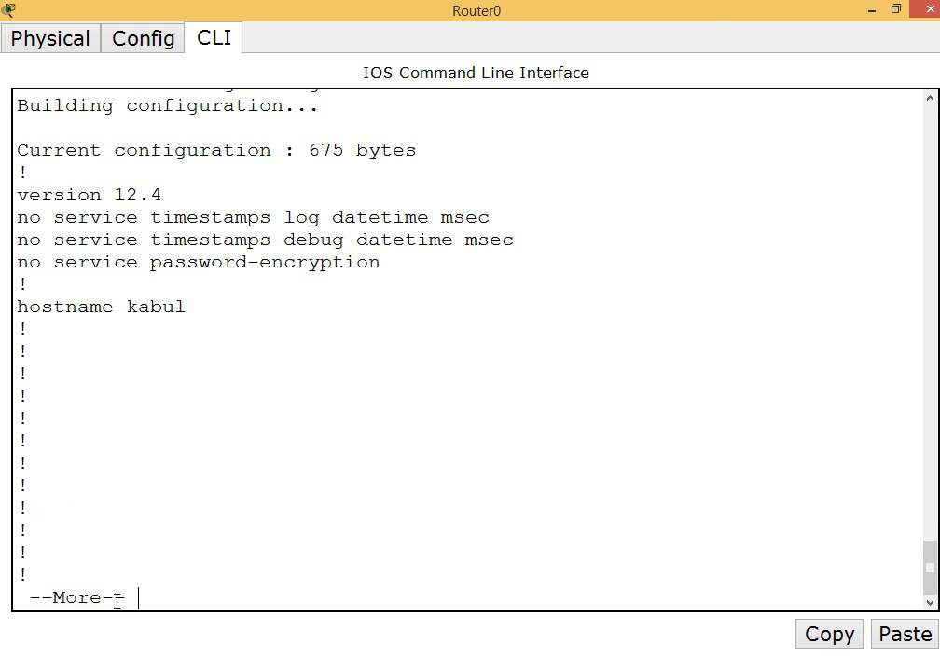
key(Return)
key(Return)
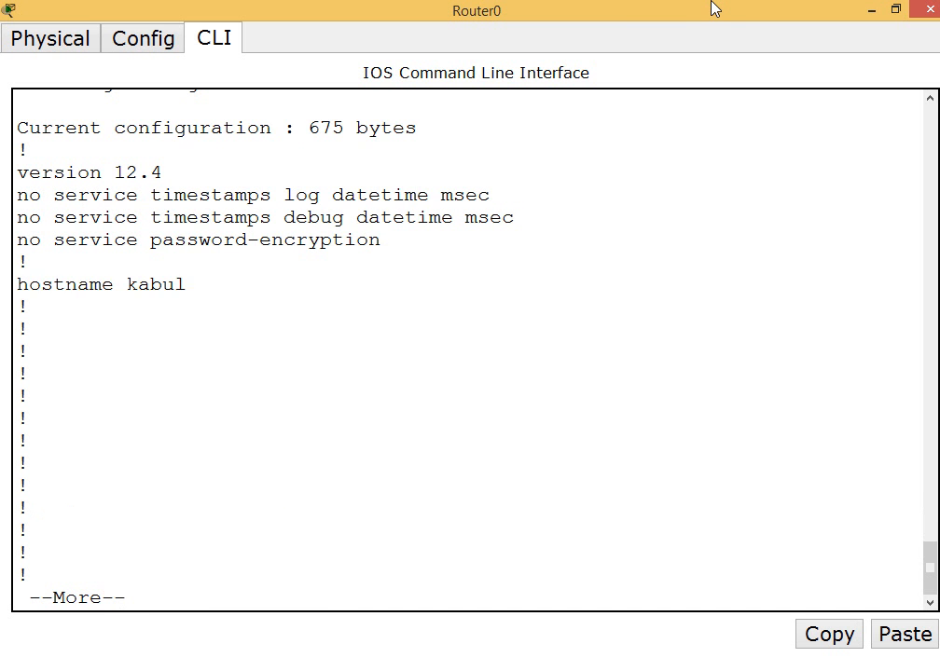
drag(208, 260, 92, 262)
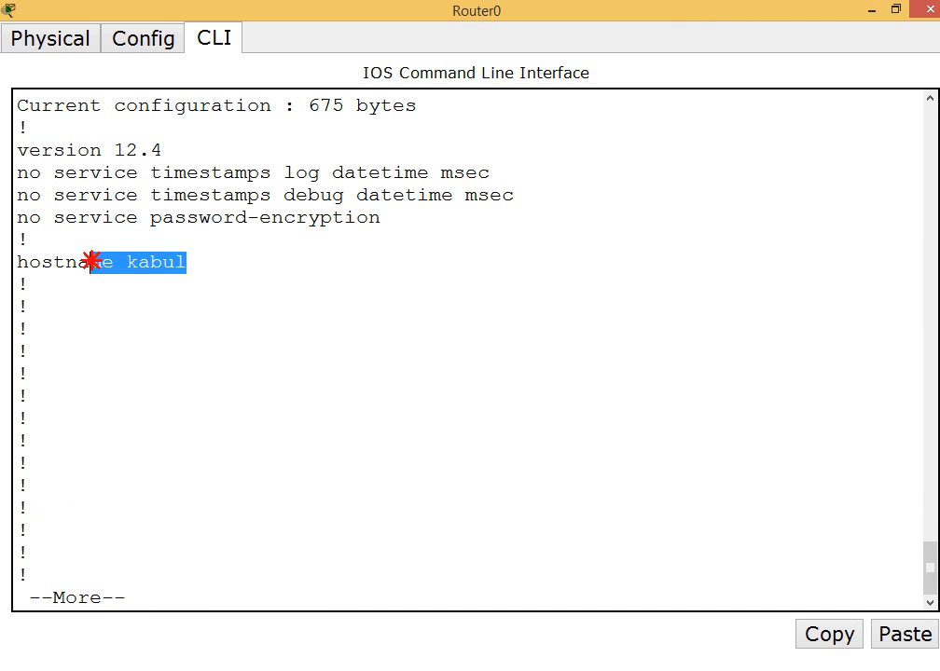
Page through the interface entries of the running configuration to the banner motd line, and leave the listing
key(Return)
key(Return)
key(Return)
key(Return)
key(Return)
key(Return)
key(Return)
key(Return)
key(Return)
key(Return)
key(Return)
key(Return)
key(Return)
key(Return)
key(Return)
key(Return)
key(Return)
key(Return)
key(Return)
key(Return)
key(Return)
key(Return)
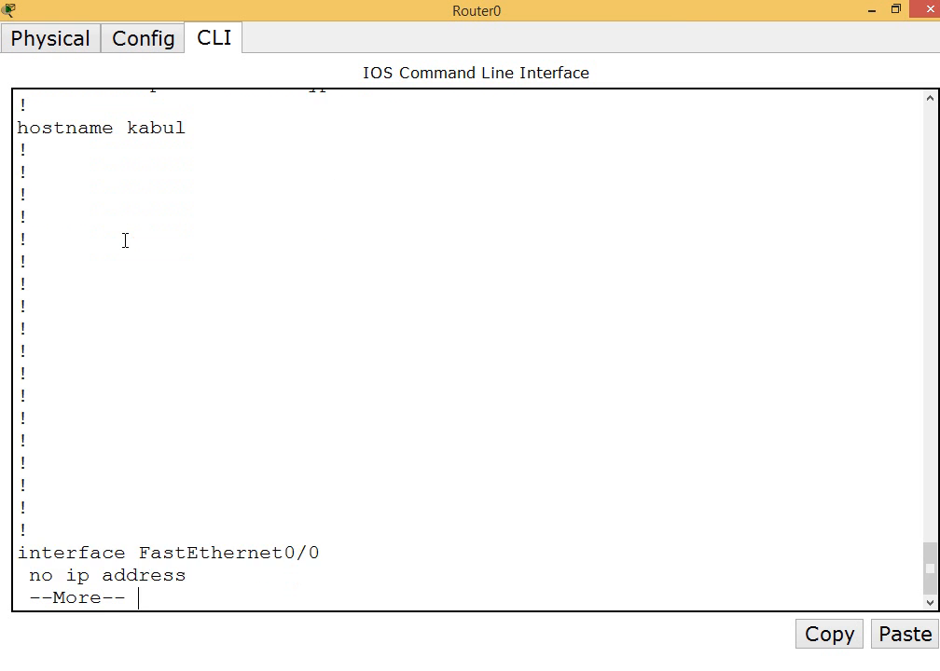
key(Return)
key(Return)
key(Return)
key(Return)
key(Return)
key(Return)
key(Return)
key(Return)
key(Return)
key(Return)
key(Return)
key(Return)
key(Return)
key(Return)
key(Return)
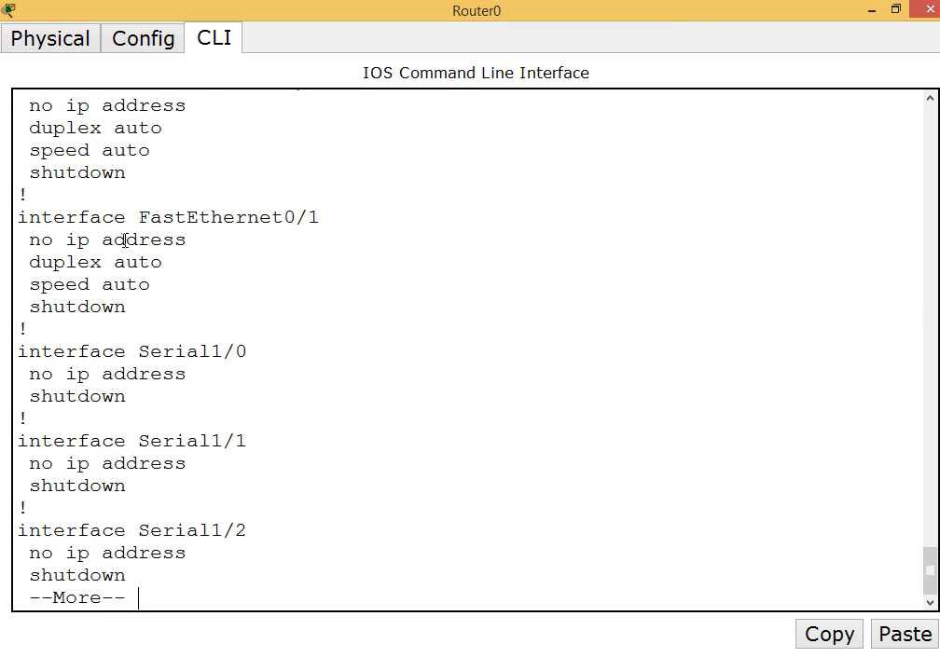
key(Return)
key(Return)
key(Return)
key(Return)
key(Return)
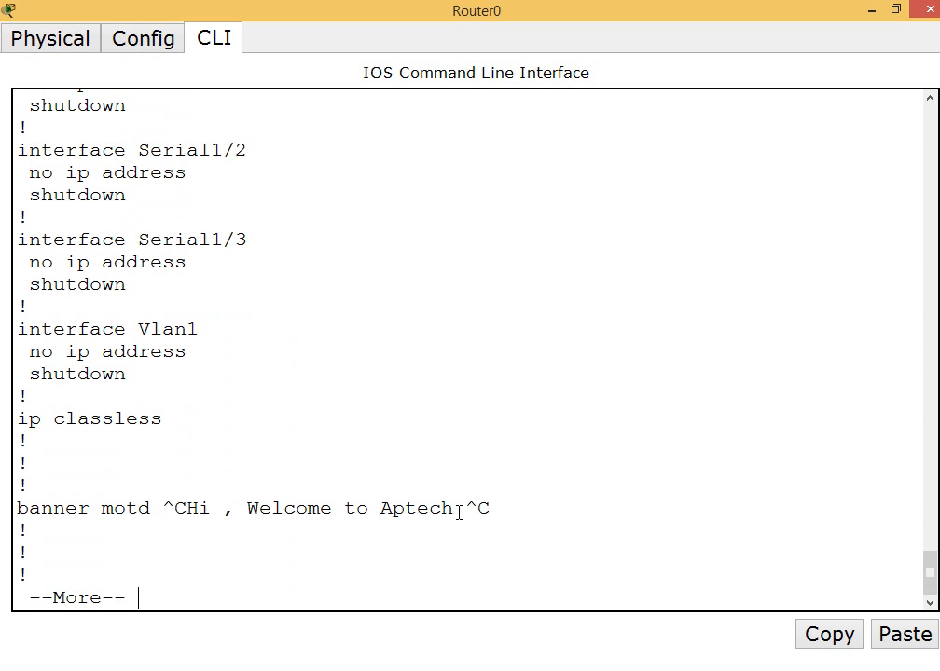
drag(462, 510, 201, 510)
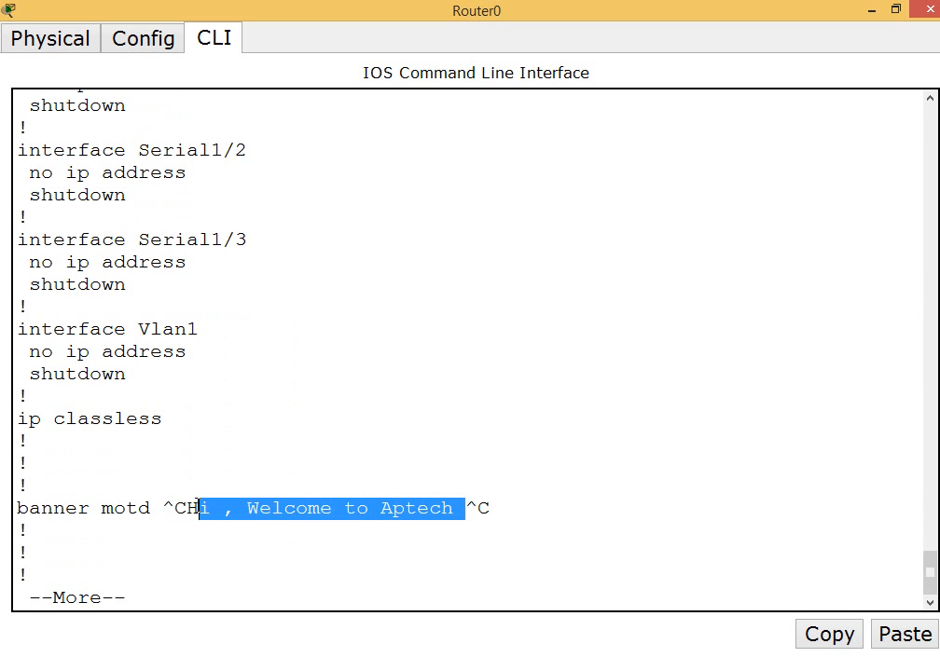
key(ctrl+c)
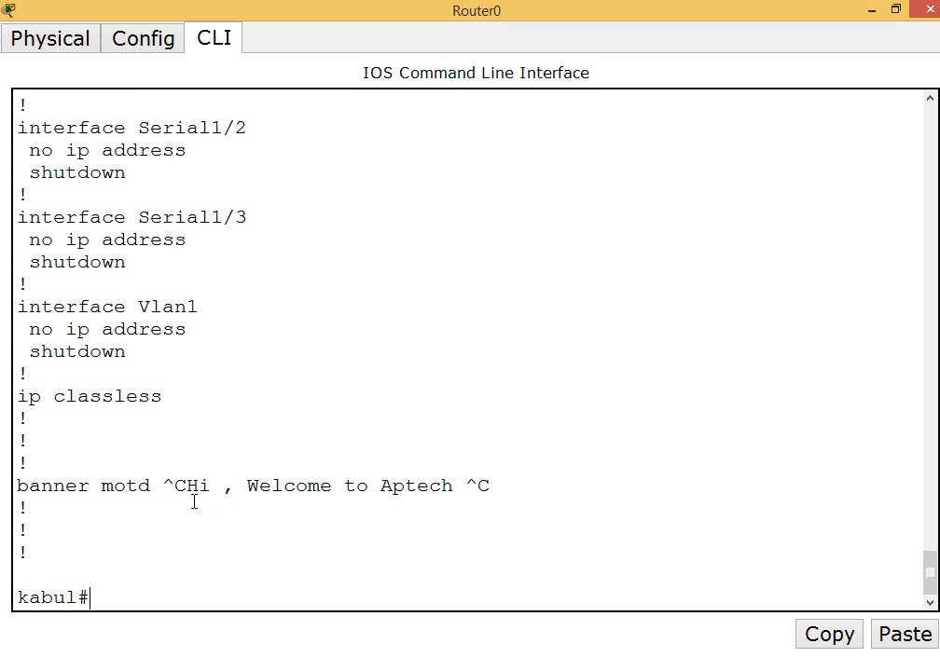
Display the running configuration again and review its opening lines
text(show runn)
key(Tab)
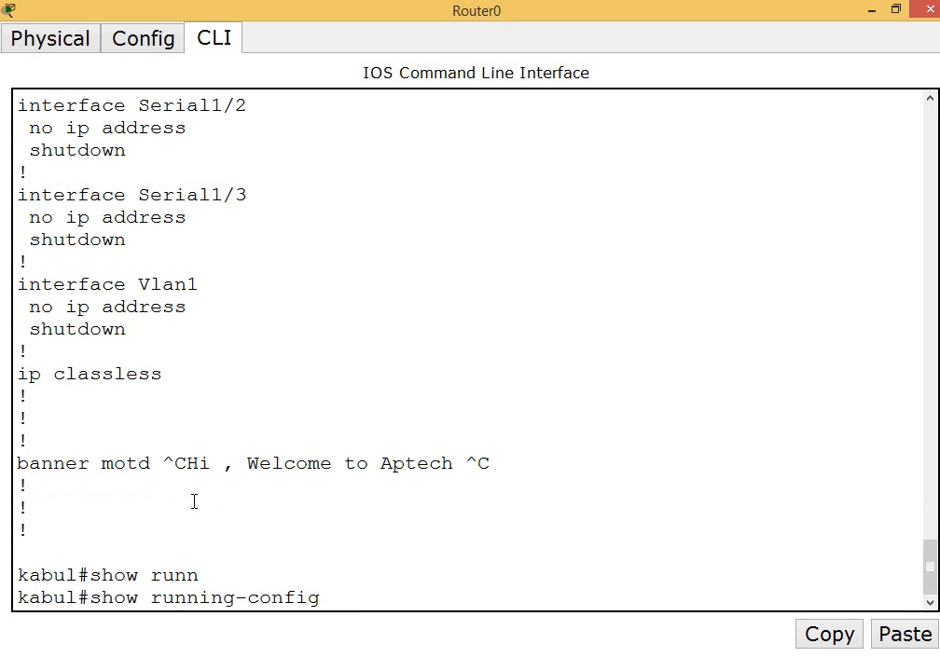
key(Return)
key(Return)
key(Return)
key(Return)
key(Return)
key(Return)
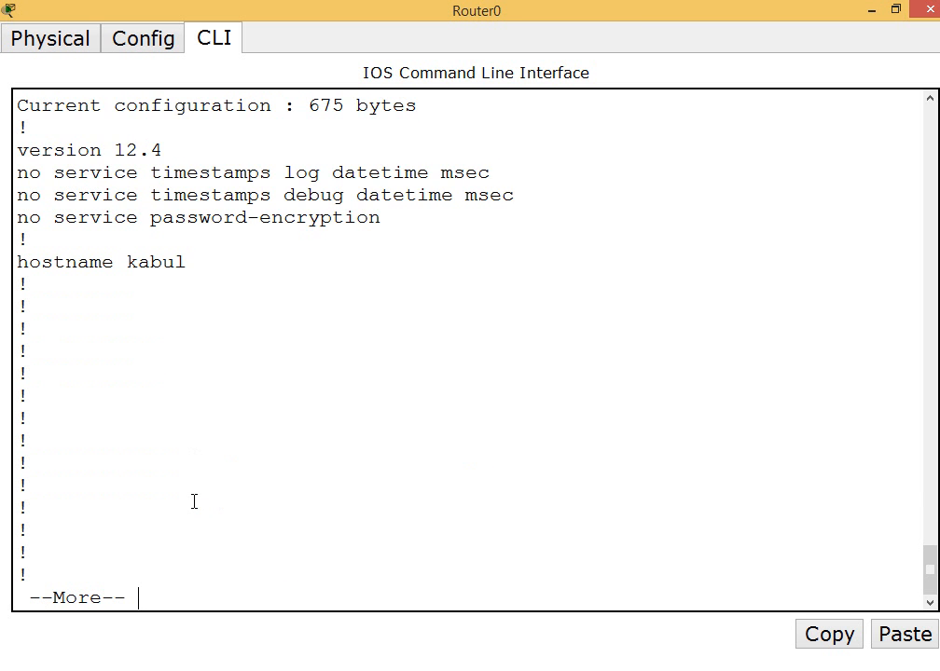
Quit the listing and display the router's startup configuration
text(qshow s)
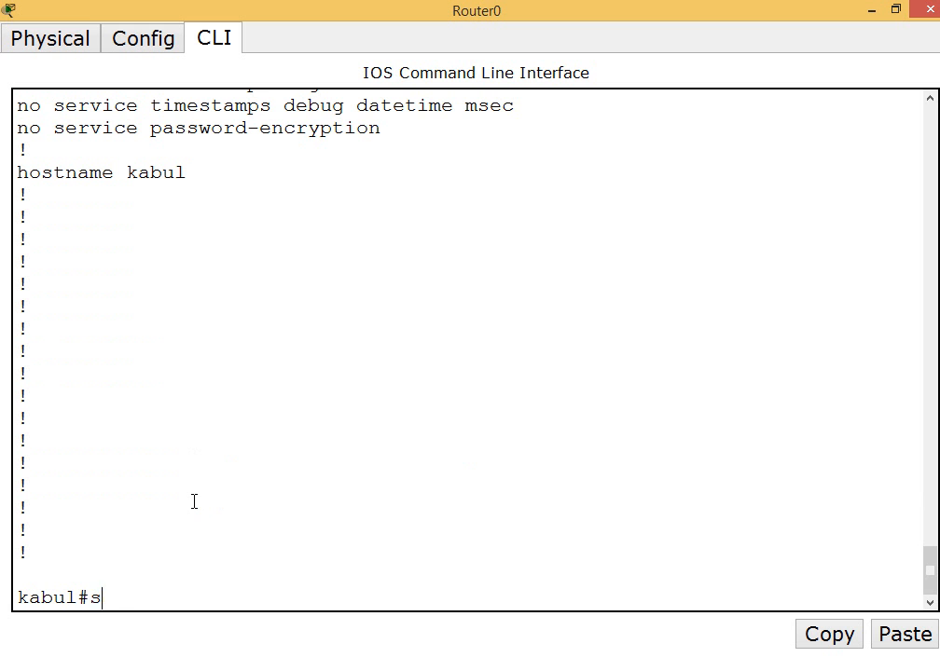
text(tart)
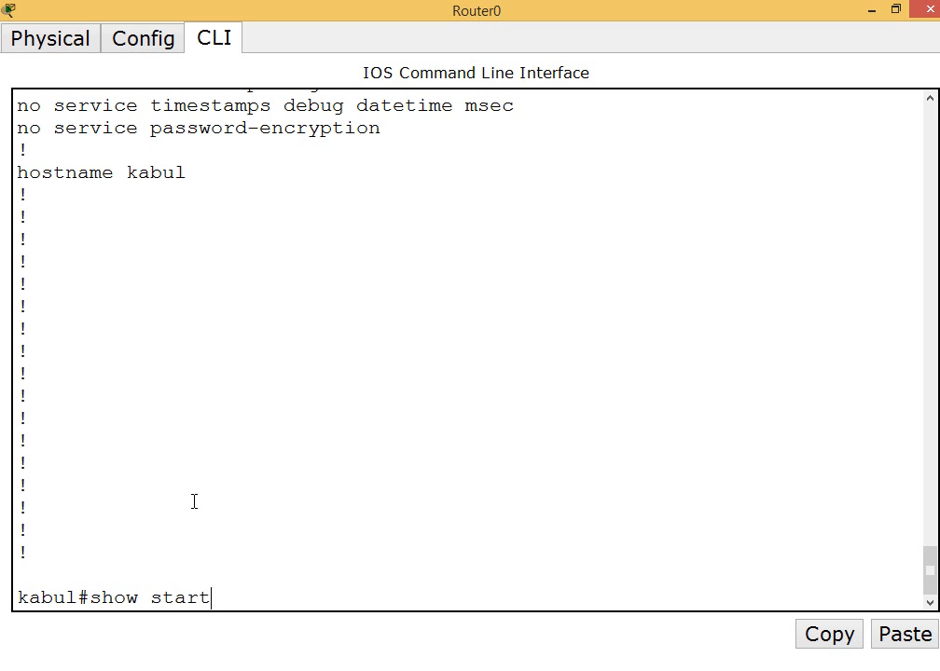
key(Tab)
key(Return)
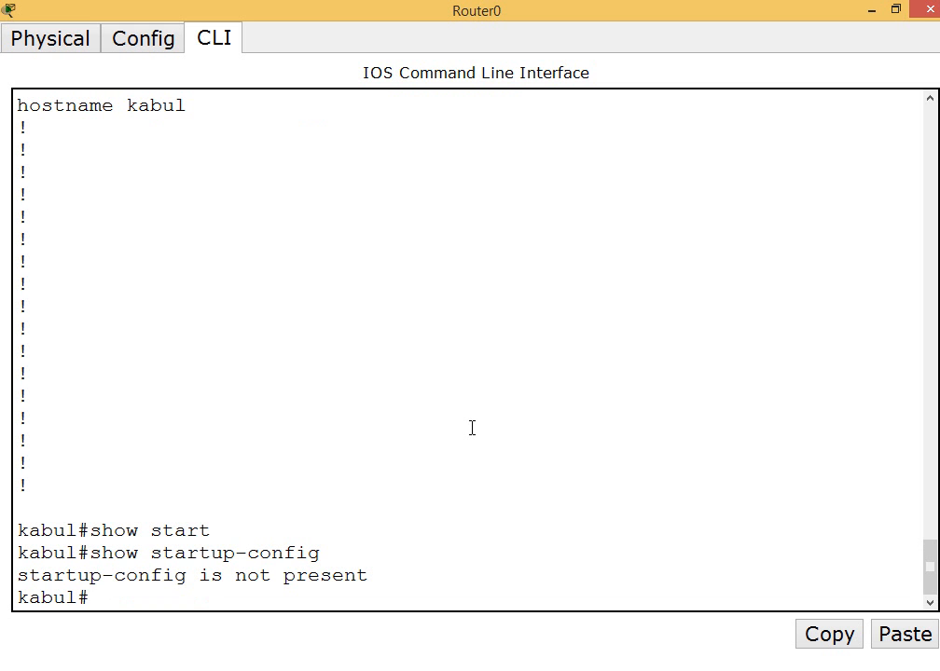
Save the running configuration to startup-config, accepting the default destination filename
text(copy runn)
key(Tab)
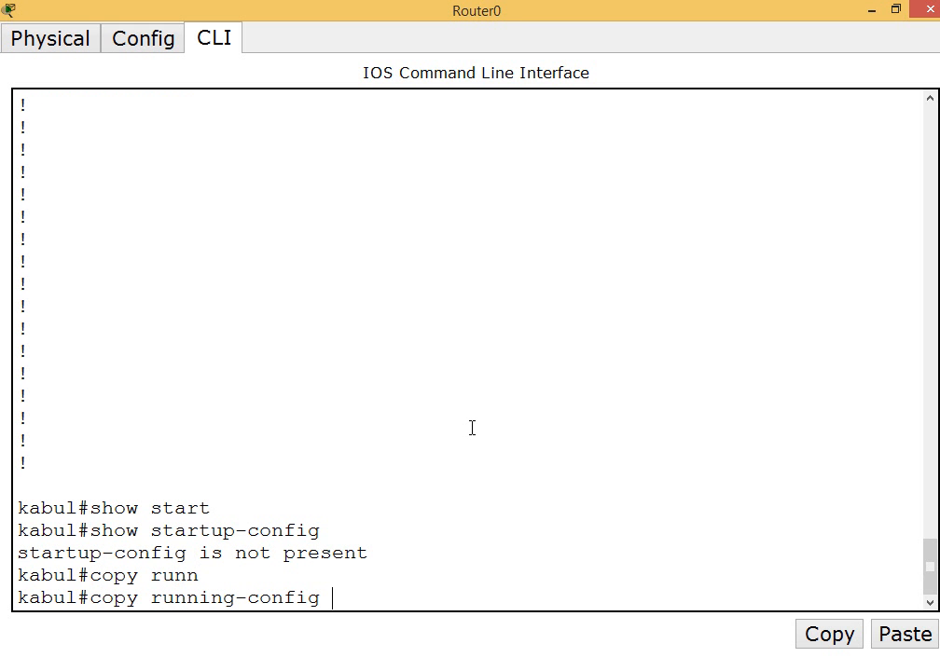
text(start)
key(Tab)
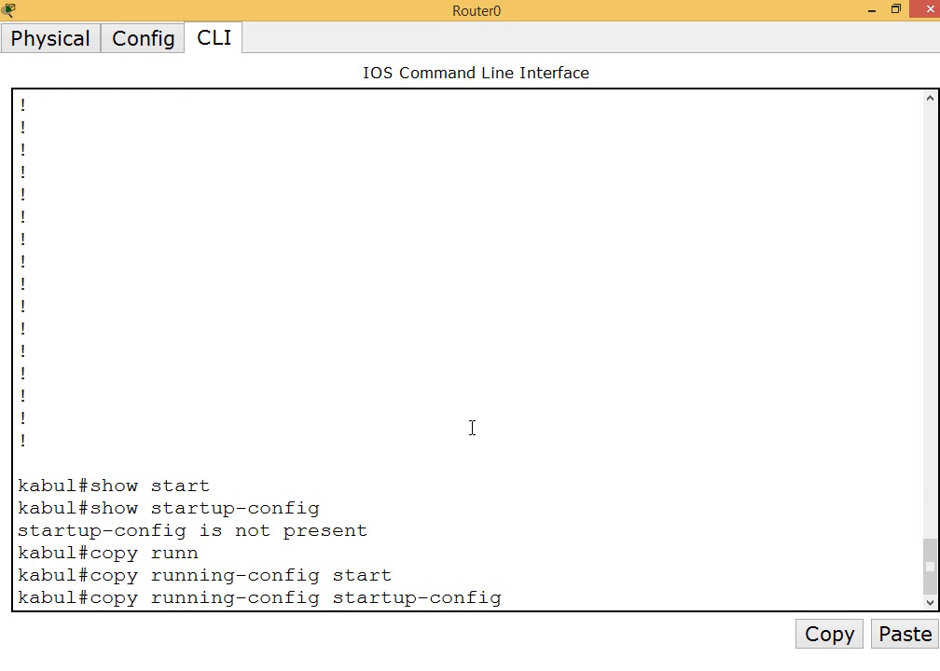
key(Return)
key(Return)
key(Return)
key(Return)
key(Return)
key(Return)
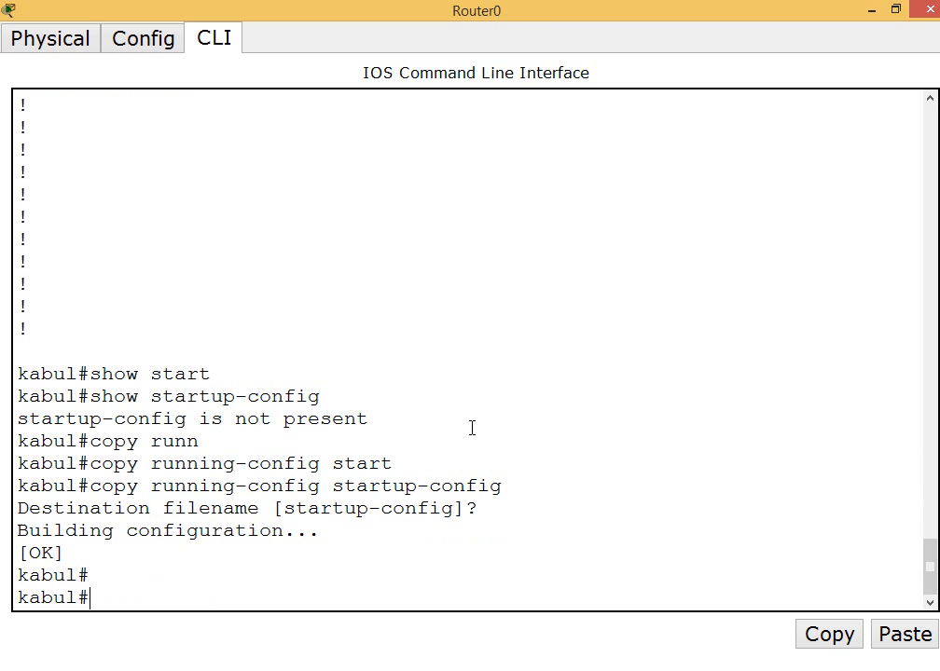
key(Return)
key(Return)
key(Return)
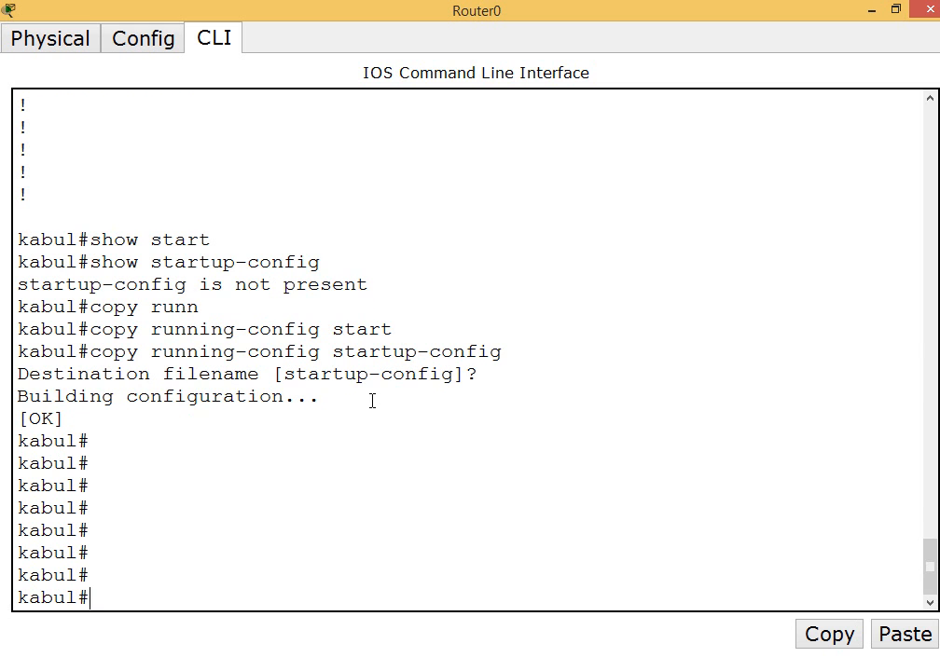
Enter global configuration mode and start configuring interface serial 1/0
text(config)
key(Tab)
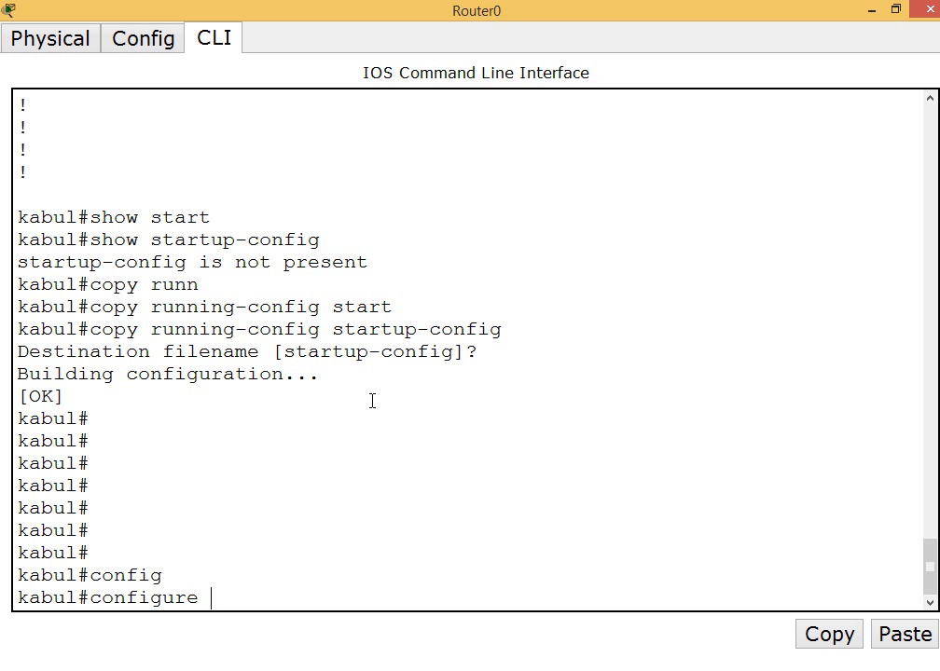
text(ter)
key(Tab)
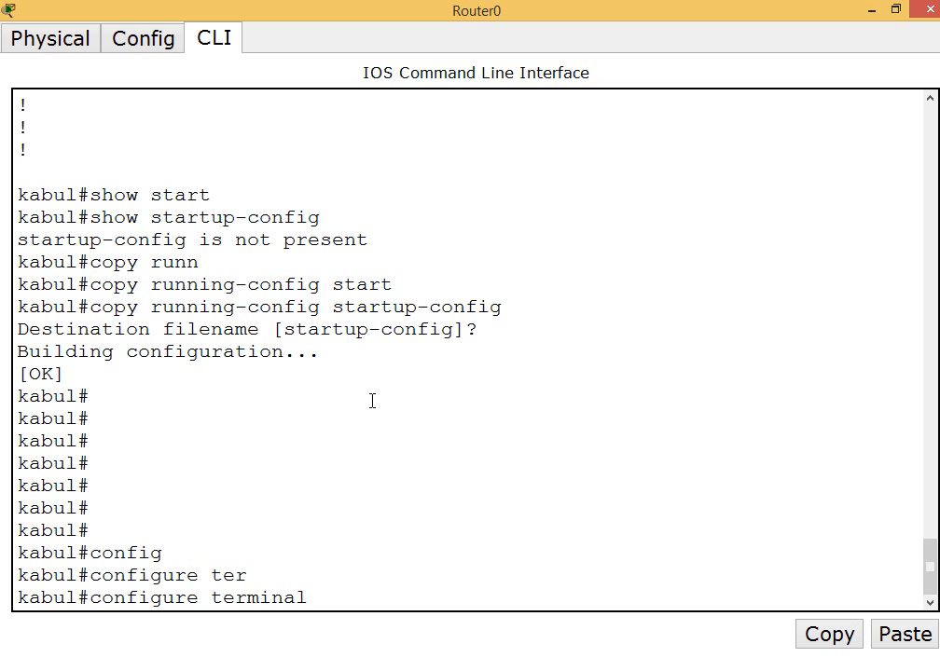
key(Return)
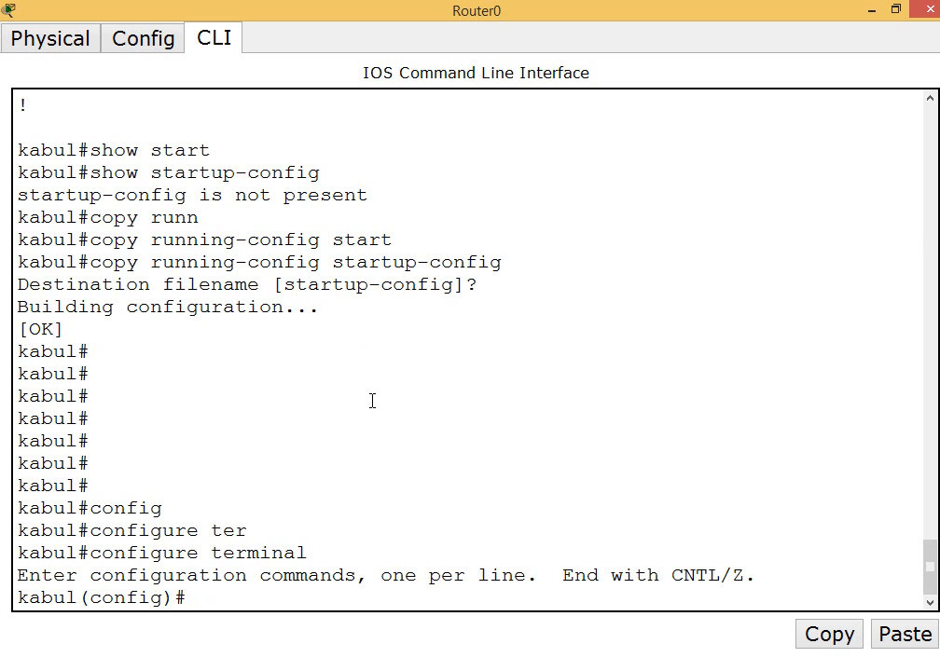
key(Return)
key(Return)
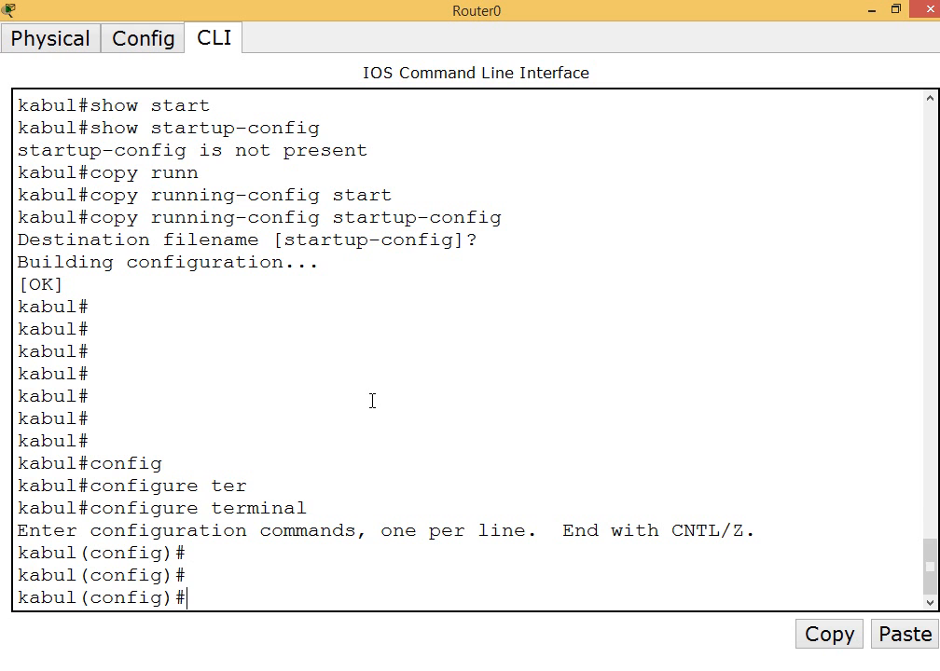
text(inter)
key(Tab)
text(ser)
key(Tab)
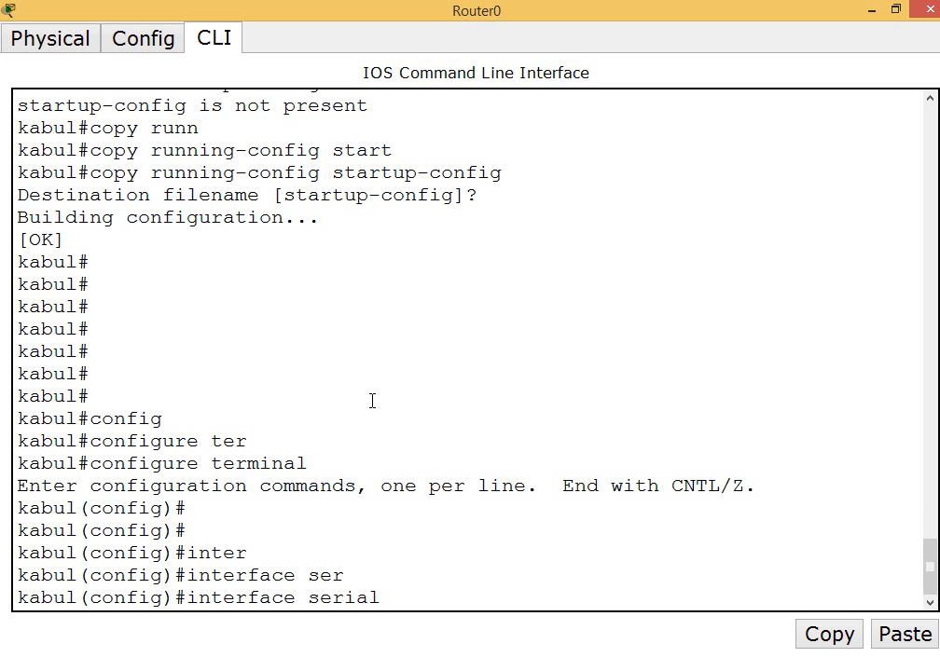
text(1/0)
key(Return)
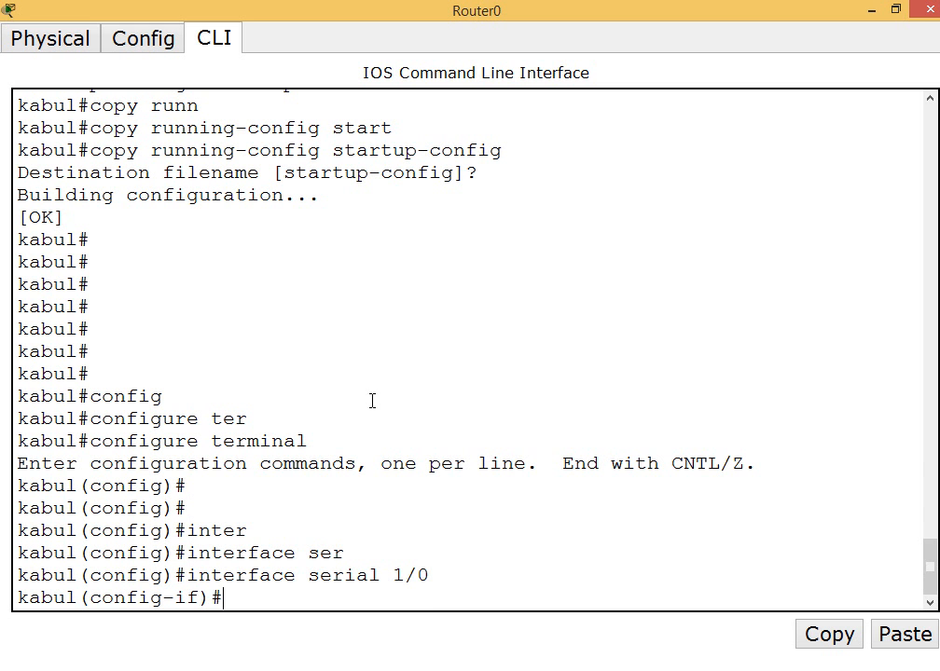
Assign serial 1/0 the IP address 10.0.0.1 with mask 255.0.0.0, checking the address against the topology labels
text(ip add)
key(Tab)
text(10.)
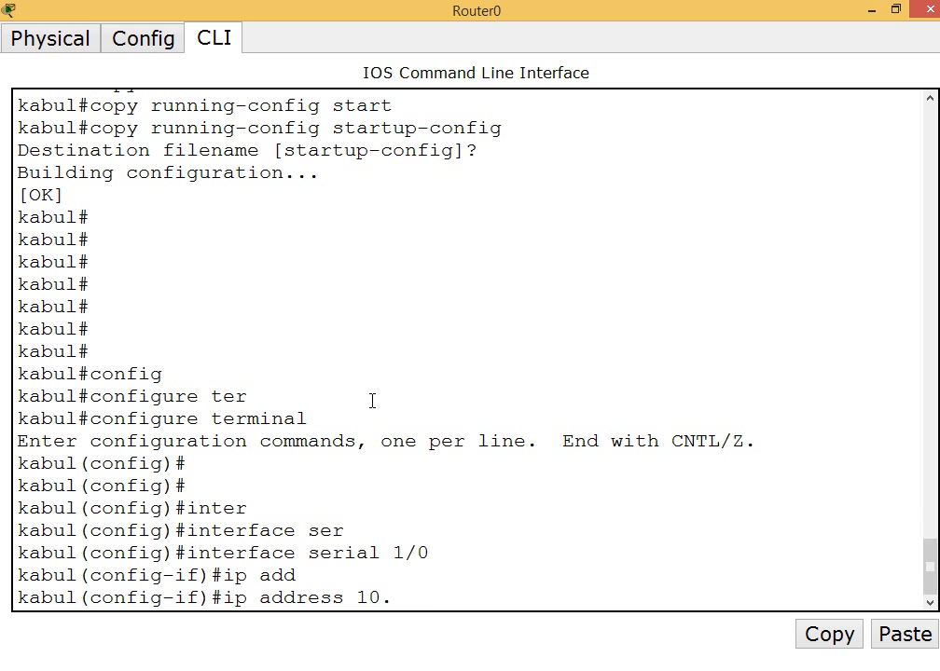
text(0.0.1)
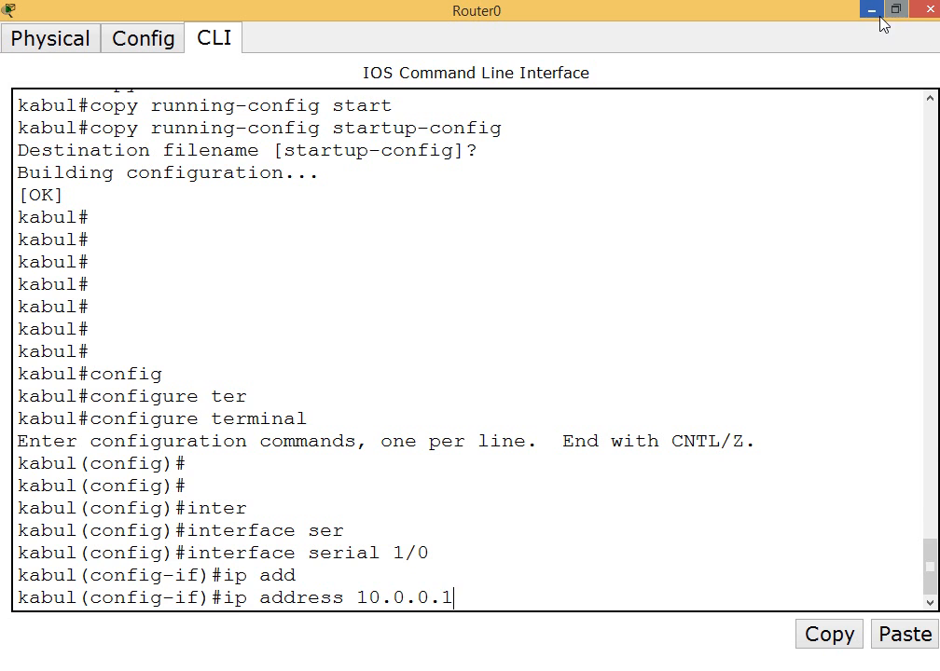
click(873, 8)
drag(216, 136, 276, 206)
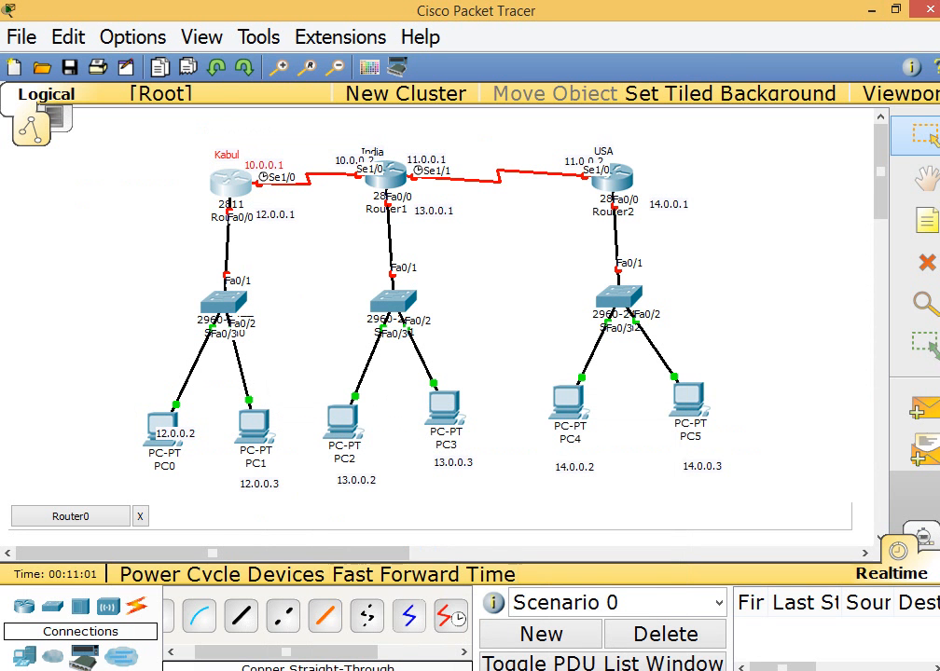
mouse_move(480, 670)
click(570, 634)
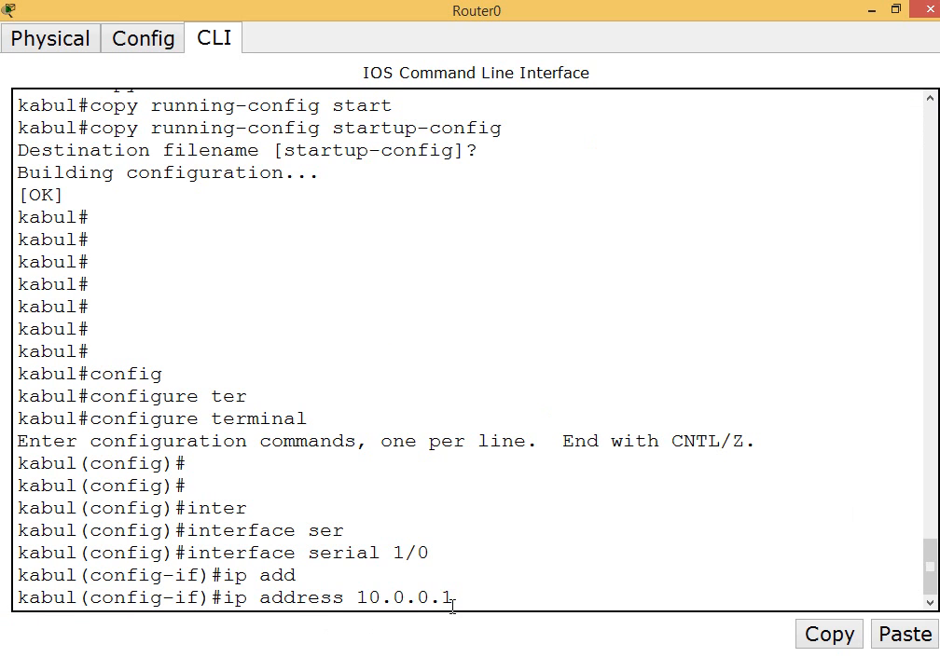
text(255.0.0.0)
key(Return)
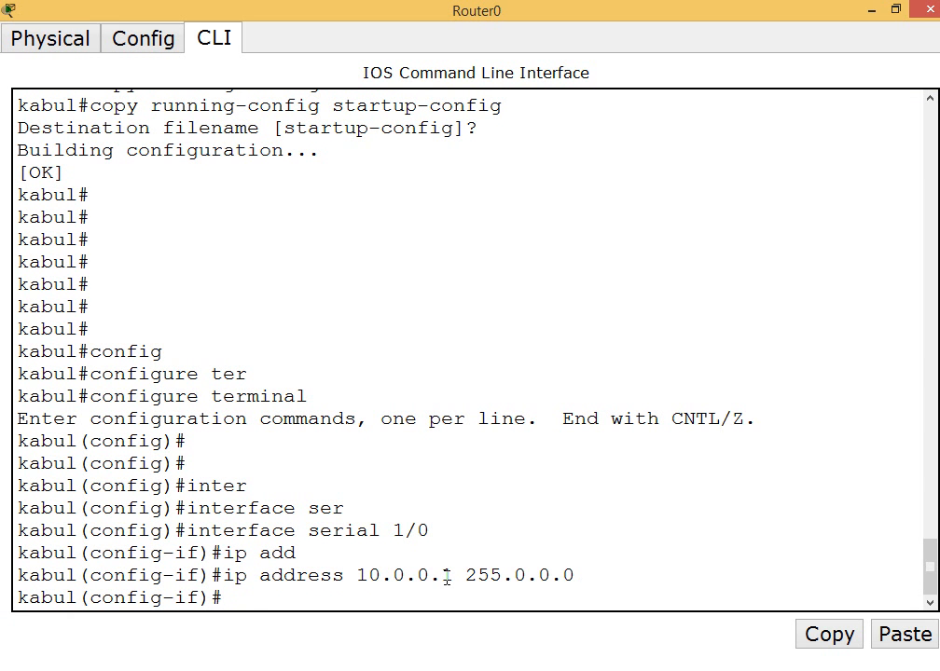
Set the clock rate of serial 1/0 to 64000
text(clock)
key(Tab)
text(rate)
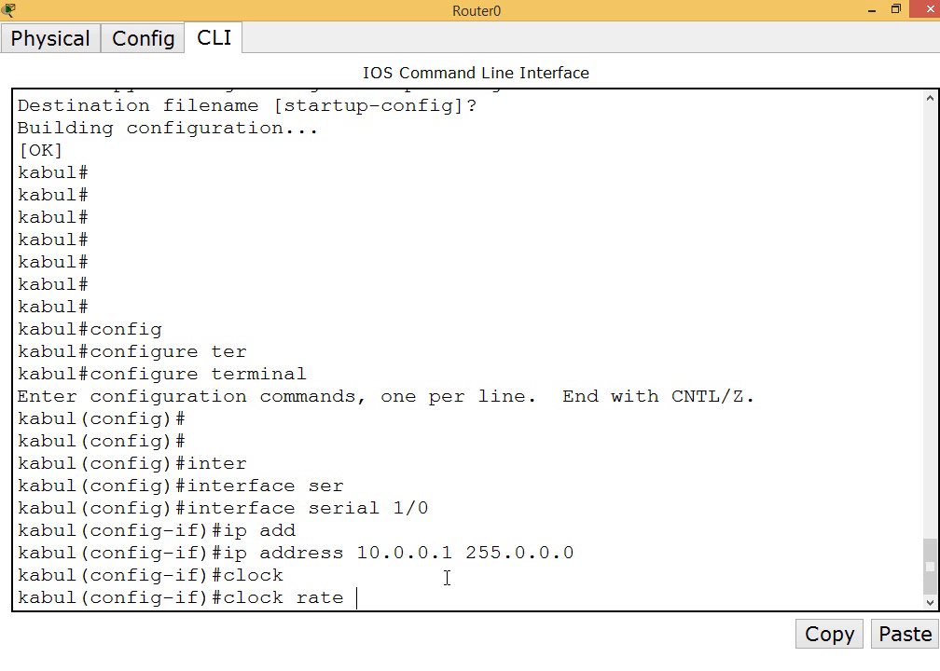
text( 64000)
key(Return)
Enable serial 1/0 with no shutdown, return to global configuration mode and bring the topology back into view
text(no shu)
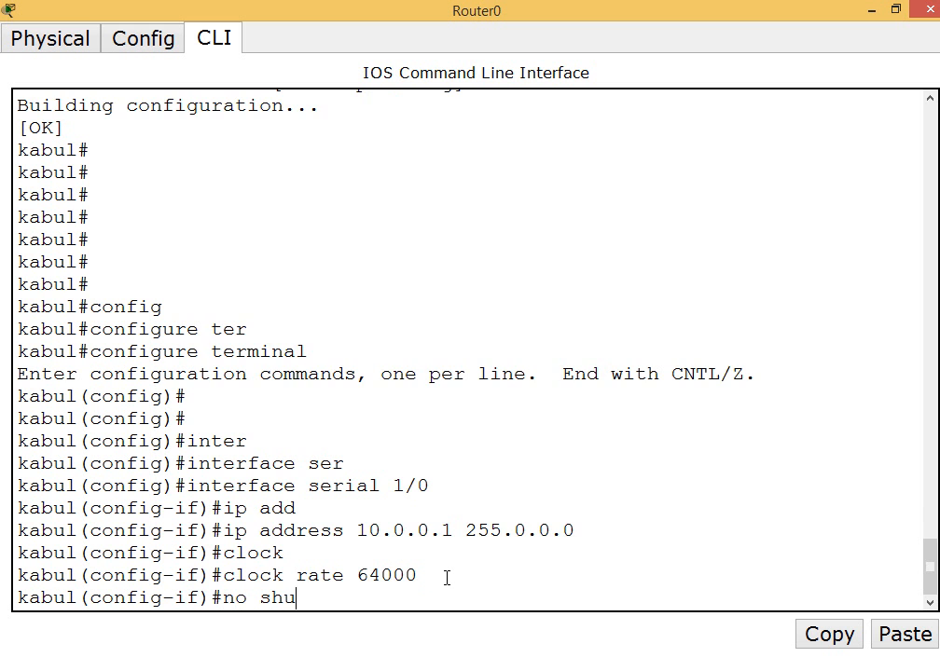
text(t)
key(Tab)
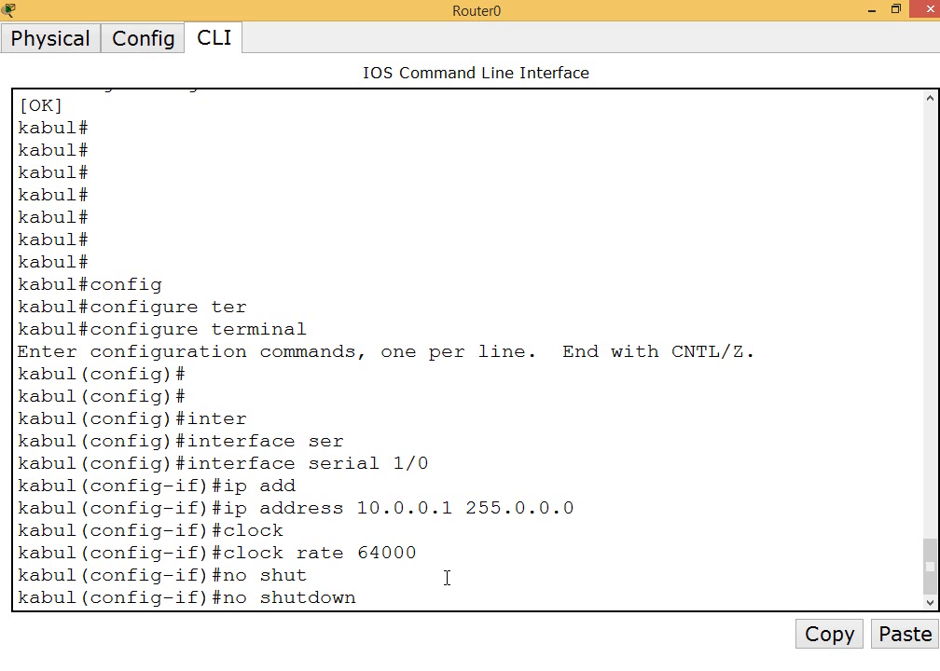
key(Return)
key(Return)
text(exit)
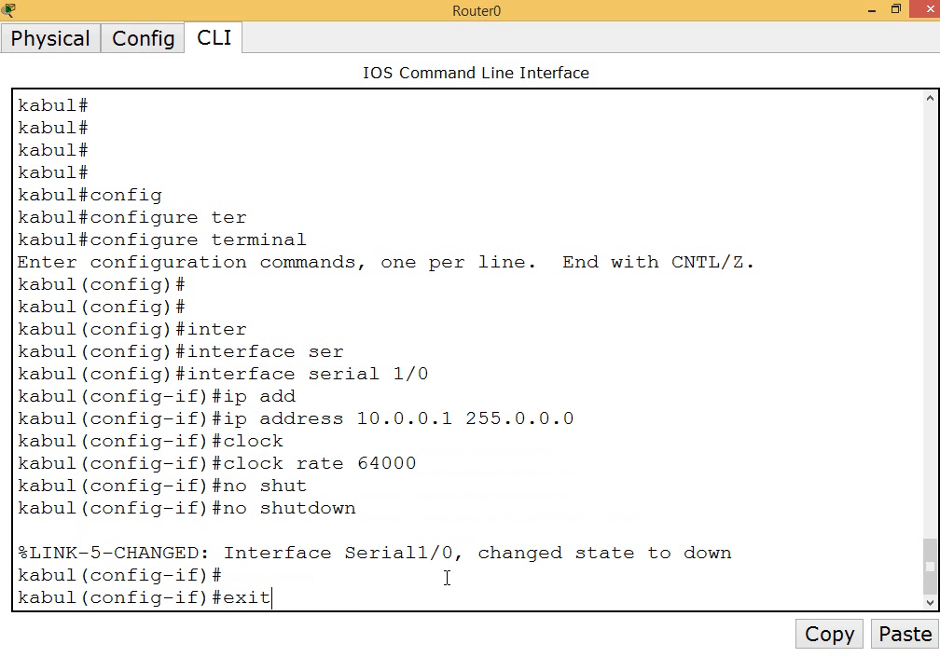
key(Return)
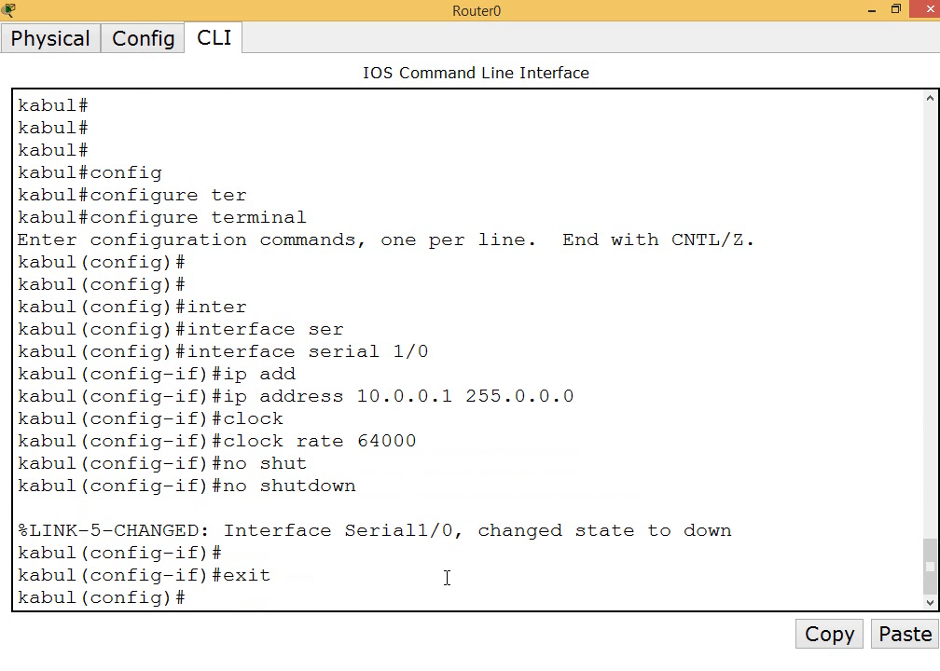
click(871, 8)
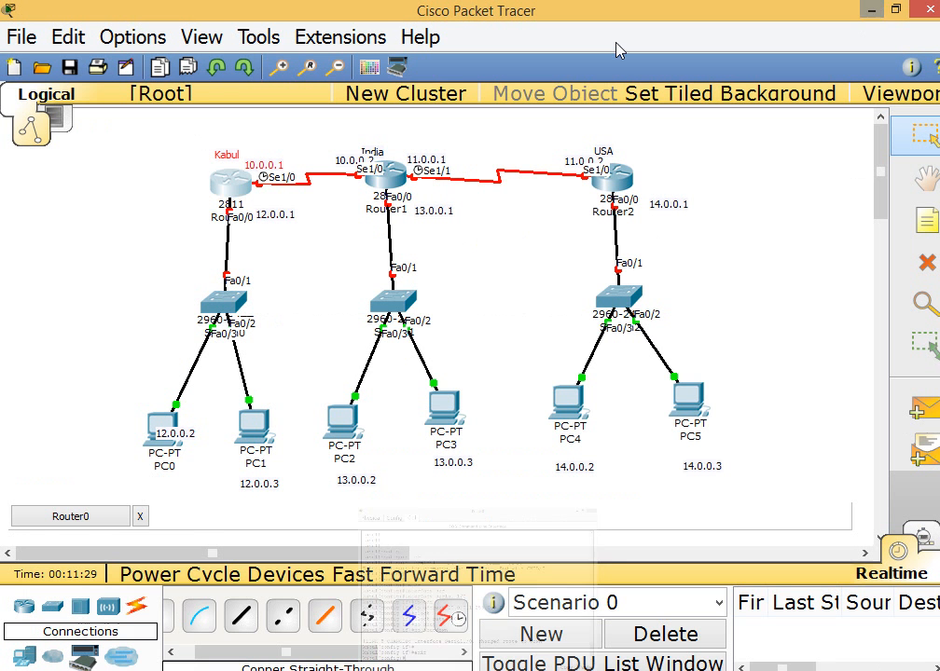
Return to the Kabul router's command line and enter configuration of interface fastEthernet 0/0
drag(272, 255, 211, 195)
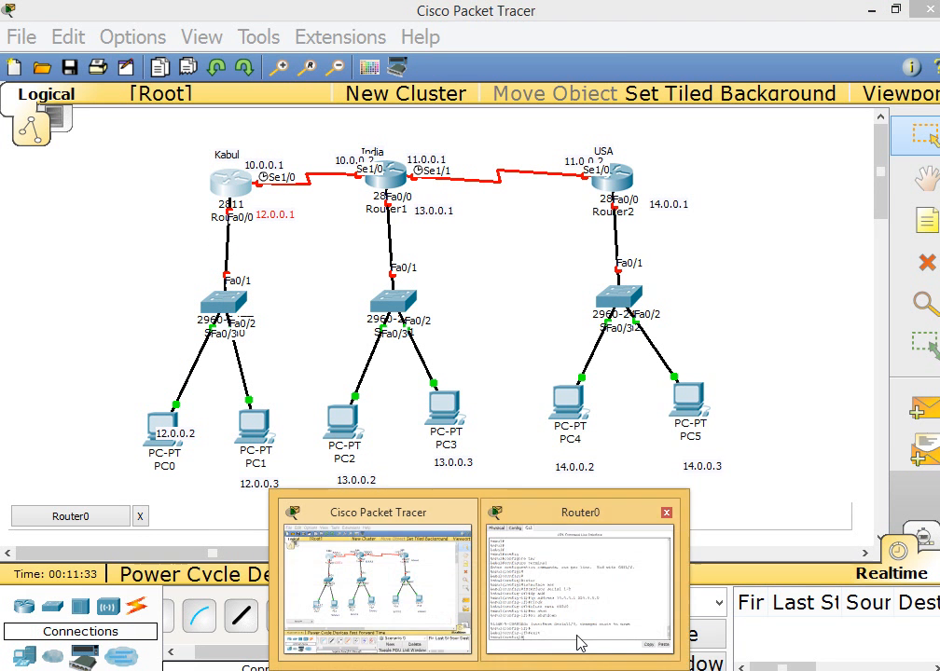
click(579, 639)
click(314, 602)
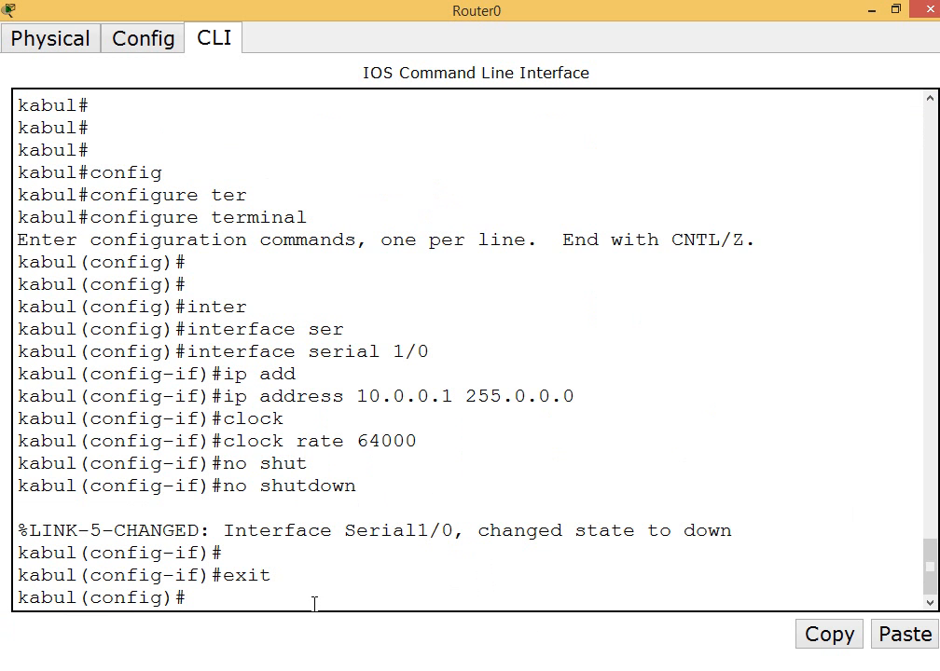
text(inter)
key(Tab)
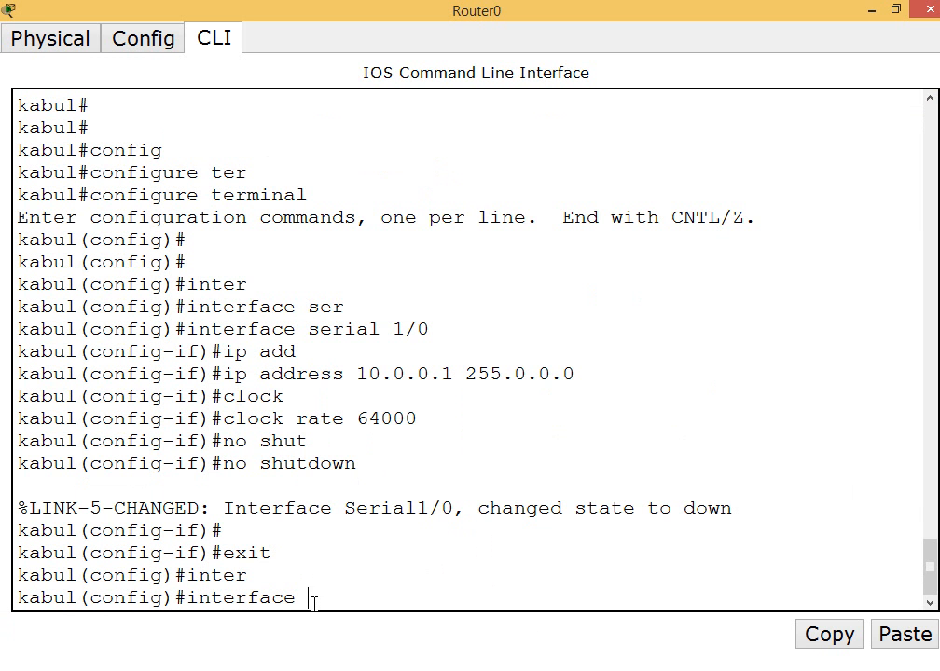
text(fas)
key(Tab)
text(0/0)
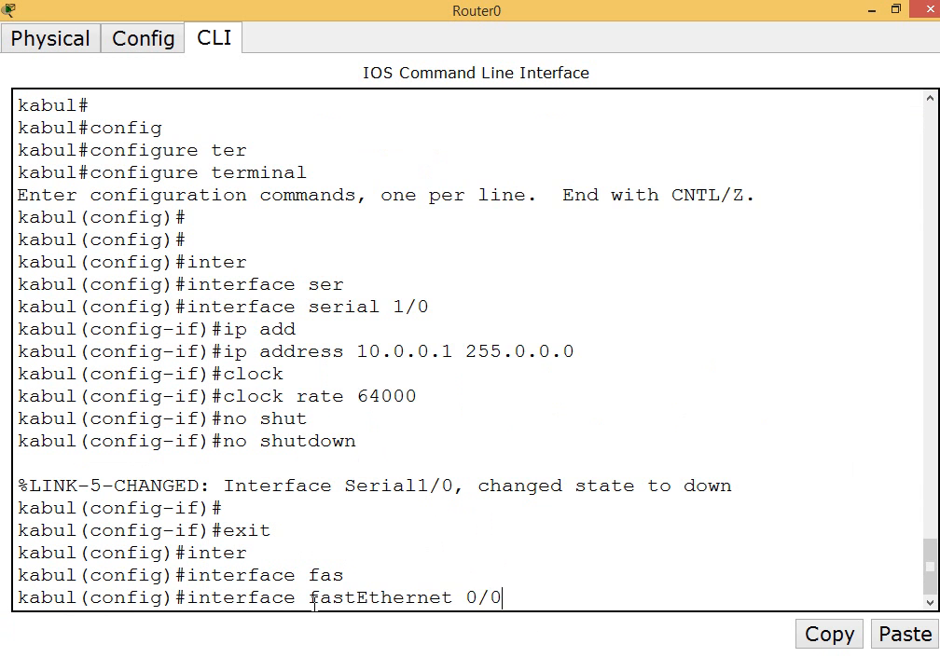
key(Return)
Assign fastEthernet 0/0 the IP address 12.0.0.1 with mask 255.0.0.0
text(ip add)
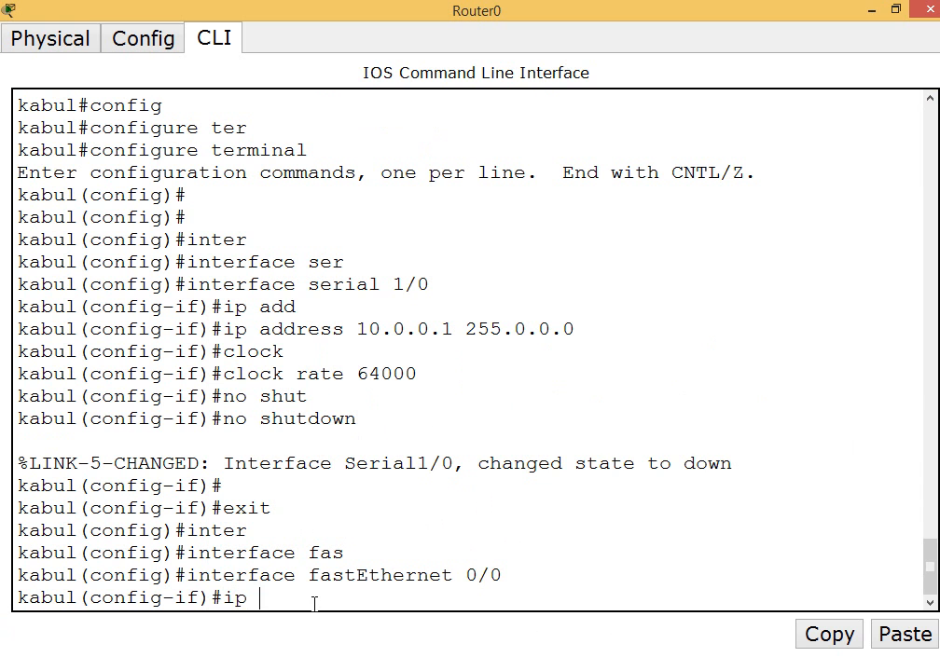
key(Tab)
text(12.)
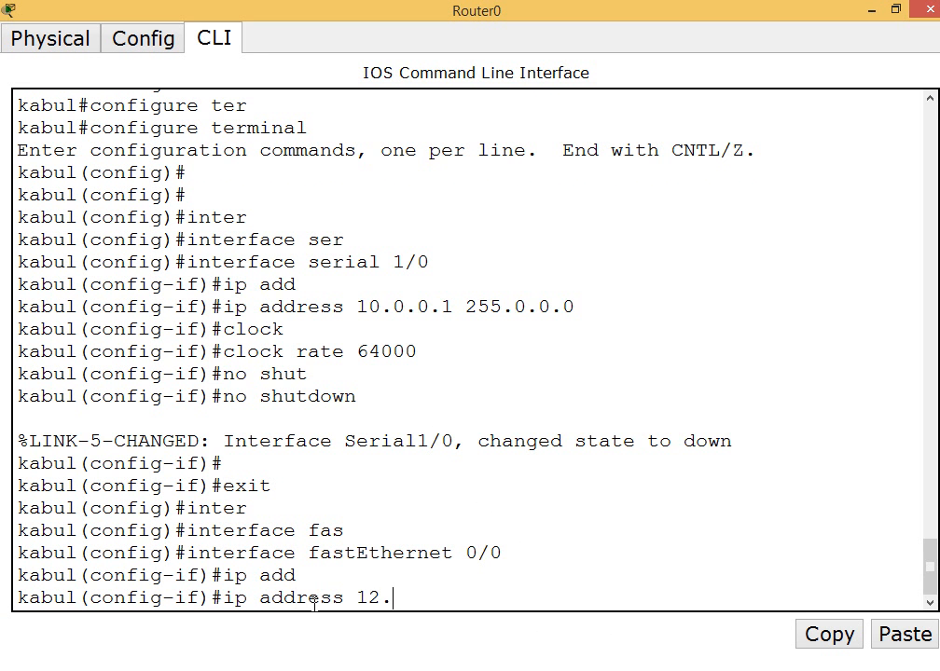
text(0.0.1 255.0.0.0)
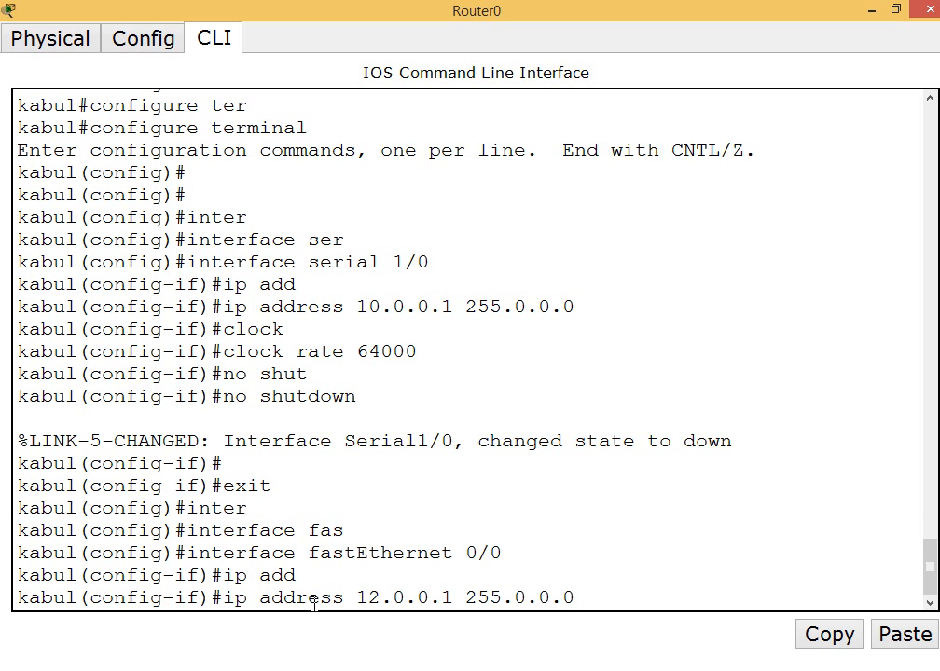
key(Return)
Enable fastEthernet 0/0 with the no shutdown command
text(no shut)
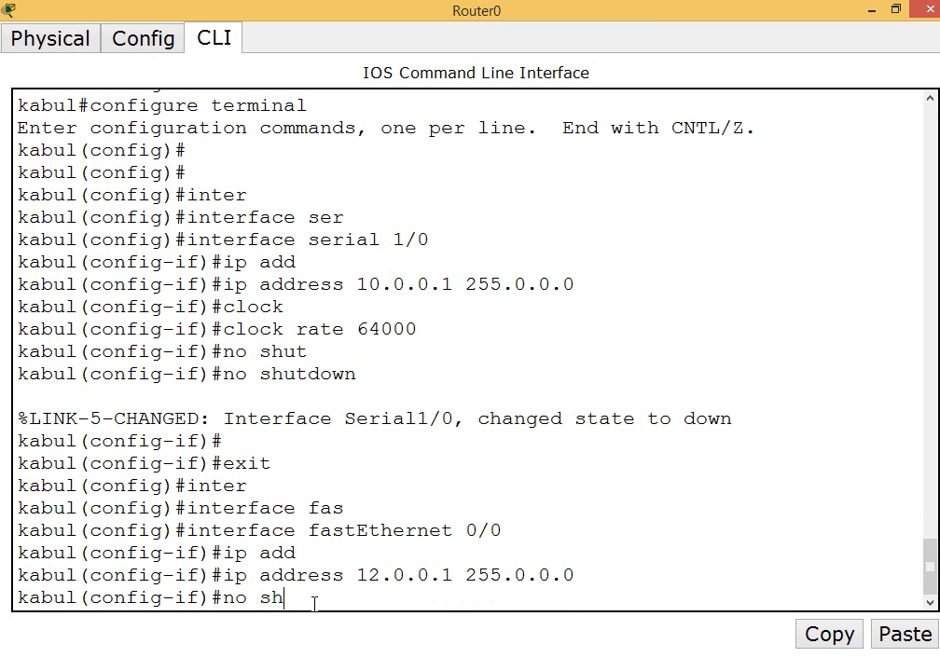
key(Tab)
key(Return)
Exit interface and global configuration modes to return to the kabul# privileged prompt
key(Return)
key(Return)
key(Return)
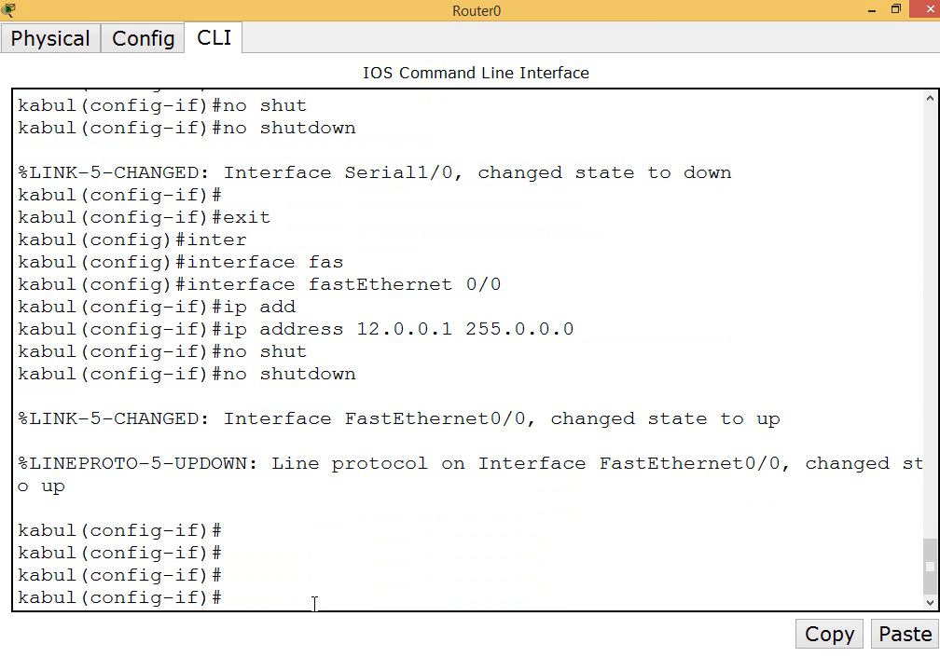
text(exit)
key(Return)
key(Return)
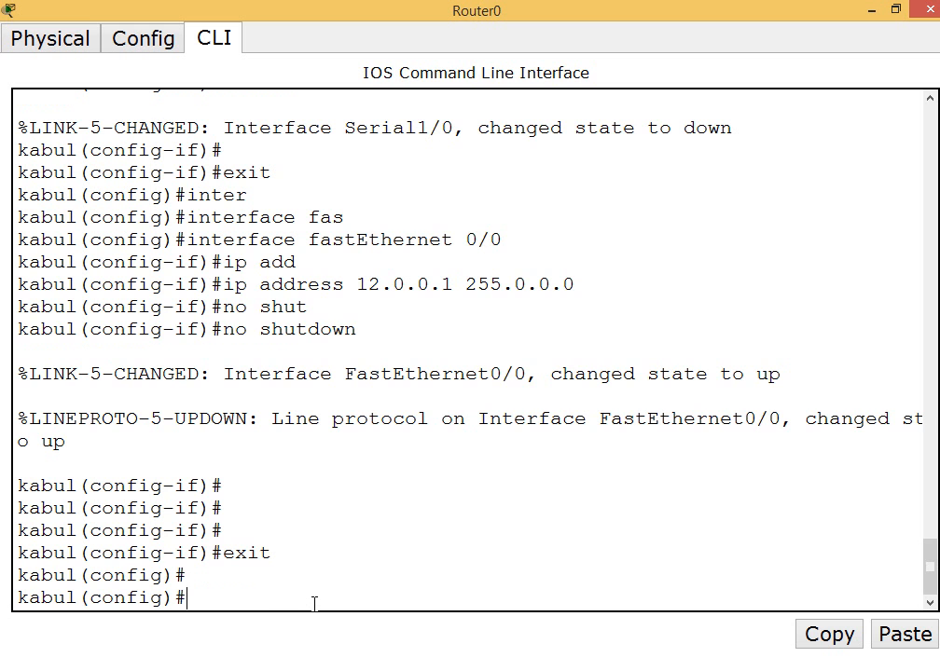
text(exit)
key(Return)
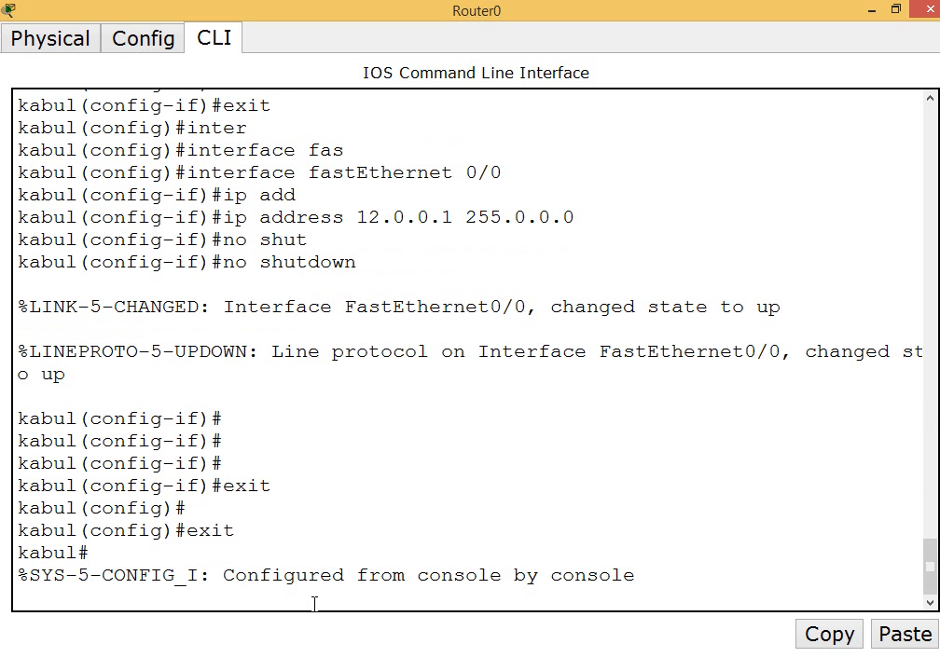
key(Return)
Save the Kabul router's configuration with the wr command instead of the recalled copy running-config startup-config
text(wr)
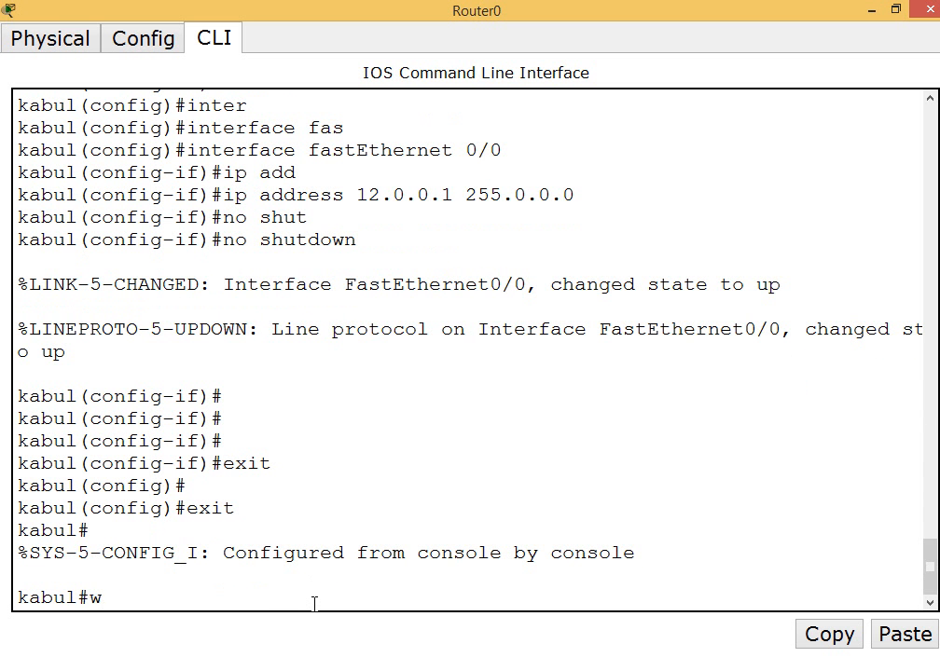
key(Up)
key(Up)
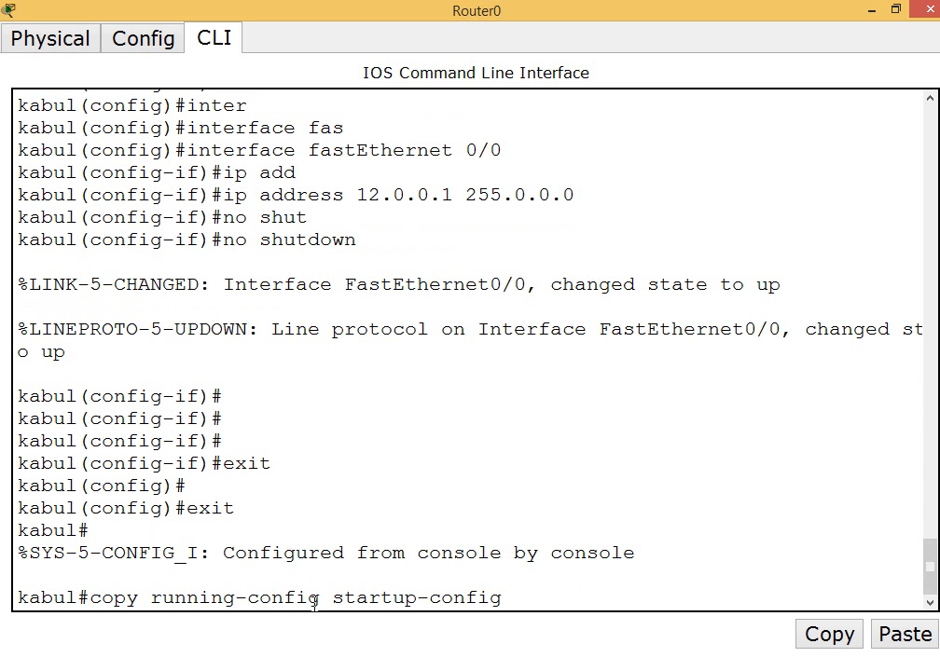
drag(509, 597, 91, 606)
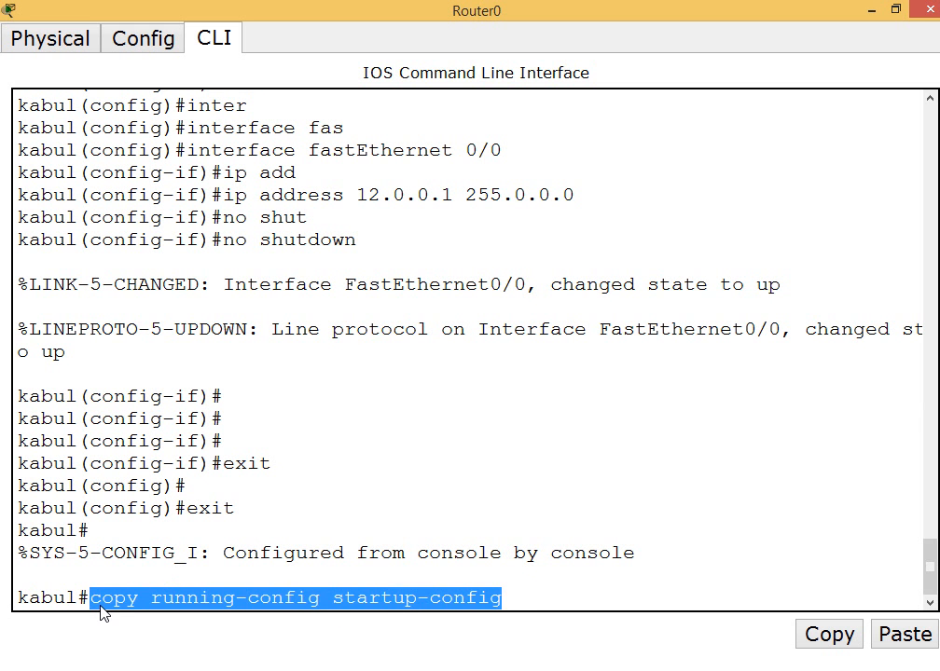
text(wr)
key(BackSpace)
key(BackSpace)
key(BackSpace)
key(BackSpace)
key(BackSpace)
key(BackSpace)
key(BackSpace)
key(BackSpace)
key(BackSpace)
key(BackSpace)
key(BackSpace)
key(BackSpace)
key(BackSpace)
key(BackSpace)
key(BackSpace)
key(BackSpace)
key(BackSpace)
key(BackSpace)
key(BackSpace)
key(BackSpace)
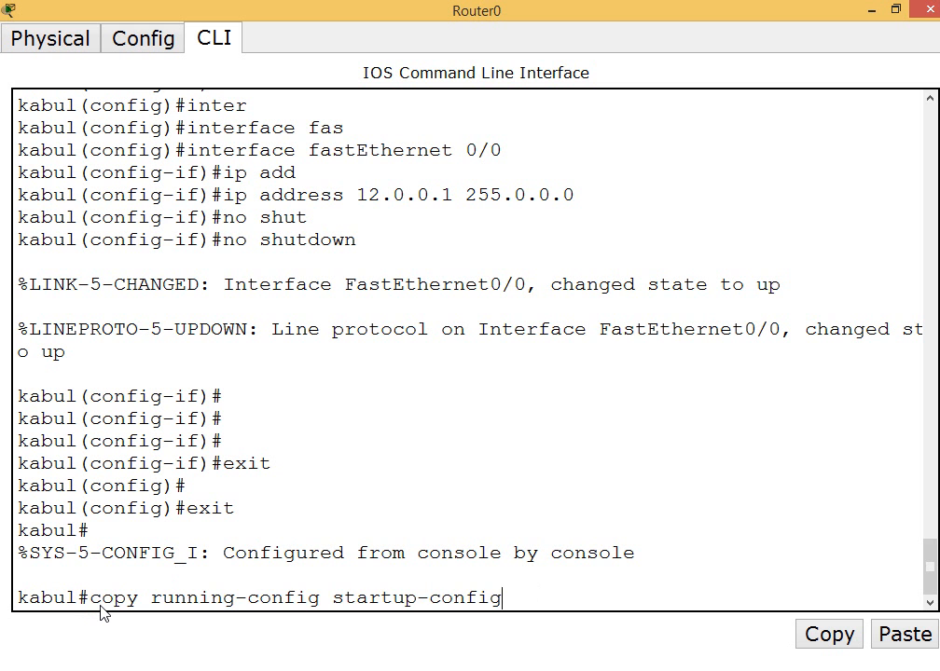
text(wr)
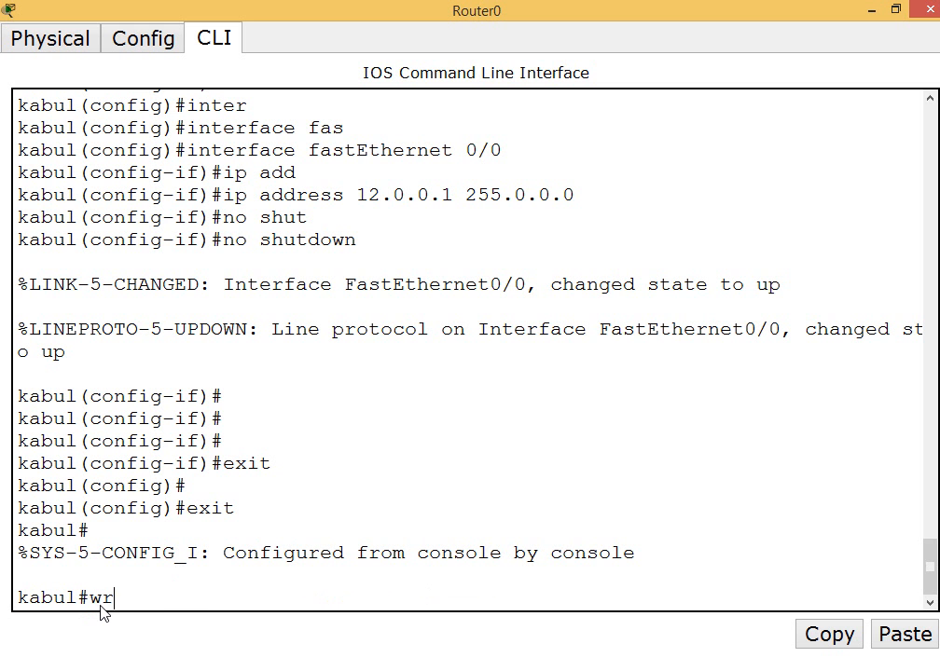
key(Return)
key(Return)
key(Return)
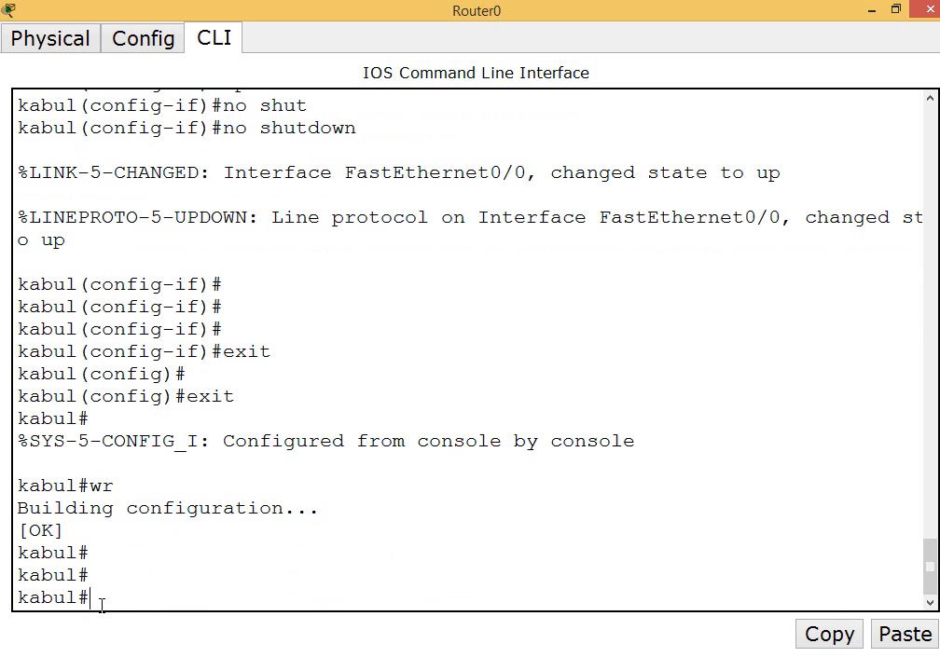
Close the Kabul router's window and open the command line of the India router, Router1
click(928, 9)
mouse_move(387, 184)
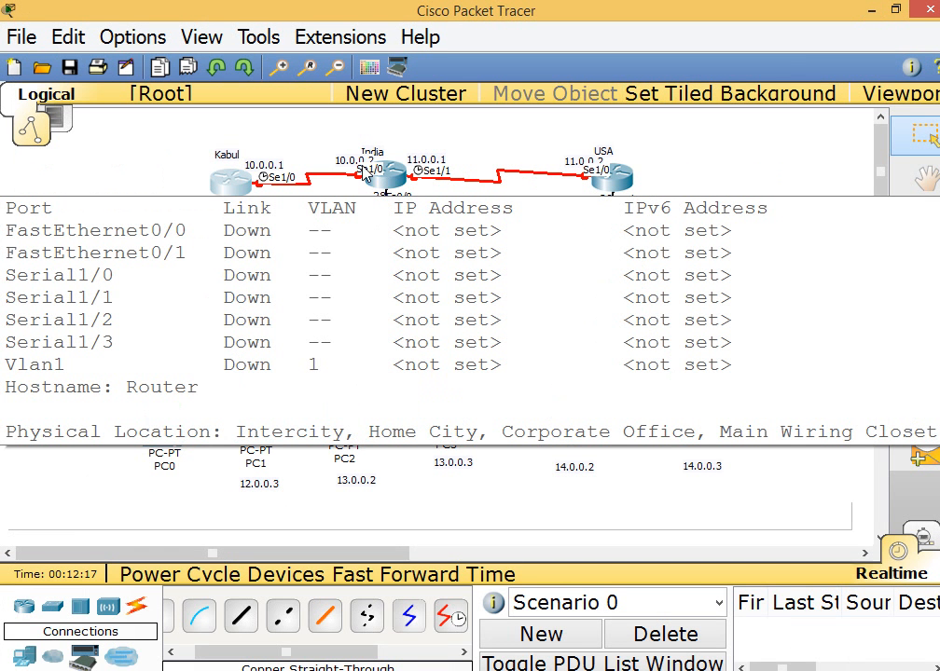
drag(339, 141, 450, 211)
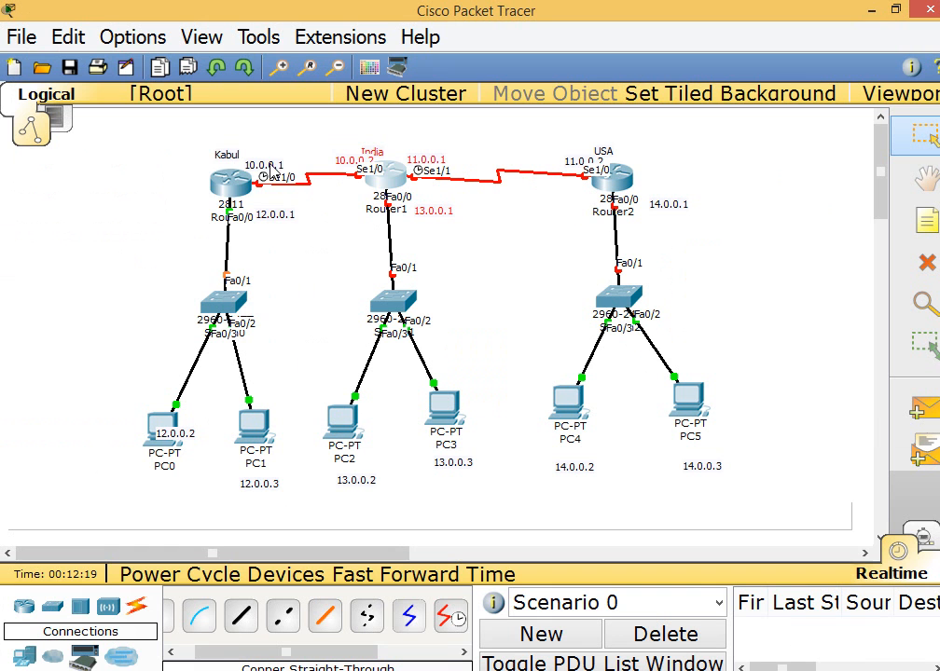
drag(193, 135, 297, 203)
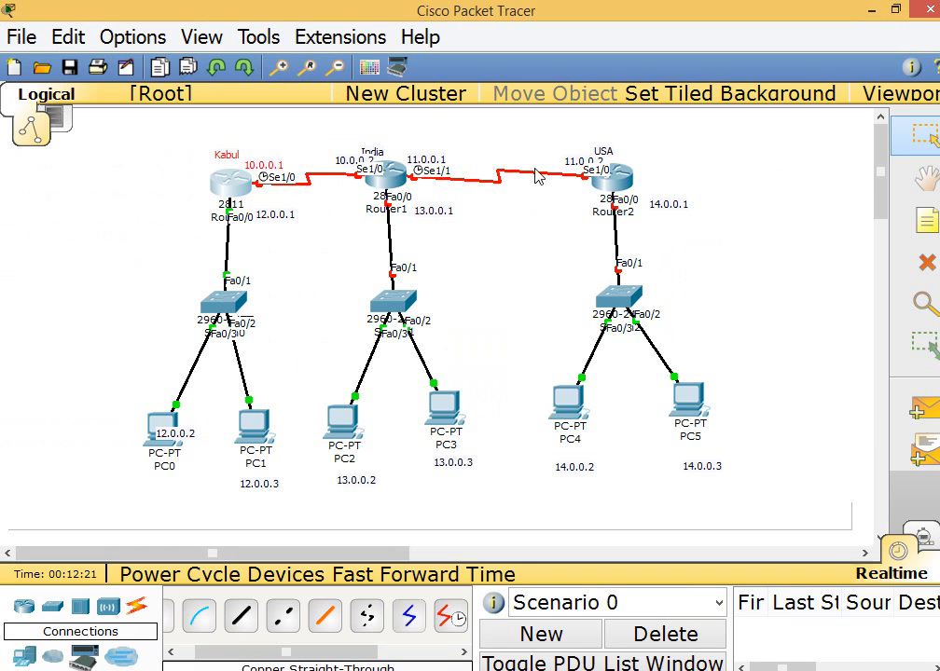
drag(397, 139, 623, 206)
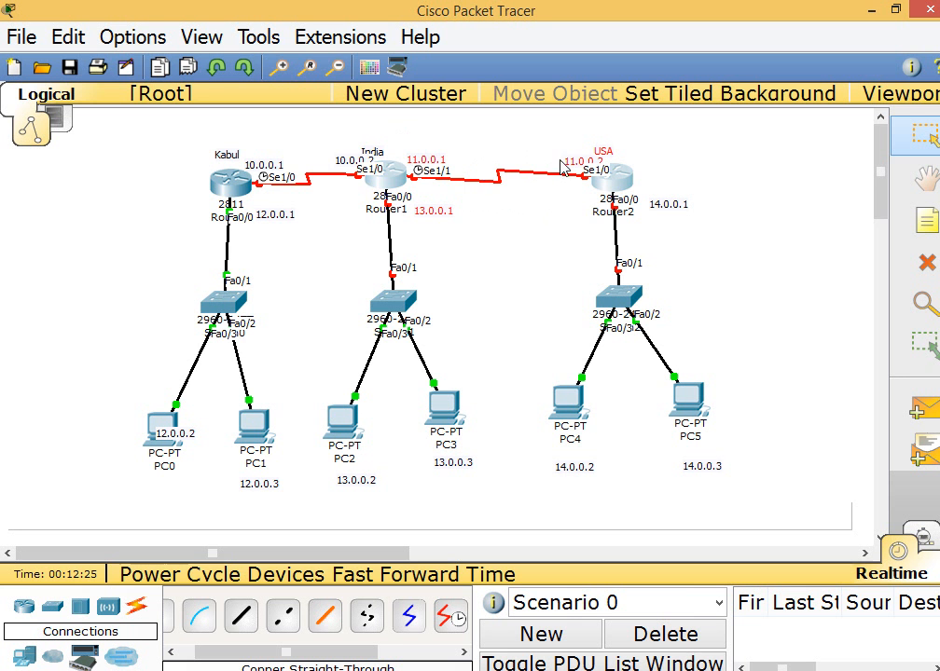
mouse_move(568, 160)
mouse_down()
mouse_move(559, 157)
mouse_move(566, 160)
mouse_up()
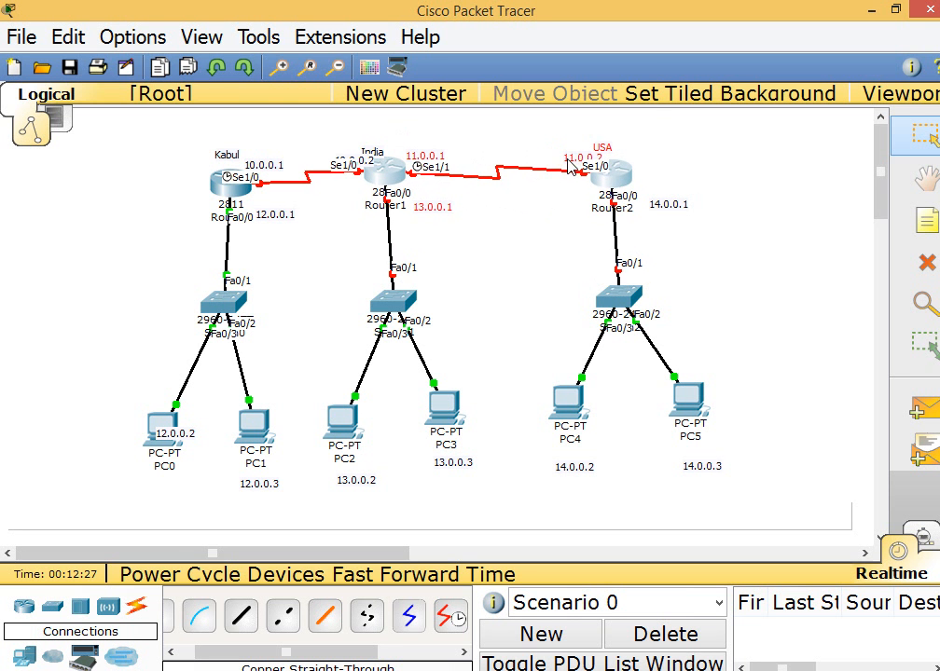
click(378, 172)
double_click(378, 77)
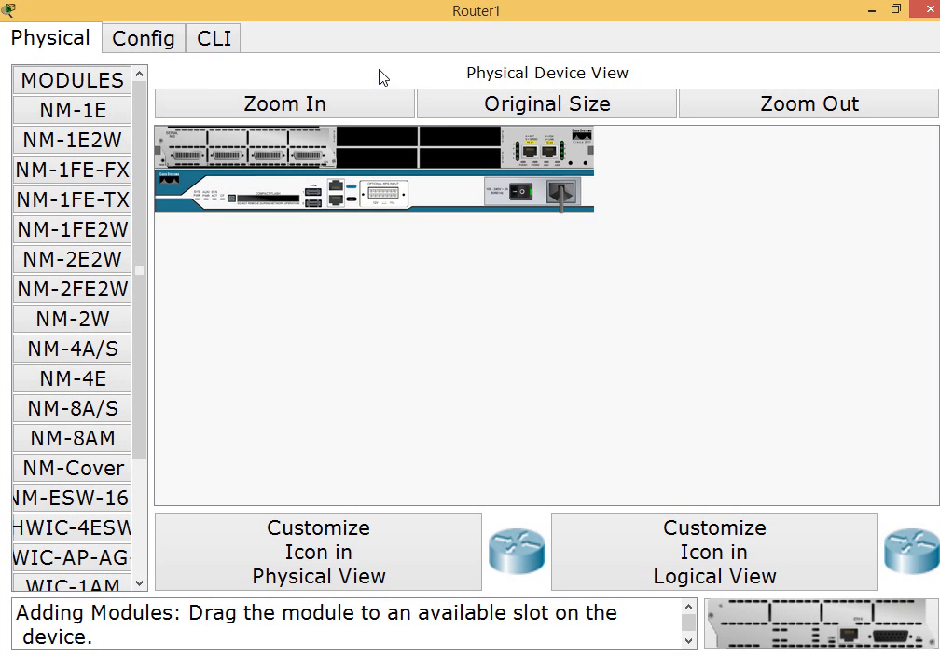
click(216, 34)
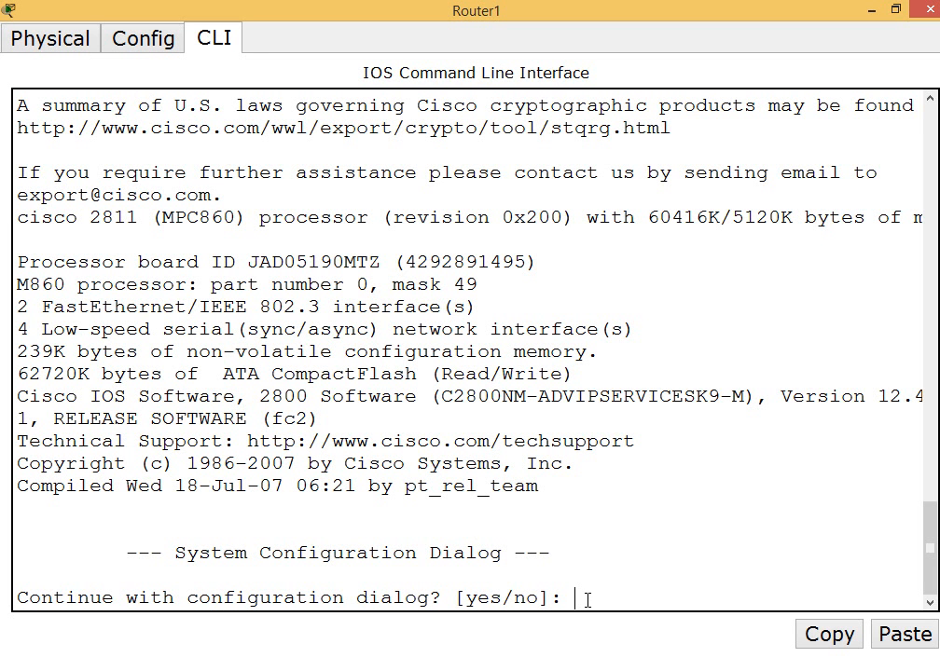
Decline the initial configuration dialog on Router1 and enter global configuration mode with en and conf t
text(n)
key(Return)
key(Return)
key(Return)
text(en)
key(Return)
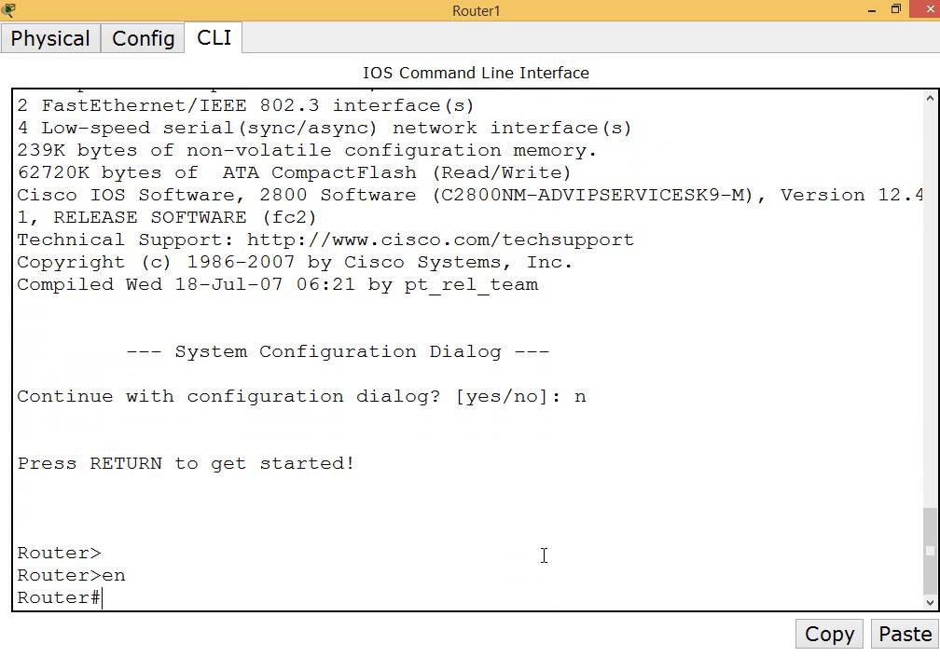
text(conf t)
key(Return)
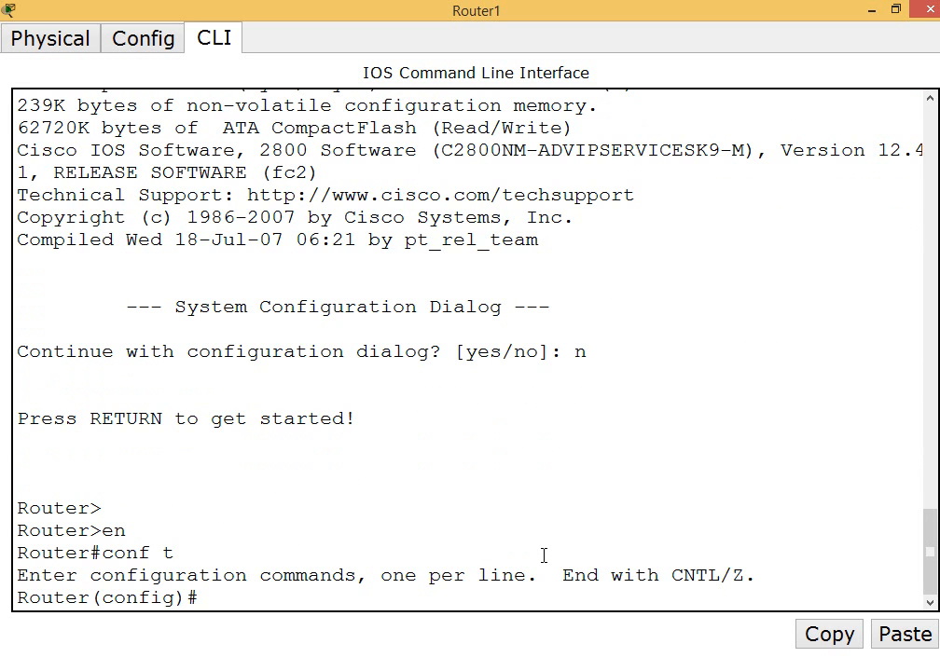
Set the hostname of Router1 to India
text(host)
key(Tab)
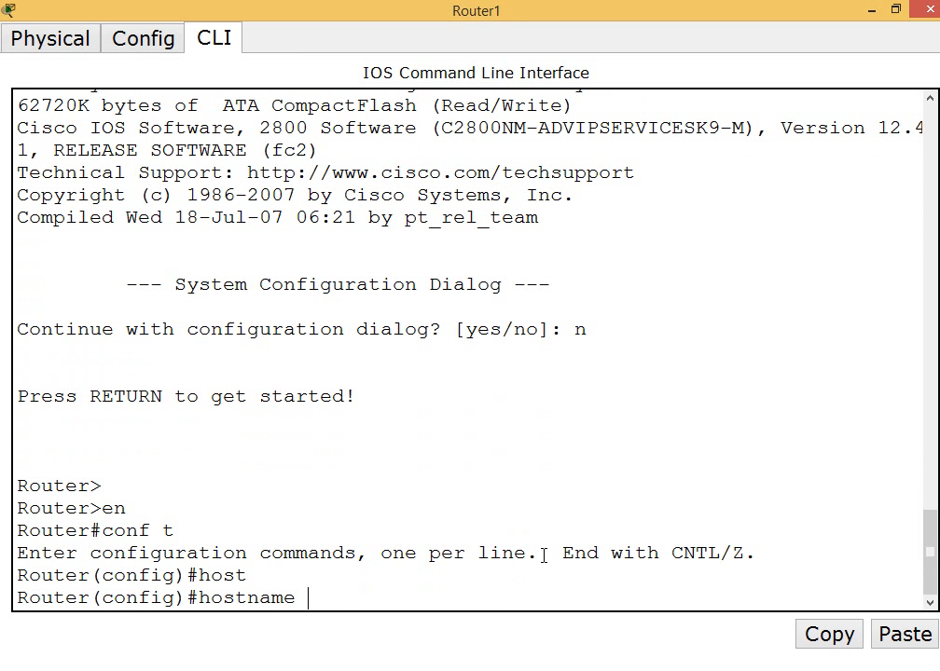
text(India)
key(Return)
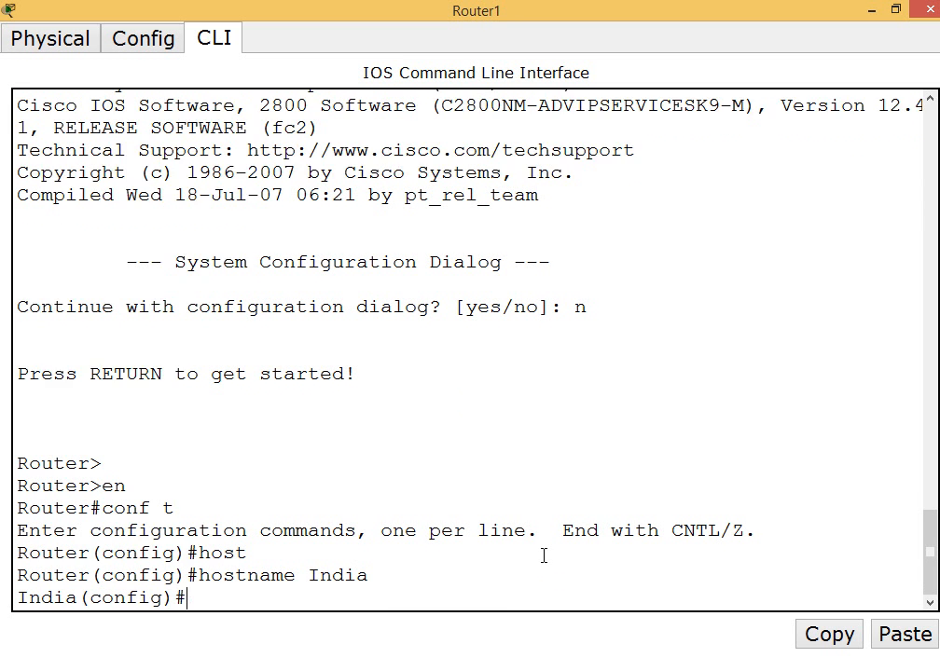
key(Return)
key(Return)
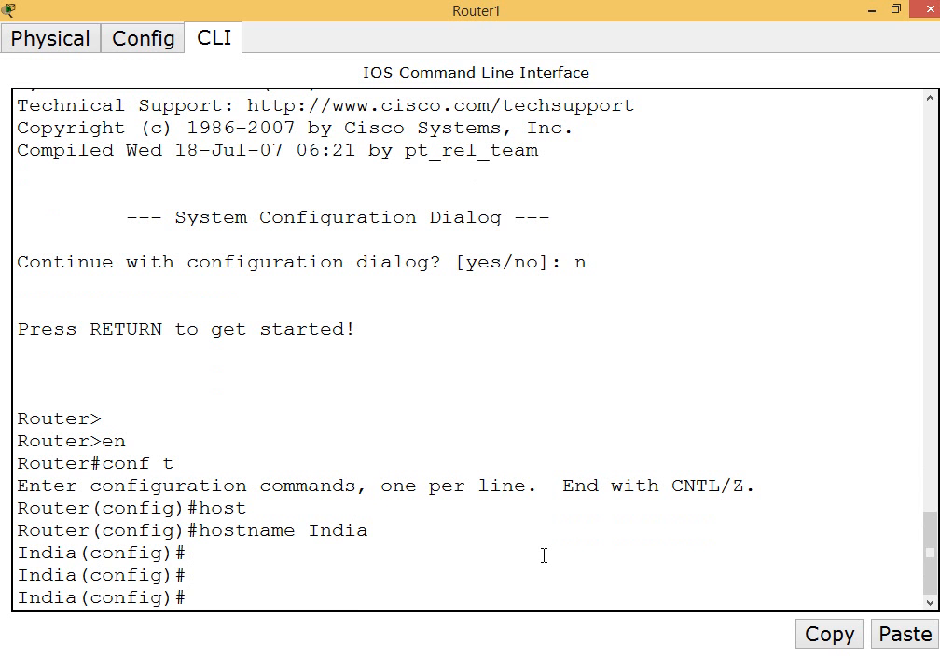
Enter configuration of interface serial 1/0 on the India router
text(ip)
key(BackSpace)
key(BackSpace)
text(inter)
key(Tab)
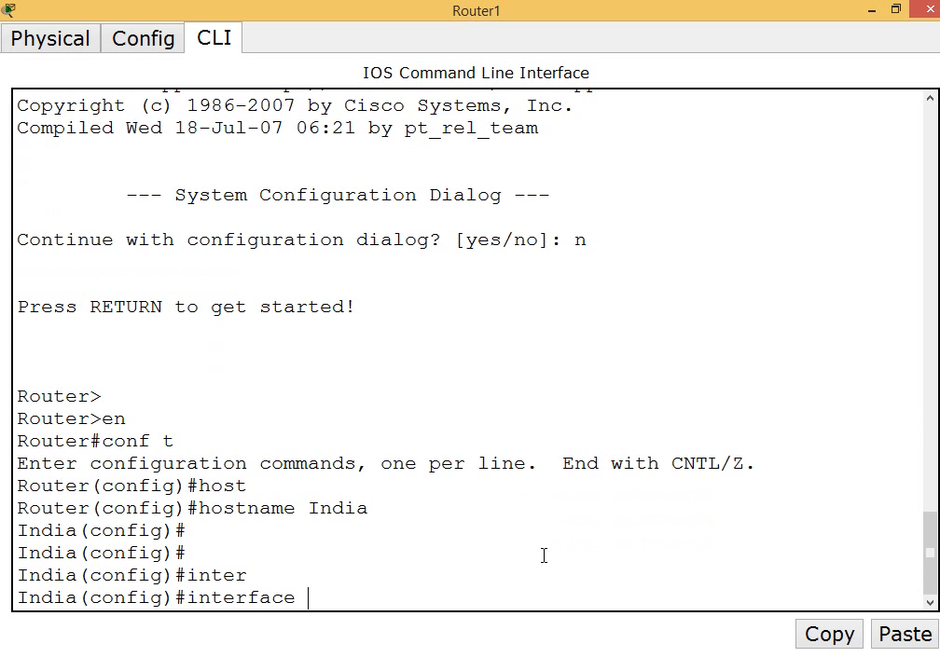
text(se)
key(Tab)
text(1/0)
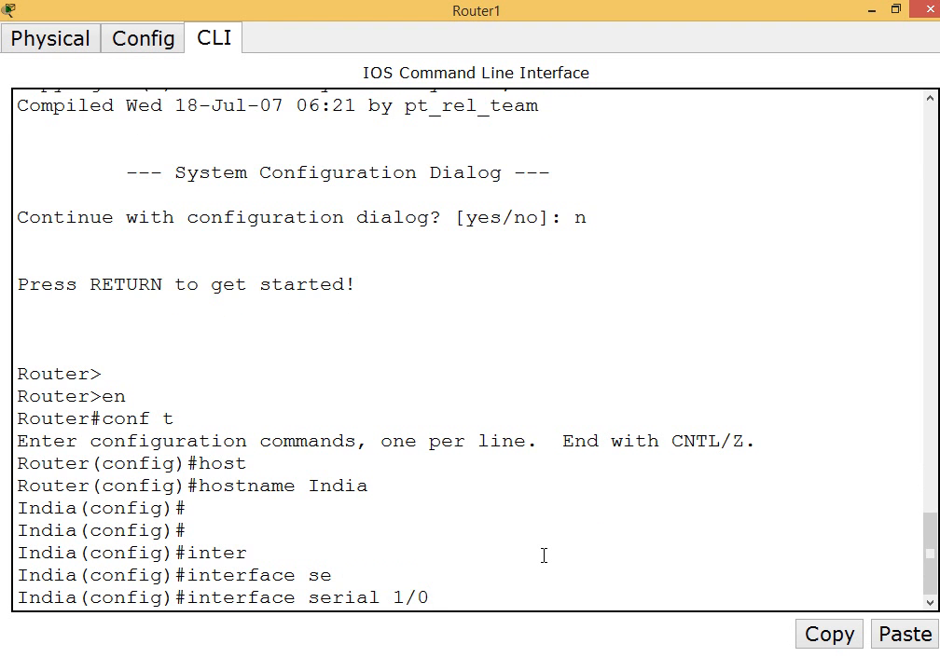
key(Return)
Check the India router's address labels on the topology and assign 10.0.0.2 with mask 255.0.0.0 to its interface serial 1/0
text(ia(config-if)#i)
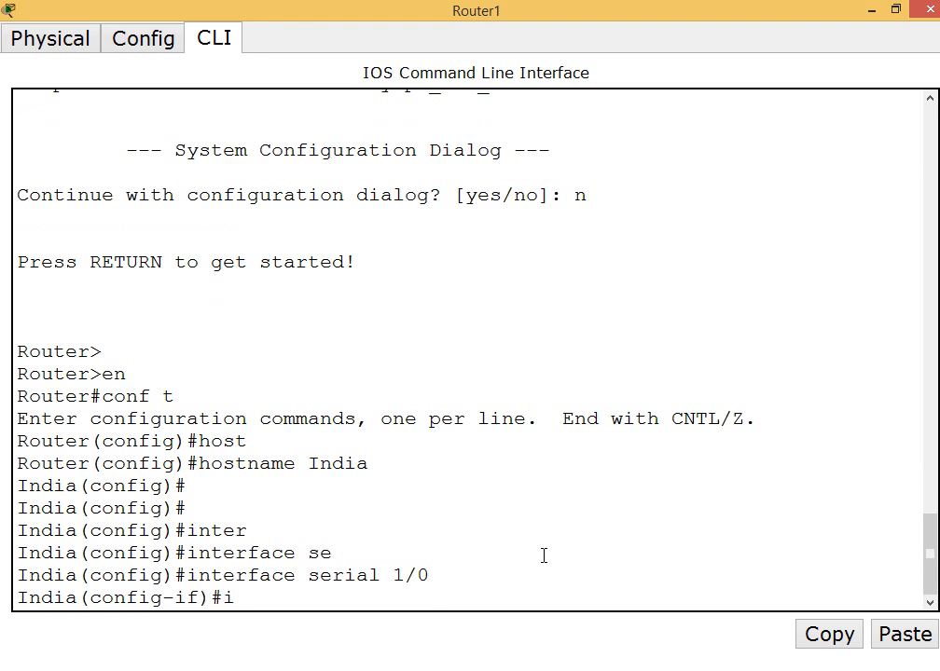
text(p add)
click(895, 10)
drag(519, 82, 488, 377)
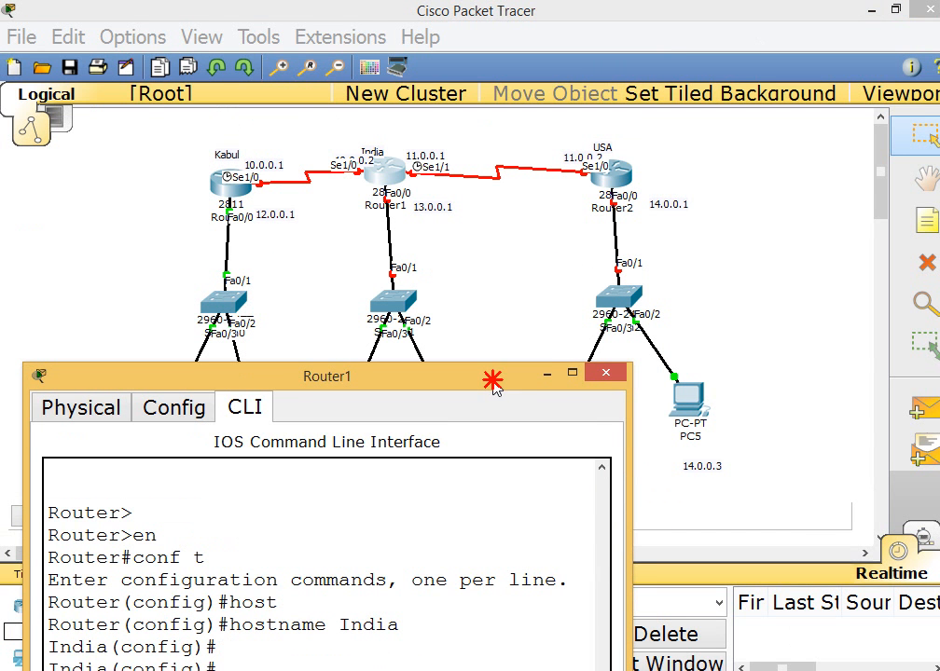
click(364, 179)
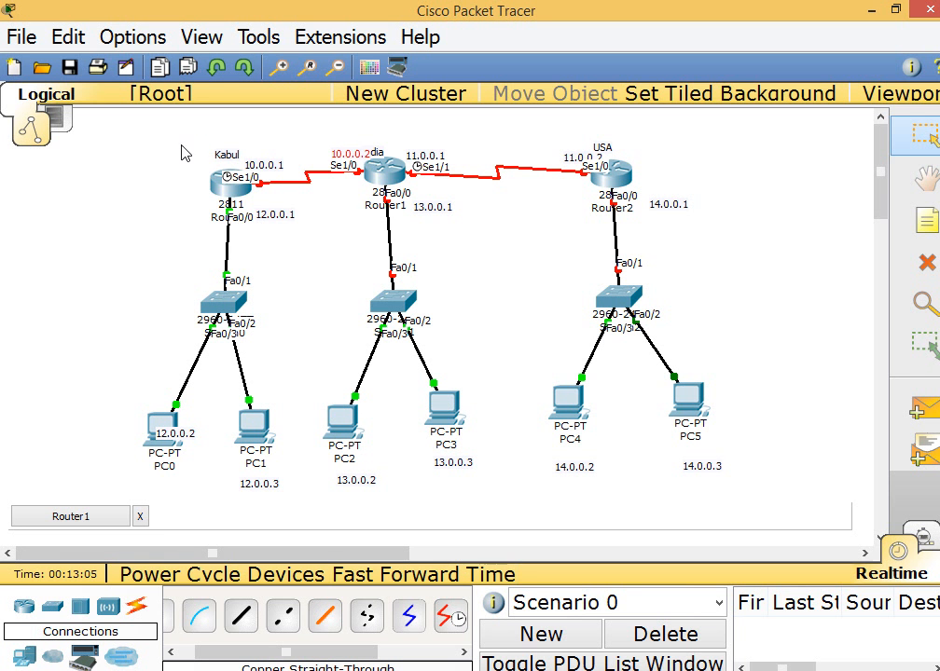
drag(181, 142, 371, 177)
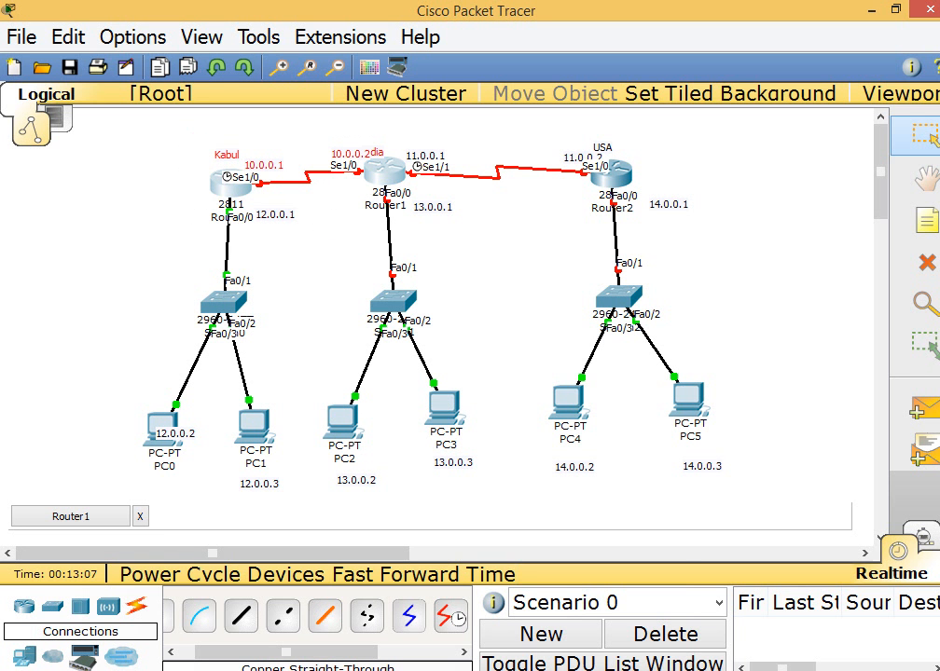
click(643, 573)
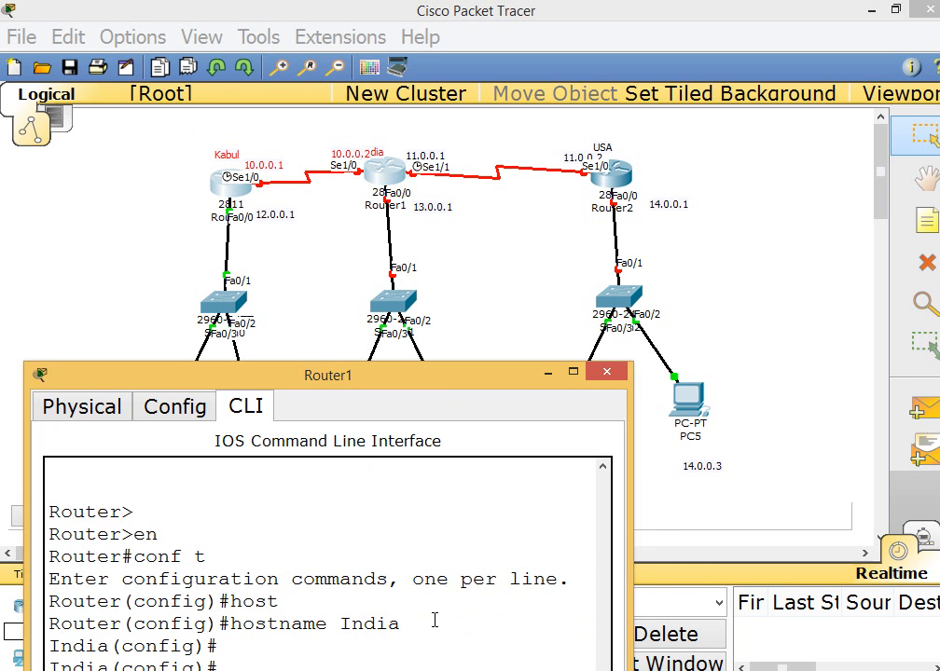
drag(442, 388, 511, 161)
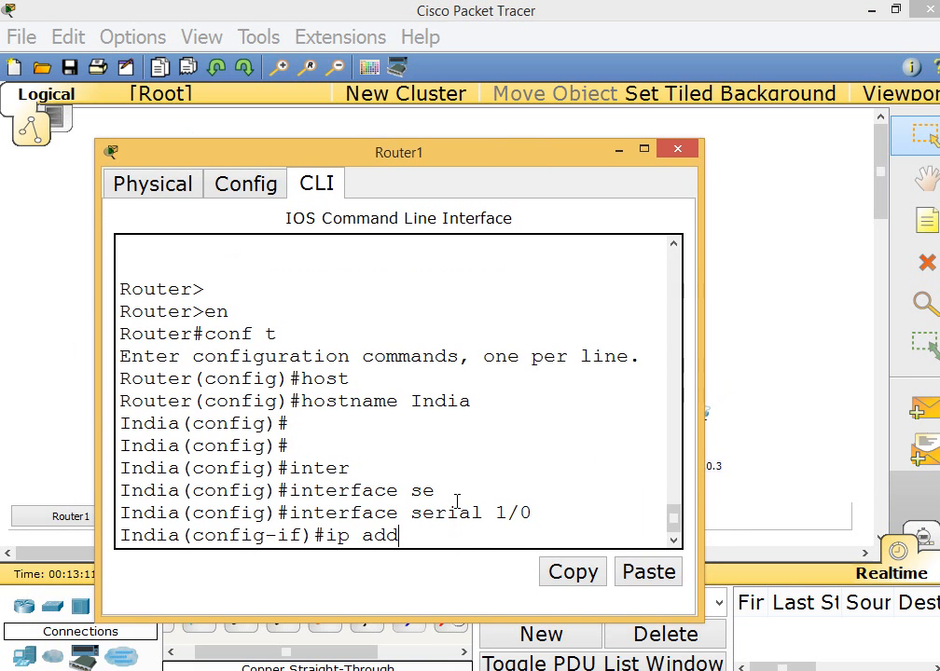
key(Tab)
text(10.)
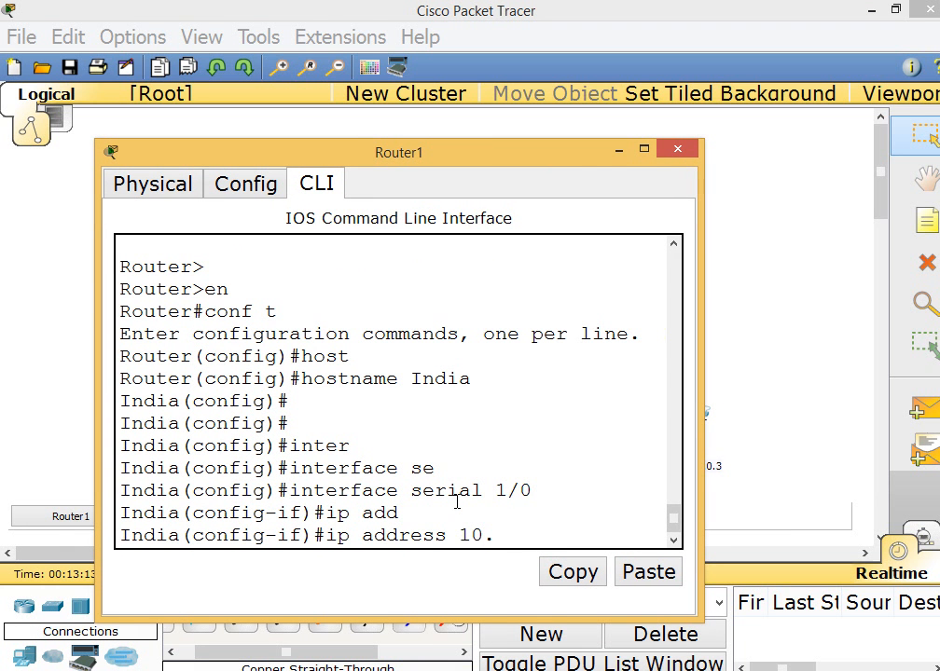
text(0.0.)
text(255.)
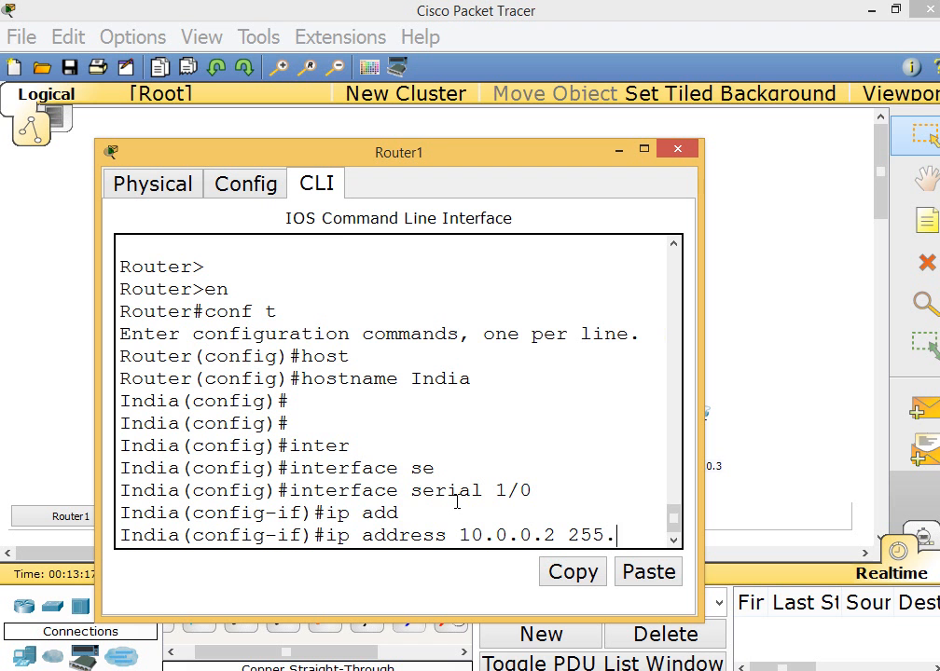
text(0.0.)
text(0.0.)
key(Return)
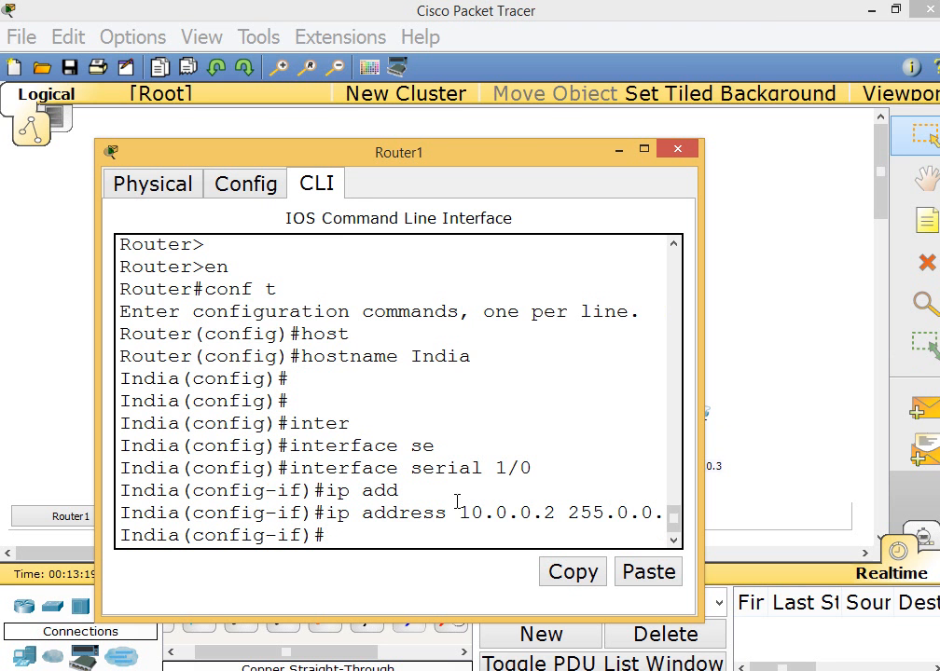
Maximize the Router1 window and set the clock rate of serial 1/0 to 64000
click(643, 150)
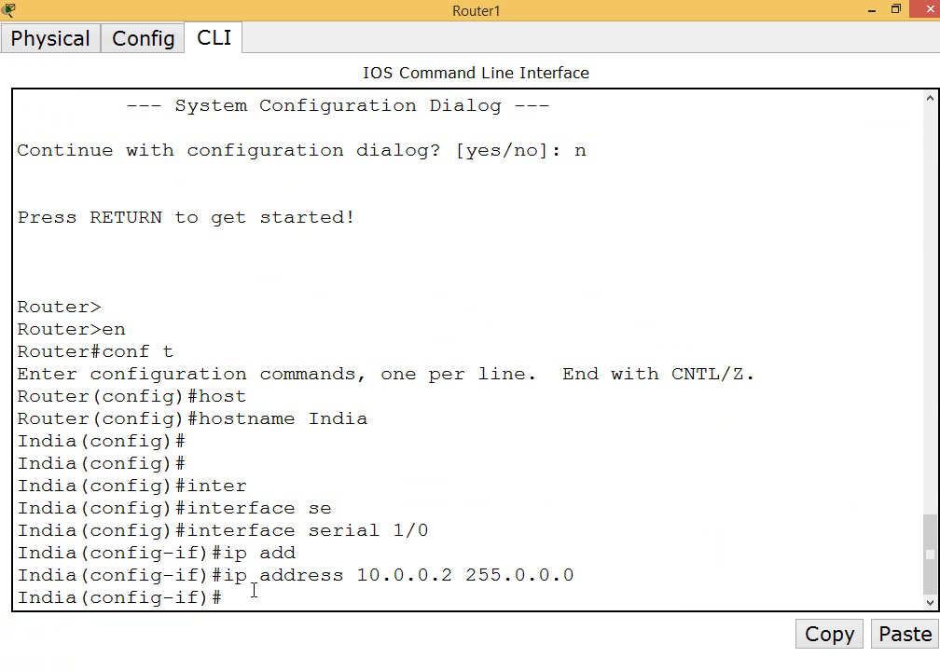
text(cl)
key(Tab)
text(ra)
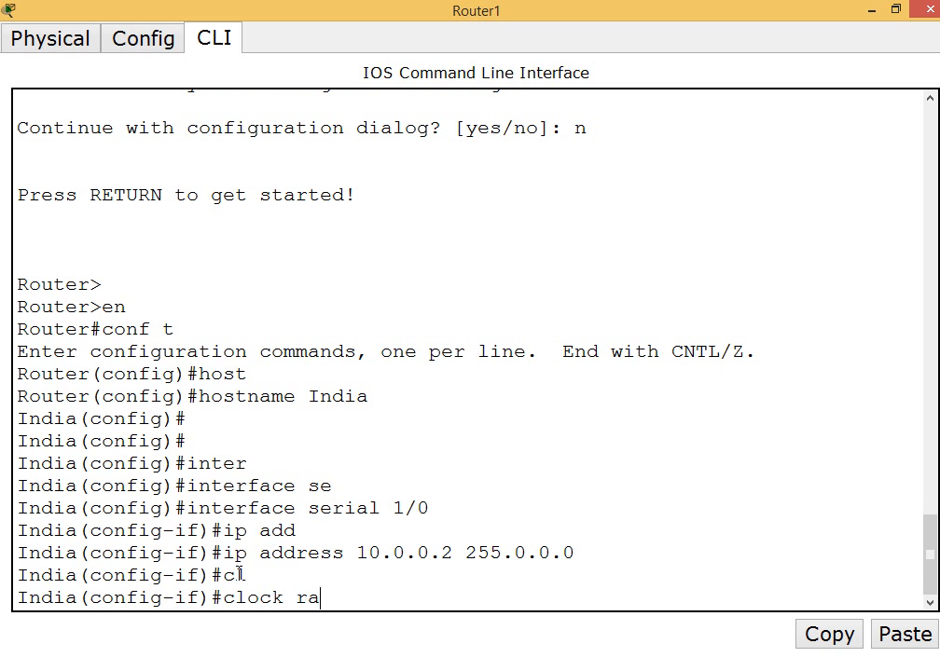
text(te 64000)
key(Return)
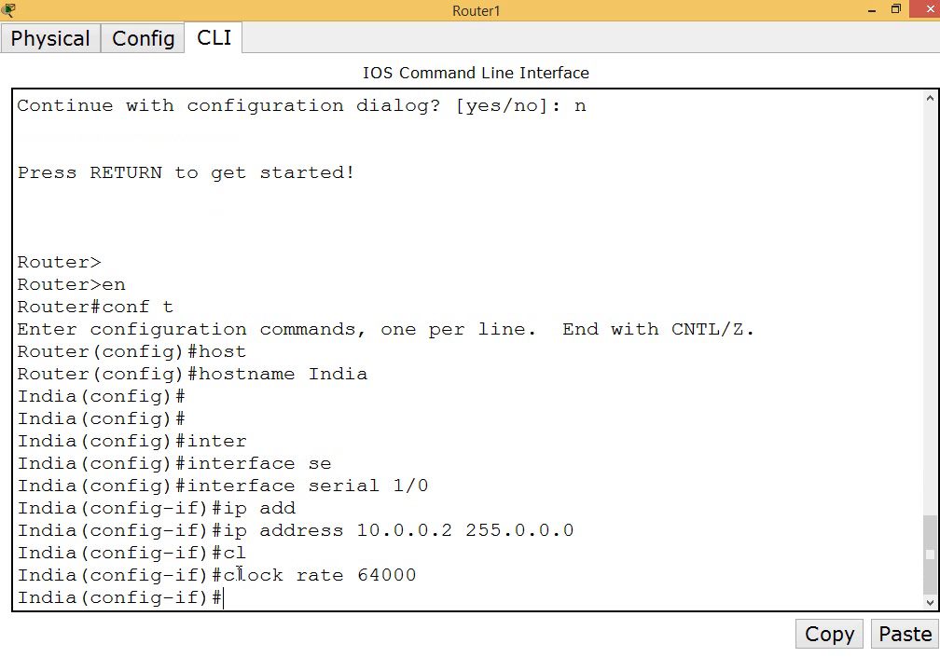
Enable interface serial 1/0 on the India router with no shutdown
text(no shut)
key(Tab)
key(Return)
key(Return)
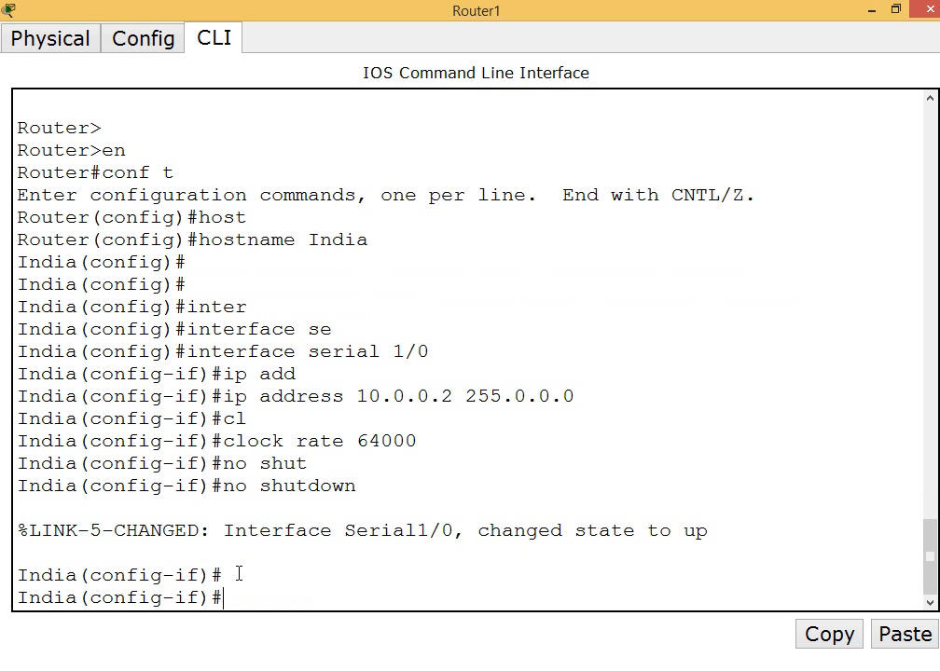
key(Return)
Exit the serial 1/0 configuration on the India router and check the India–USA link's labels on the topology
text(exit)
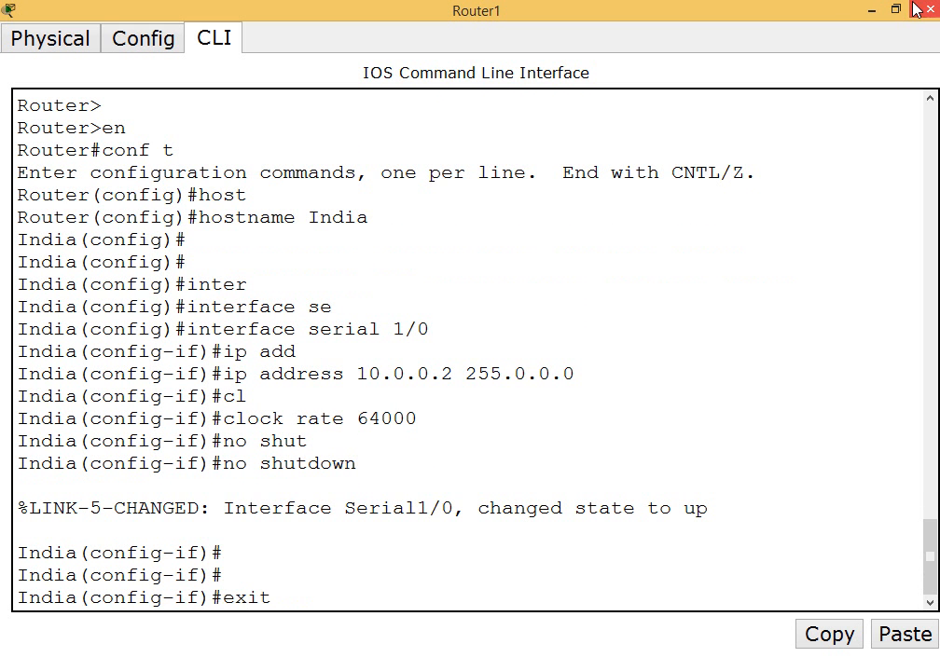
click(871, 9)
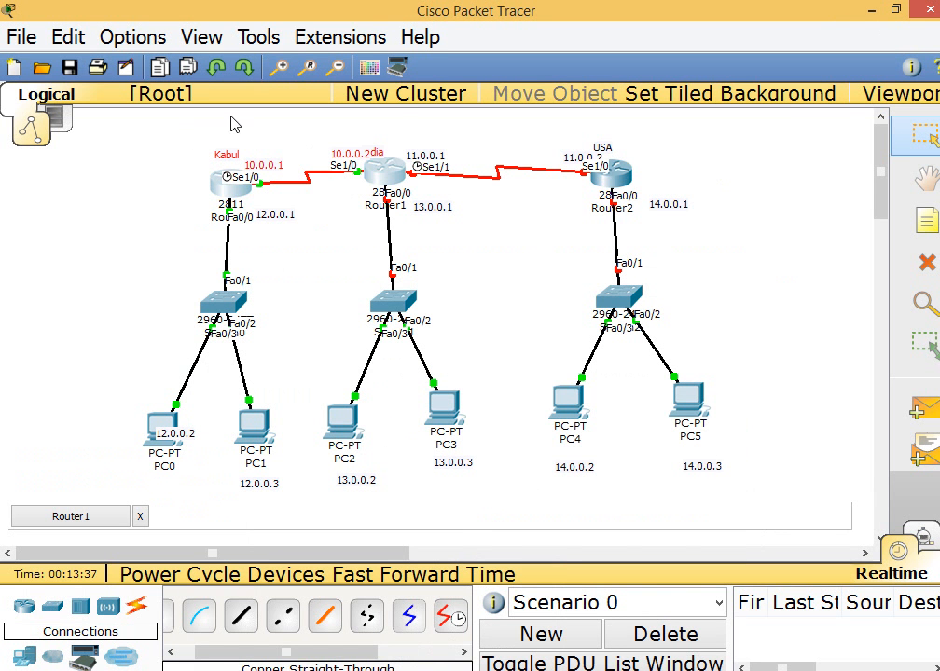
drag(230, 119, 376, 211)
drag(404, 134, 580, 203)
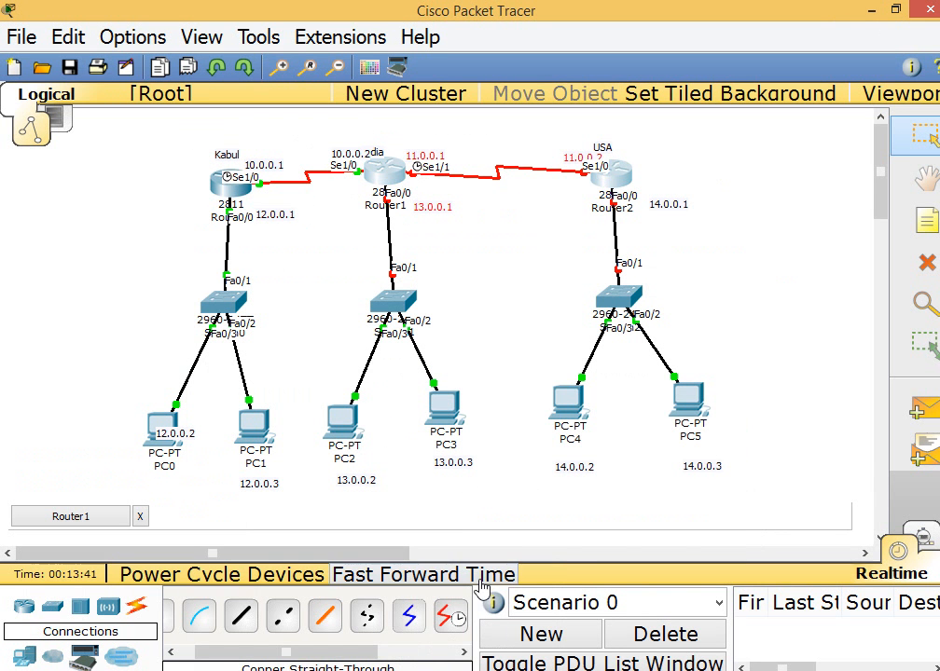
mouse_move(571, 667)
click(570, 643)
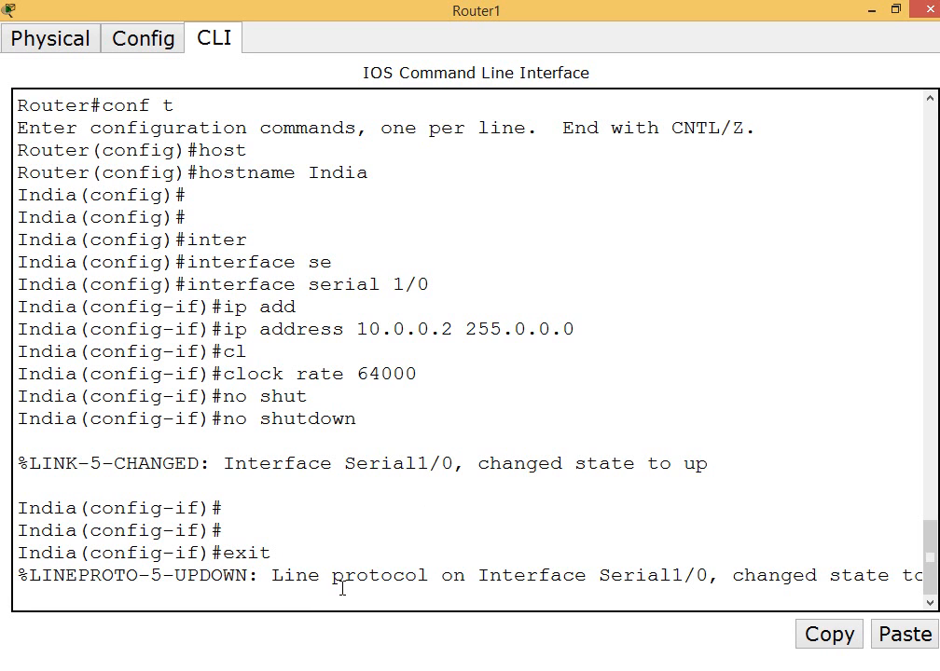
key(Return)
key(Return)
Enter configuration of interface serial 1/1 on the India router
text(ia(config)#i)
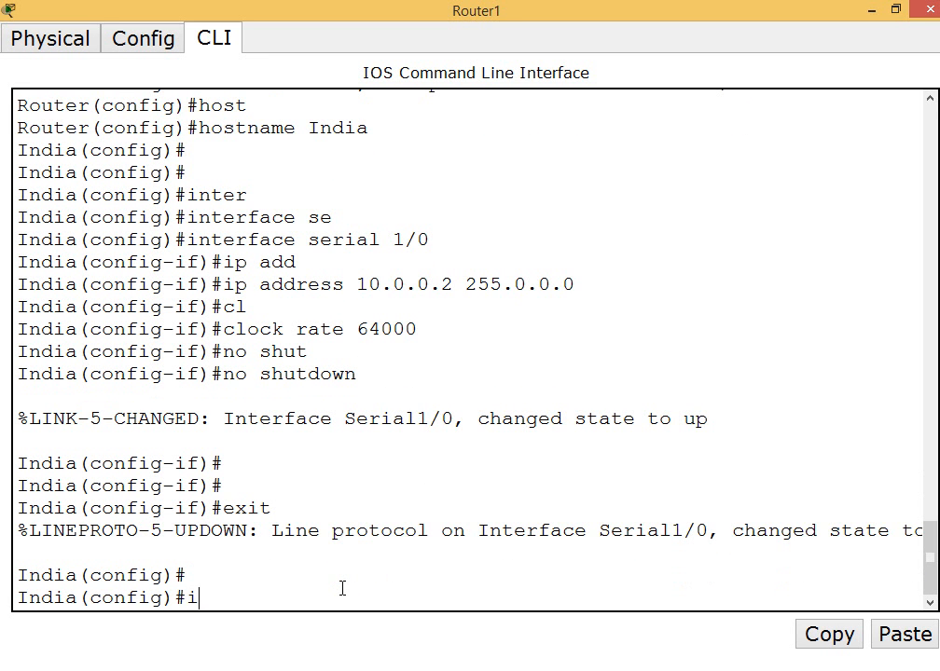
text(nter)
key(Tab)
text(ser)
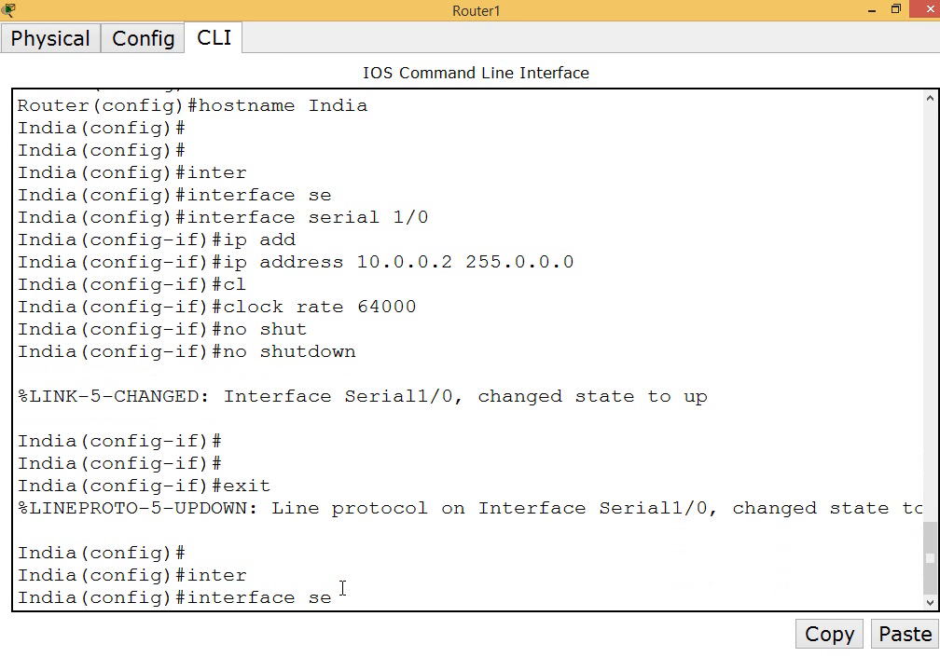
key(Tab)
text(1/1)
key(Return)
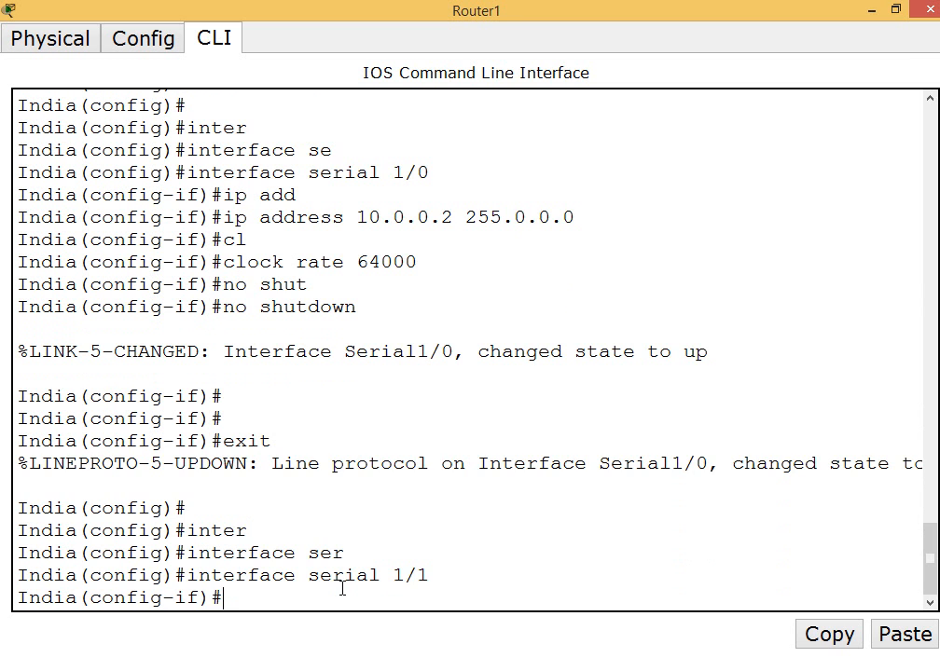
Check the link's address on the topology and assign 11.0.0.1 with mask 255.0.0.0 to serial 1/1
click(872, 9)
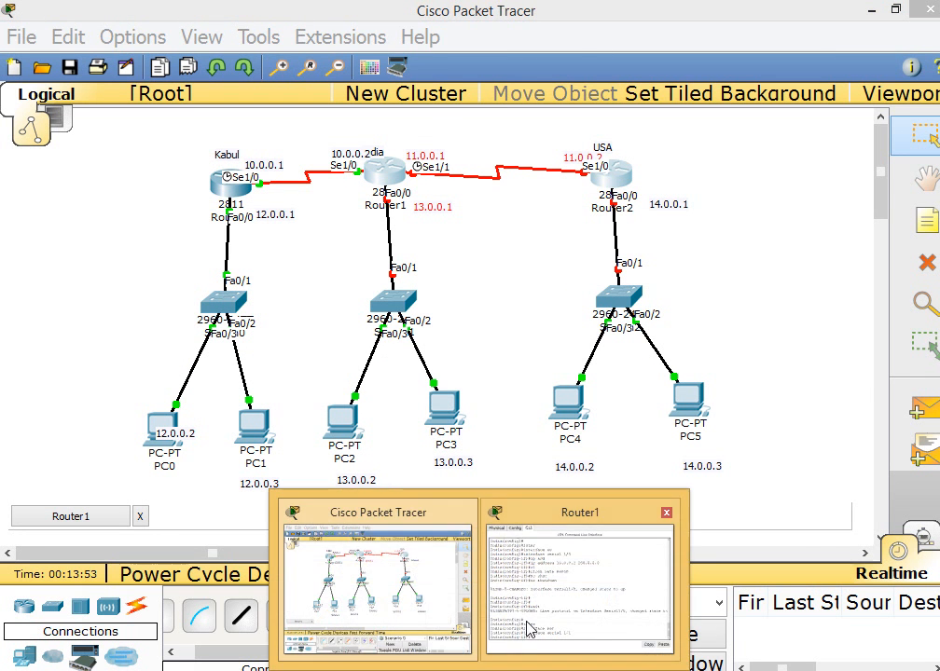
click(512, 611)
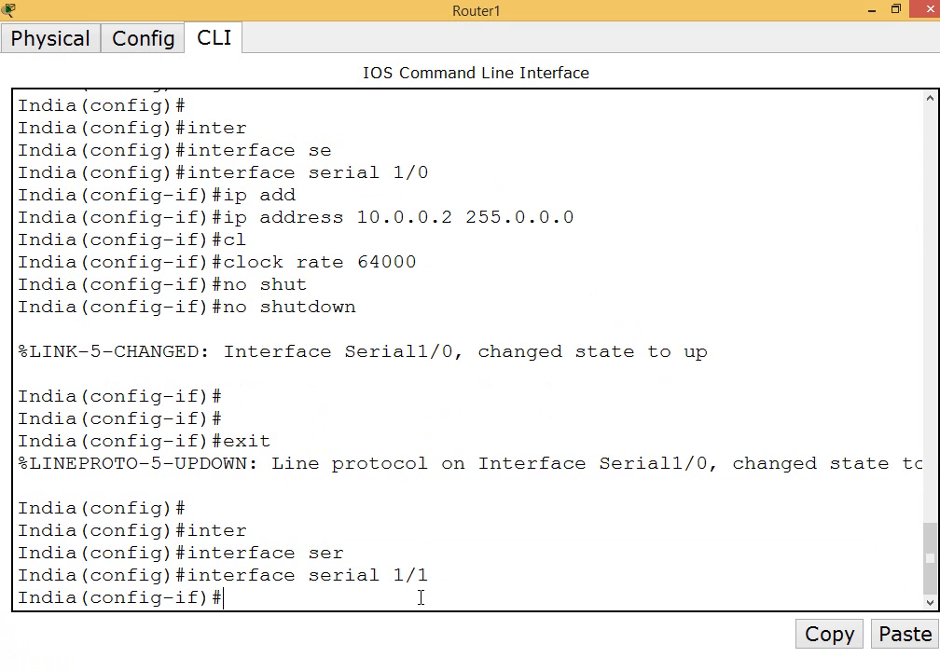
text(p add)
key(Tab)
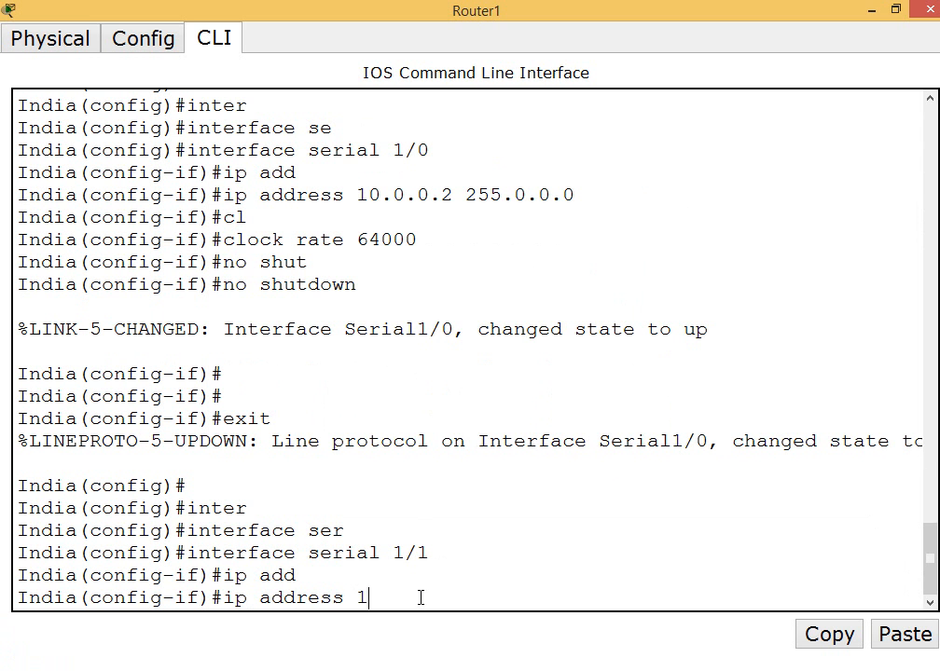
text(11.0.0.1 255.0.0.0)
key(Return)
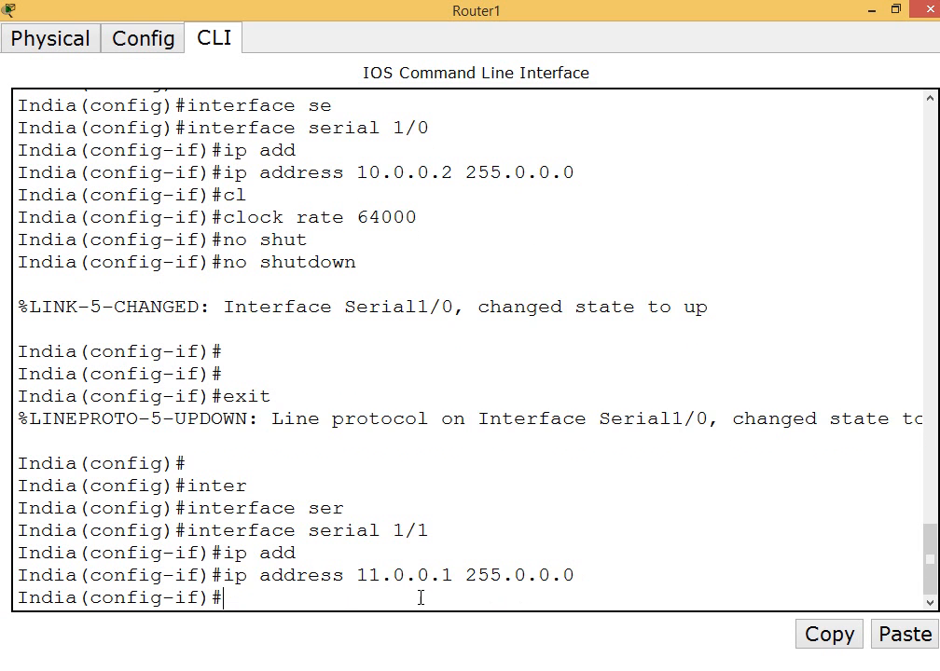
Set the clock rate of serial 1/1 on the India router to 64000
text(clo)
key(Tab)
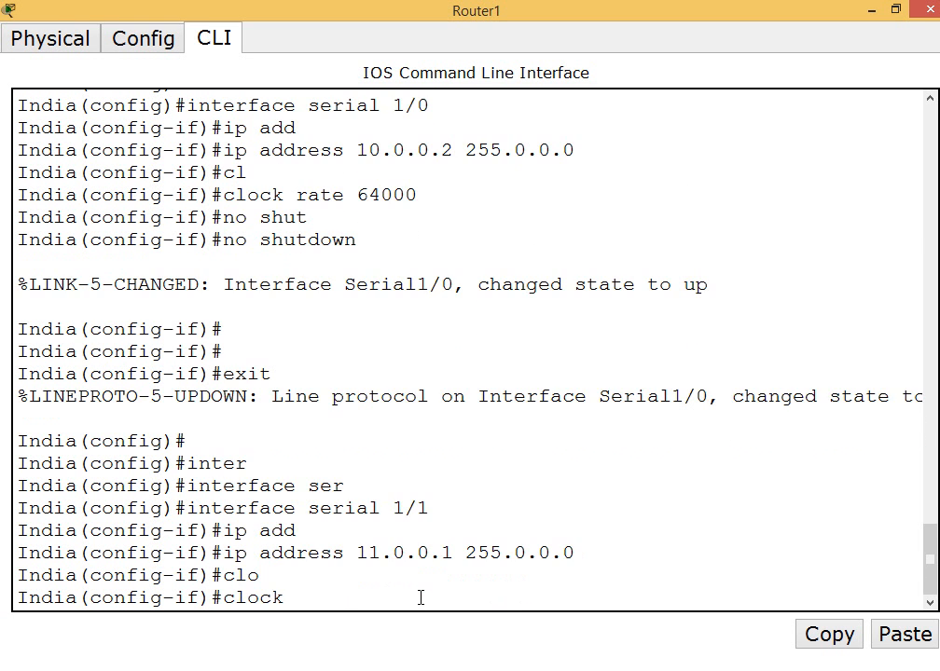
text(rate)
key(Tab)
text(64)
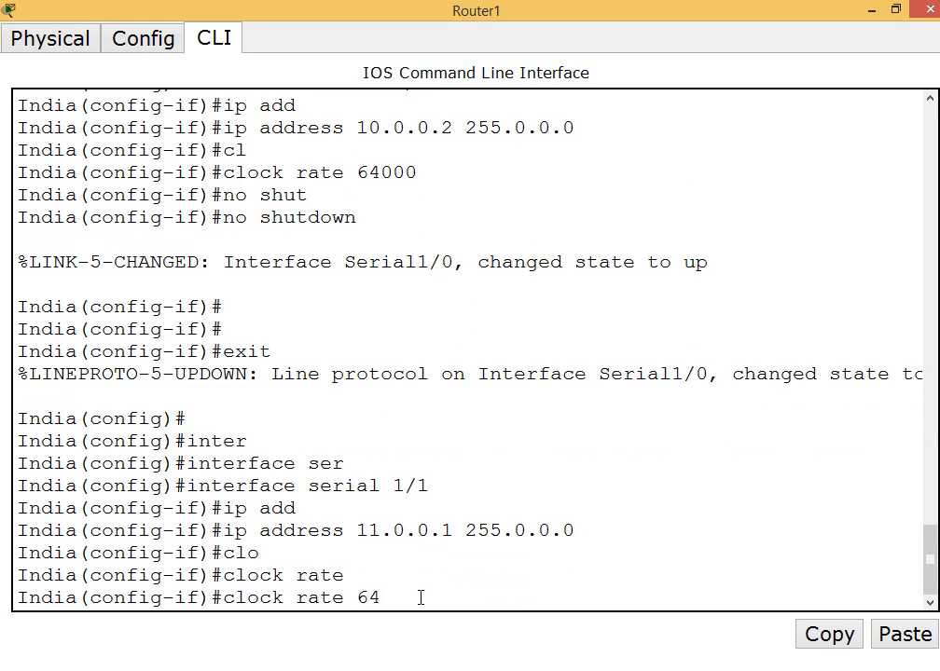
text(000)
key(Return)
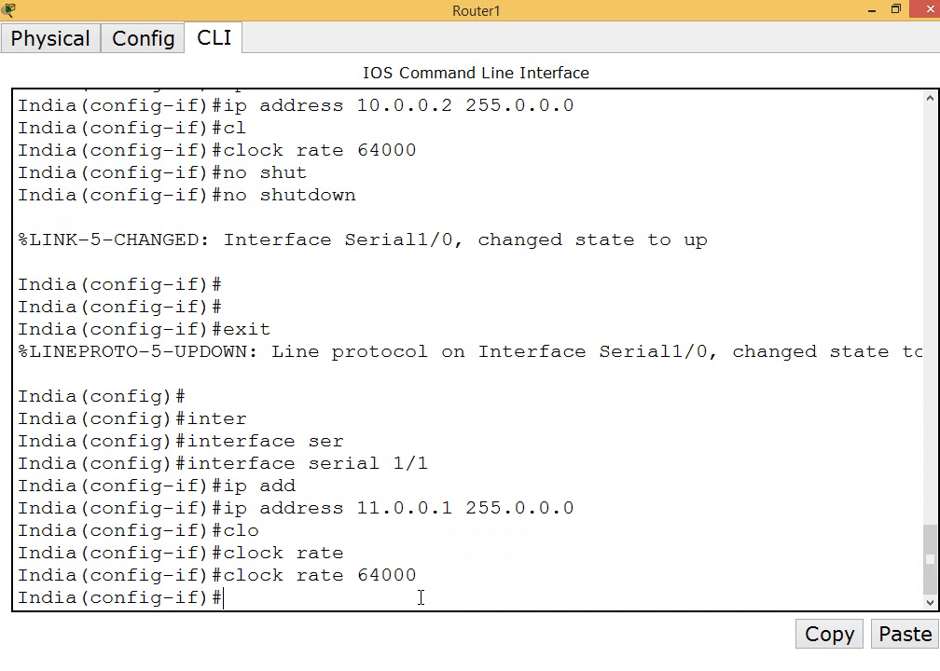
Enable interface serial 1/1 on the India router with no shutdown
text(no shut)
key(Tab)
key(Return)
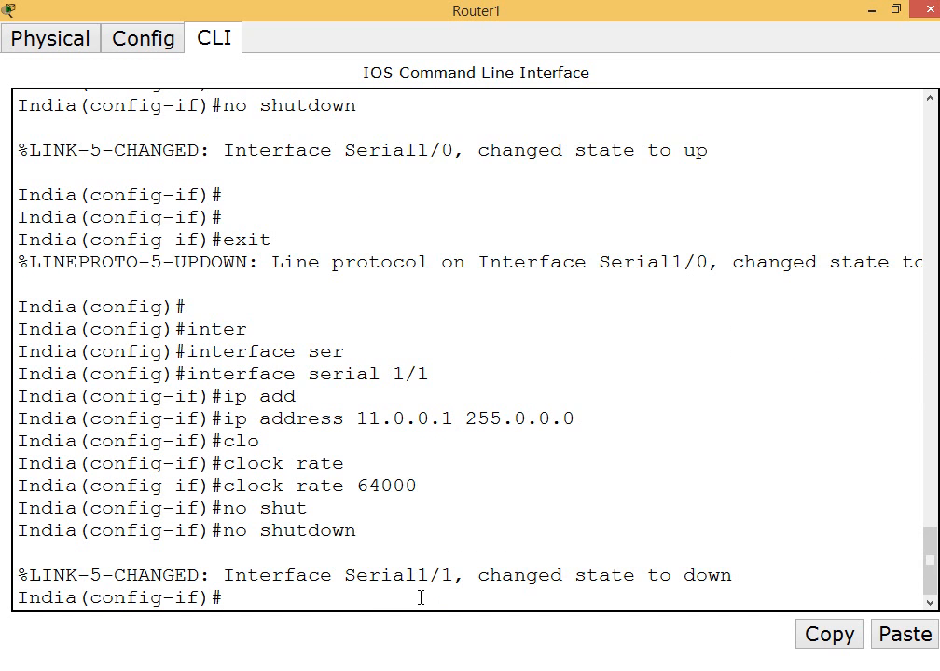
Check the India router's LAN port on the topology and exit the serial 1/1 configuration
click(873, 11)
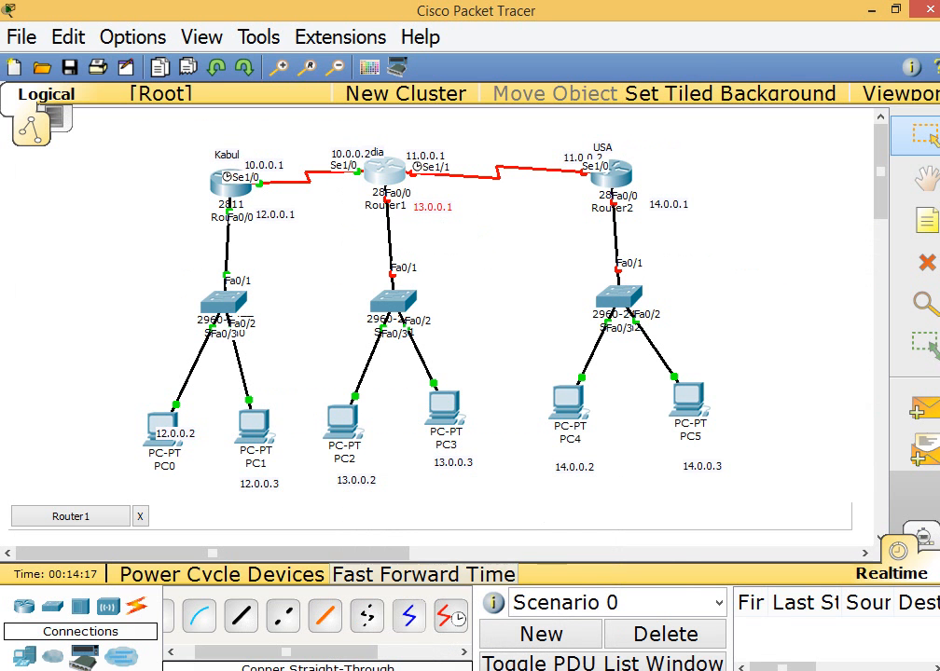
mouse_move(580, 633)
click(578, 588)
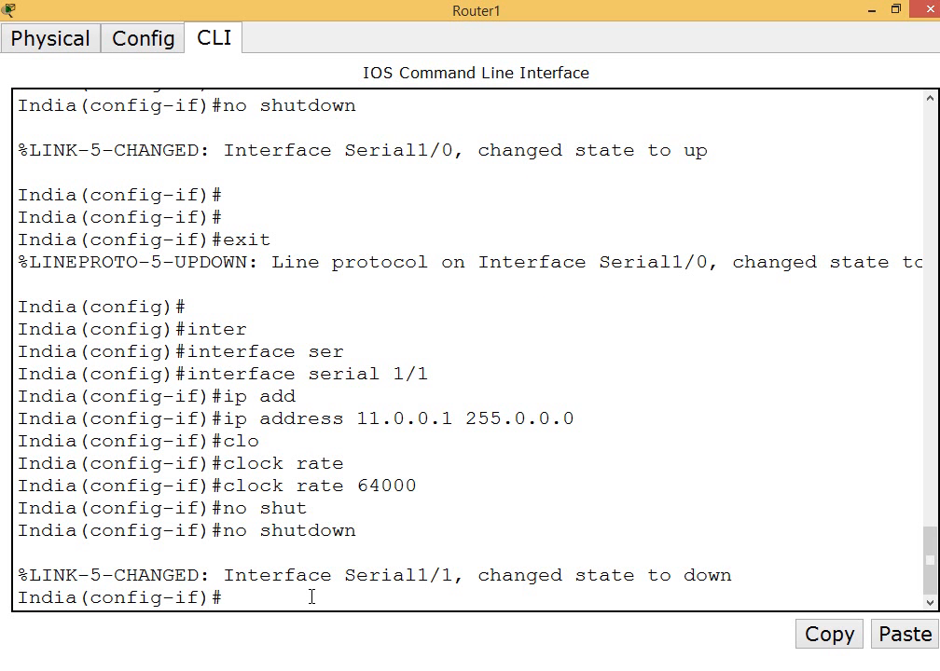
text(inter)
key(Tab)
key(BackSpace)
key(BackSpace)
key(BackSpace)
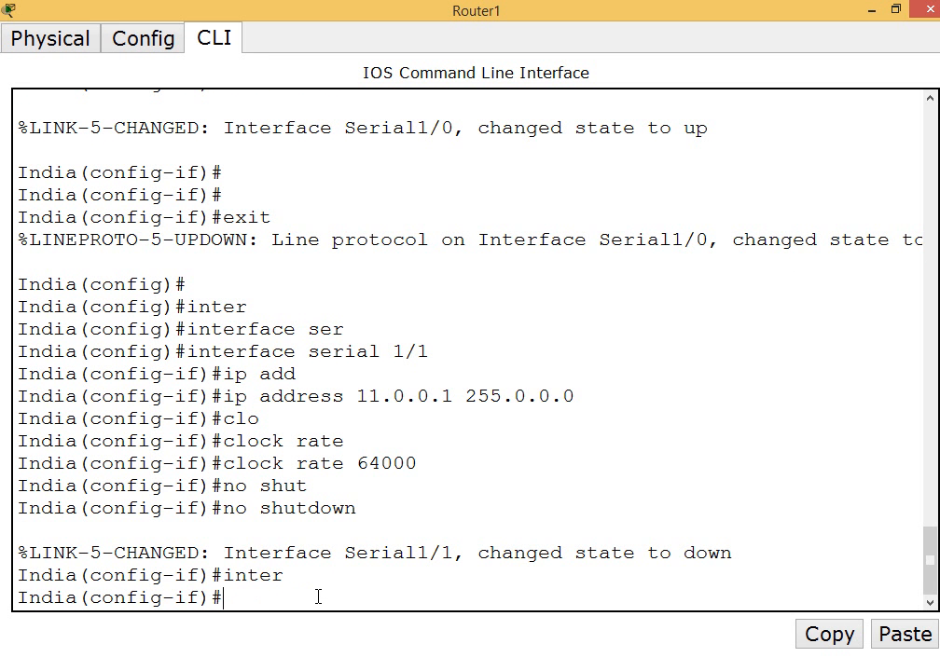
text(exit)
key(Return)
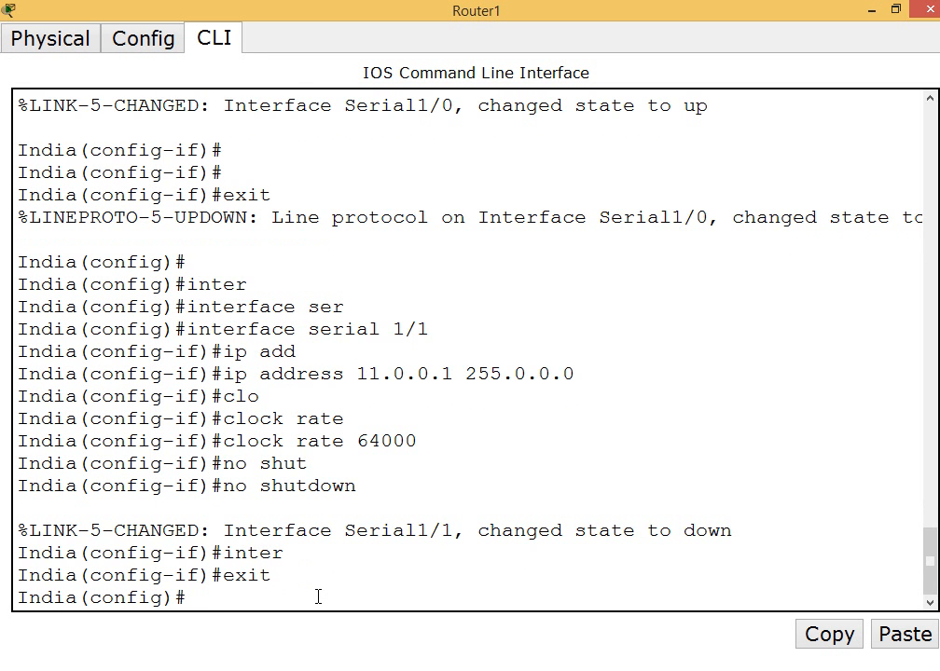
Enter configuration of interface fastEthernet 0/0 on the India router
text(inter)
key(Tab)
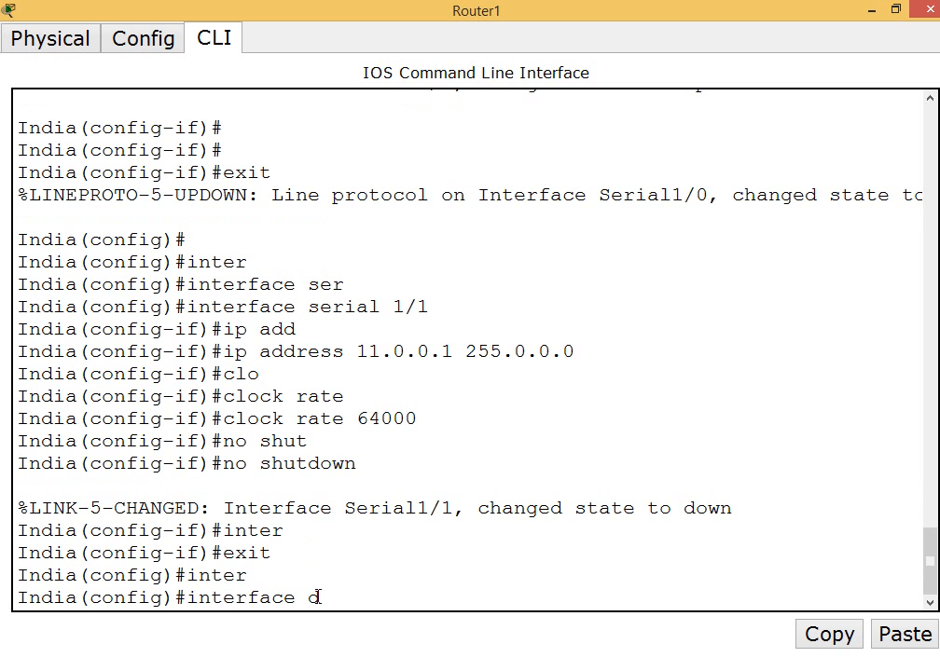
text(fa)
key(Tab)
text(0)
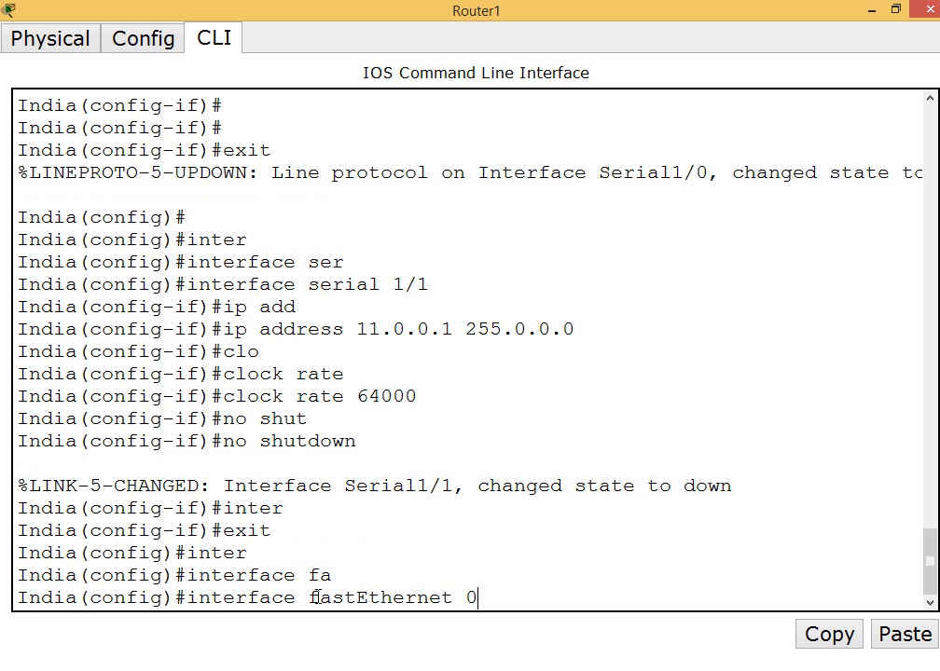
text(/0)
key(Return)
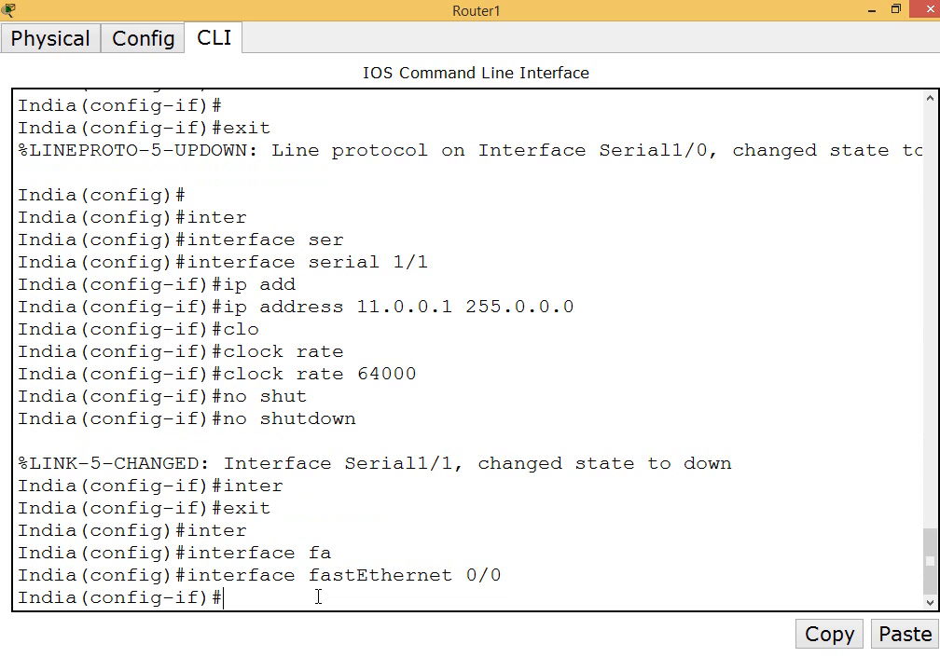
Assign IP address 13.0.0.1 with mask 255.0.0.0 to interface fastEthernet 0/0 on the India router
text(ip add)
key(Tab)
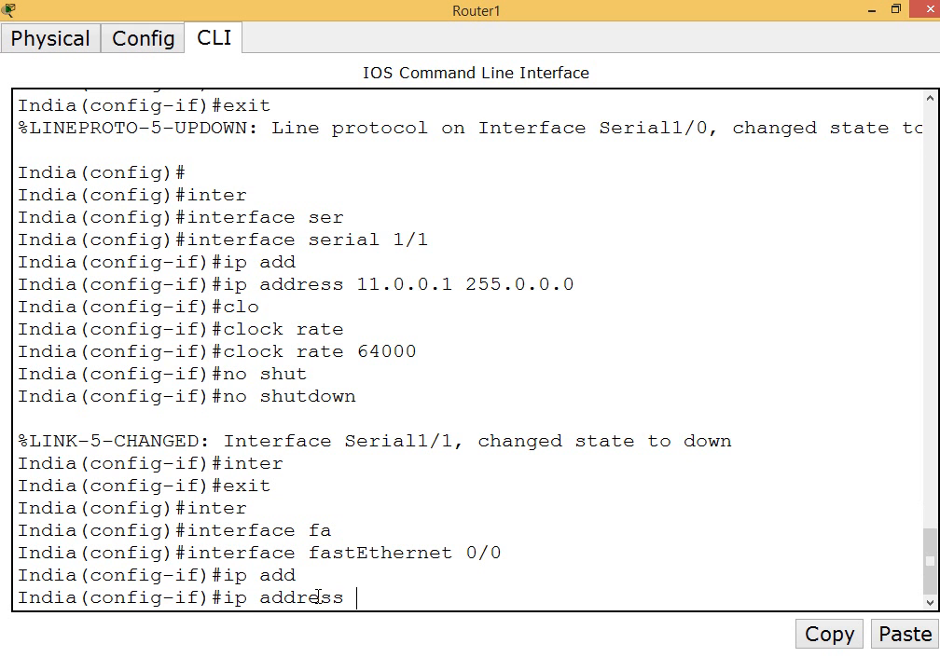
click(873, 9)
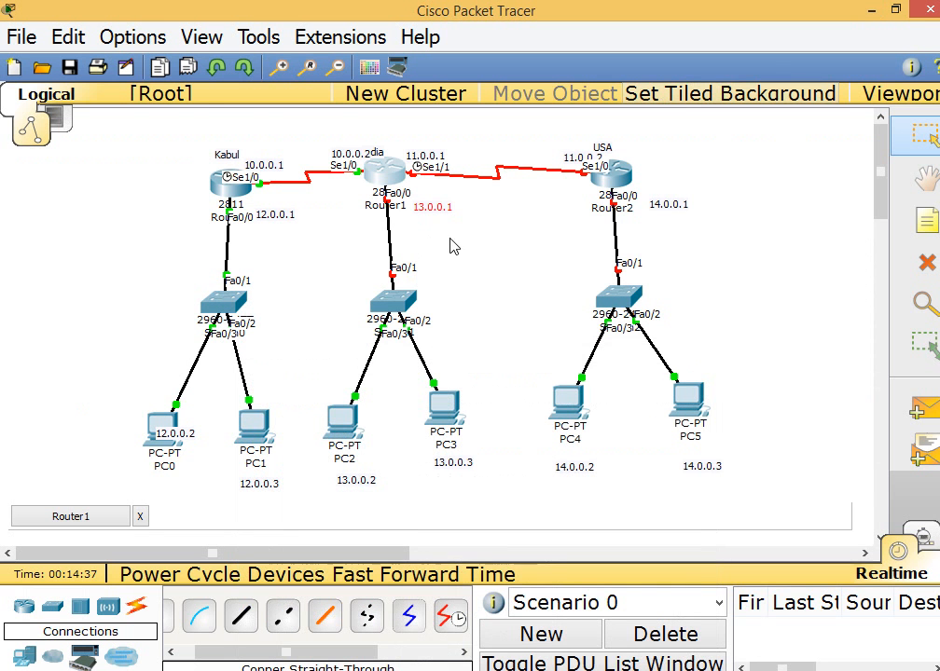
click(577, 649)
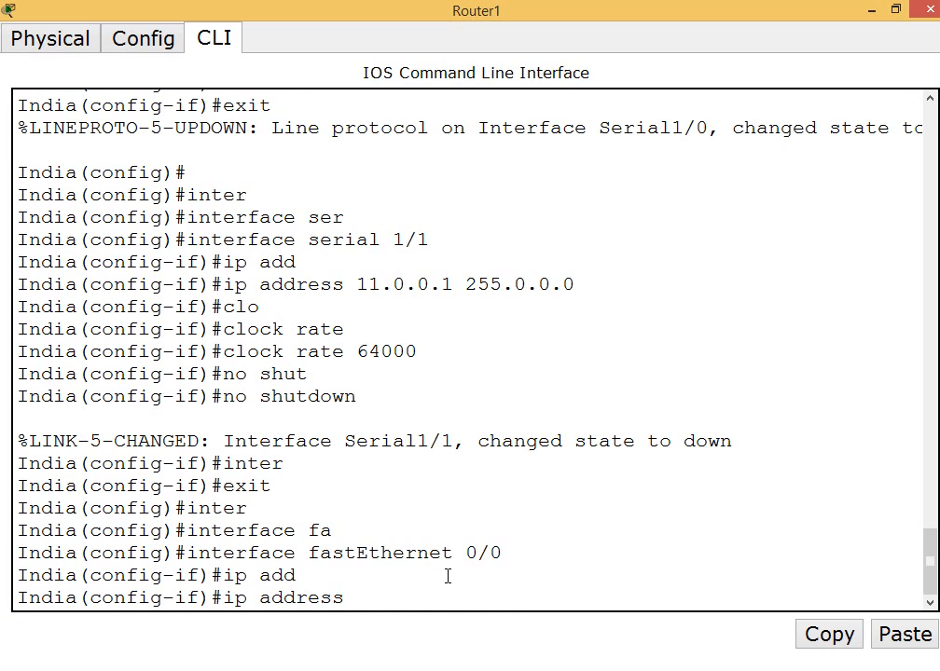
text(13.0.0.1 255.0.0.0)
key(Return)
Enable interface fastEthernet 0/0 on the India router with no shutdown
text(ndia(config-if)#n)
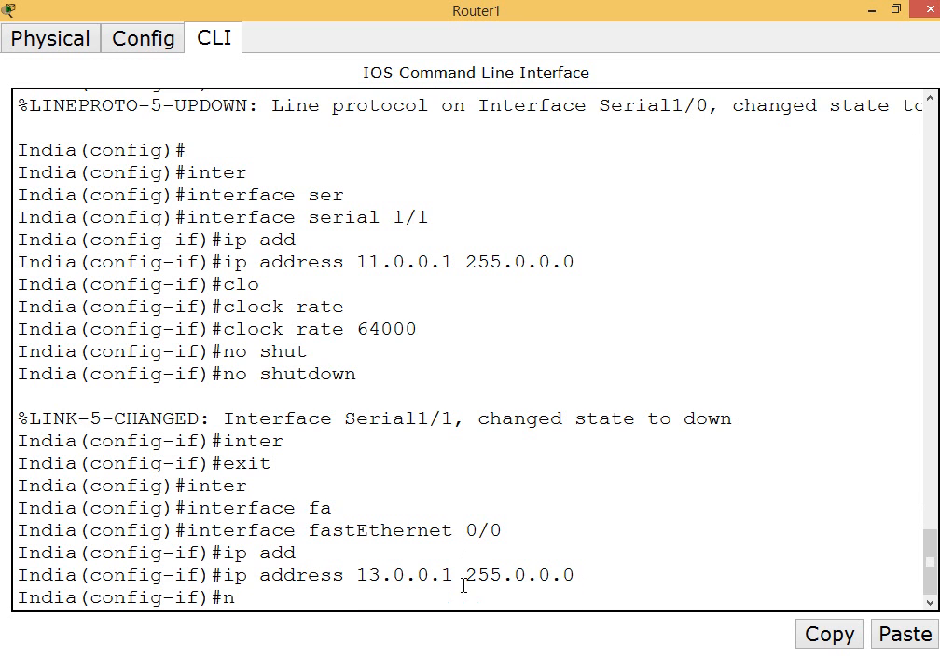
text(o shut)
key(Tab)
key(Return)
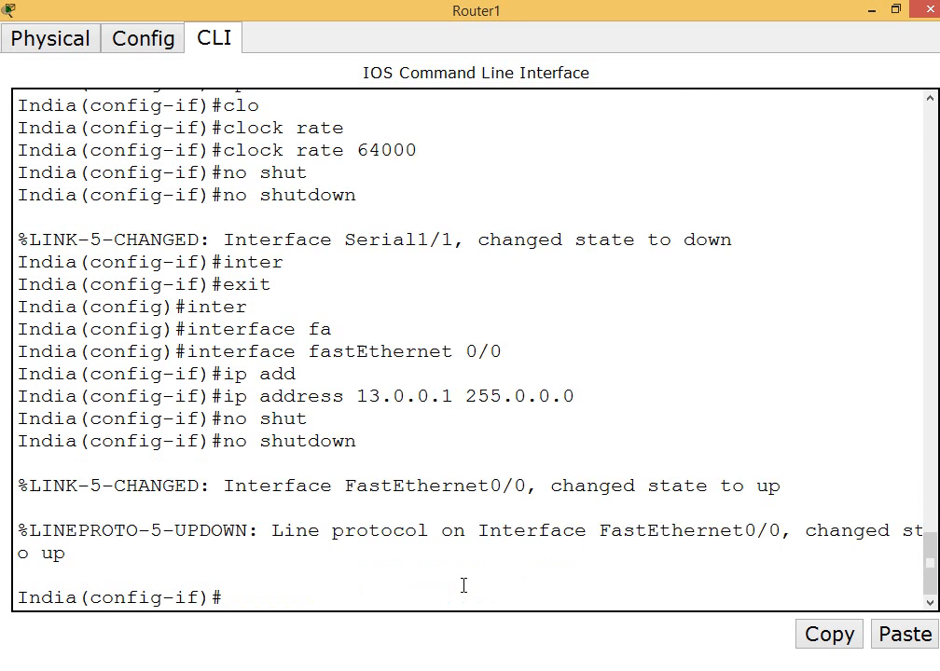
Exit the interface and global configuration modes on the India router
key(Return)
key(Return)
text(exit)
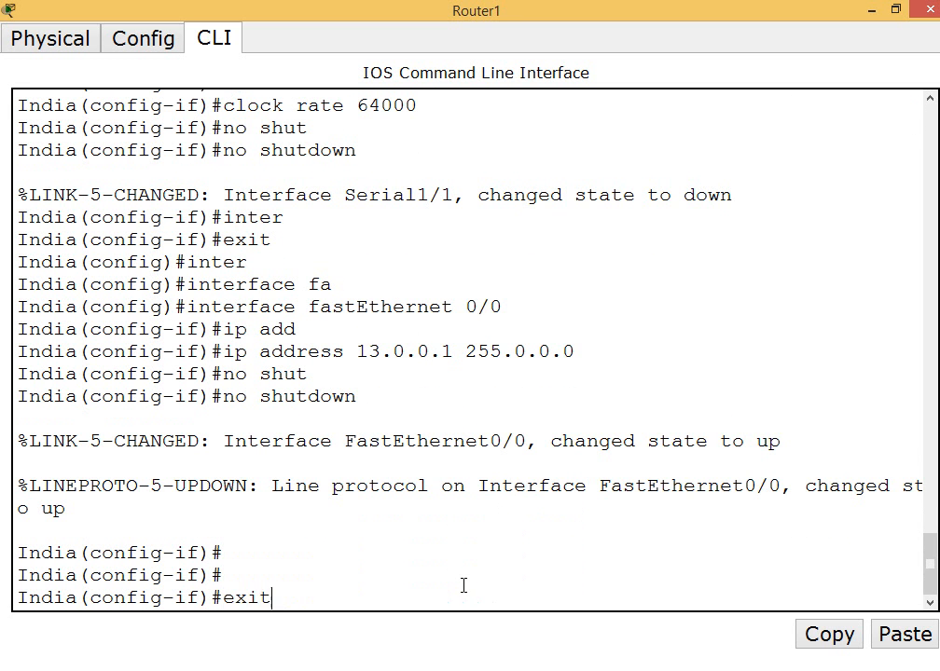
key(Return)
text(exit)
key(Return)
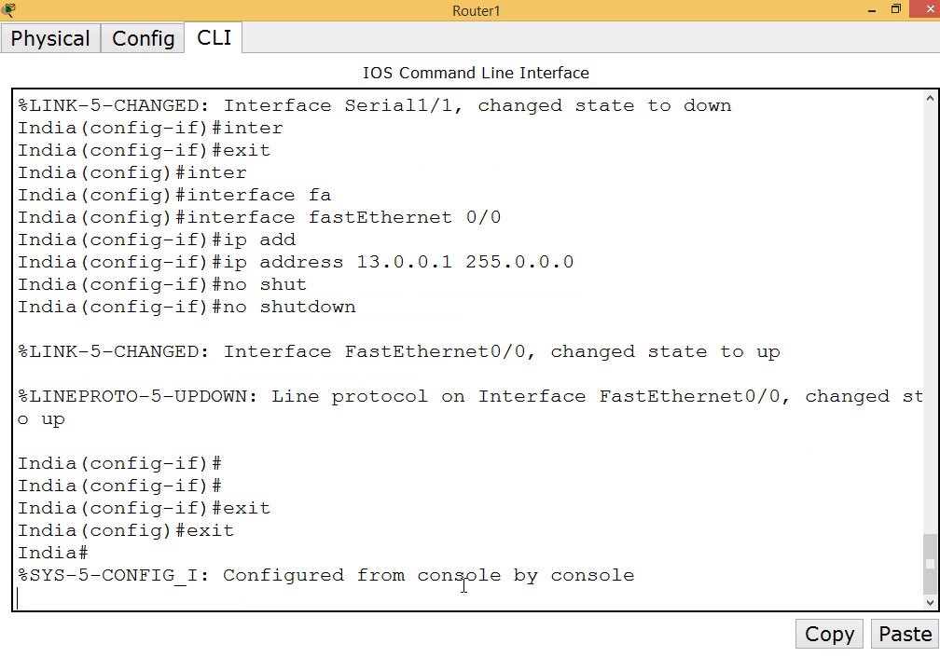
Display the India router's running configuration with show run and examine the FastEthernet0/0 IP address and mask
key(Return)
text(show run)
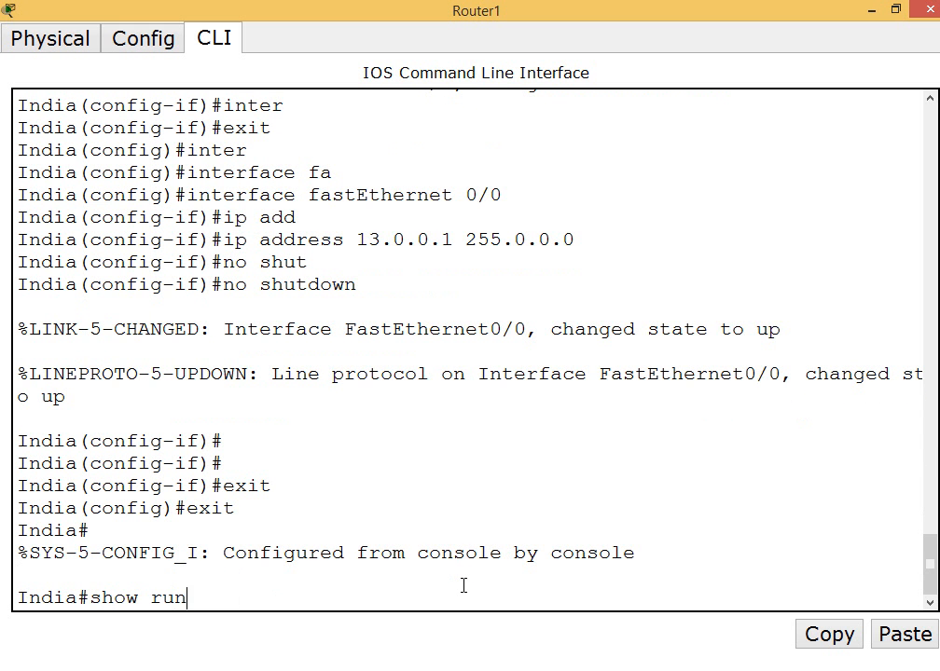
key(Tab)
key(Return)
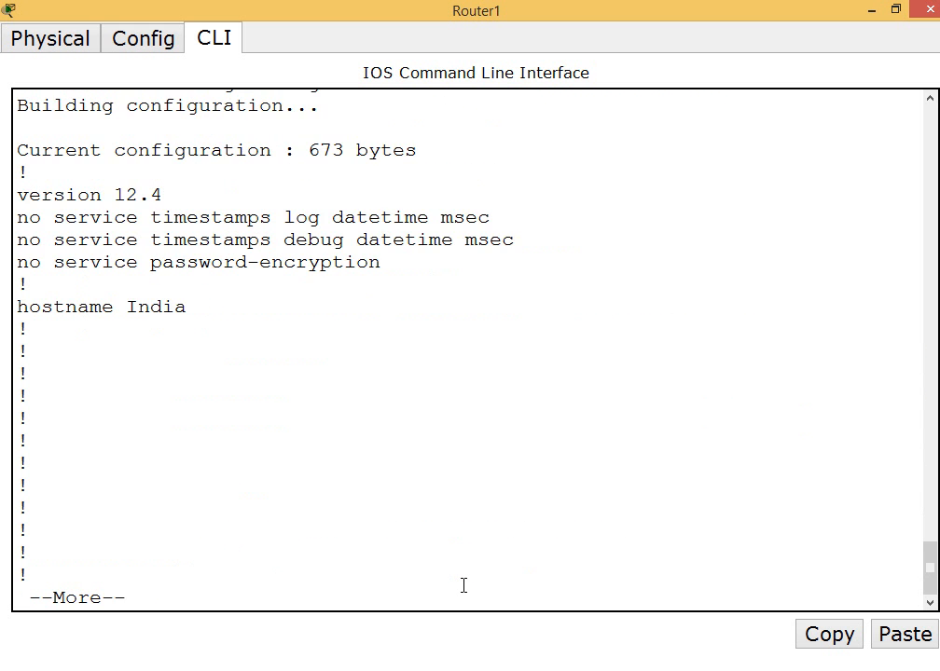
key(Return)
key(Return)
key(Return)
key(Return)
key(Return)
key(Return)
key(Return)
key(Return)
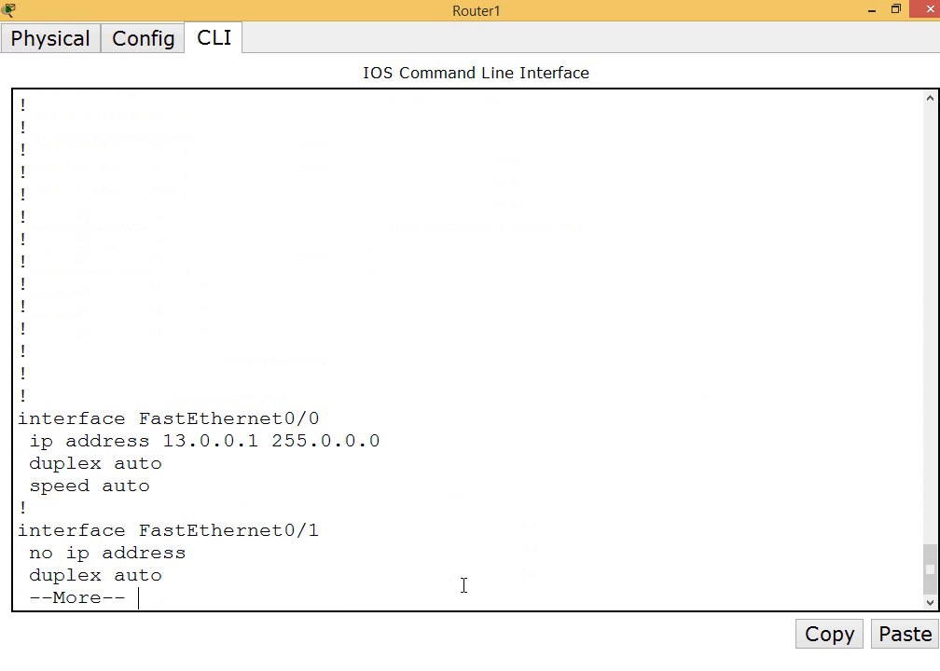
drag(151, 455, 541, 432)
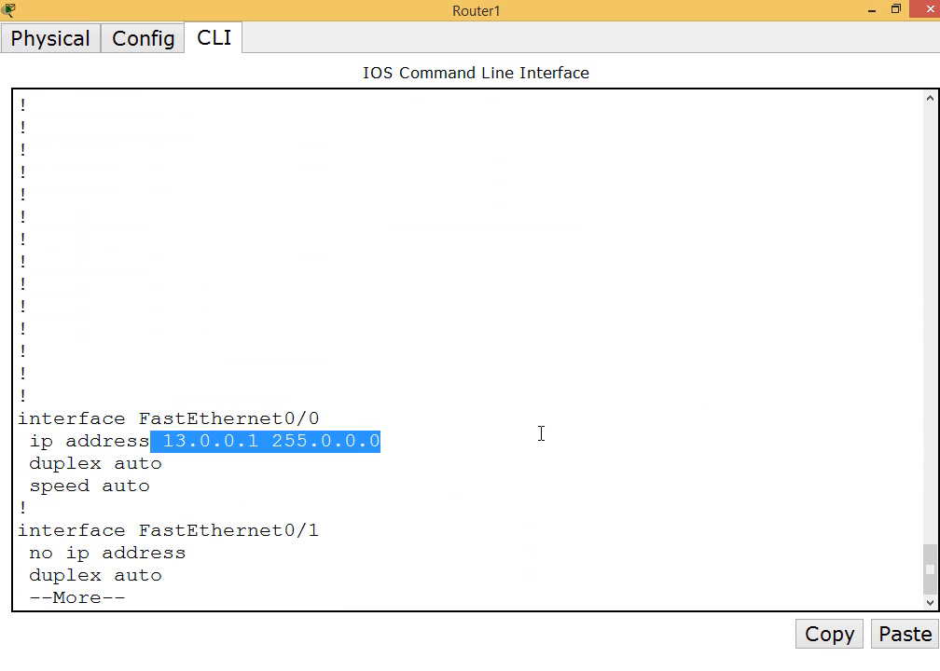
Examine the Serial1/0 and Serial1/1 addresses in the India router's running configuration, and quit the listing
key(Return)
key(Return)
key(Return)
key(Return)
key(Return)
key(Return)
key(Return)
key(Return)
key(Return)
key(Return)
key(Return)
key(Return)
key(Return)
key(Return)
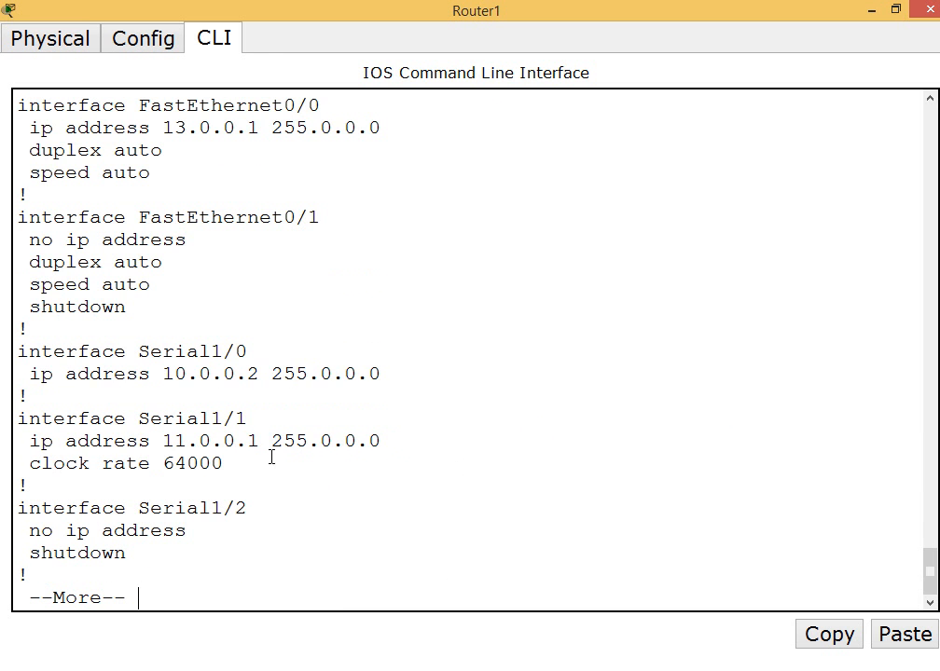
drag(166, 373, 413, 378)
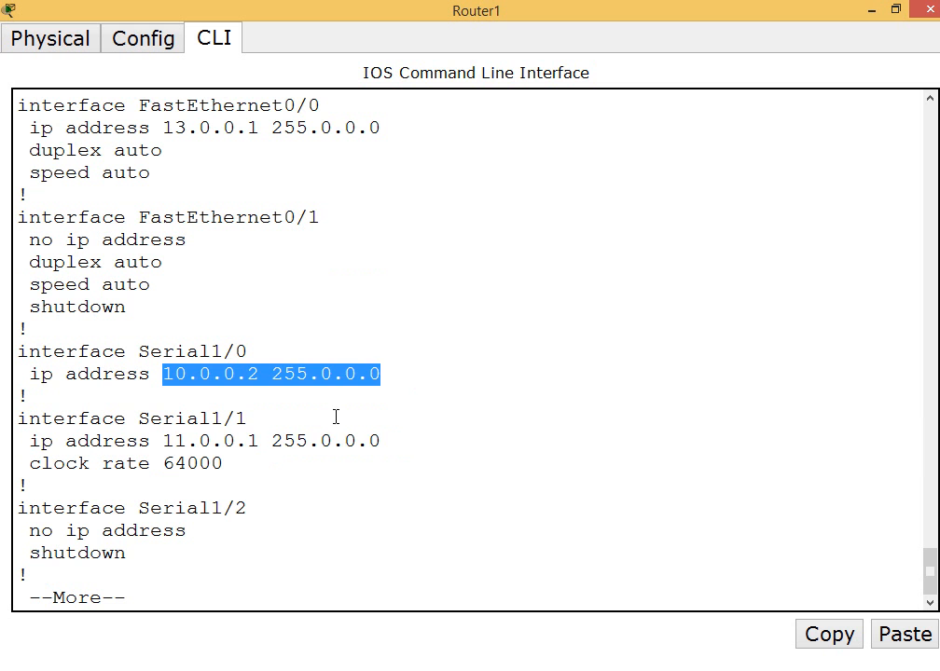
drag(163, 441, 390, 438)
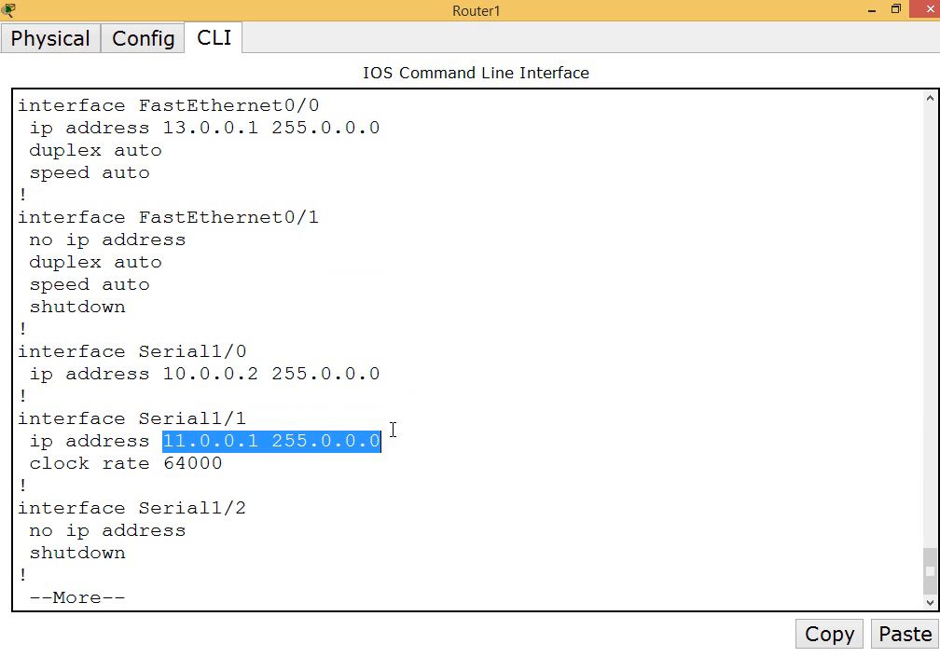
key(Return)
text(q)
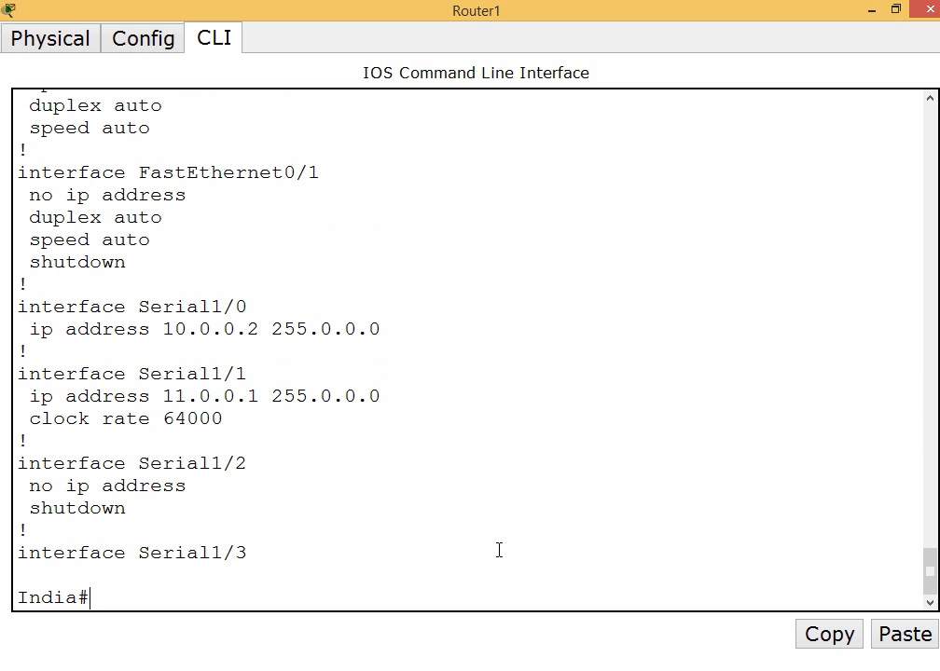
text(wr)
Save the India router's configuration with the wr command
key(Return)
key(Return)
key(Return)
key(Return)
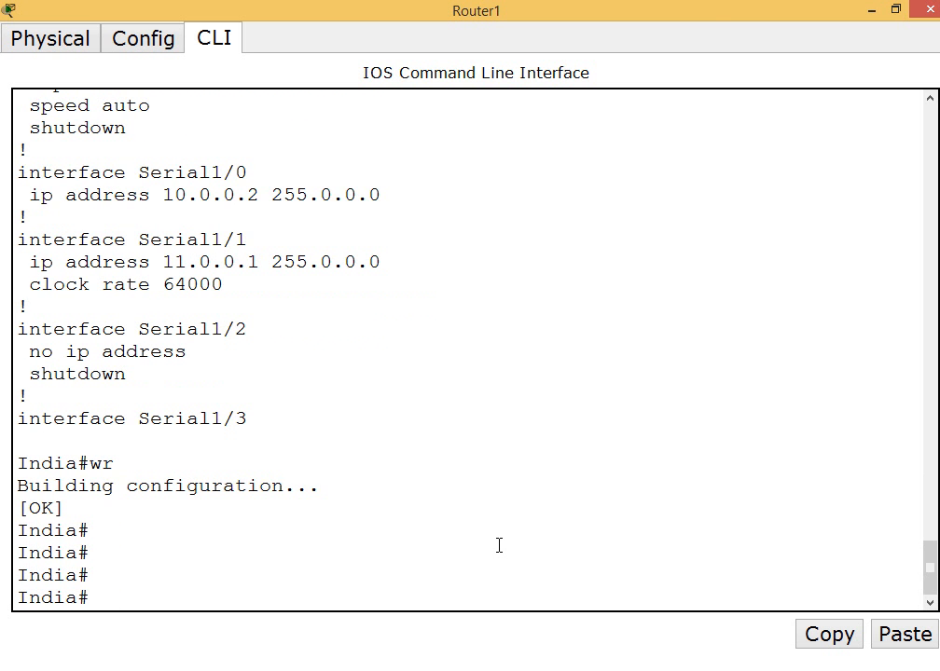
Switch from the India router's window to the USA router's and move the India name label above its router icon
click(918, 11)
click(618, 180)
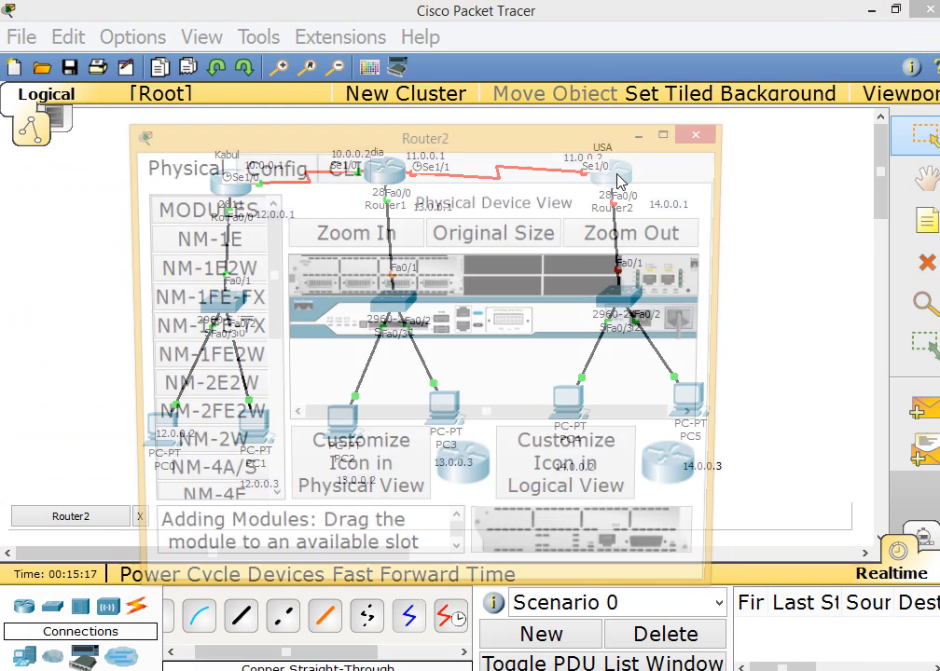
drag(502, 136, 490, 250)
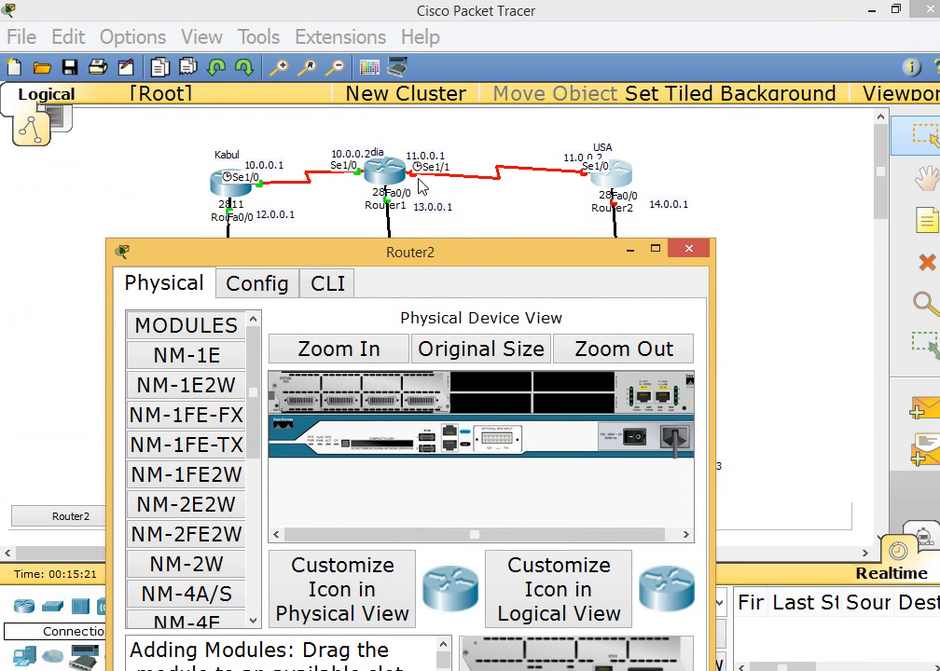
click(377, 156)
drag(376, 156, 389, 152)
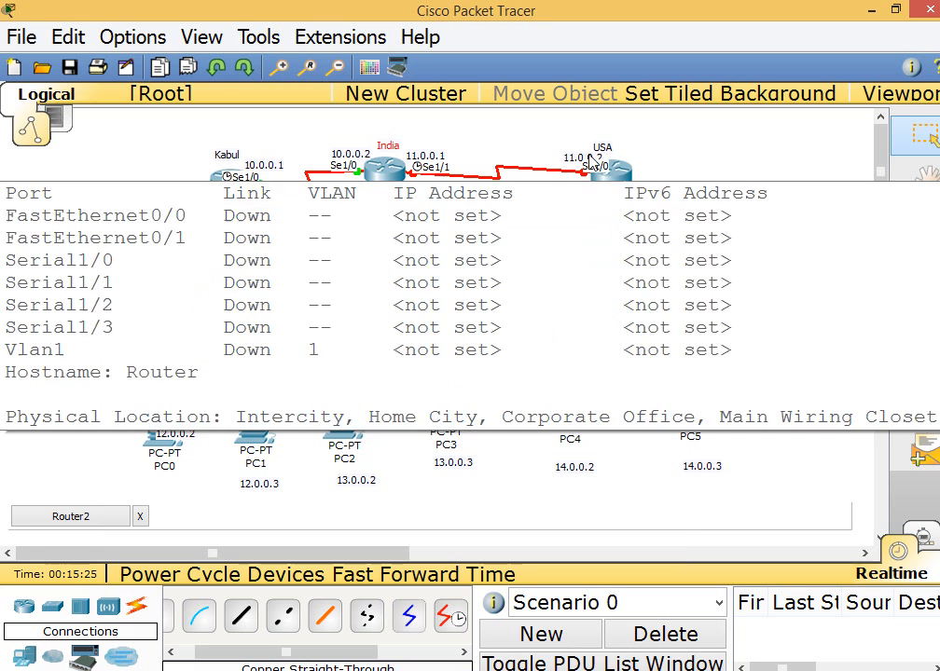
Return to the USA router's window, maximize it and open its command line interface
drag(566, 137, 593, 184)
drag(655, 238, 580, 184)
click(480, 669)
click(561, 587)
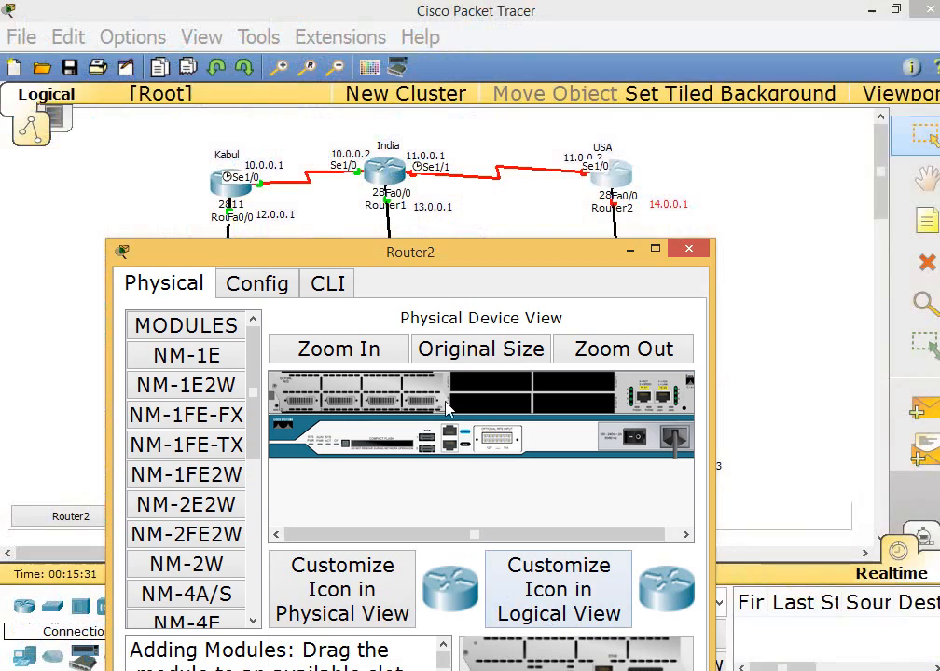
double_click(463, 256)
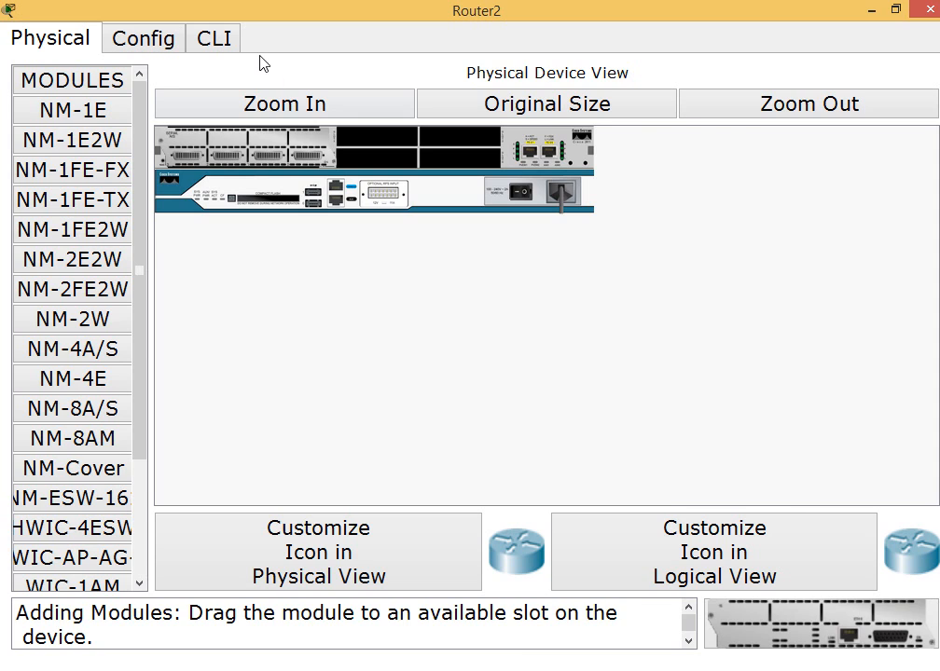
click(210, 39)
Power-cycle the USA router from its physical view and return to its command line interface
click(474, 359)
click(520, 194)
click(211, 39)
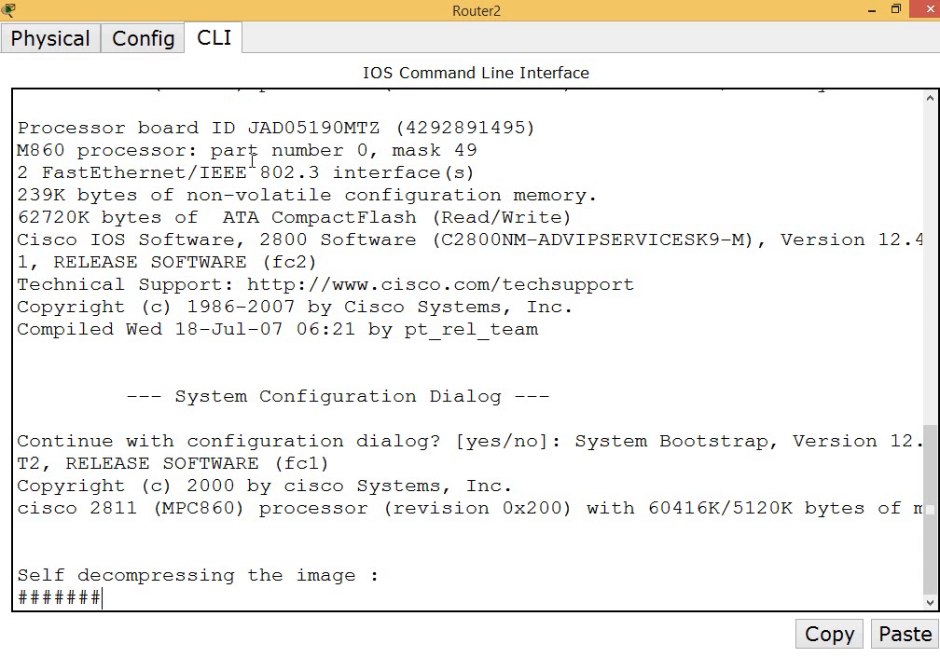
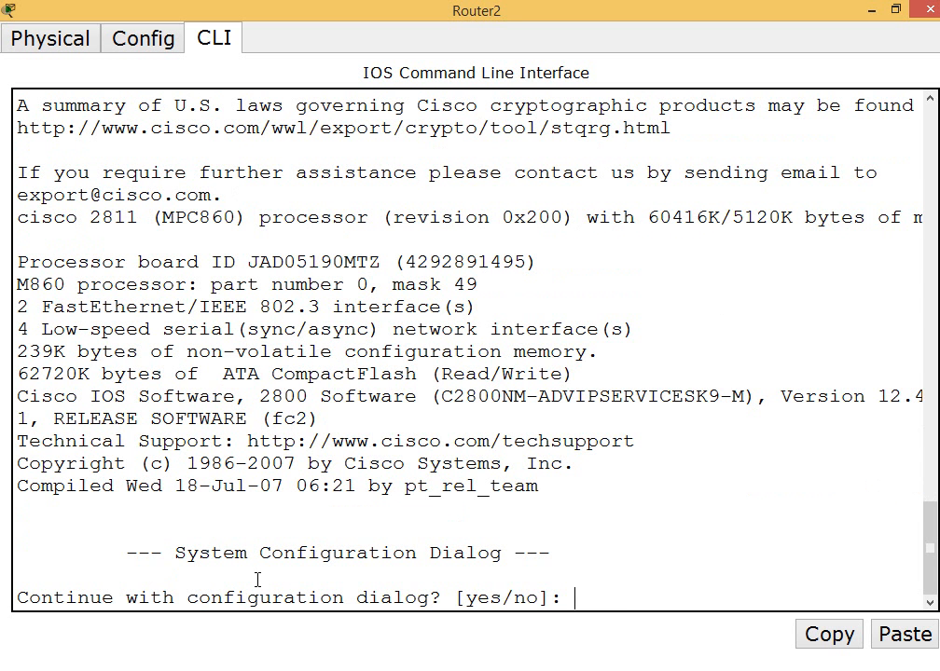
Decline the initial configuration dialog on the USA router and enter global configuration mode with en and conf t
text(n)
key(Return)
key(Return)
key(Return)
text(en)
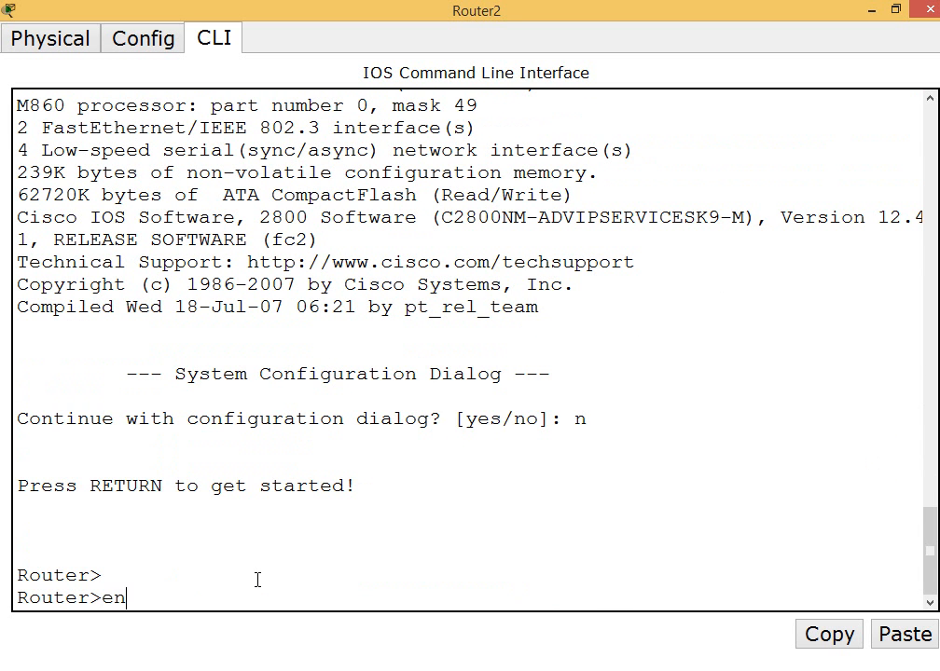
key(Return)
text(conf t)
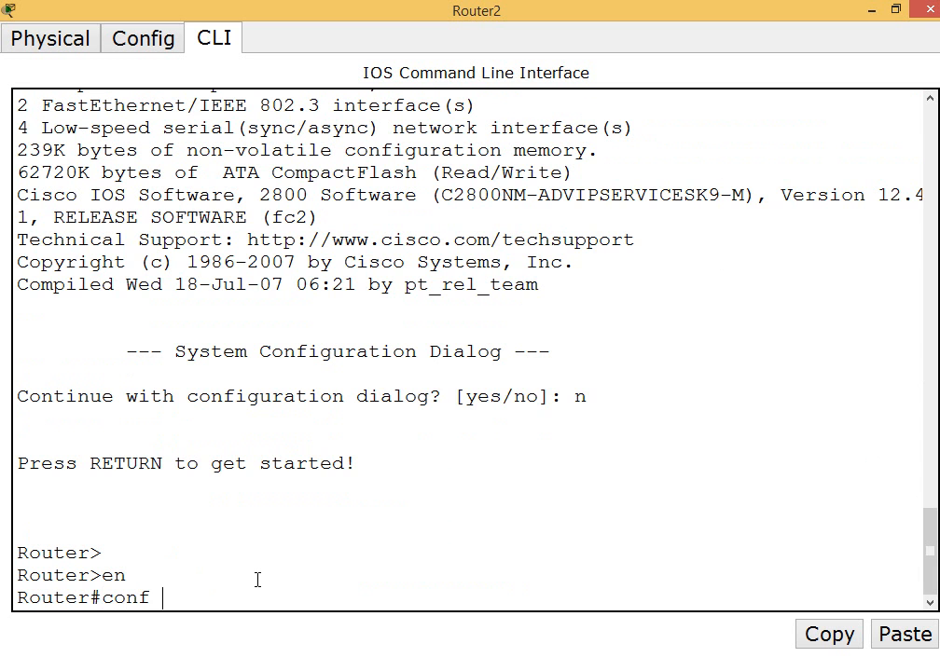
key(Return)
Set the router's hostname to USA
text(hostan)
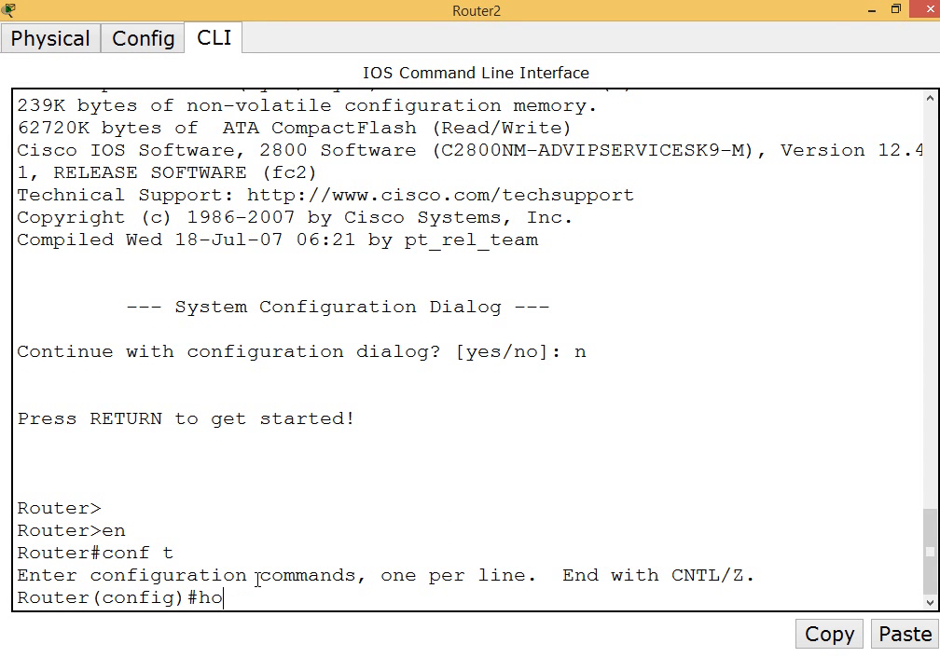
key(BackSpace)
text(name)
key(Tab)
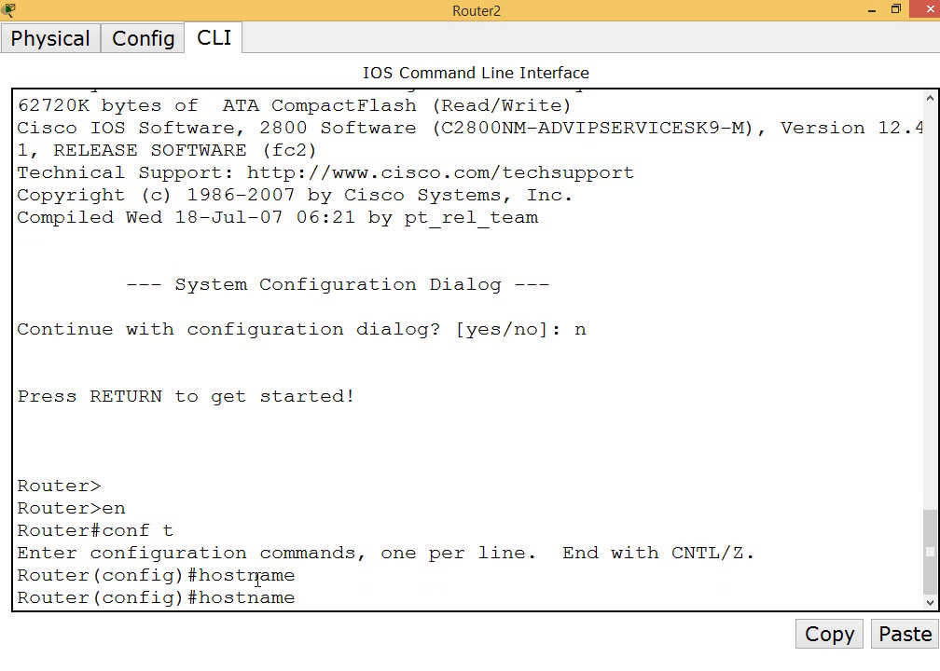
text(USA)
key(Return)
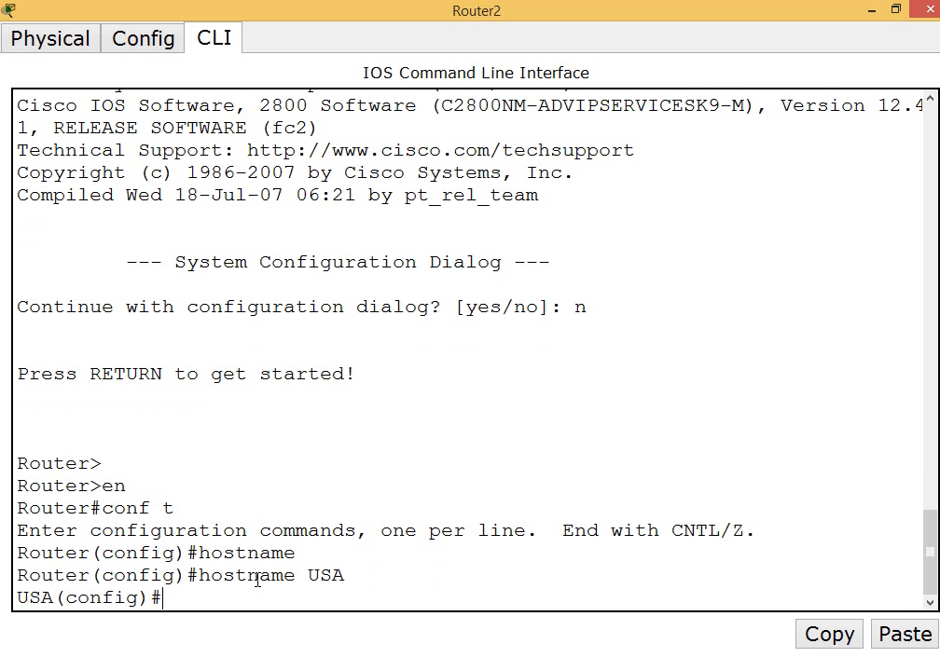
Enter interface configuration mode for serial 1/0 on the USA router
text(inter)
key(Tab)
text(se)
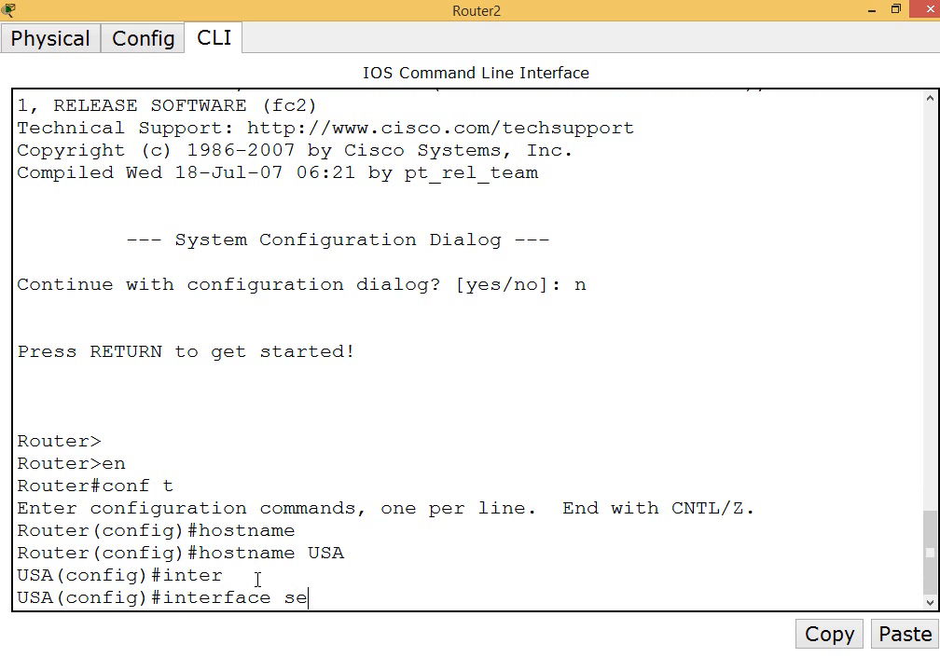
key(Tab)
text(1/0)
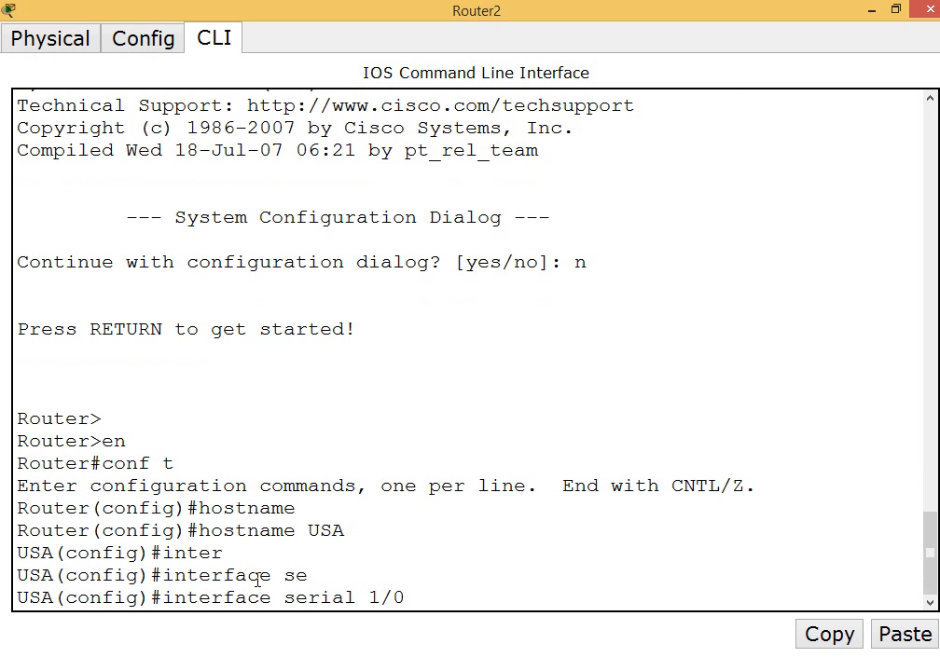
key(Return)
Assign serial 1/0 the IP address 11.0.0.2 with subnet mask 255.0.0.0, checking the address against the topology labels
text(ip a)
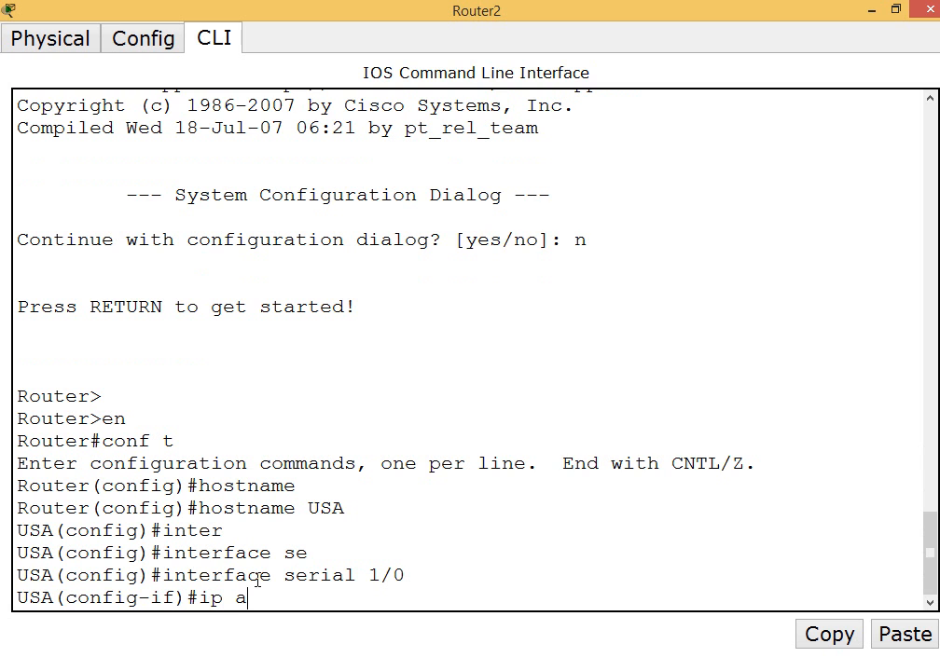
text(dd)
key(Tab)
click(872, 9)
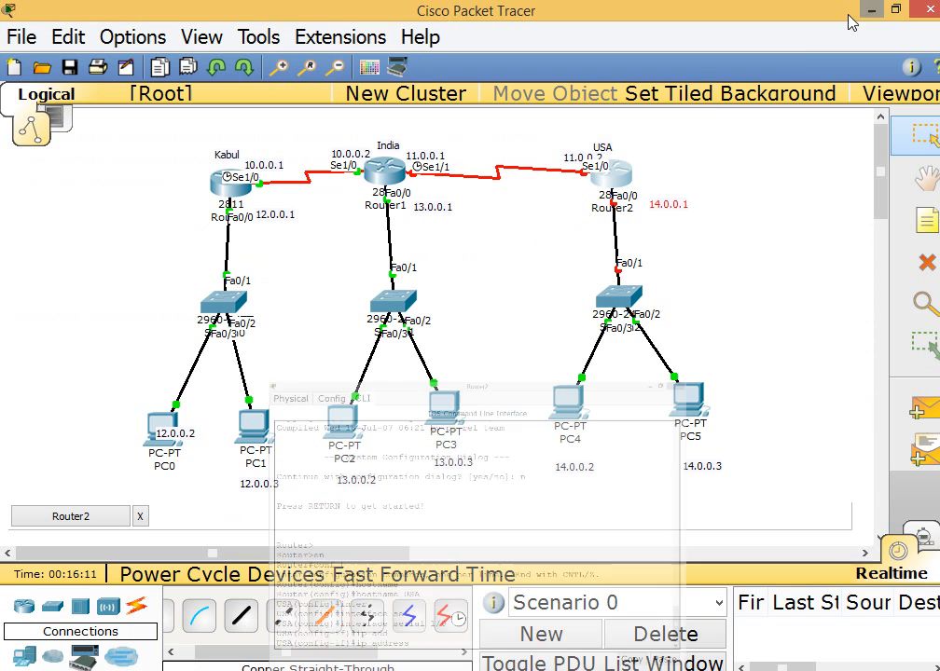
mouse_move(510, 663)
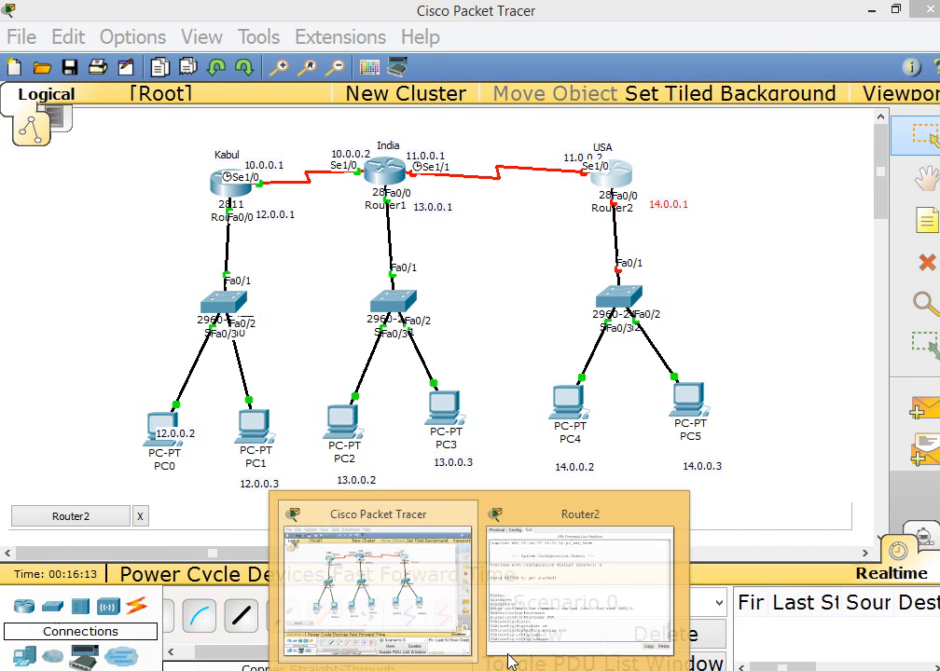
click(560, 629)
text(1)
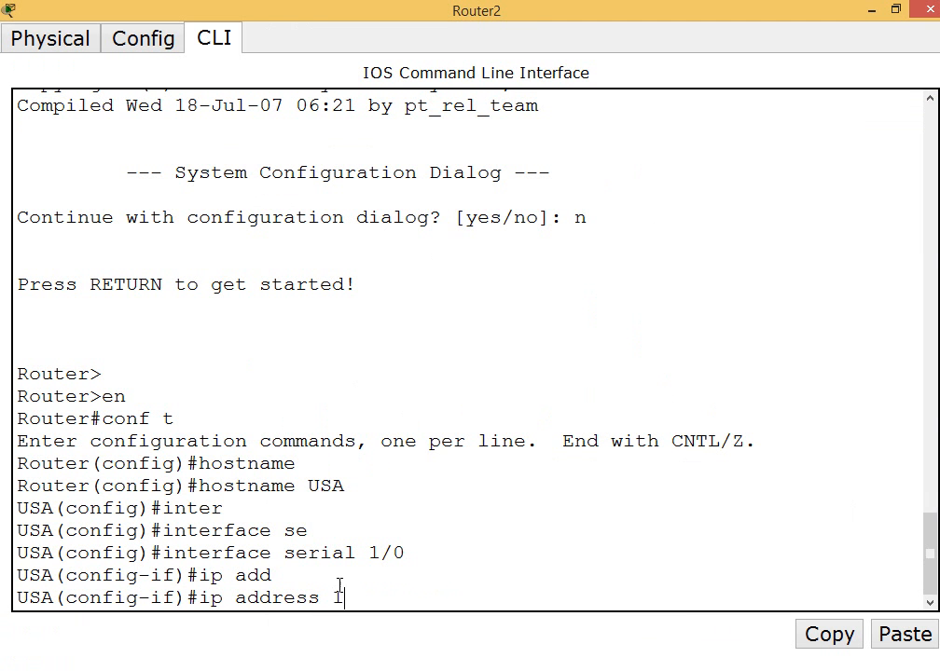
text(1.0.0.2 255.0.0.0)
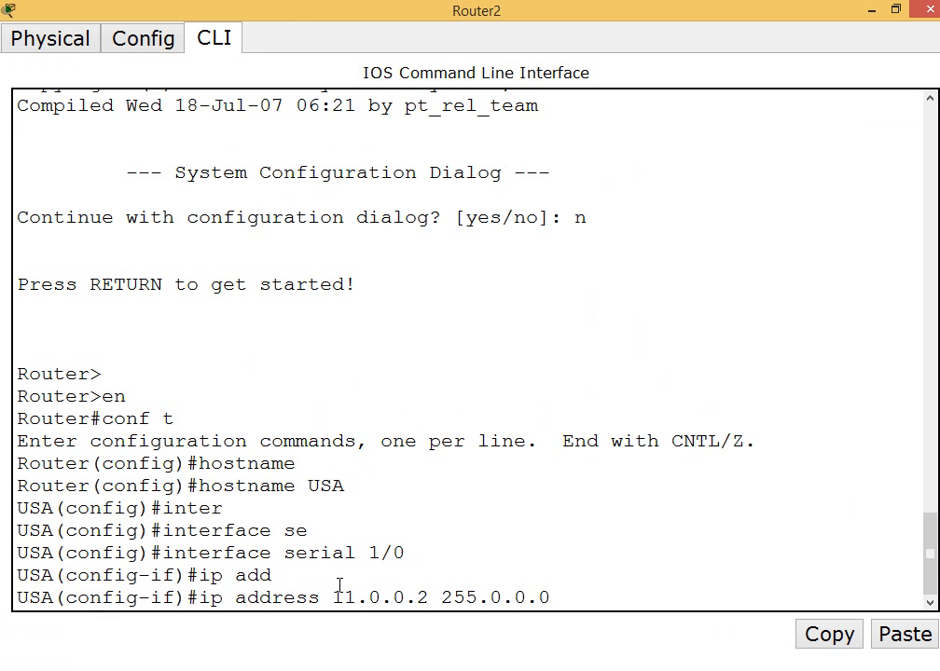
key(Return)
Set the clock rate of serial 1/0 to 64000
text(cl)
key(Tab)
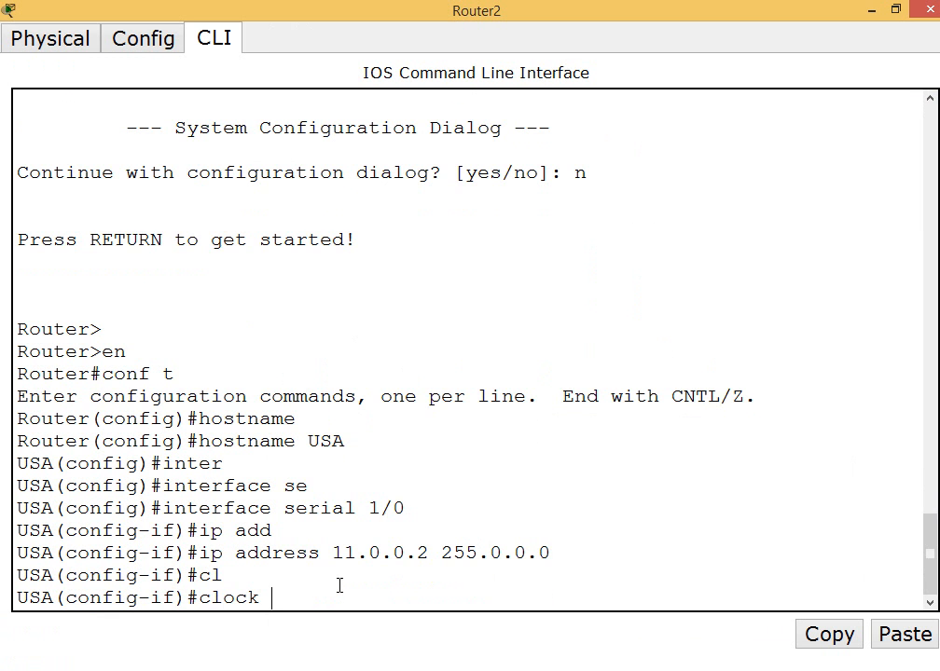
text(rate 64000)
key(Return)
Enable serial 1/0 with no shutdown and exit to global configuration mode
text(no shut)
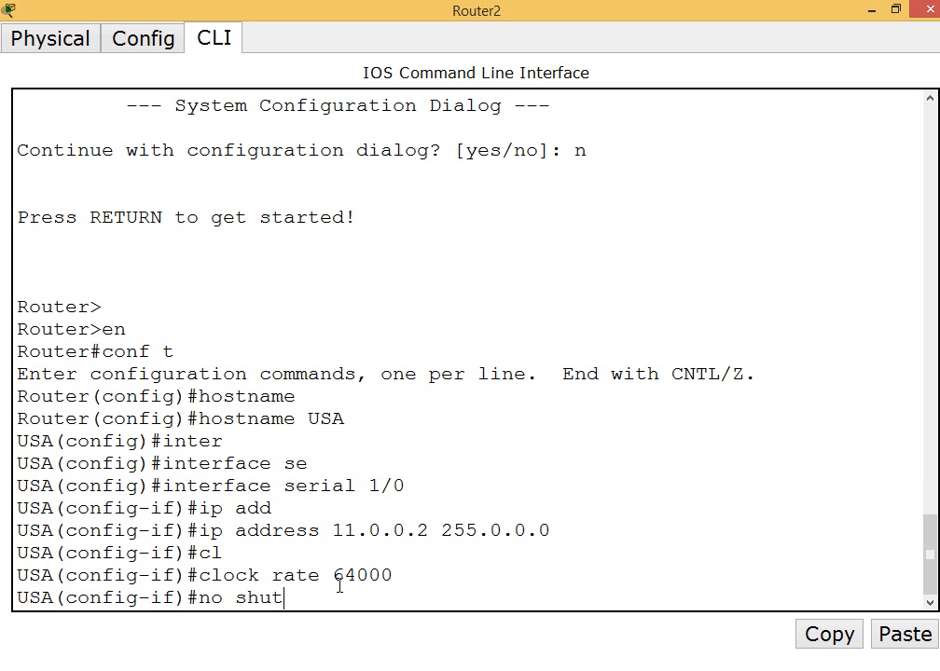
key(Tab)
key(Return)
key(Return)
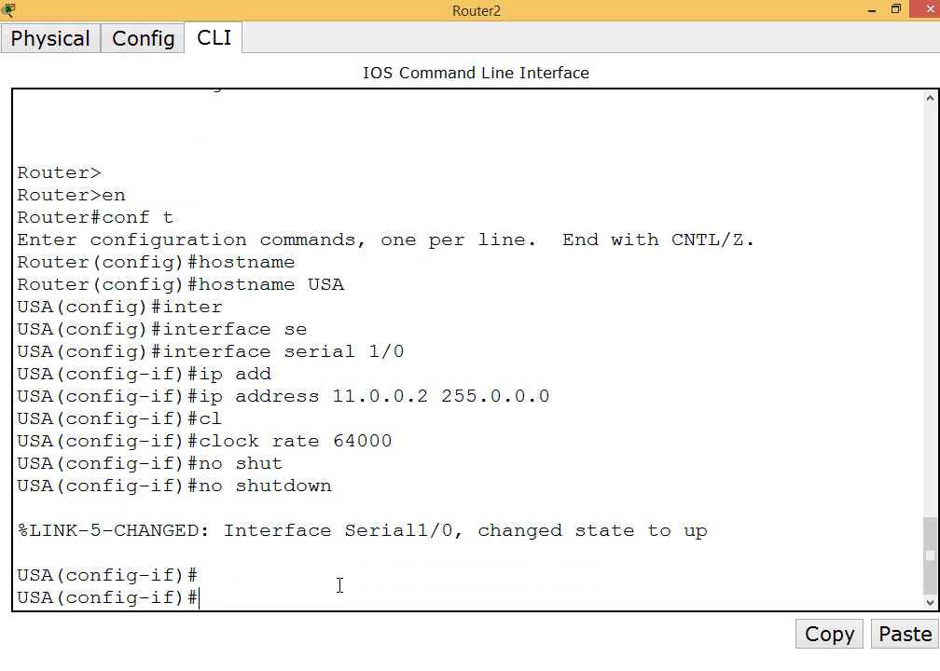
text(exit)
key(Return)
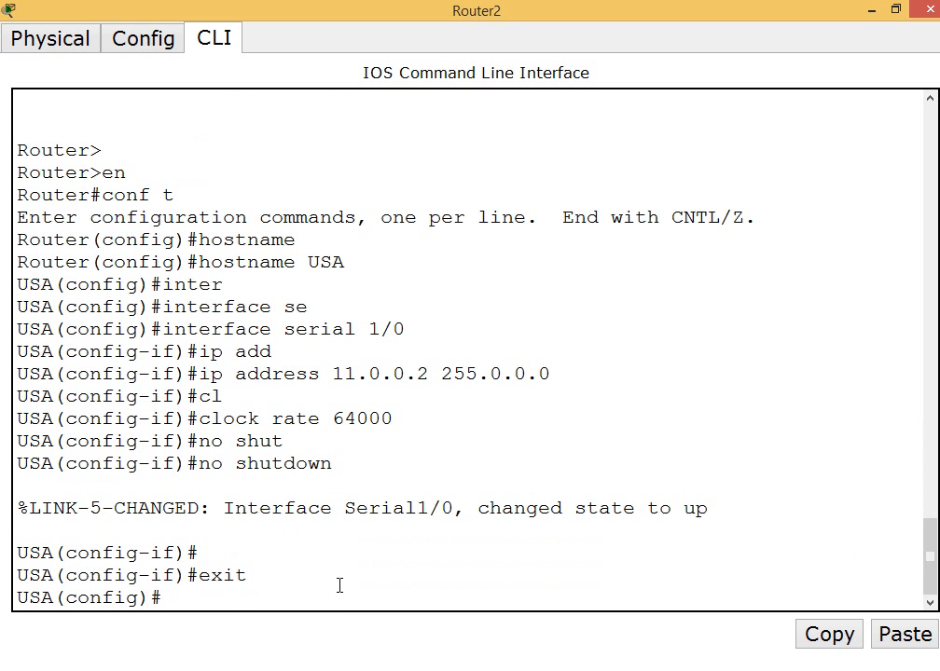
Examine the USA router's links and address labels on the topology, and return to a fresh prompt in its command line
click(870, 11)
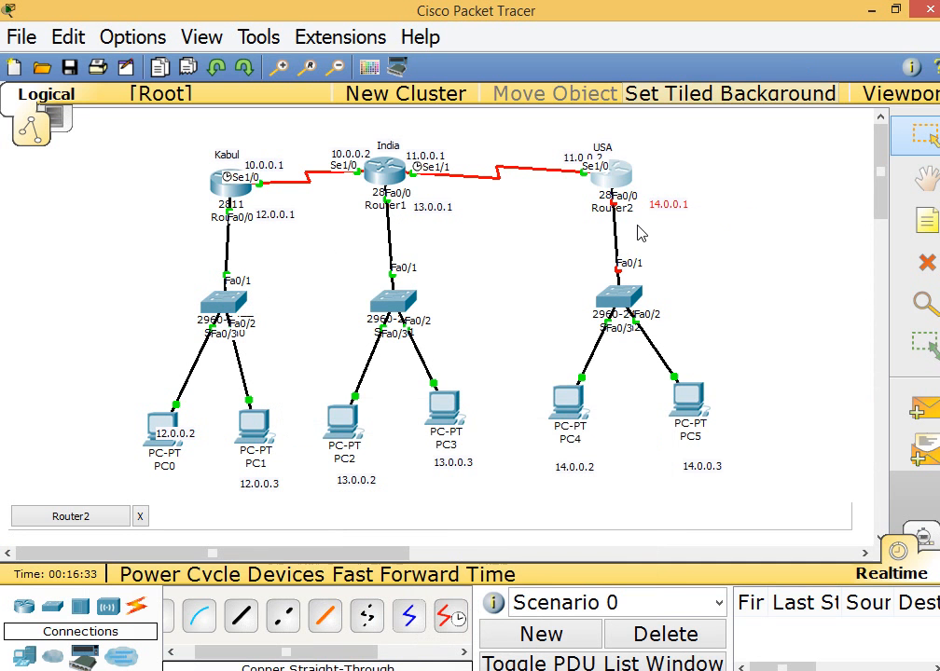
drag(638, 226, 584, 178)
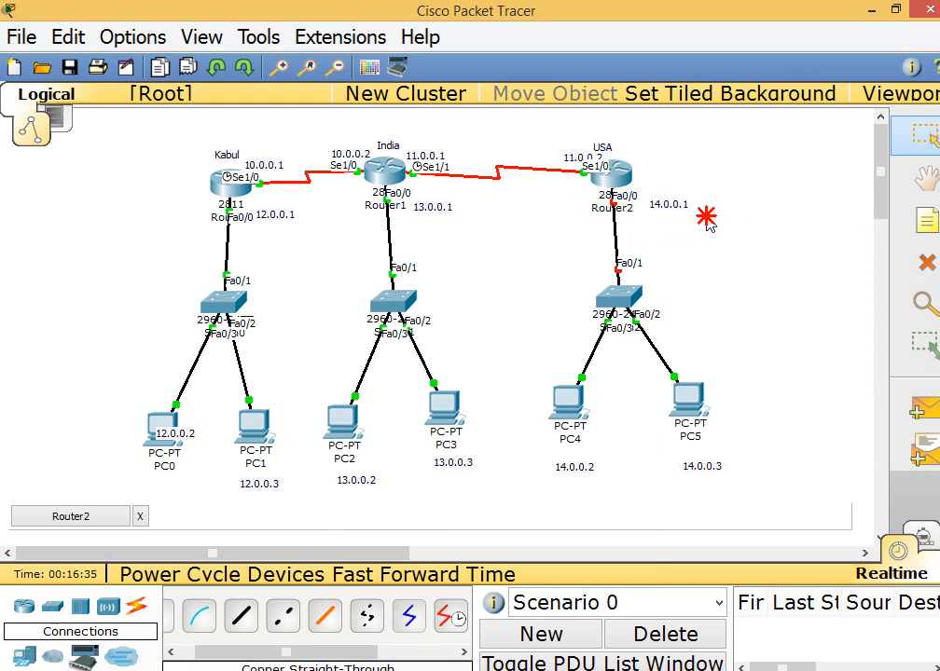
drag(704, 209, 630, 184)
click(483, 670)
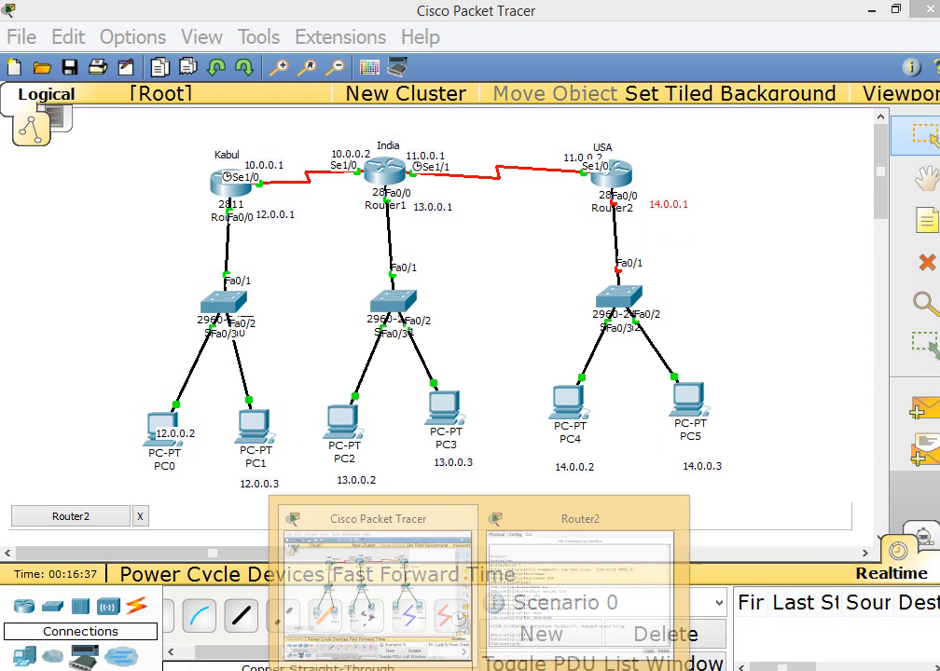
click(558, 630)
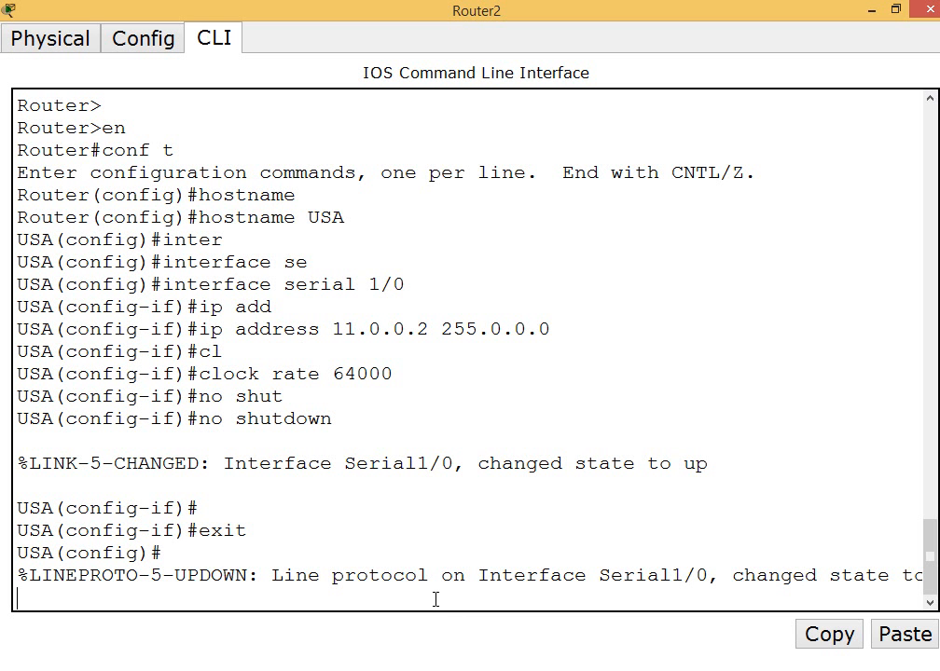
key(Return)
key(Return)
key(Return)
Enter interface configuration mode for fastEthernet 0/0 on the USA router
text(inter)
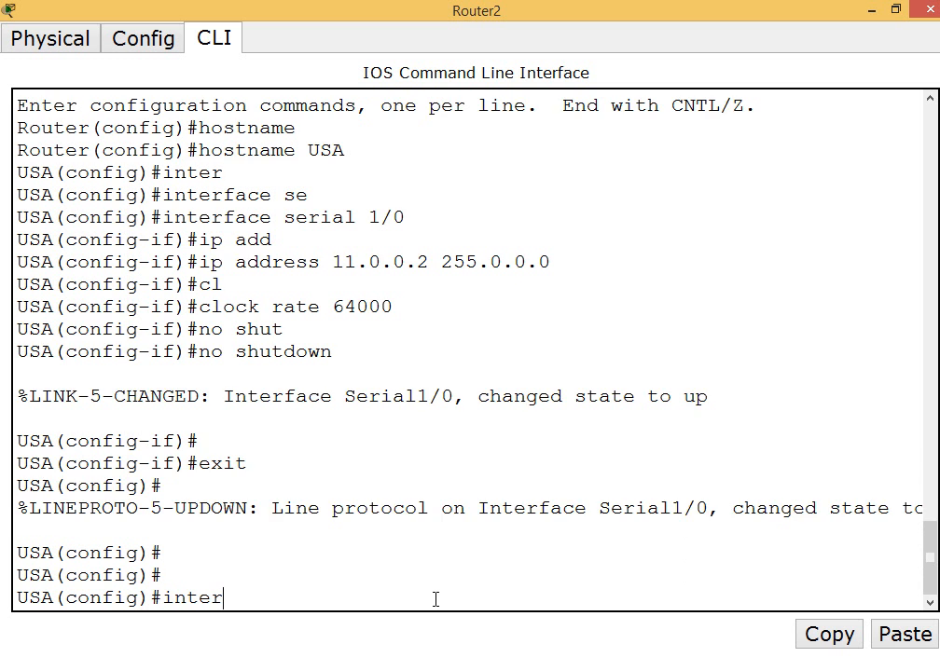
key(Tab)
text(fas)
key(Tab)
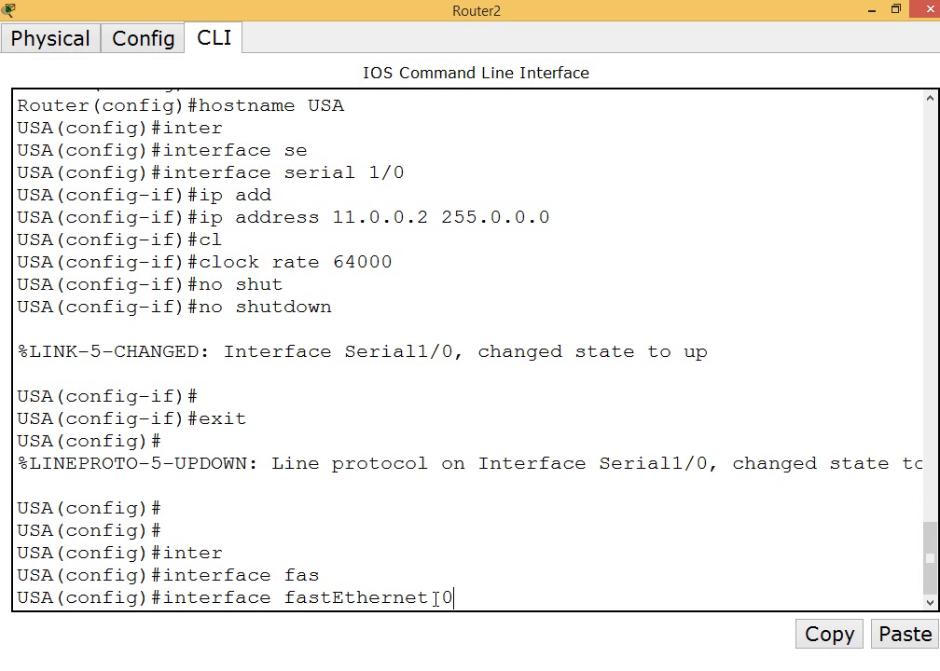
text(0/0)
key(Return)
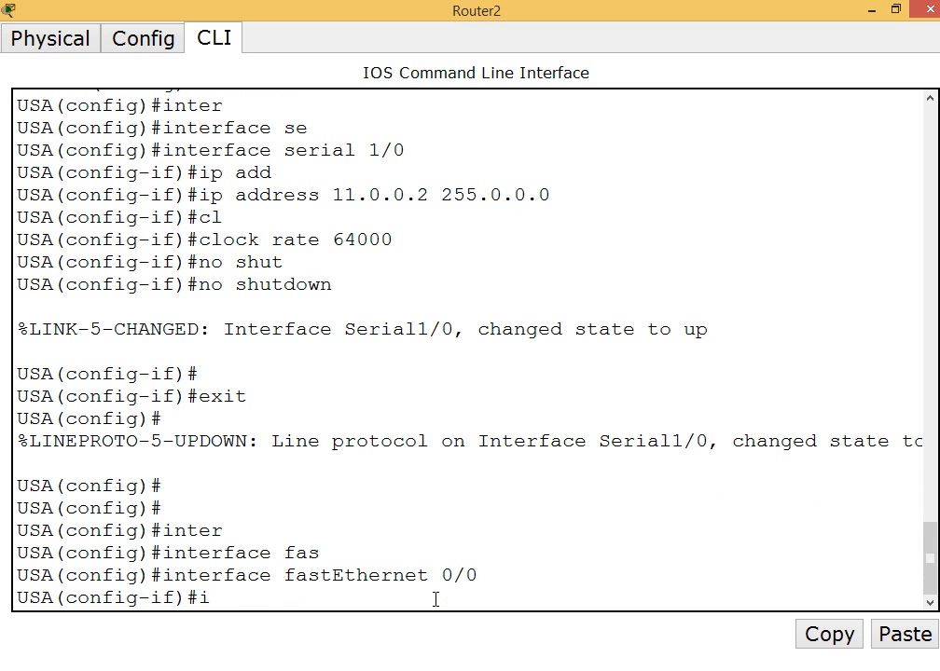
Assign fastEthernet 0/0 the IP address 14.0.0.1 with subnet mask 255.0.0.0
text(ip add)
key(Tab)
text(14)
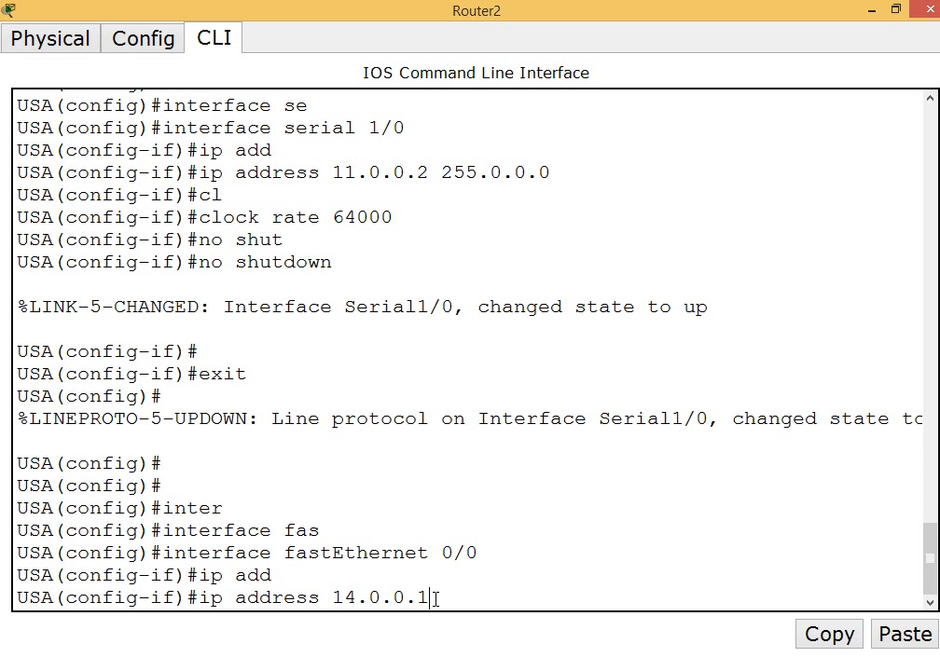
text(.0.0.1 255.0.0.0)
key(Return)
Enable fastEthernet 0/0 with no shutdown and exit to global configuration mode
text(no)
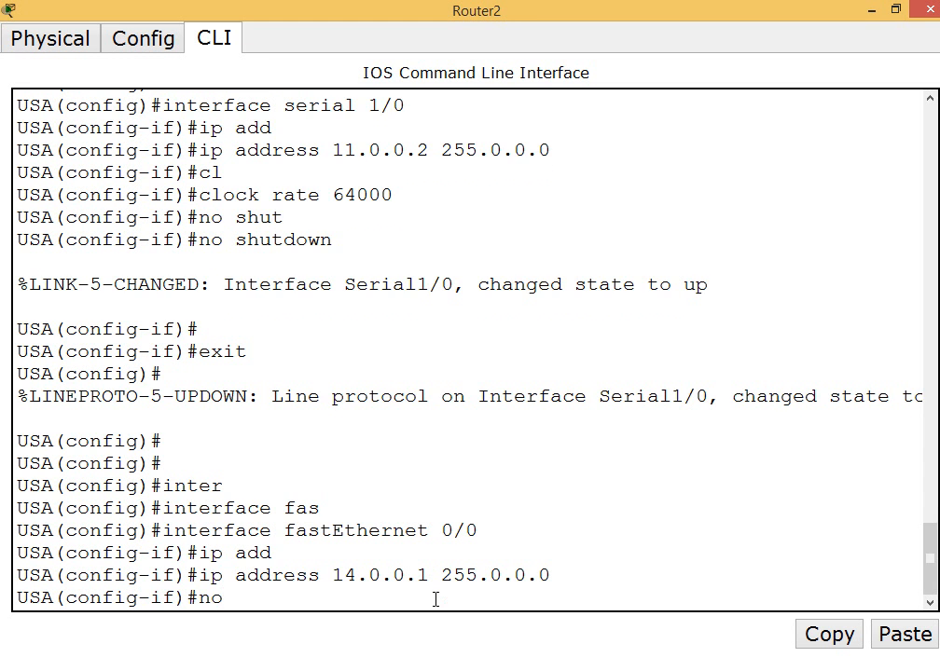
text( shut)
key(Tab)
key(Return)
key(Return)
key(Return)
key(Return)
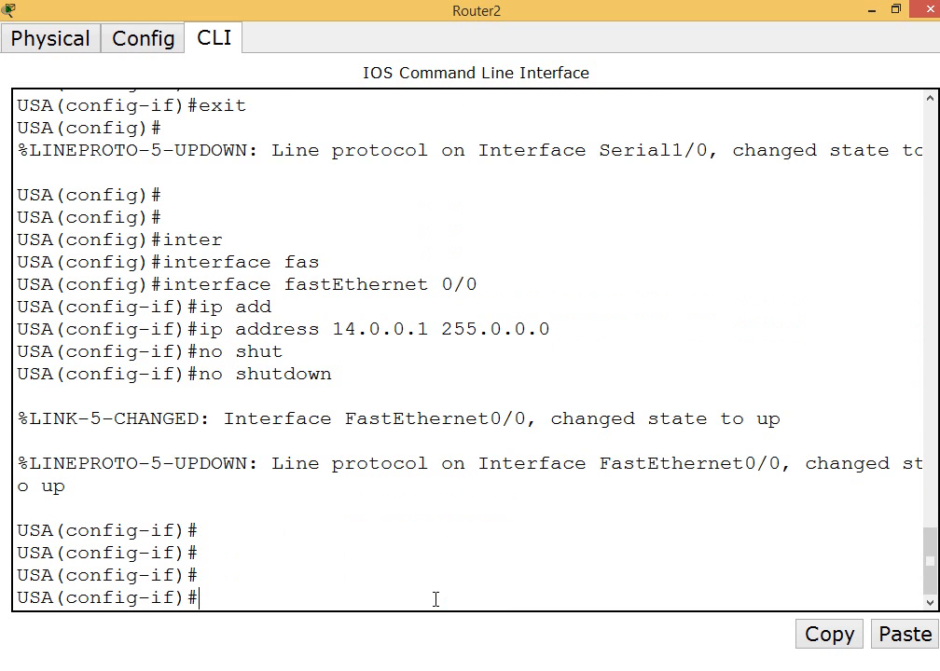
text(exit)
Leave global configuration mode, save the USA router's configuration with wr and close its window
key(Return)
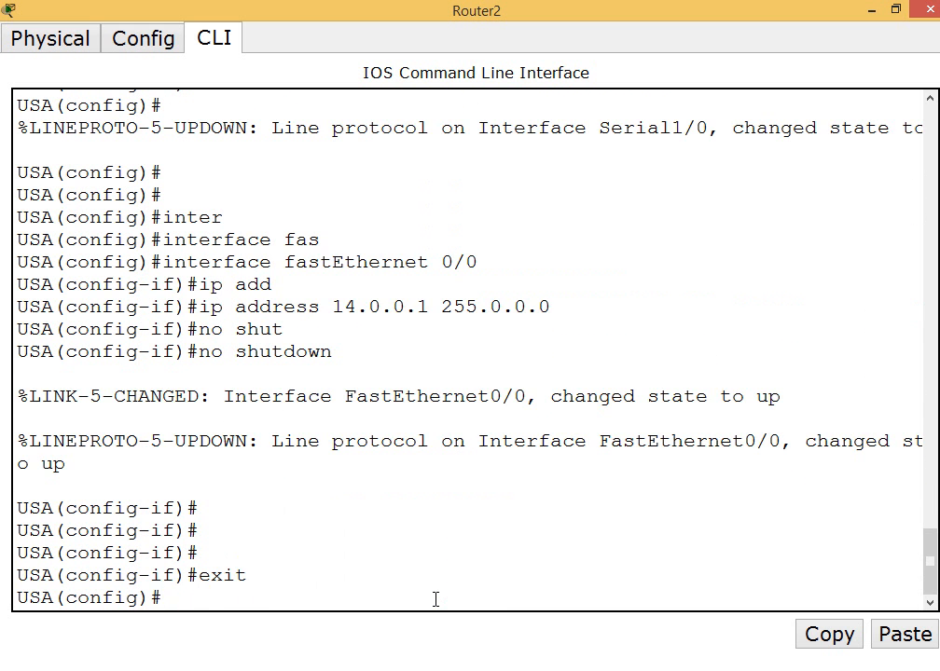
text(exit)
key(Return)
text(wr)
key(Return)
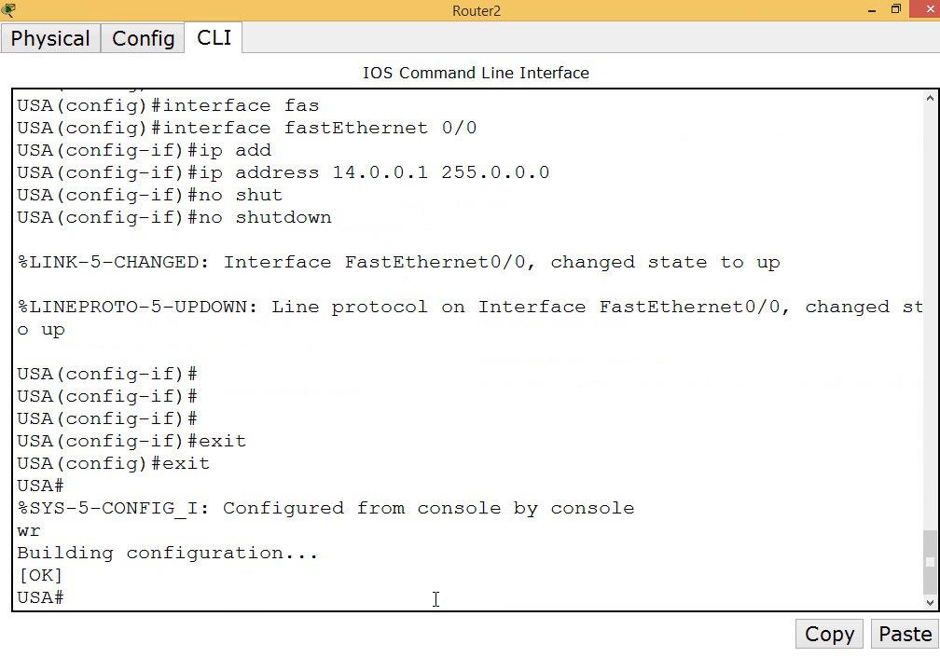
click(926, 10)
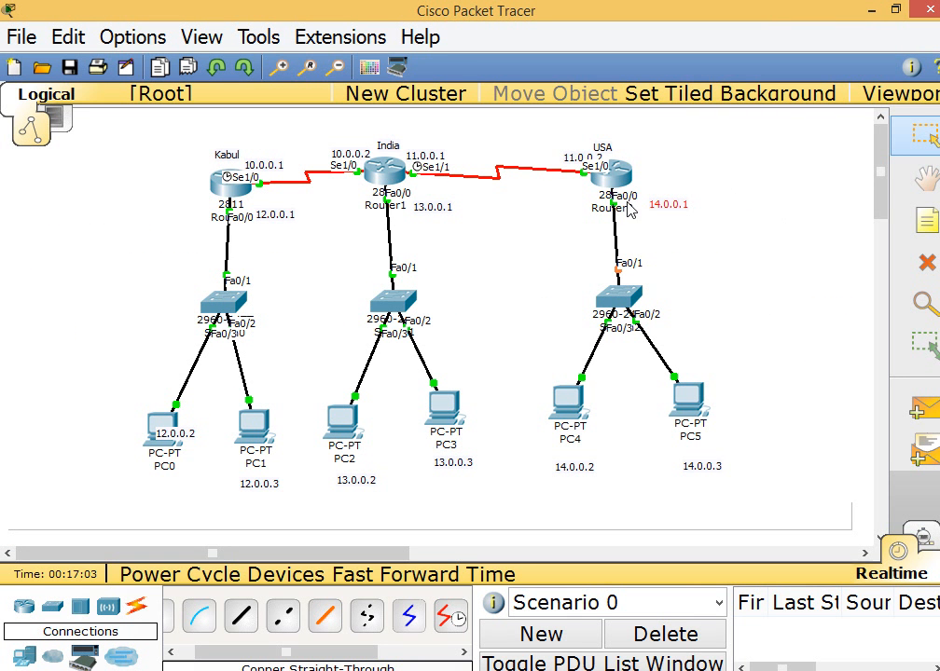
Open PC0's IP Configuration and set the static IP address 12.0.0.2 with the default subnet mask 255.0.0.0
click(166, 422)
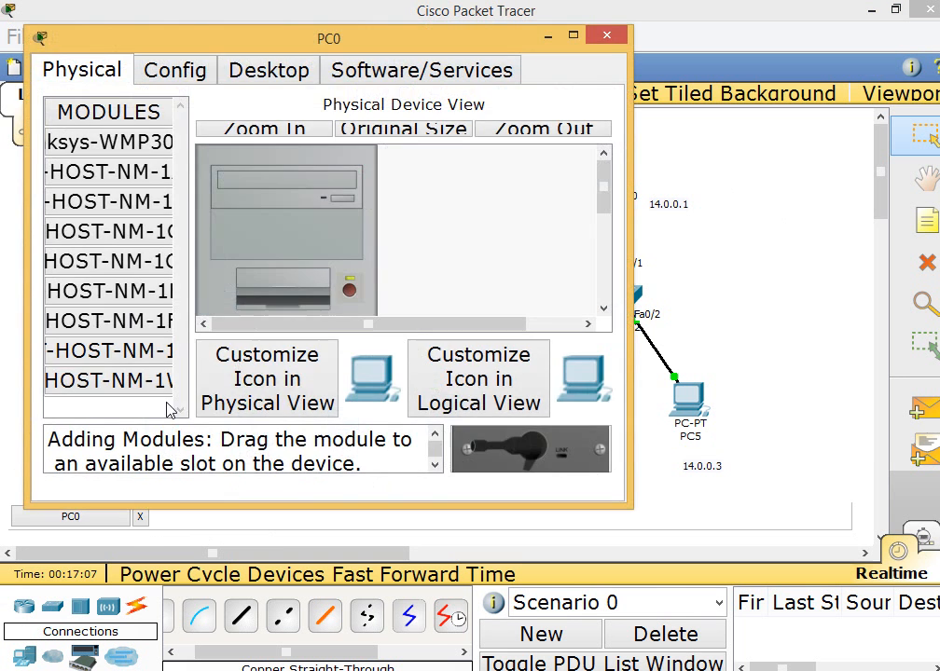
click(261, 82)
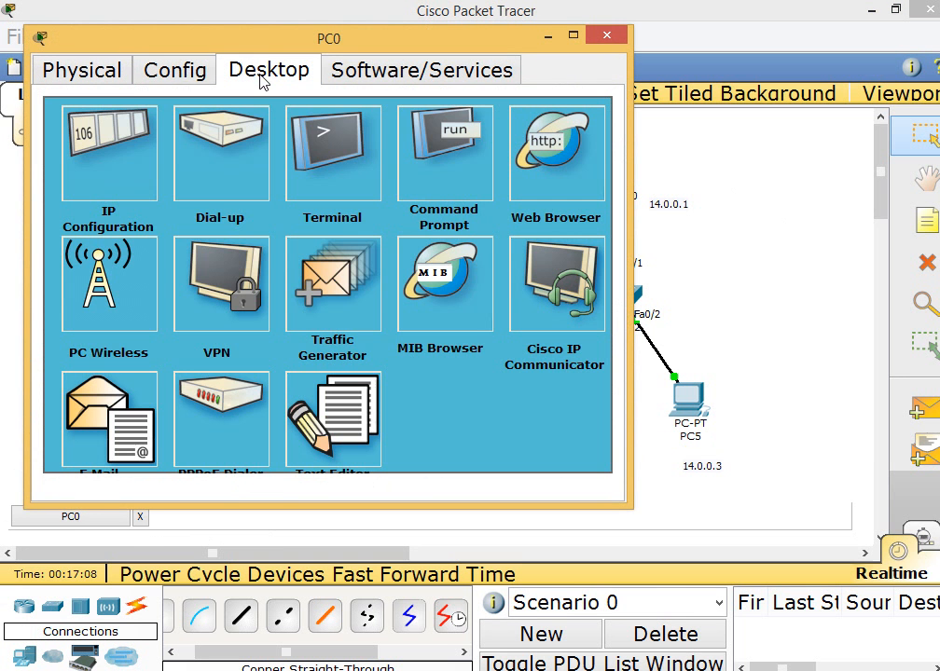
click(120, 154)
drag(317, 43, 571, 77)
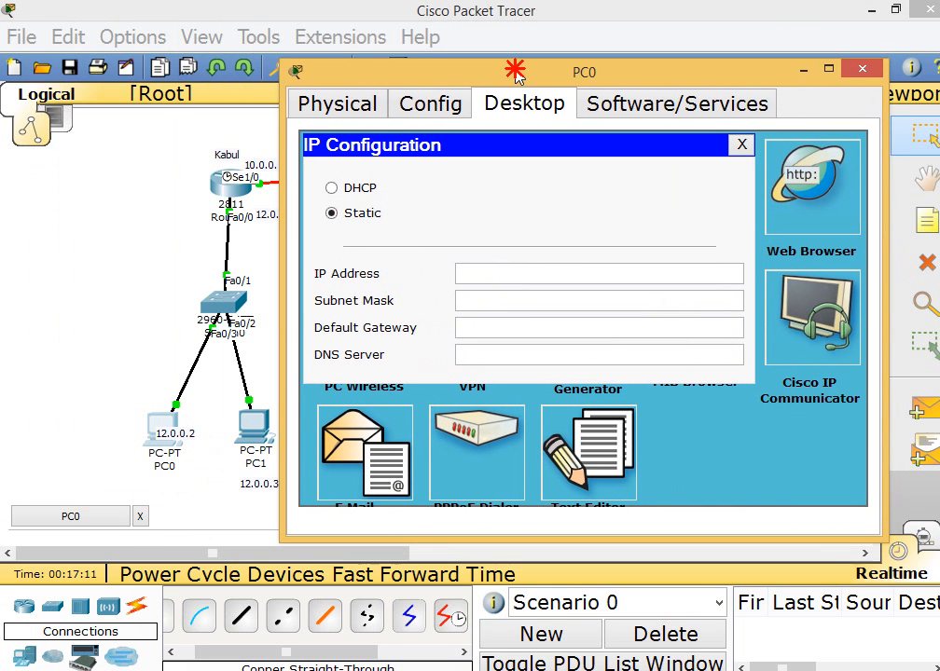
click(472, 272)
text(12.)
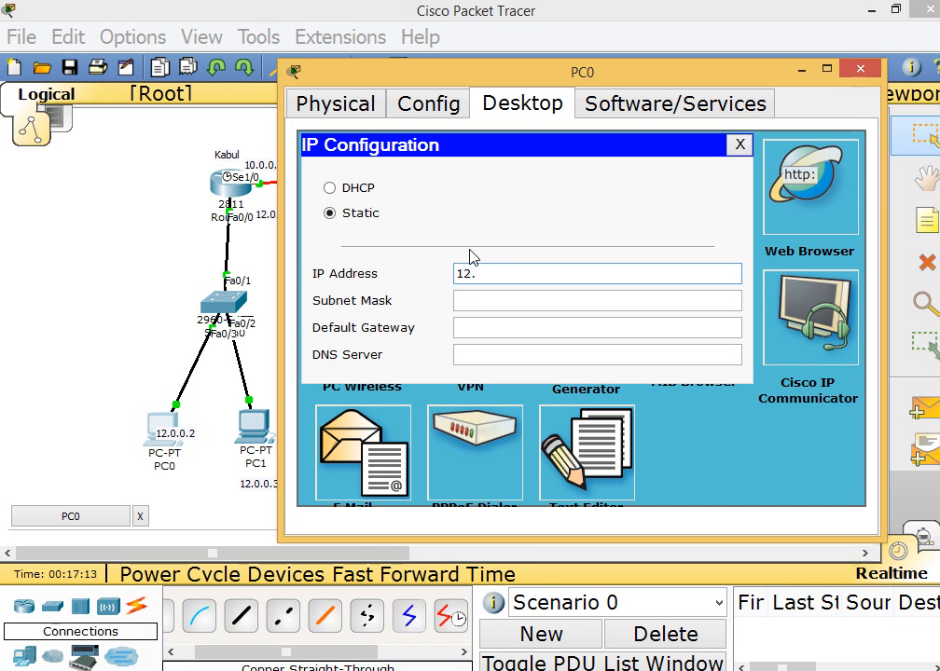
text(0.0.2)
key(Tab)
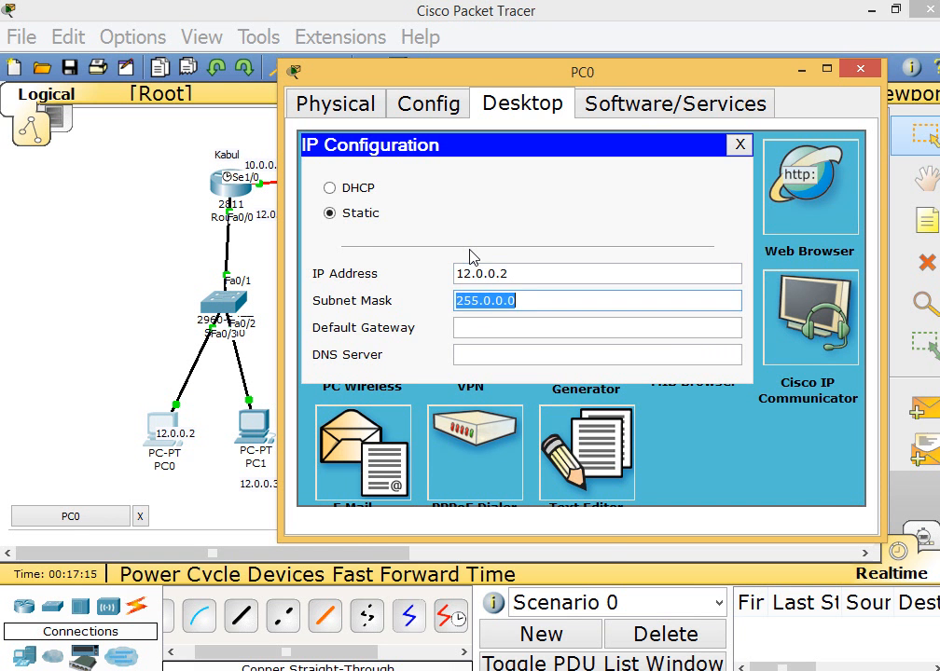
Set PC0's default gateway to 12.0.0.1 and close its window
key(Tab)
drag(639, 74, 676, 186)
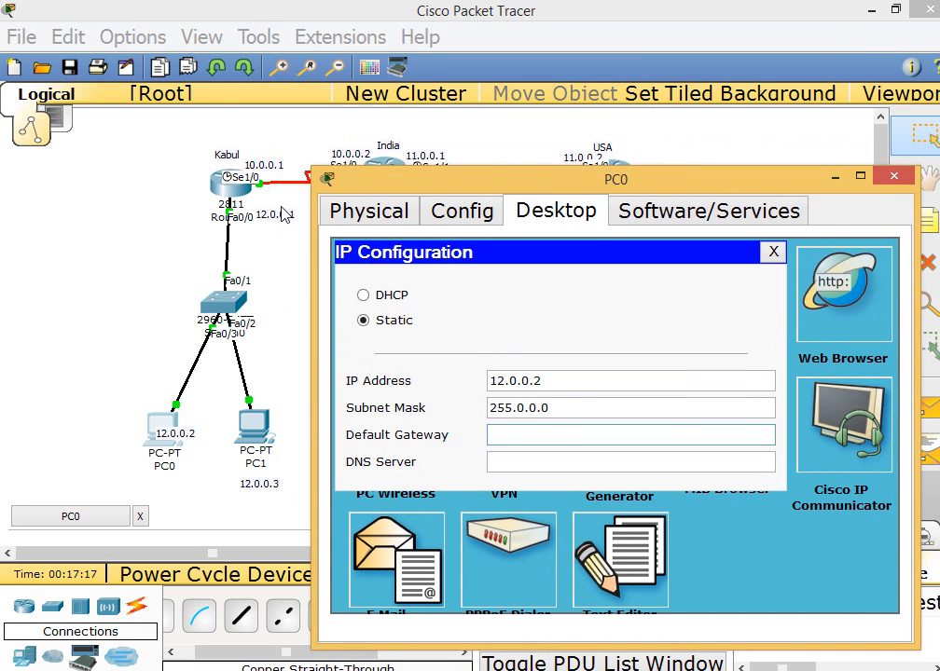
drag(258, 230, 205, 192)
click(480, 670)
click(548, 599)
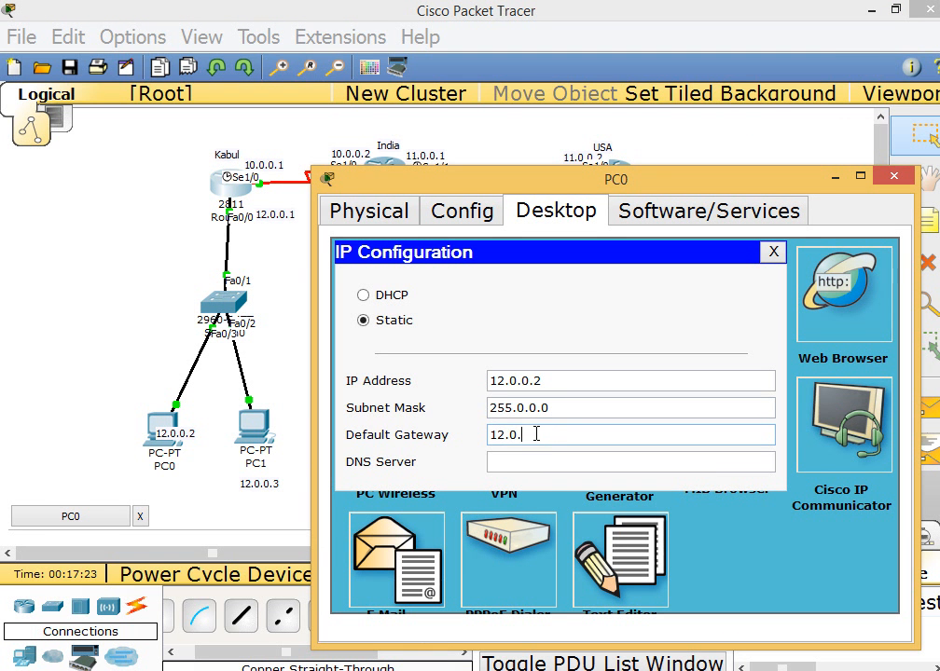
text(1)
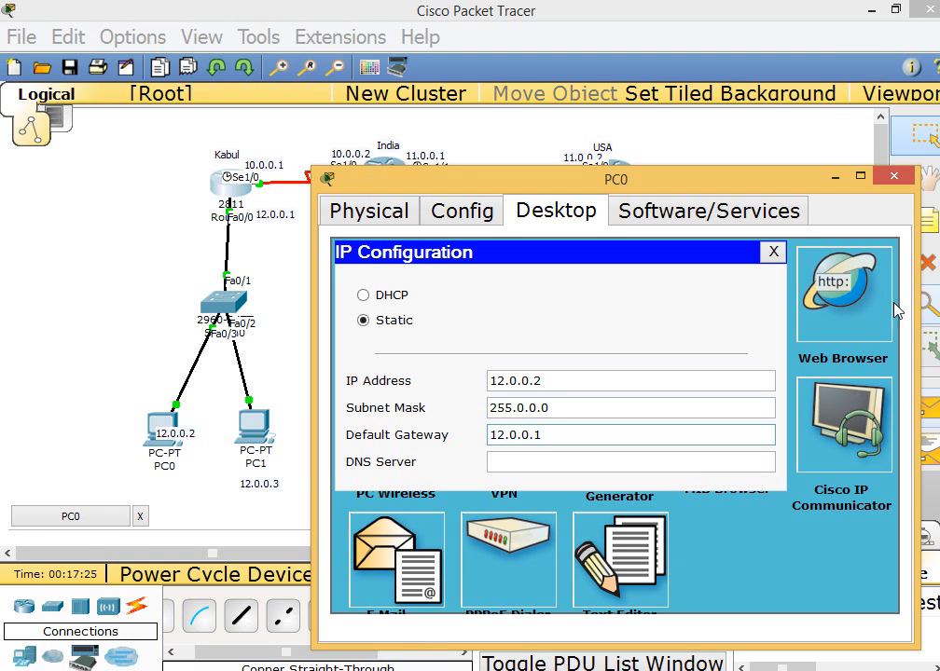
click(894, 178)
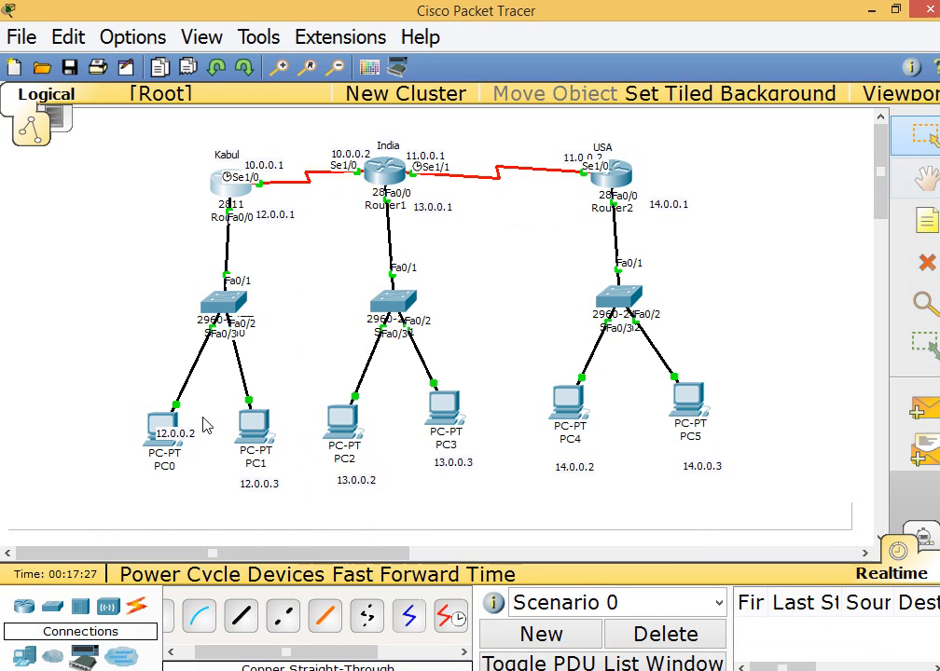
Configure PC1 with static IP address 12.0.0.3, subnet mask 255.0.0.0 and the Kabul router as default gateway, and close its window
double_click(253, 424)
click(326, 147)
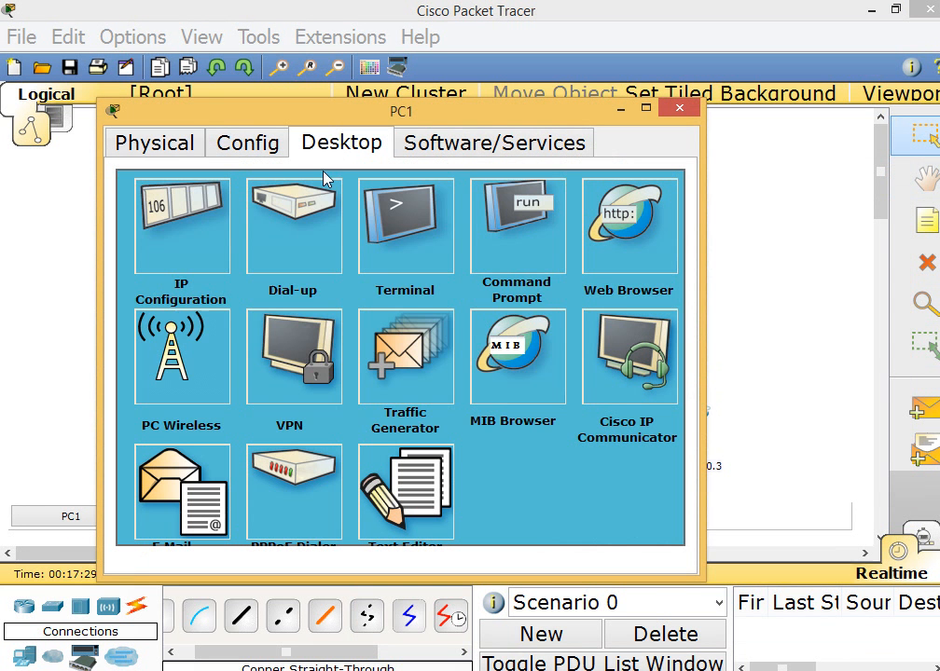
click(229, 240)
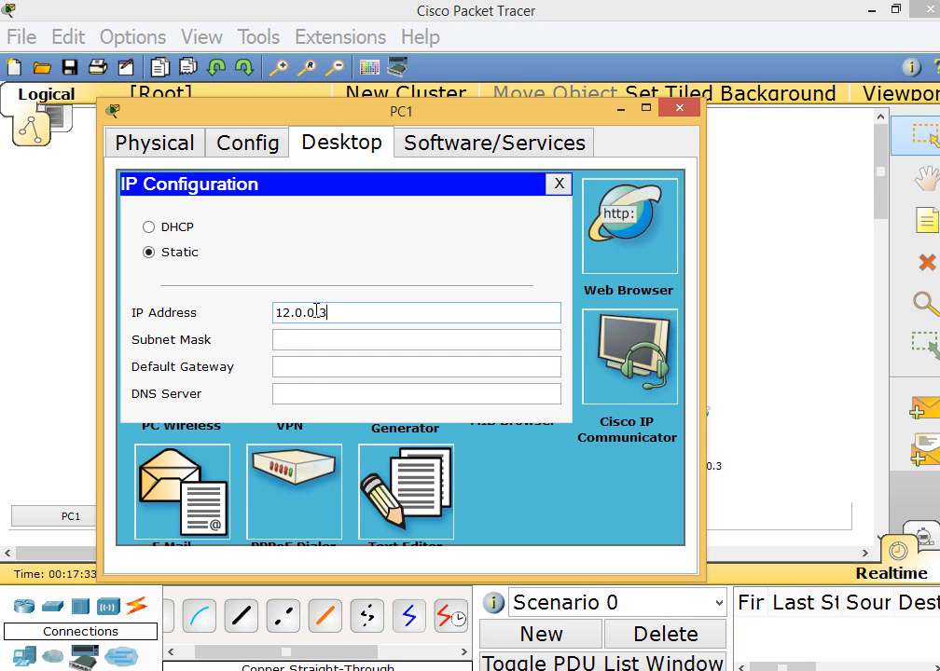
key(Tab)
key(Tab)
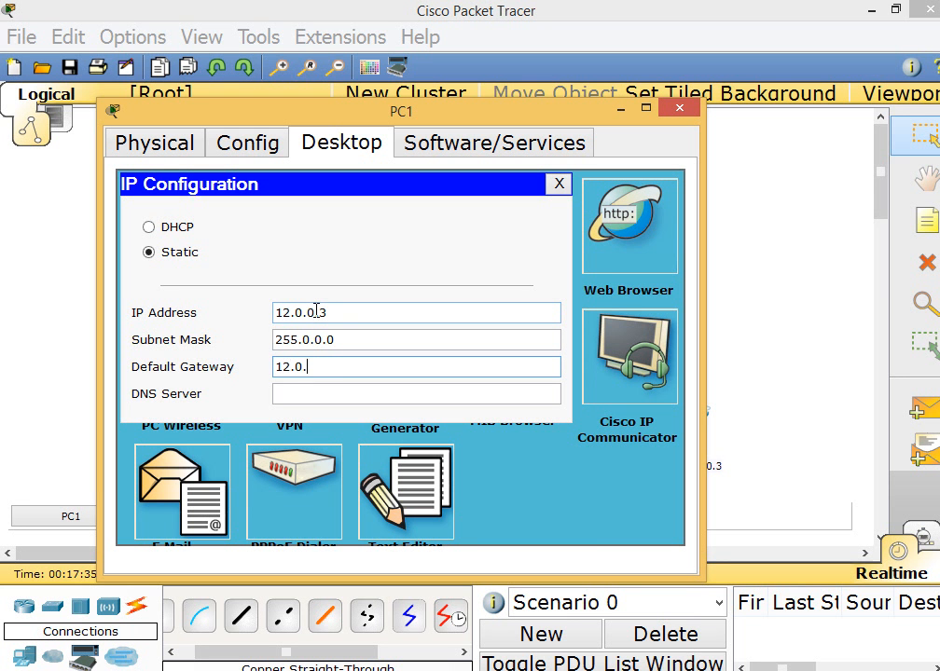
click(679, 111)
Configure PC2 with static IP address 13.0.0.2, subnet mask 255.0.0.0 and default gateway 13.0.0.1, and close its window
click(351, 426)
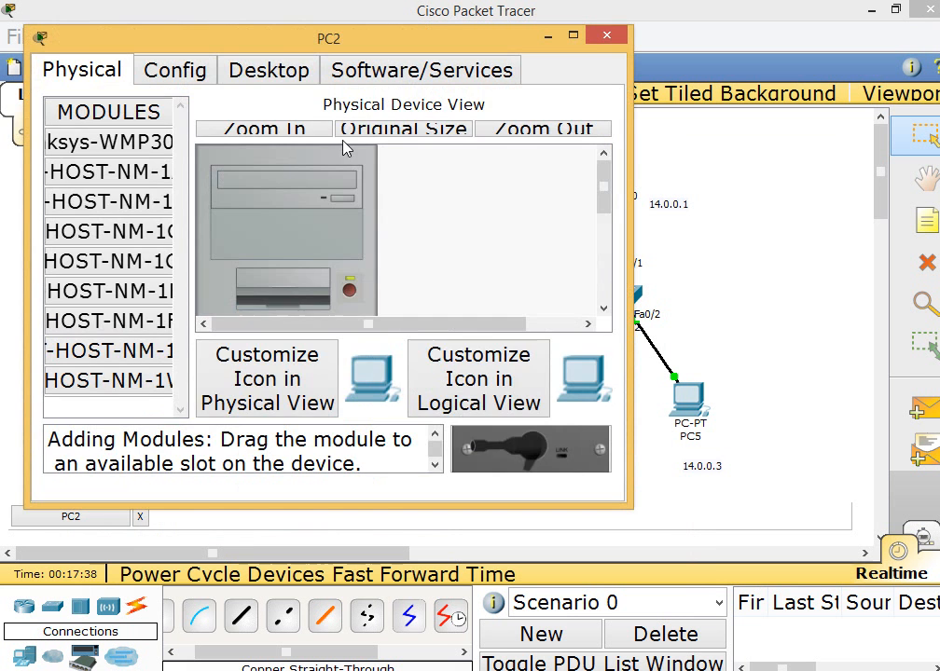
click(268, 75)
click(139, 157)
click(240, 240)
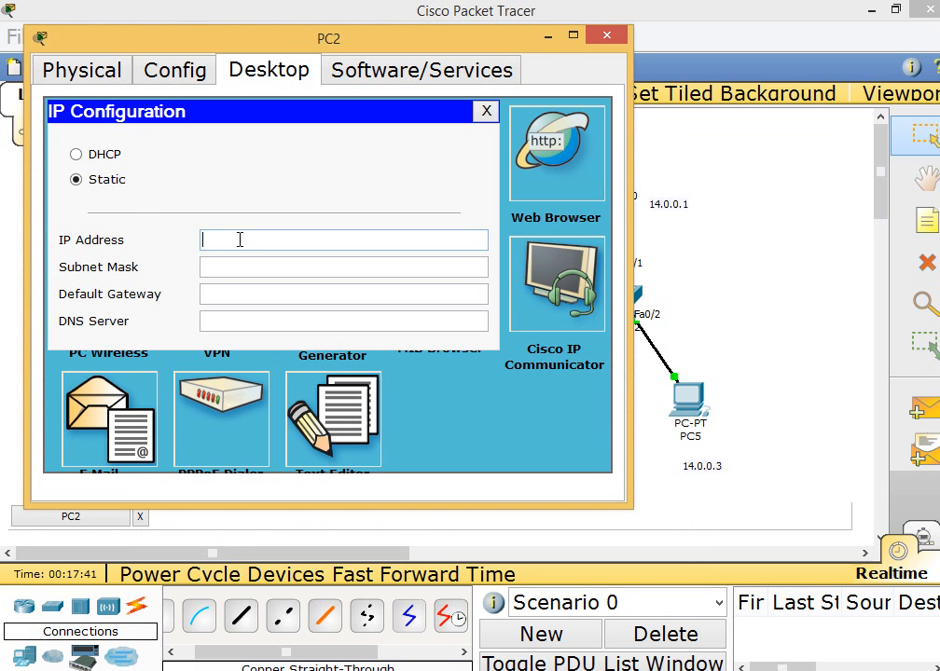
drag(377, 34, 558, 71)
text(1)
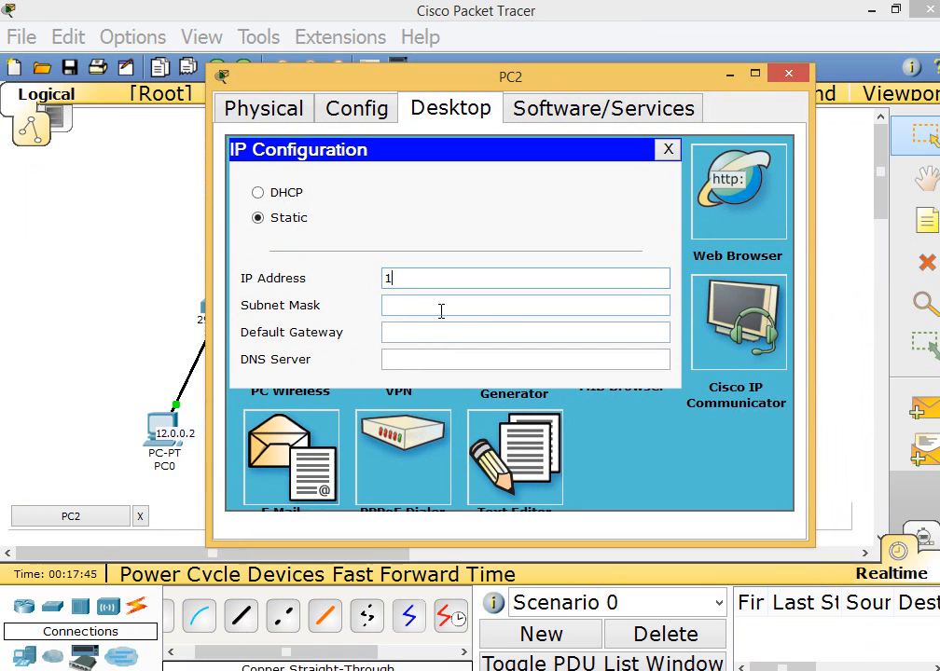
text(3.0.0.2)
key(Tab)
key(Tab)
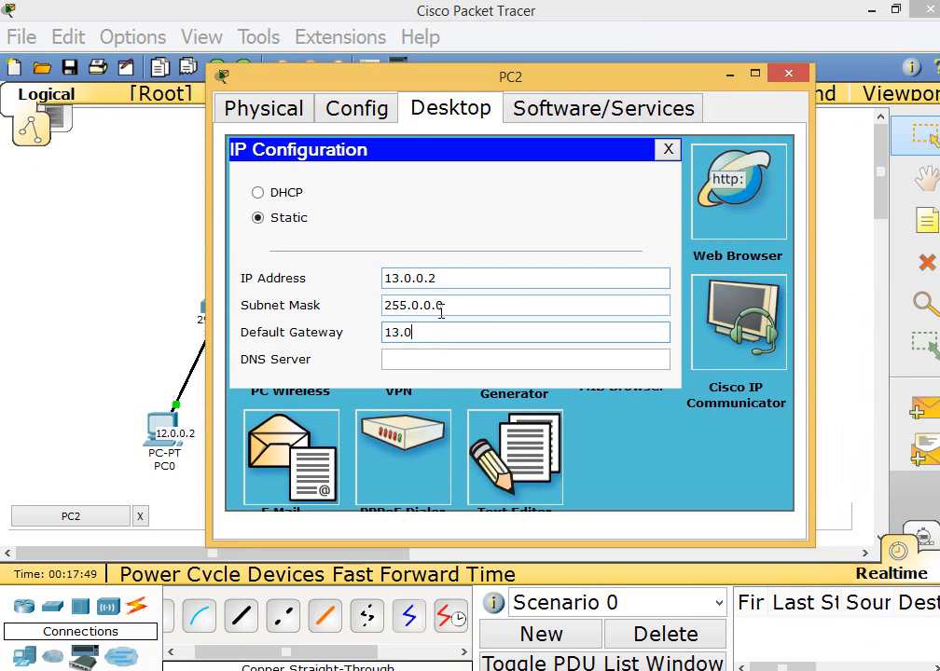
click(786, 74)
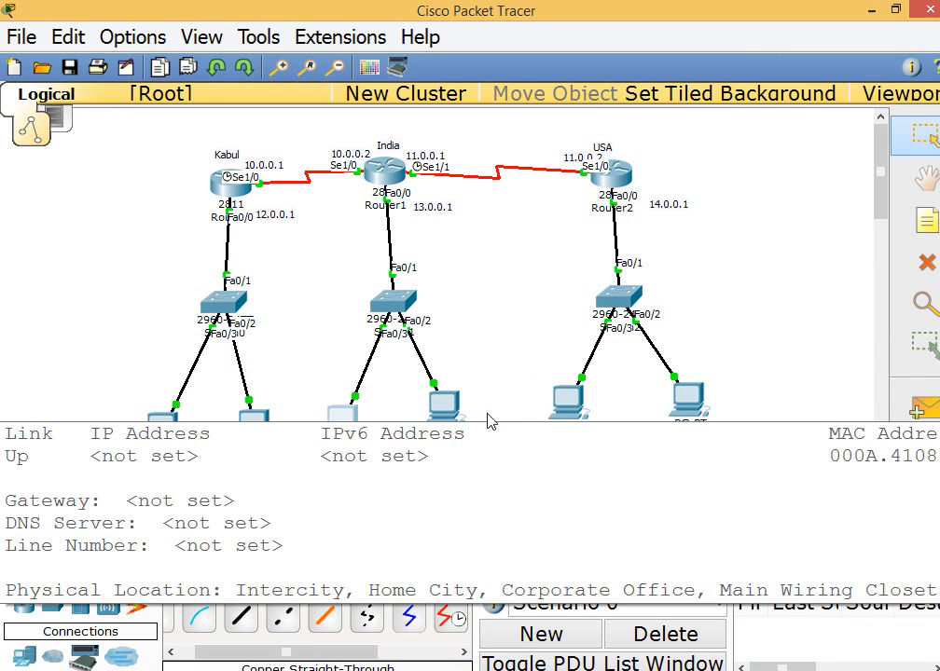
Configure PC3 with static IP address 13.0.0.3, subnet mask 255.0.0.0 and the India router as default gateway, and close its window
click(442, 406)
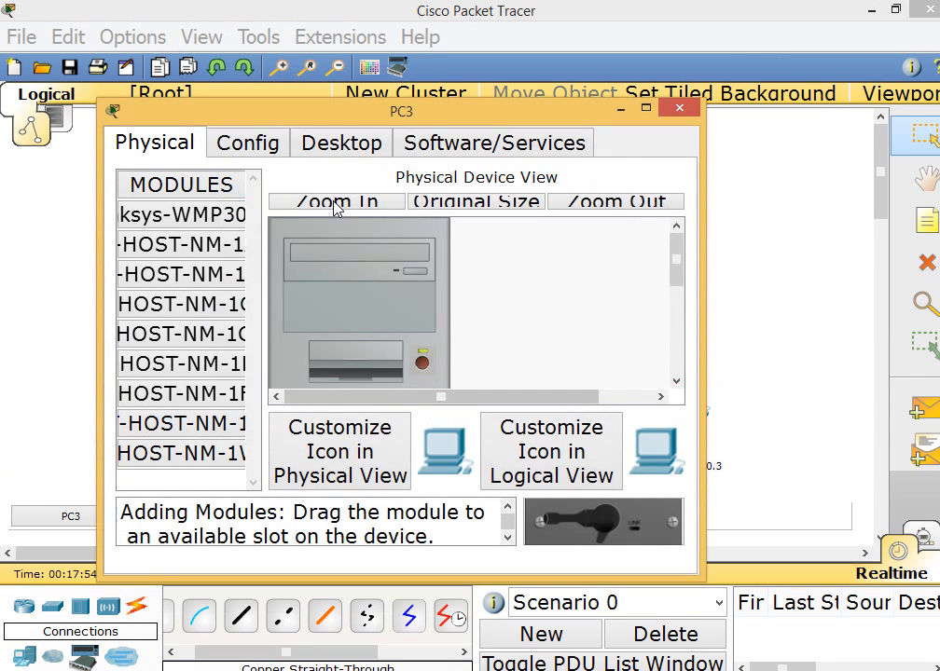
click(342, 143)
click(173, 222)
click(325, 316)
text(1)
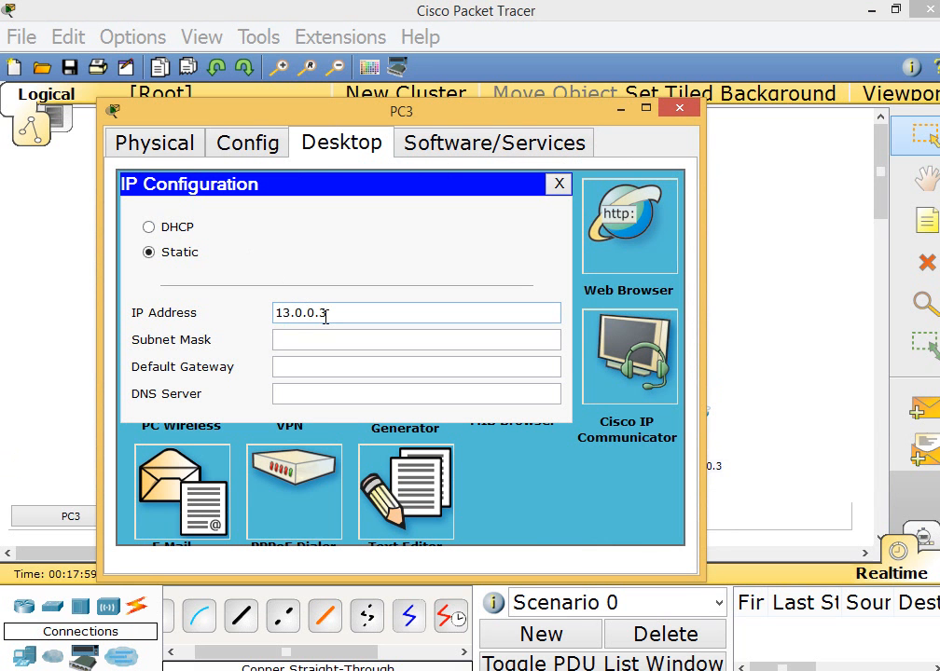
text(3.0.0.3)
key(Tab)
key(Tab)
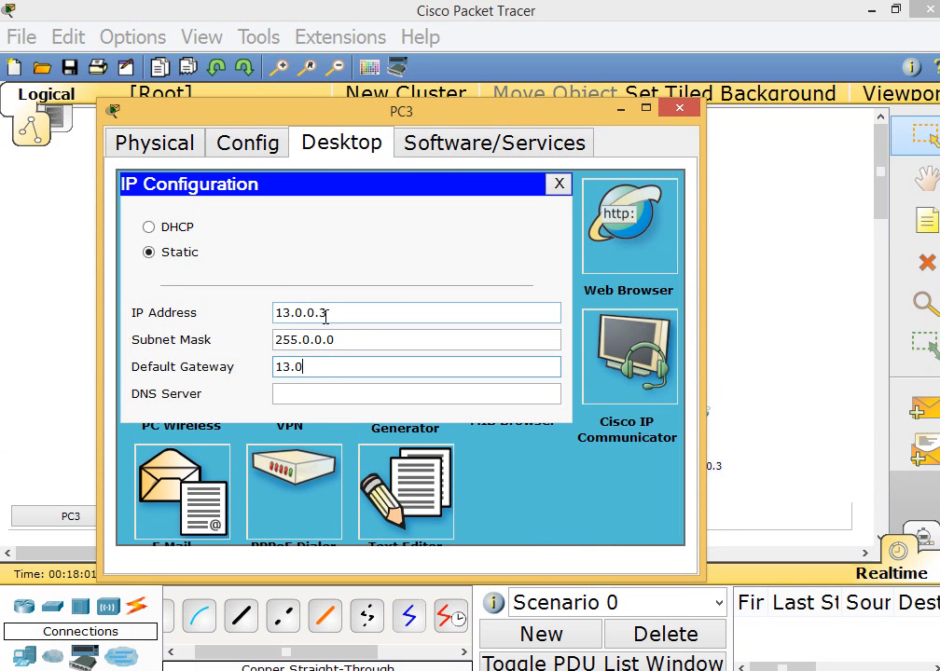
click(680, 109)
Configure PC4 with static IP address 14.0.0.2, subnet mask 255.0.0.0 and default gateway 14.0.0.1, and close its window
click(566, 398)
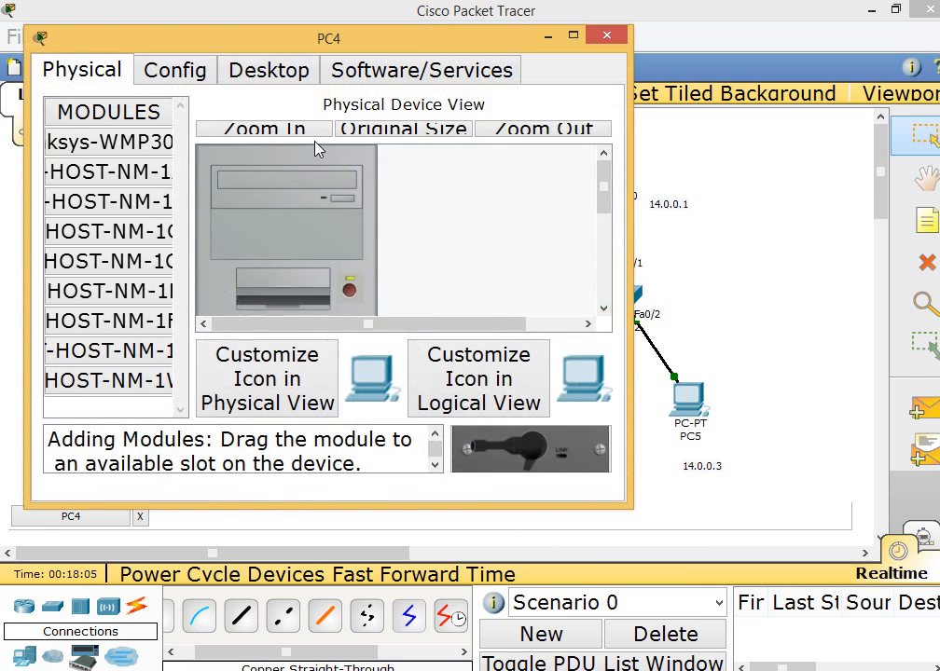
click(268, 70)
click(130, 153)
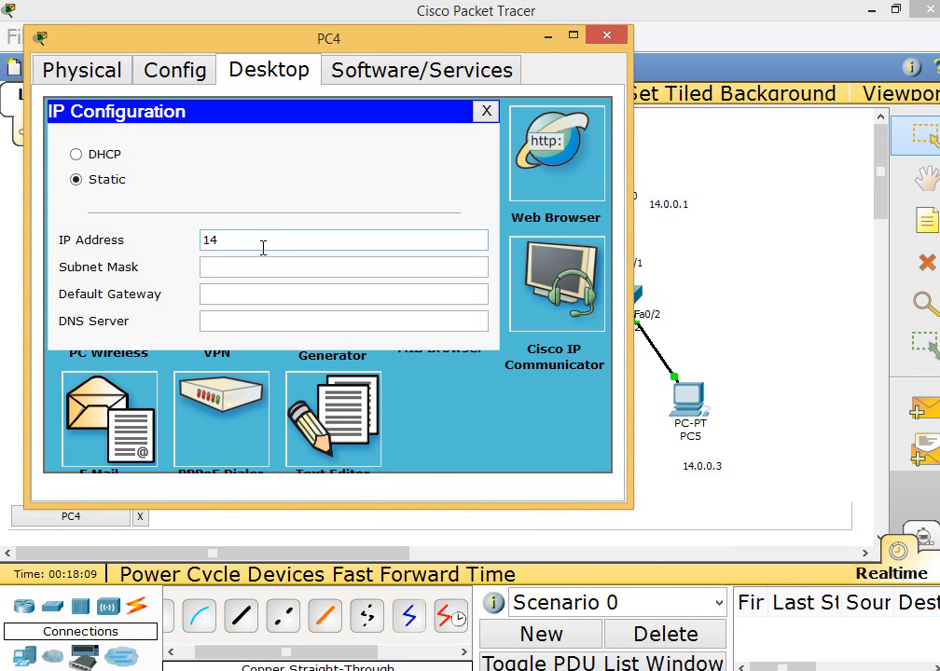
text(14.0.0.2)
key(Tab)
key(Tab)
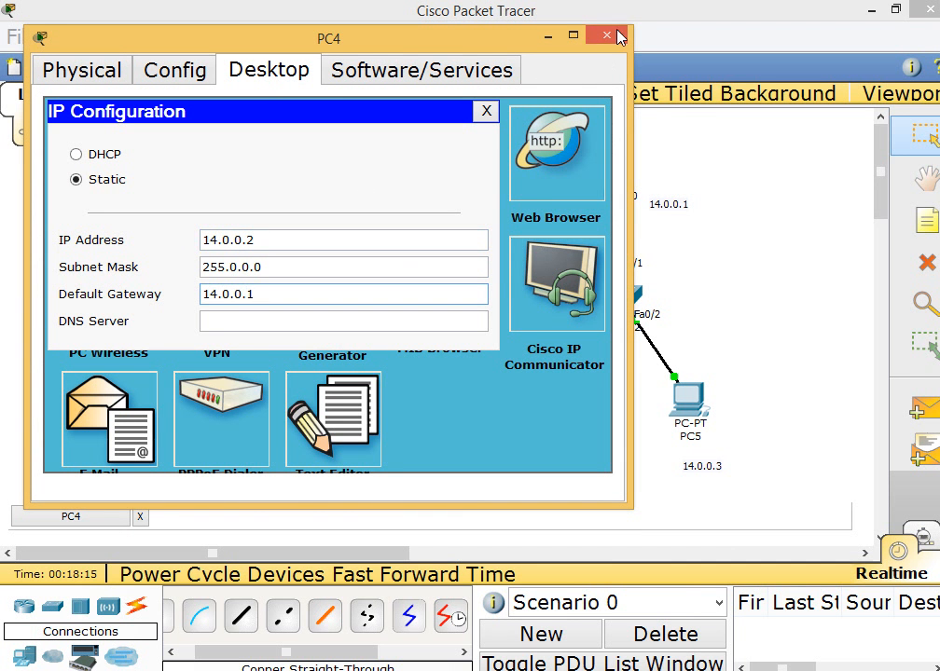
click(618, 36)
Configure PC5 with static IP address 14.0.0.3, subnet mask 255.0.0.0 and default gateway 14.0.0.1, and close its window
click(691, 410)
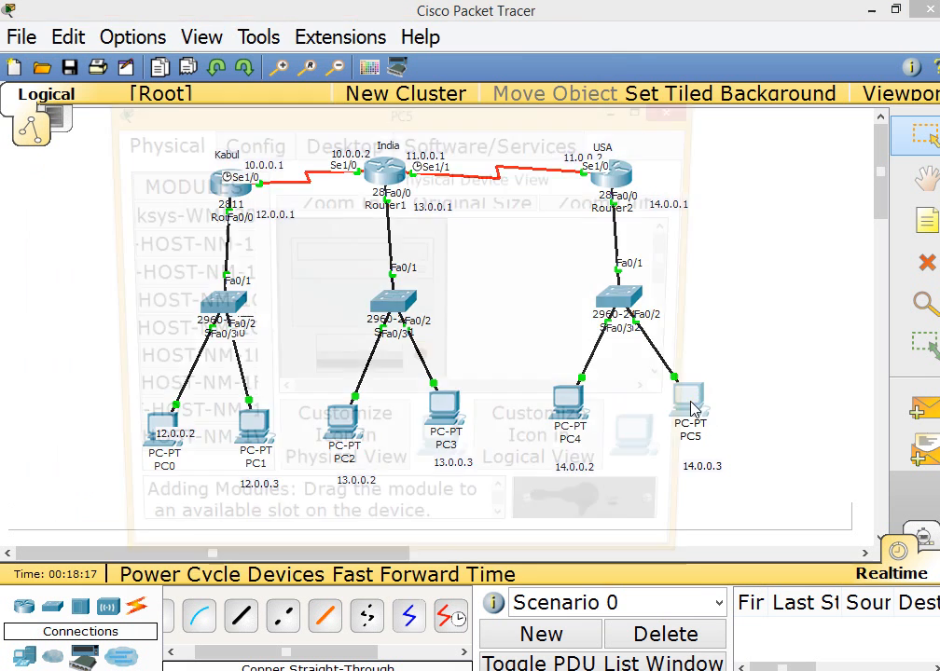
click(347, 148)
click(196, 281)
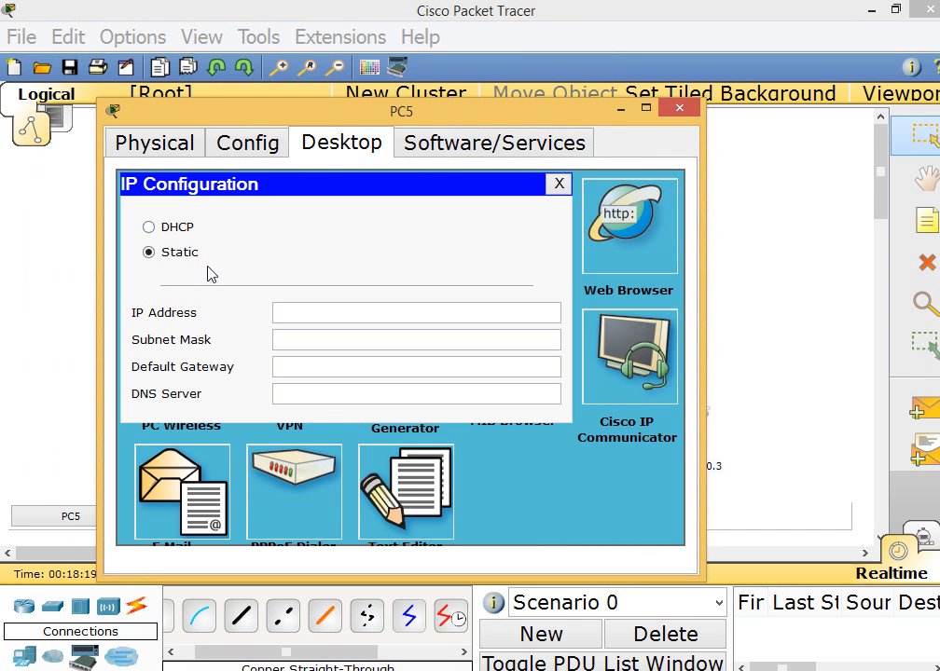
click(321, 311)
key(Tab)
key(Tab)
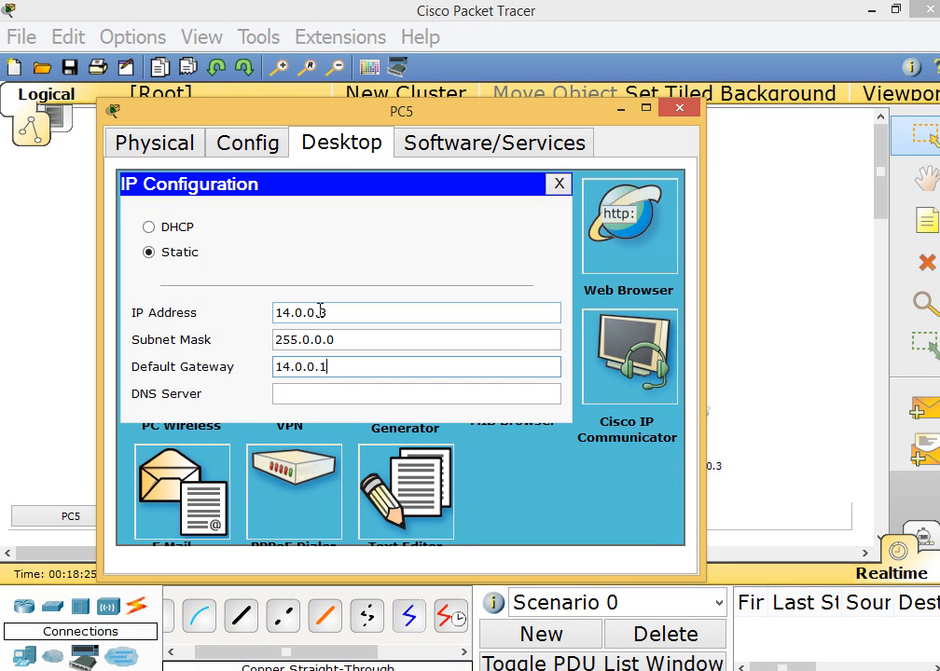
text(14.0.0.1)
click(679, 108)
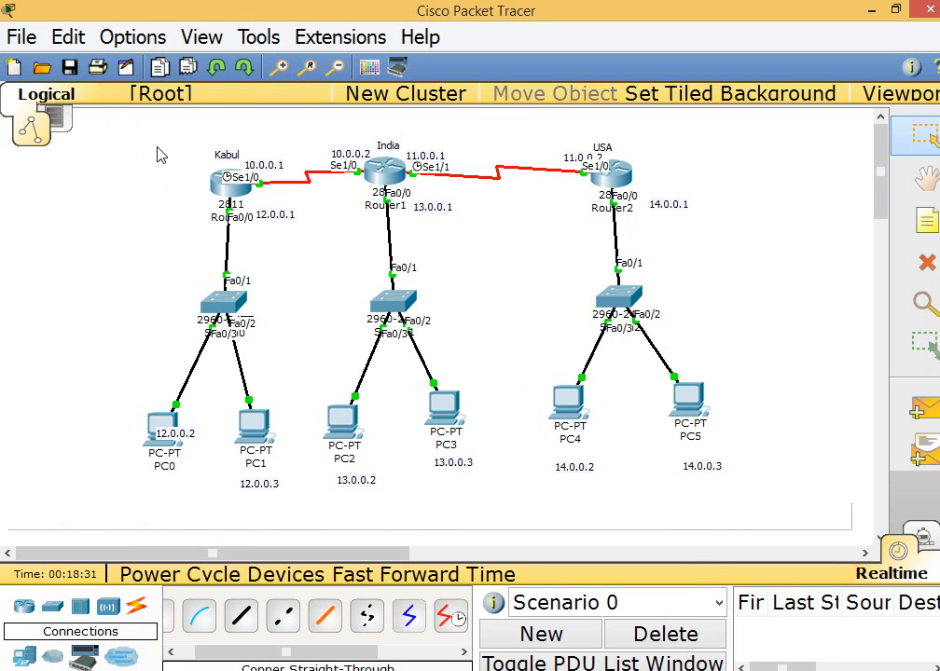
mouse_move(162, 146)
mouse_down()
mouse_move(307, 398)
mouse_move(755, 511)
mouse_move(757, 503)
mouse_up()
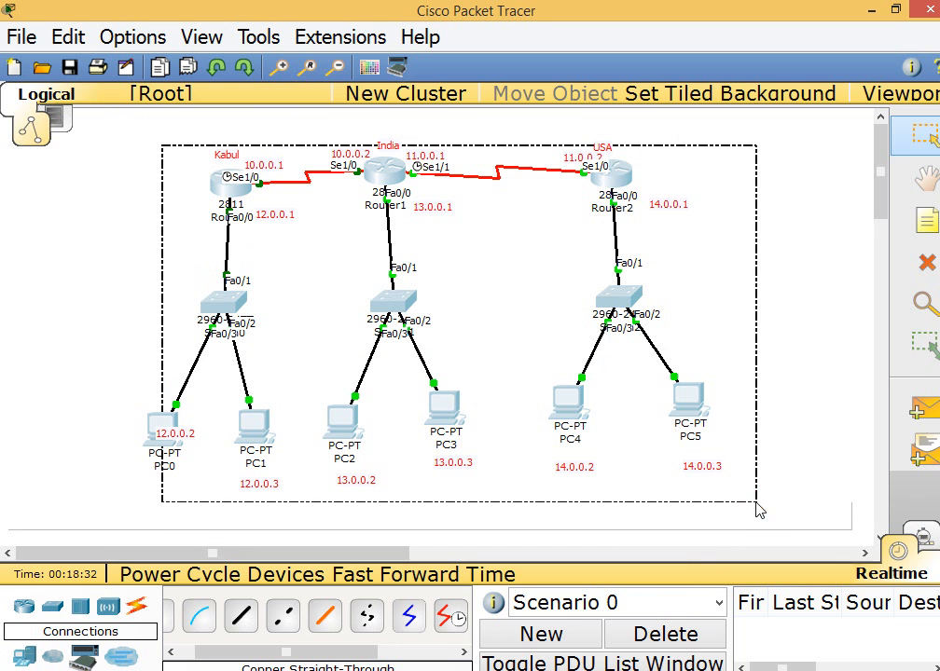
click(766, 415)
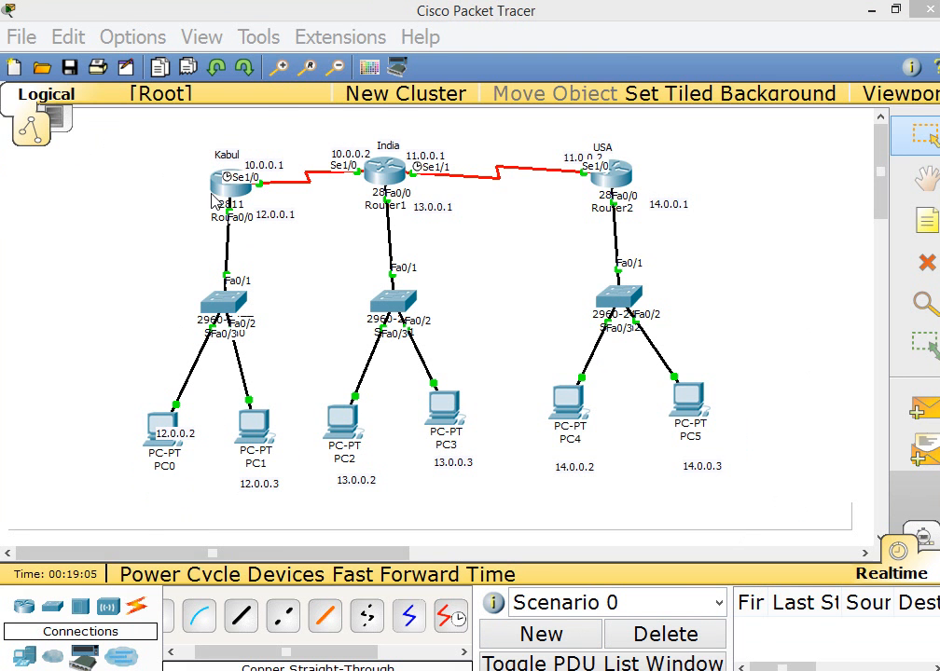
Open the Kabul router's command line in a maximized window and display its configuration with show running-config
click(222, 181)
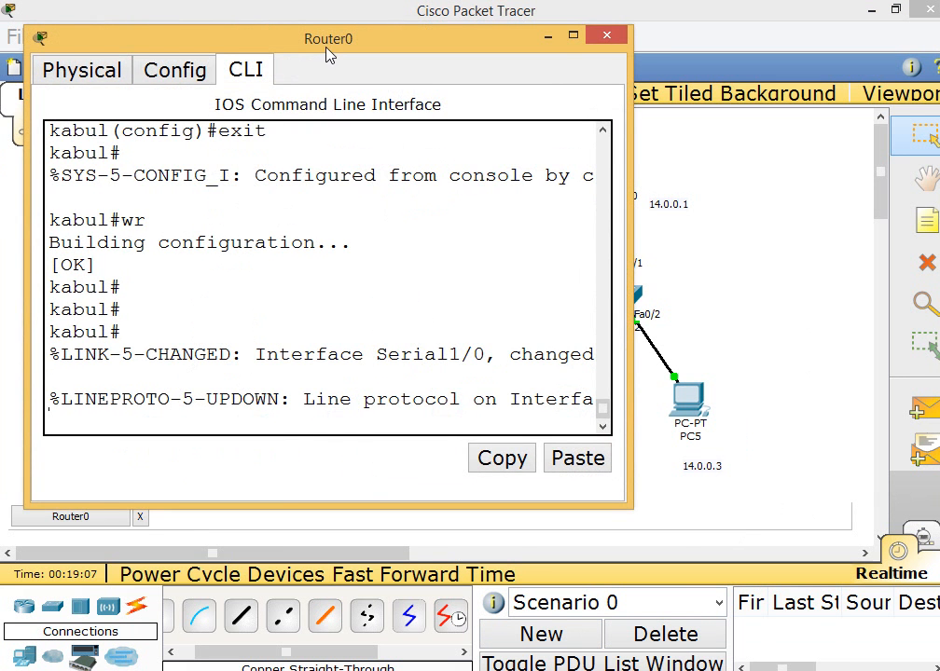
double_click(328, 46)
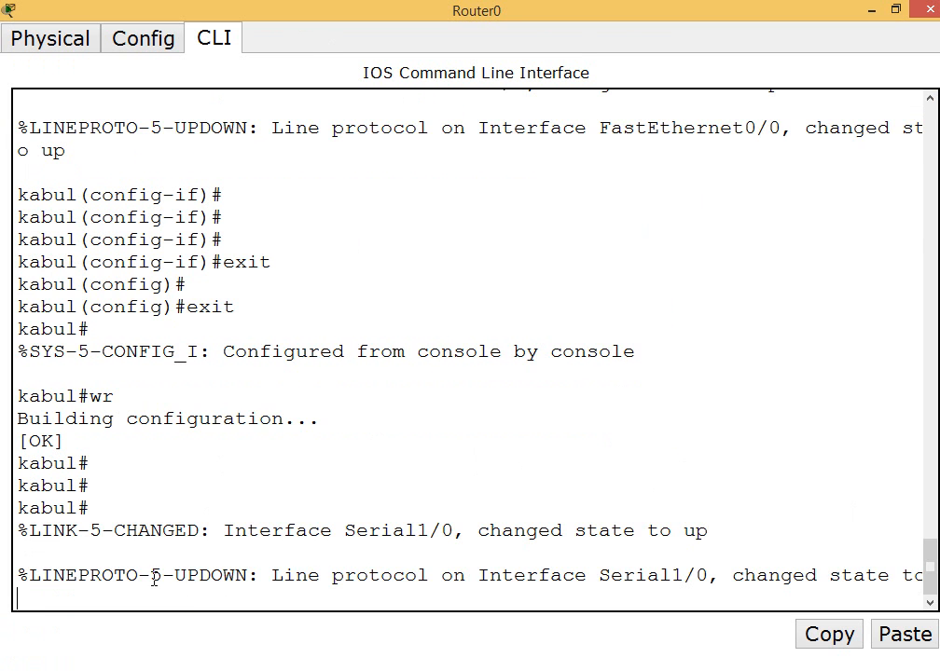
key(Return)
key(Return)
key(Return)
text(show runn)
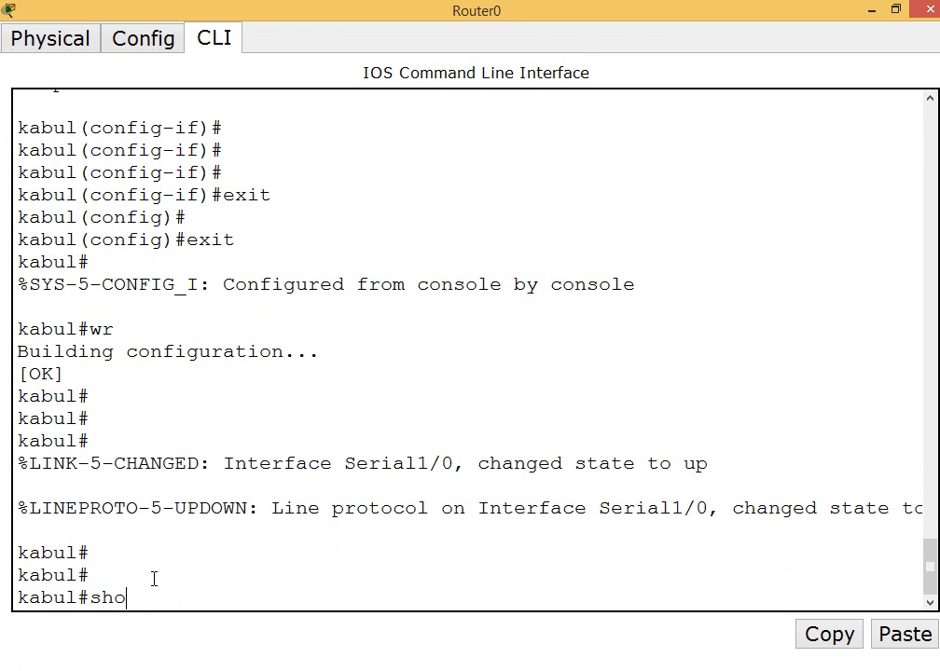
key(Tab)
key(Return)
key(Return)
key(Return)
key(Return)
key(Return)
key(Return)
key(Return)
key(Return)
key(Return)
key(Return)
key(Return)
key(Return)
key(Return)
key(Return)
key(Return)
key(Return)
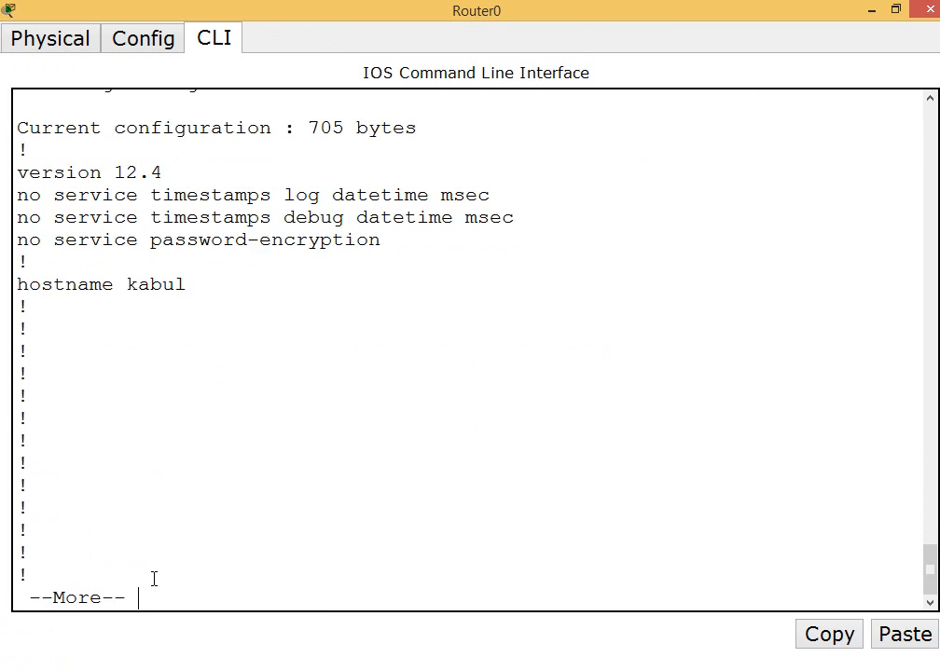
Page through the Kabul router's running configuration to examine the interface settings, and close the router window
key(Return)
key(Return)
key(Return)
key(Return)
key(Return)
key(Return)
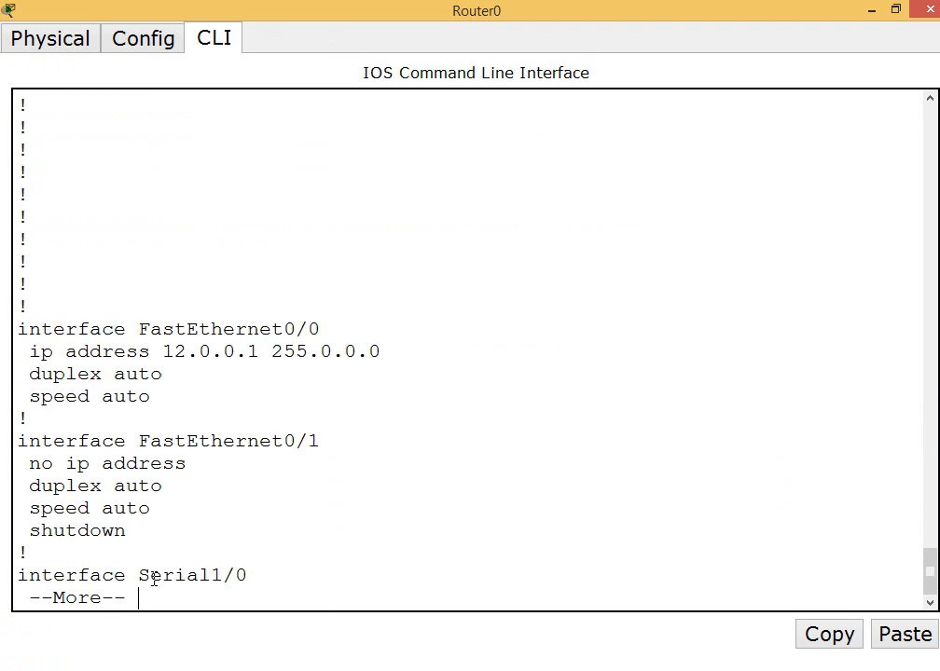
key(Return)
key(Return)
key(Return)
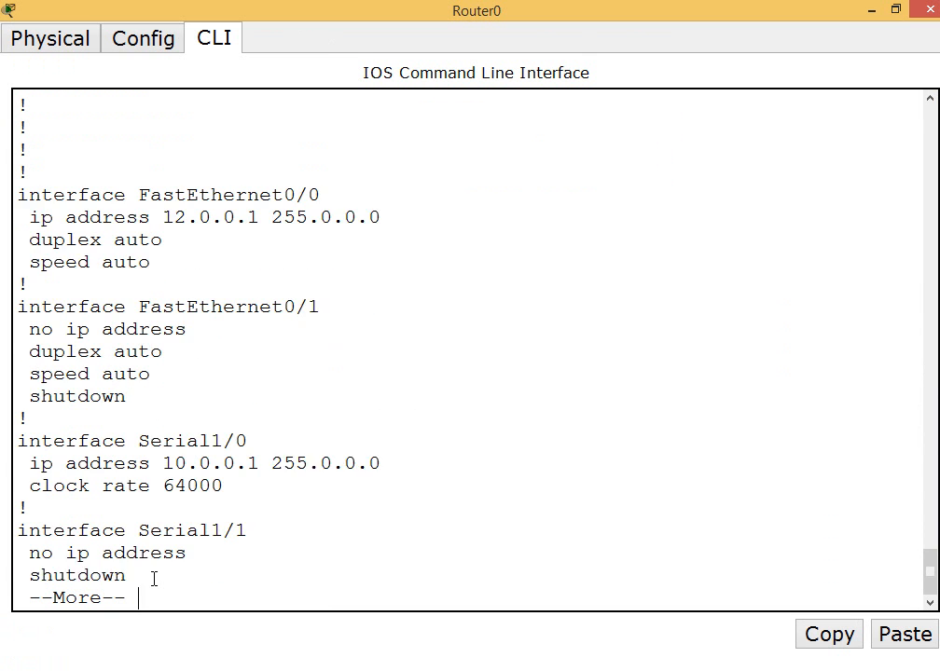
key(Return)
key(Return)
key(Return)
key(Return)
key(Return)
key(Return)
key(Return)
key(Return)
key(Return)
key(Return)
key(Return)
key(Return)
key(Return)
key(Return)
key(Return)
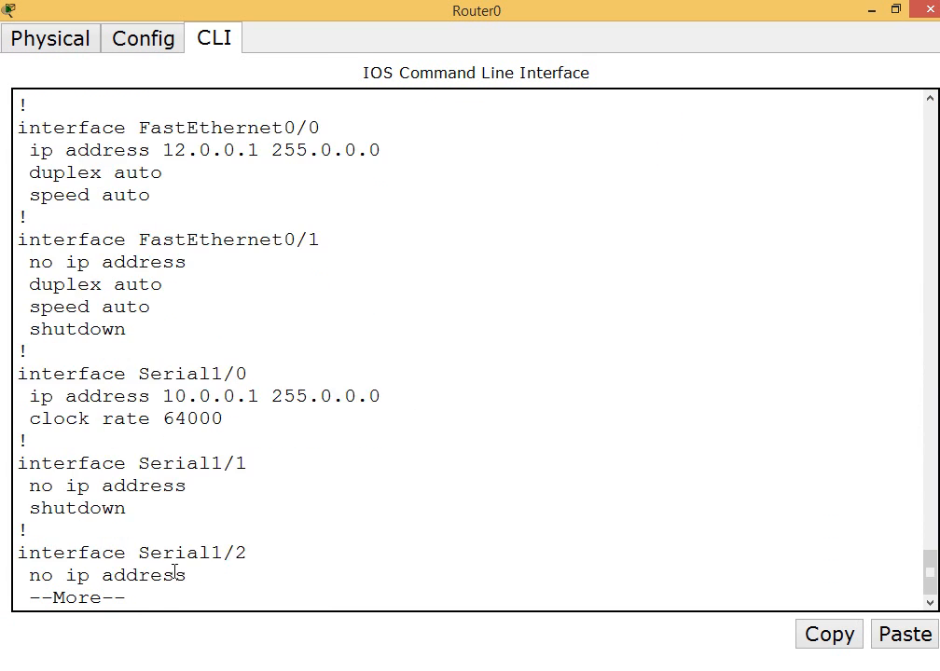
key(Return)
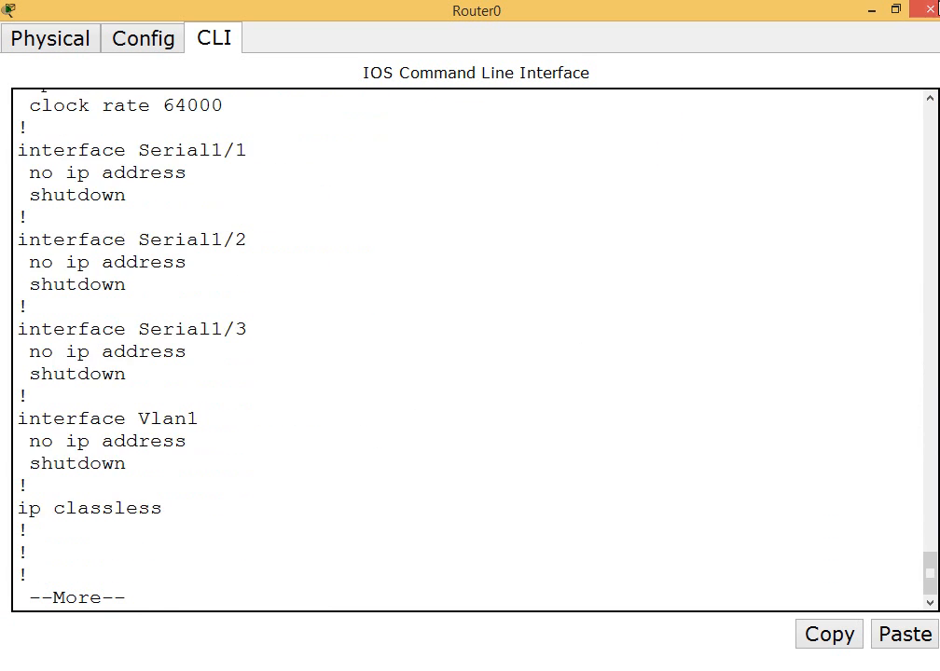
click(932, 10)
Reopen the Kabul router's command line, quit the paged listing and display the routing table with show ip route
click(237, 195)
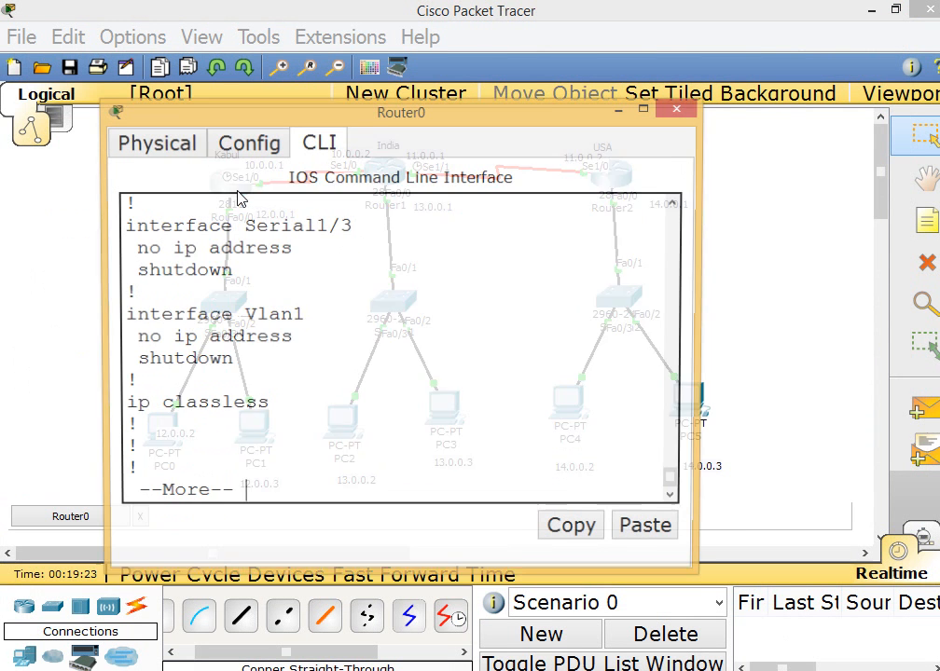
key(q)
key(Return)
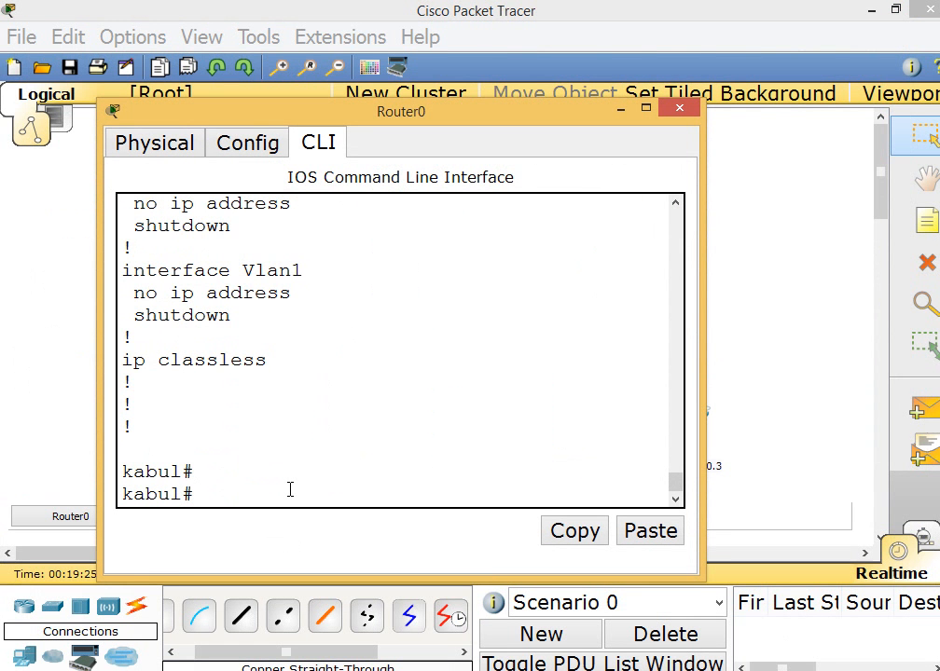
text(show ip route)
key(Return)
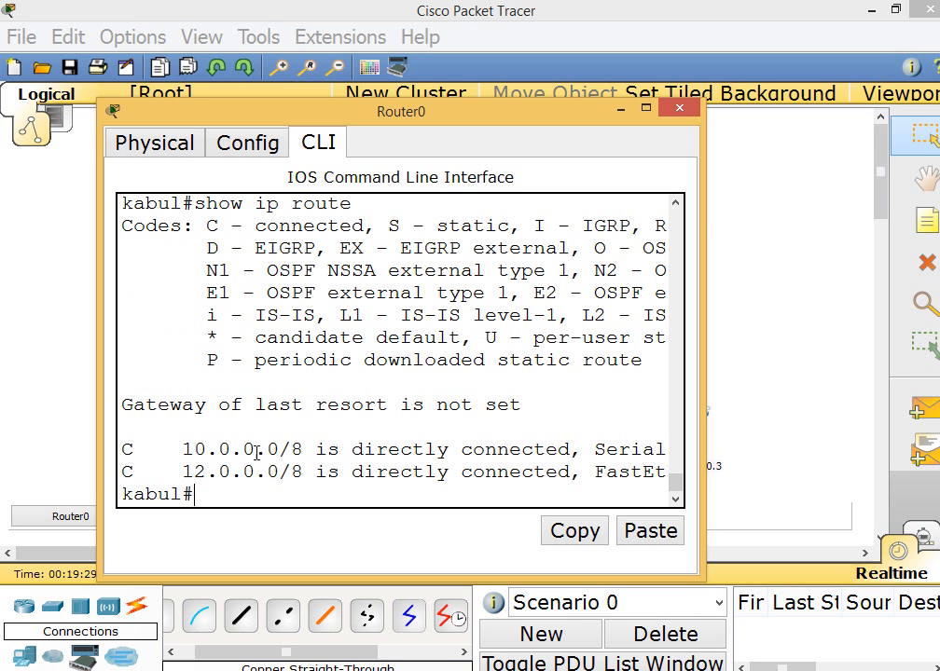
Highlight the directly connected networks in the Kabul router's routing table, close its window and select the whole topology
drag(181, 450, 326, 471)
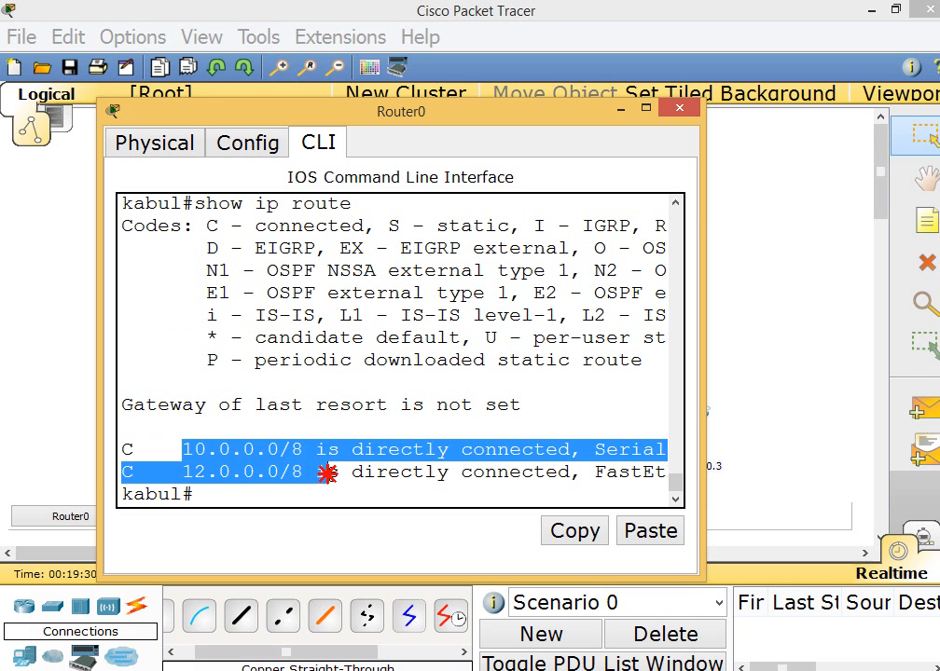
click(684, 114)
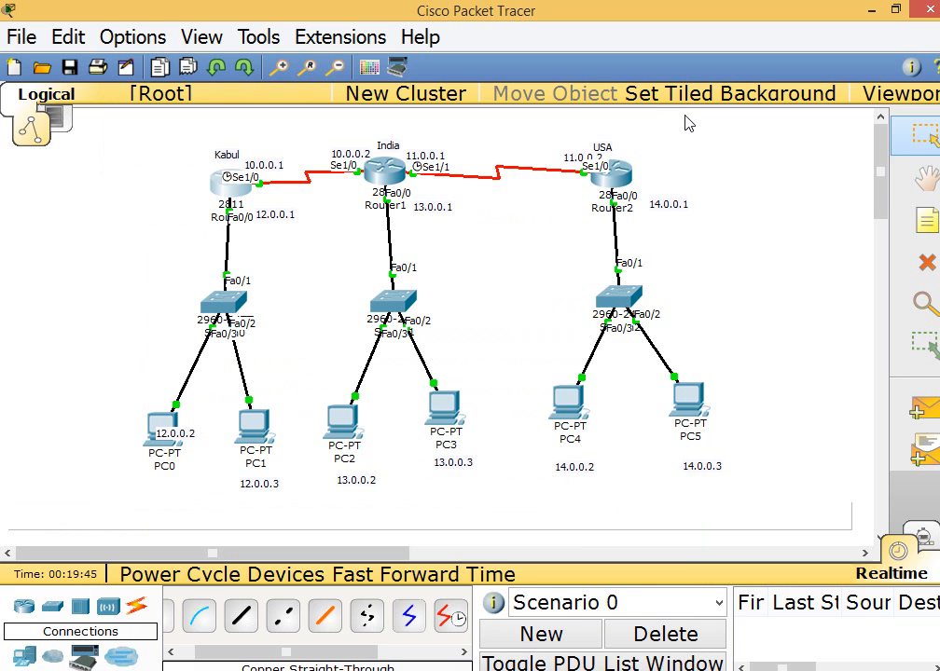
drag(123, 126, 788, 557)
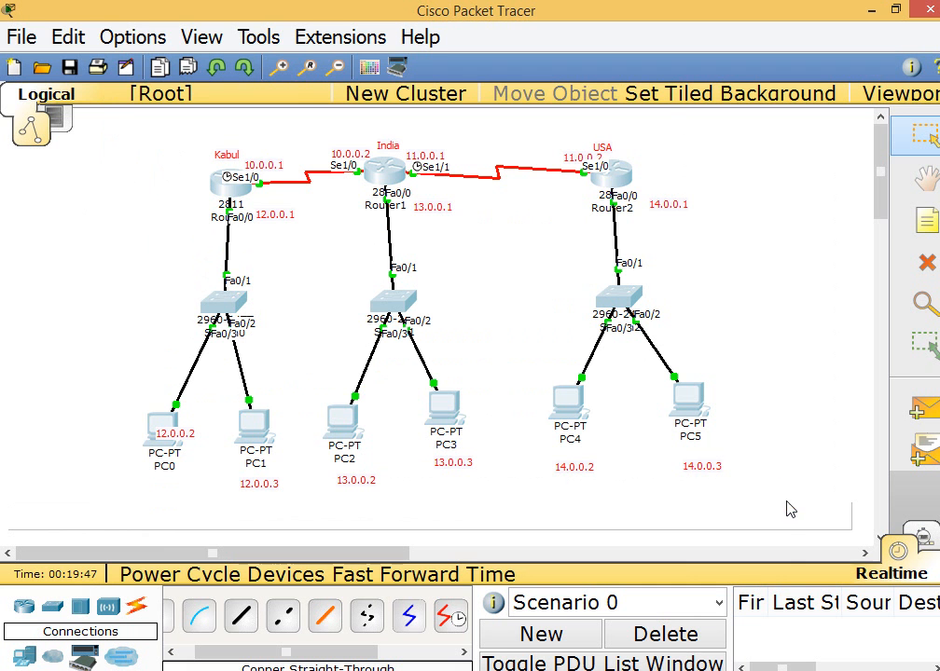
Open PC0's Command Prompt and ping PC1 at 12.0.0.3
click(165, 427)
drag(419, 18, 776, 121)
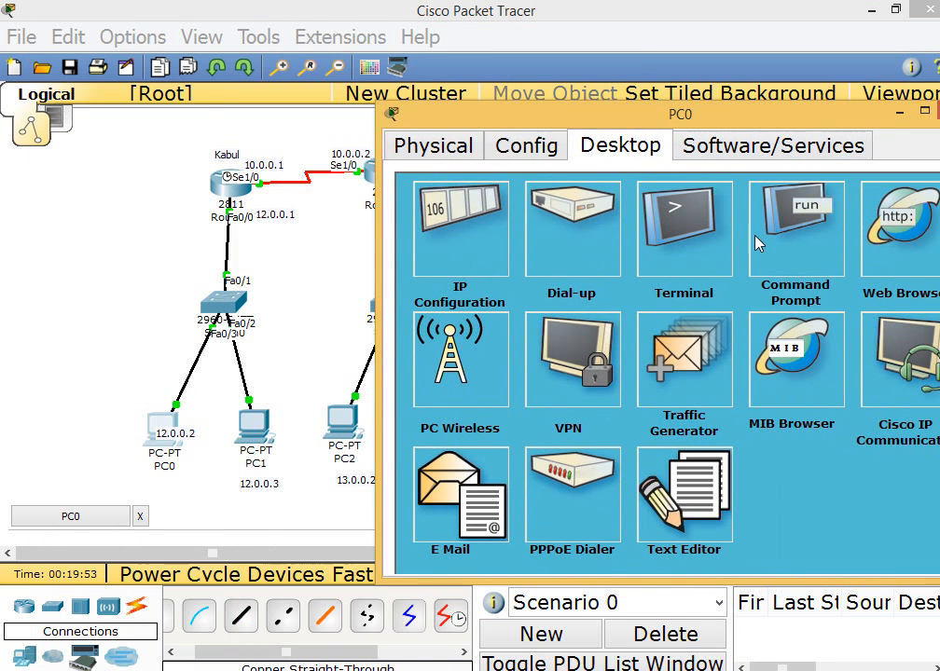
click(823, 245)
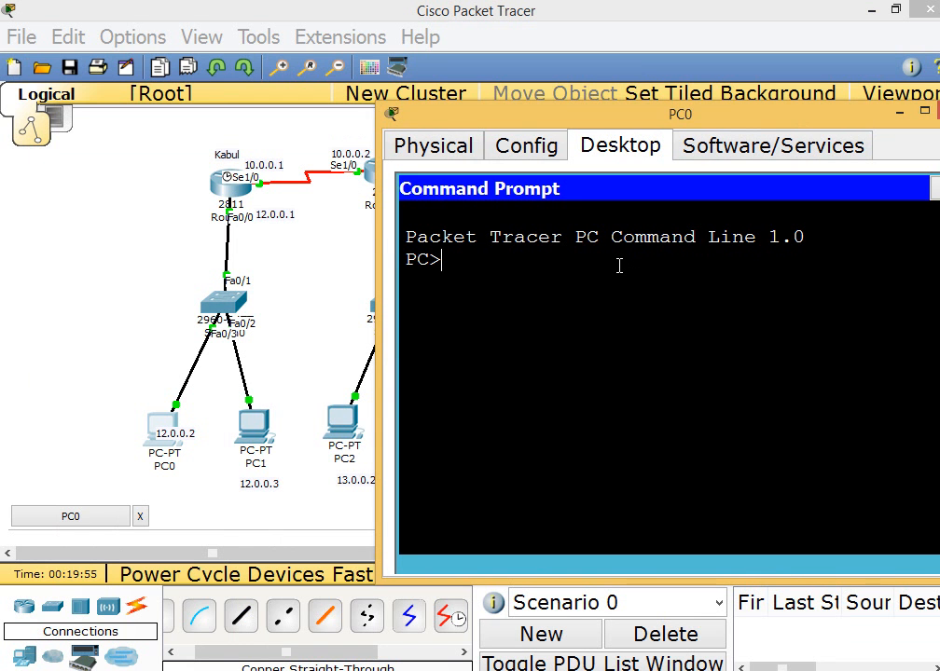
text(ping 12.0.0.3)
key(Return)
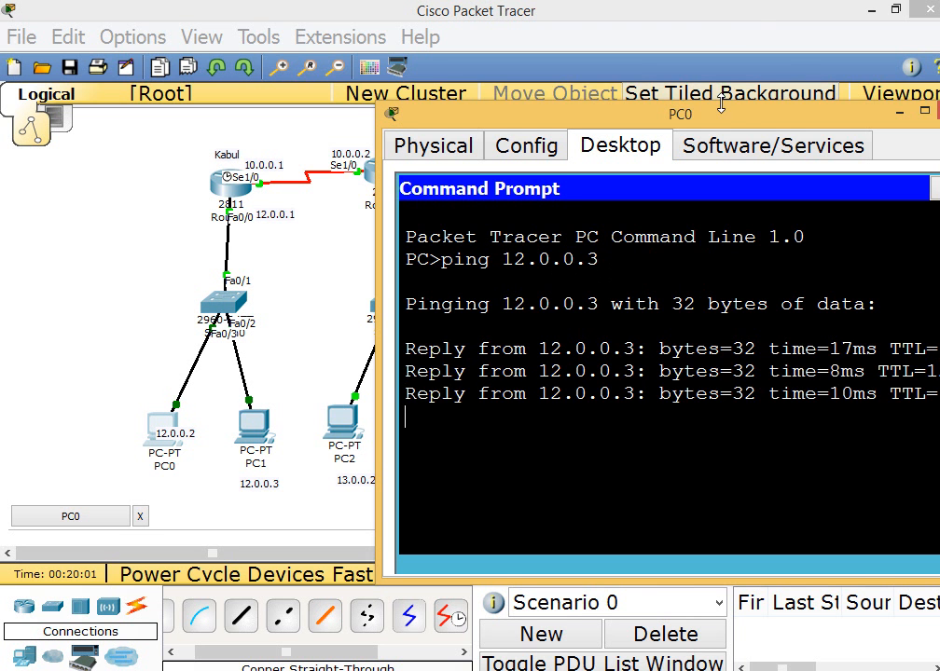
Ping the Kabul router's LAN gateway at 12.0.0.1 from PC0 and interrupt the ping after the first replies
drag(720, 118, 636, 99)
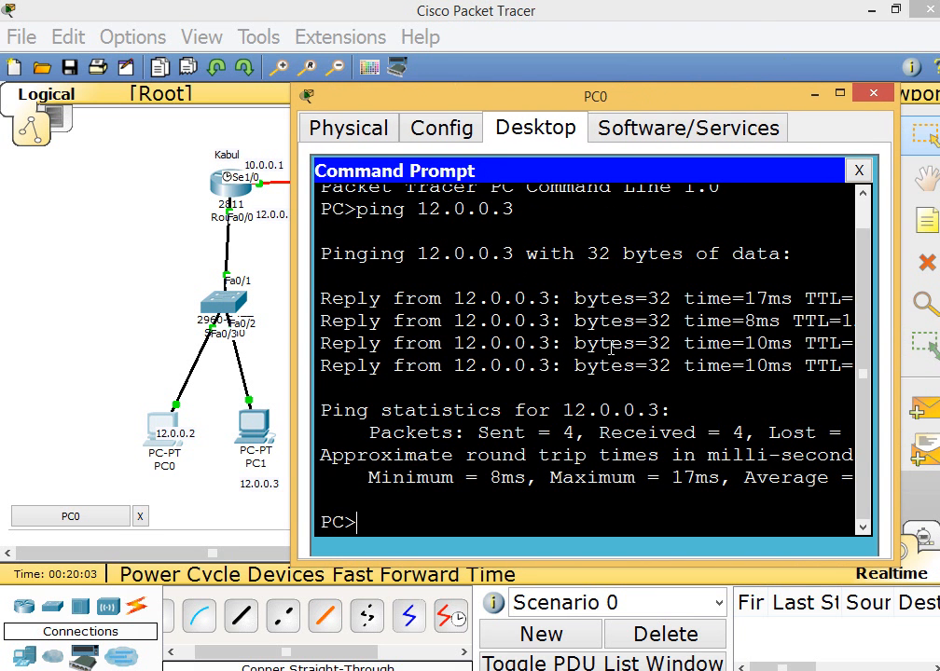
text(ping 12.0.0.1)
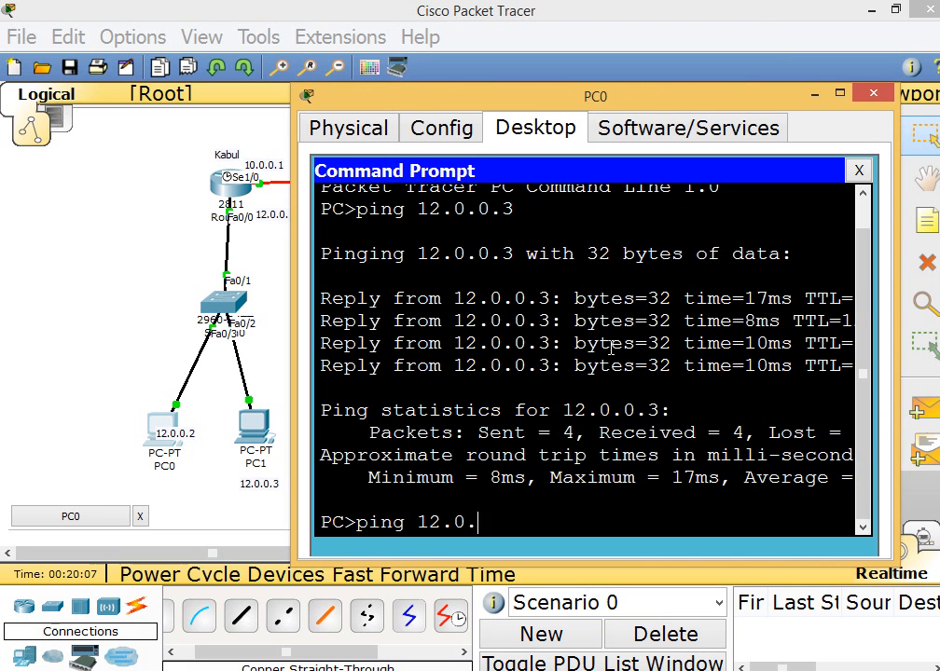
key(Return)
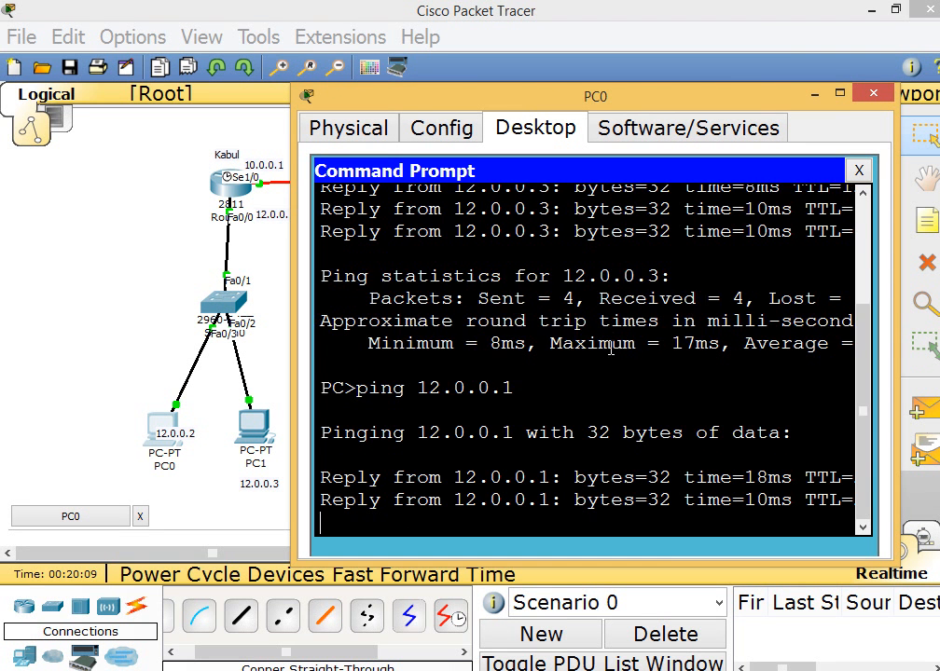
key(ctrl+c)
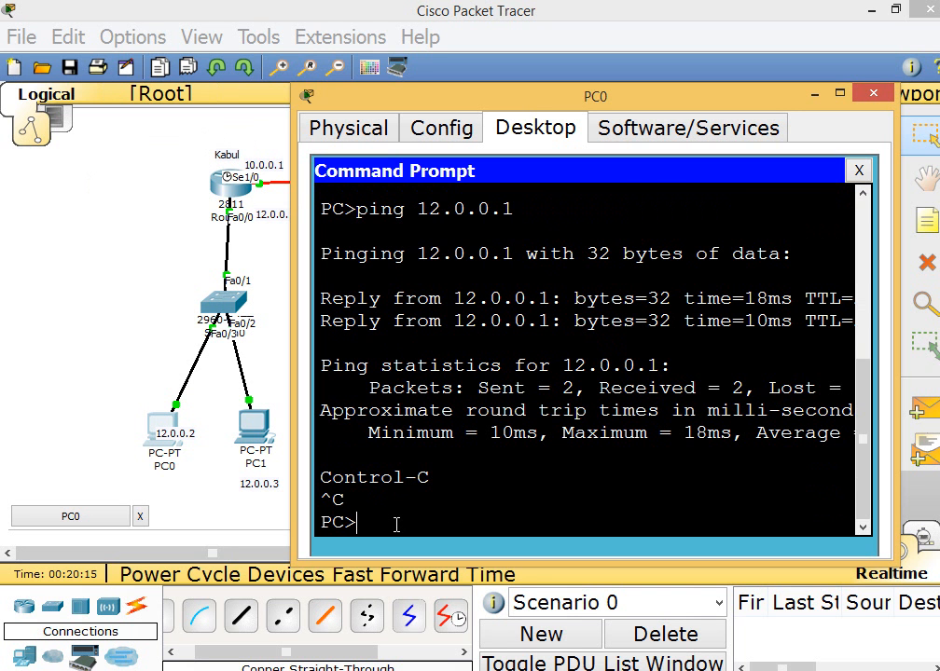
Ping the Kabul router's serial interface at 10.0.0.1 from PC0 and interrupt the running ping
text(ng 10.0.0.1)
key(Return)
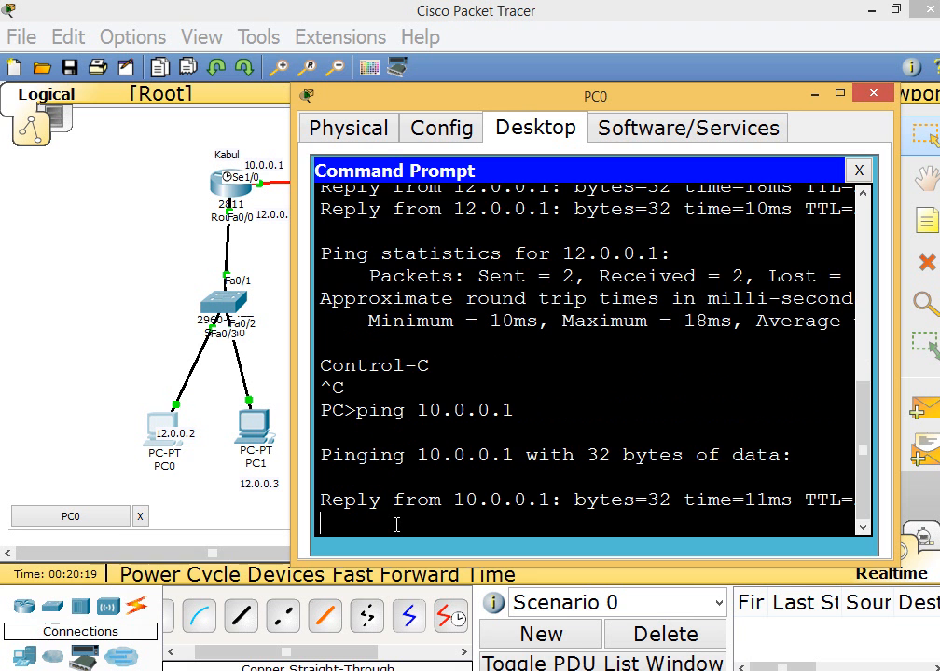
key(ctrl+c)
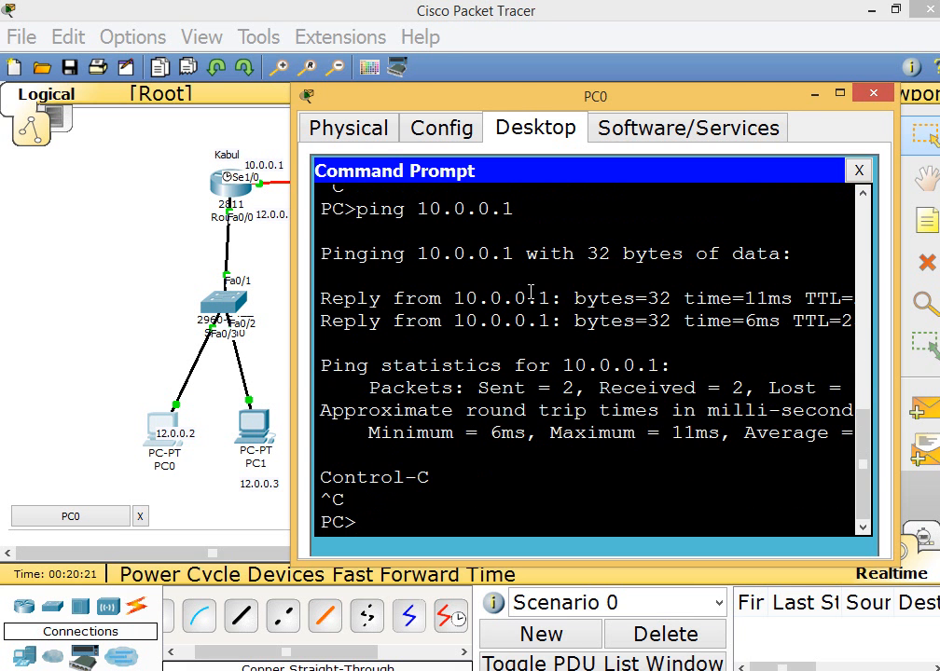
Check the India router's serial address in the topology, ping 10.0.0.2 from PC0, close the PC0 window and select the whole topology
drag(508, 101, 508, 412)
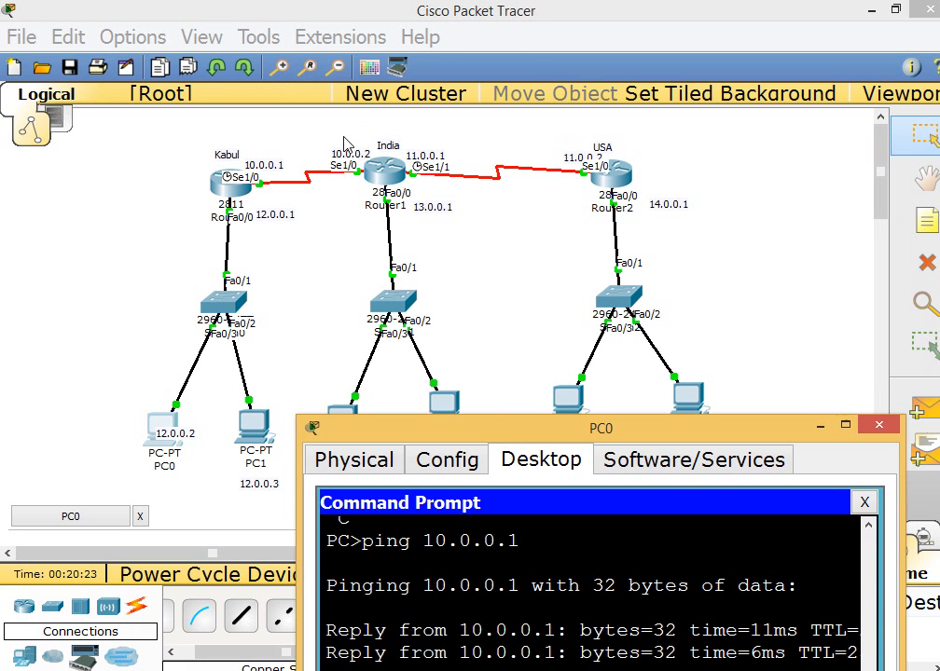
click(404, 198)
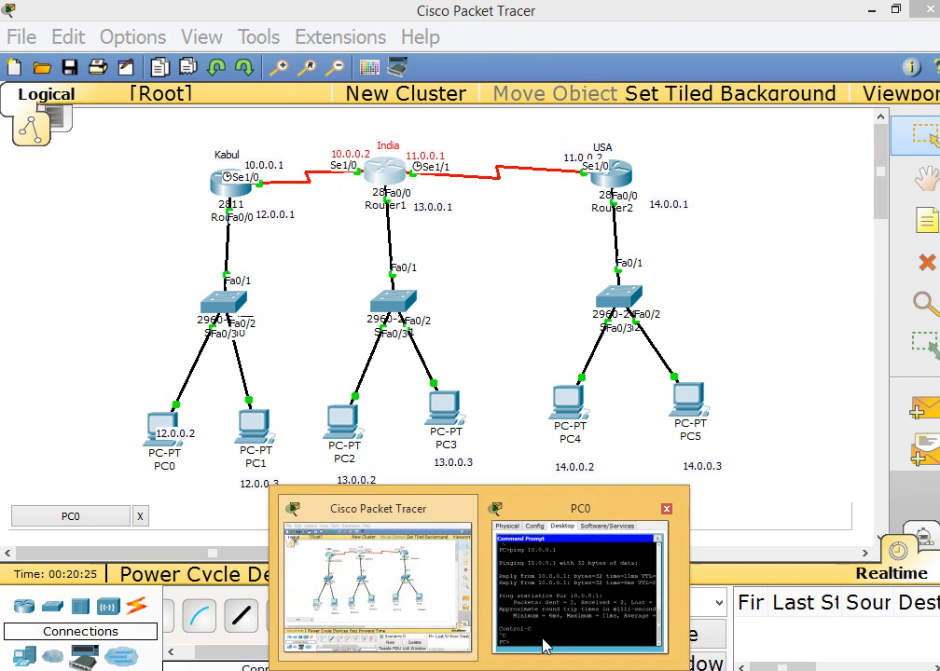
click(541, 646)
drag(582, 431, 539, 86)
key(Up)
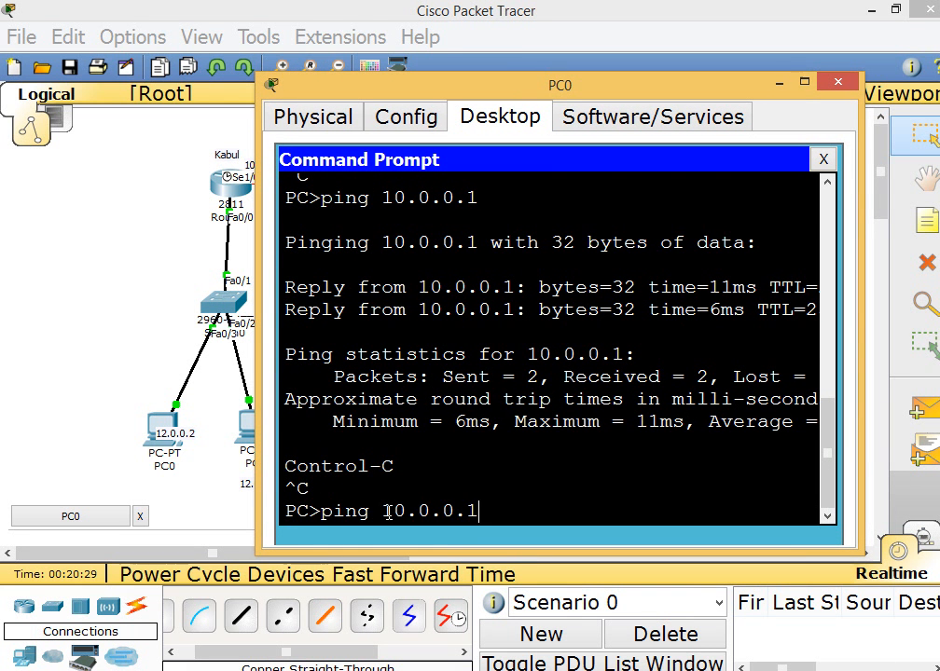
key(Return)
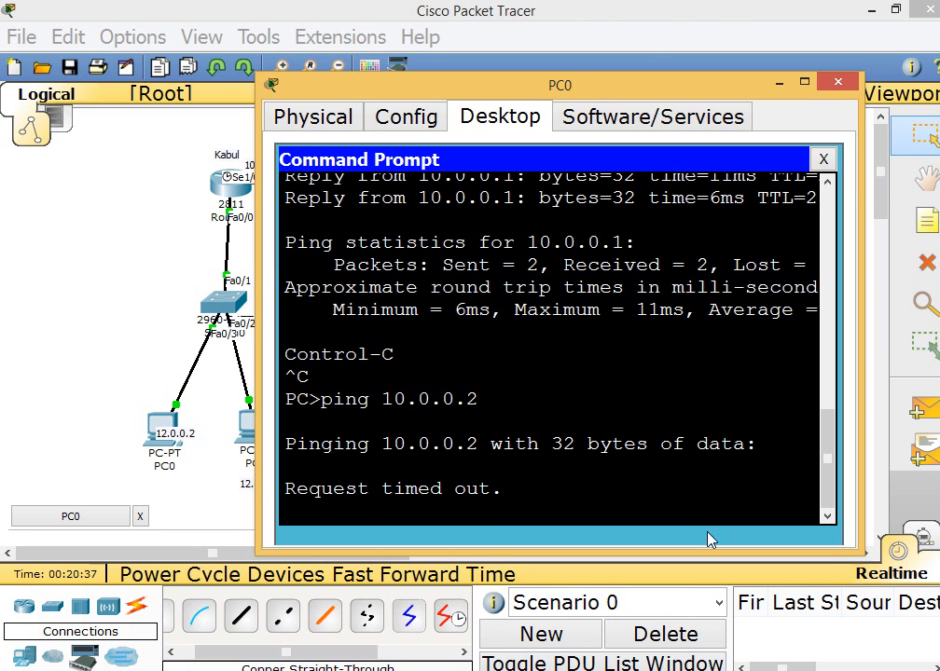
click(838, 83)
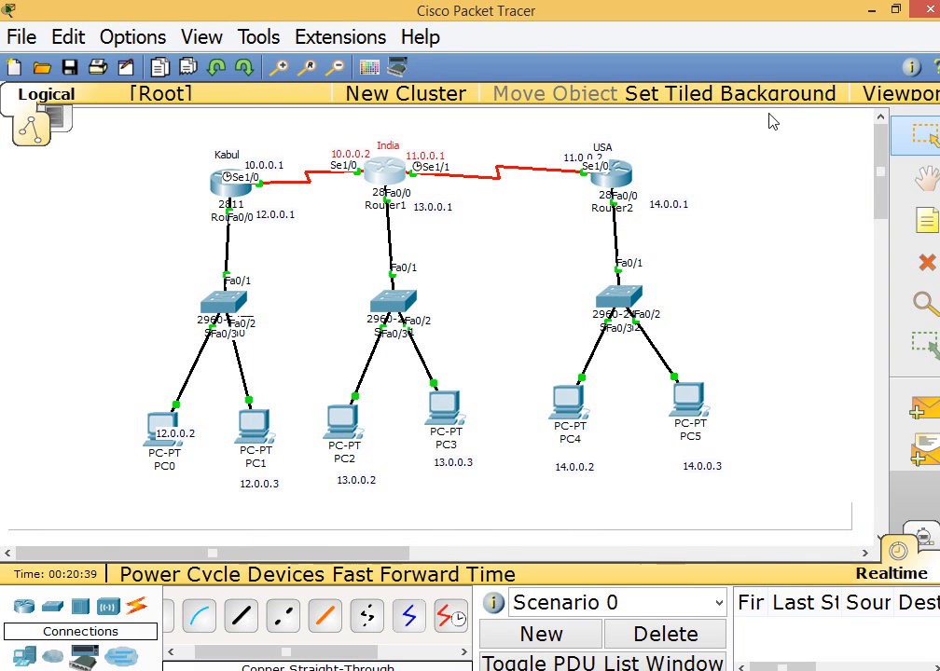
drag(170, 112, 748, 506)
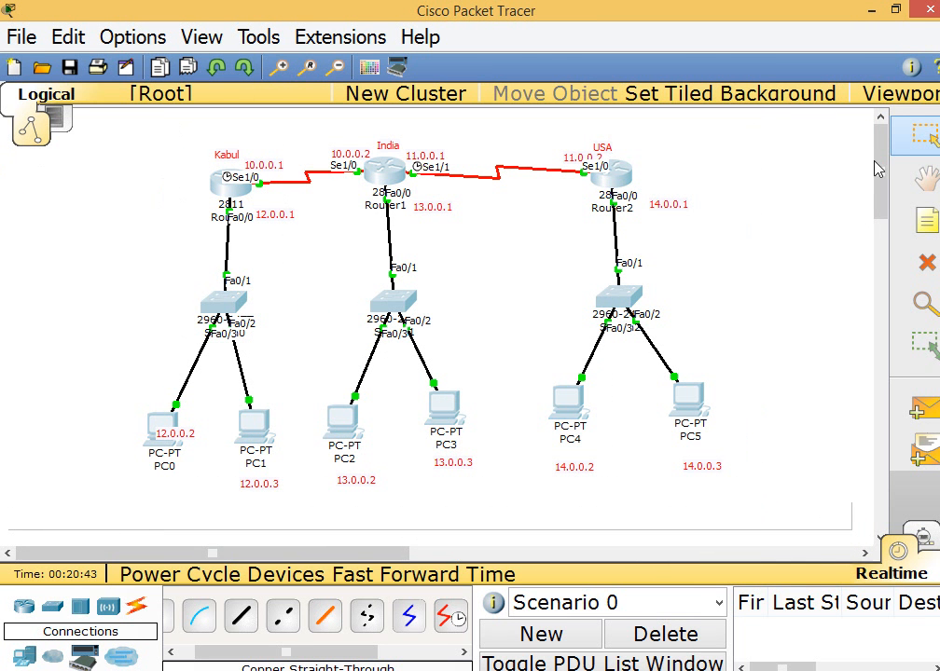